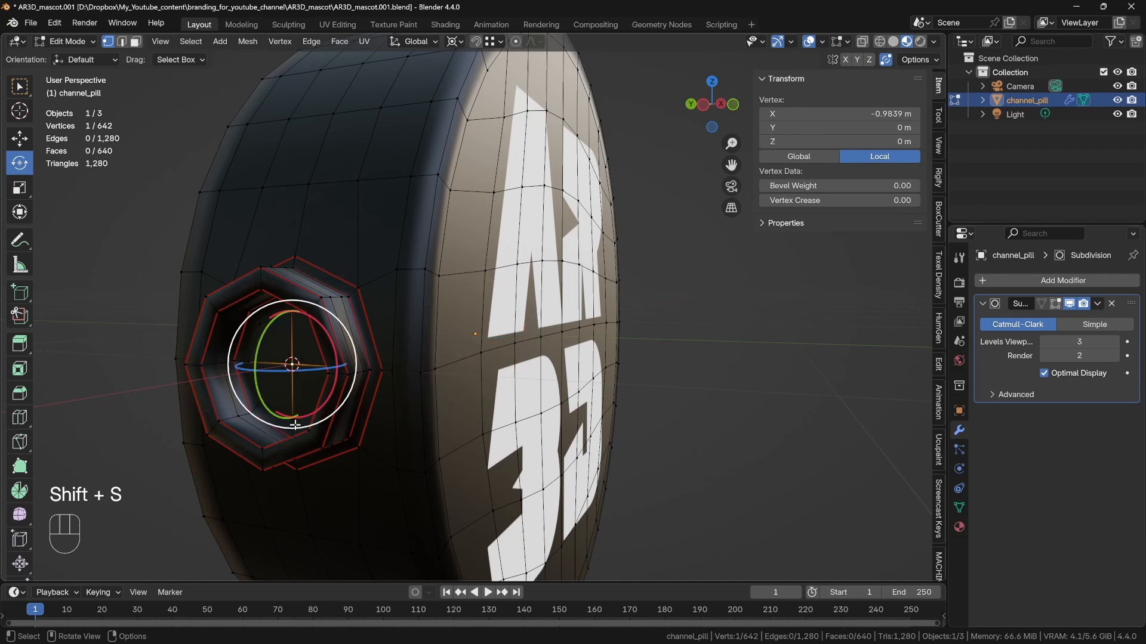
Leave mesh editing and move the channel_pill object into a new collection named "torso".
{"action": "middle_click_drag", "start_coordinate": [454, 399], "coordinate": [471, 398]}
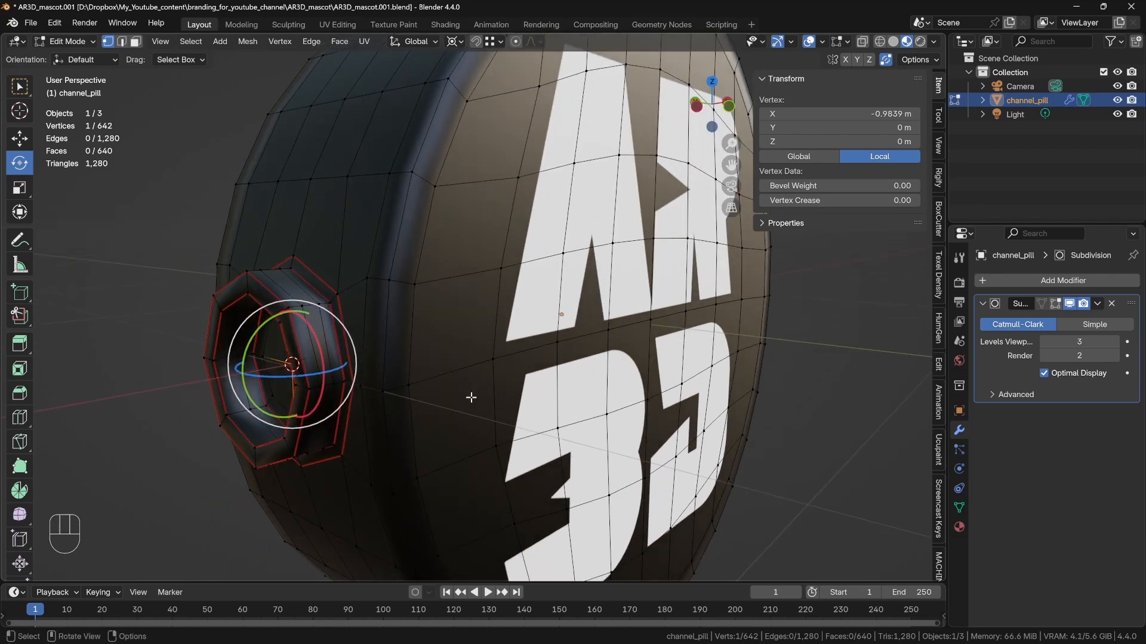
{"action": "key", "text": "Tab"}
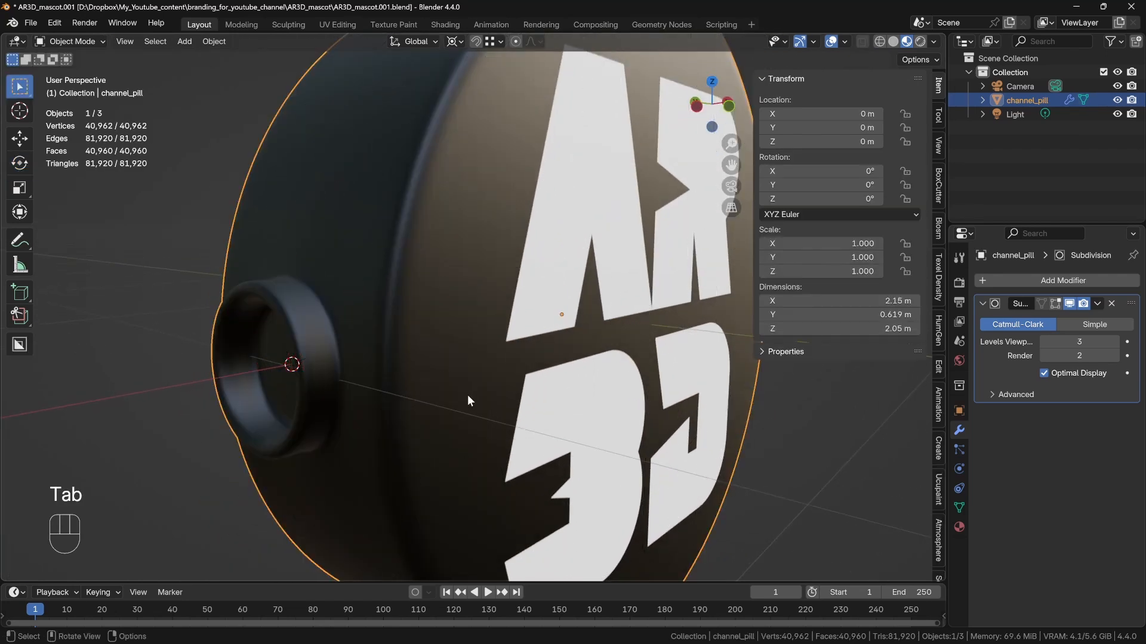
{"action": "key", "text": "m"}
{"action": "left_click", "coordinate": [452, 307]}
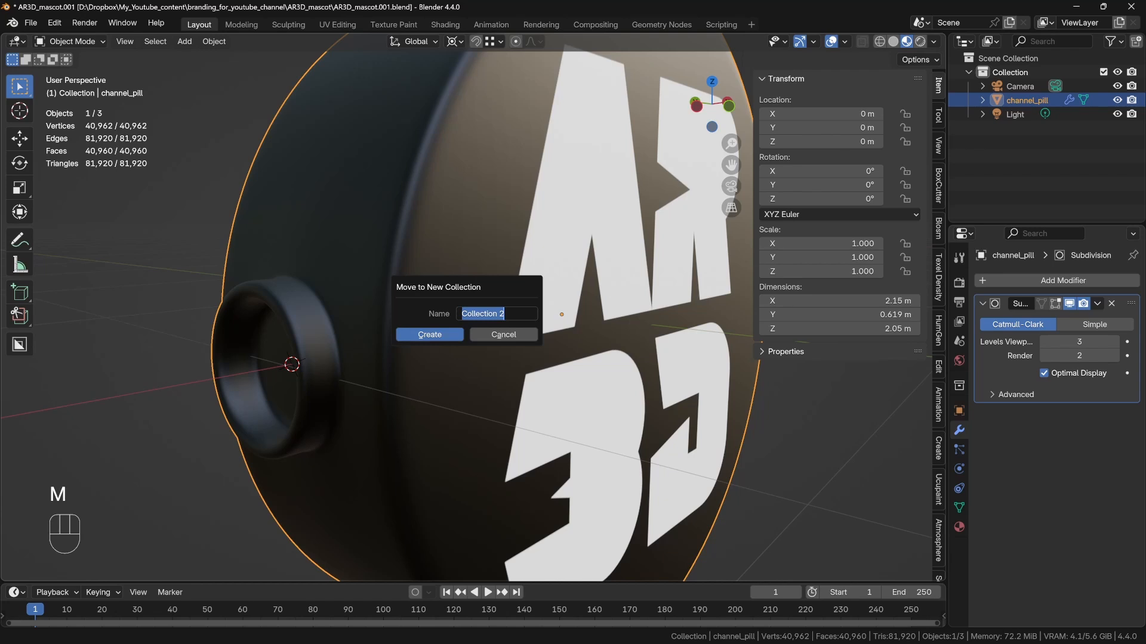
{"action": "type", "text": "torso"}
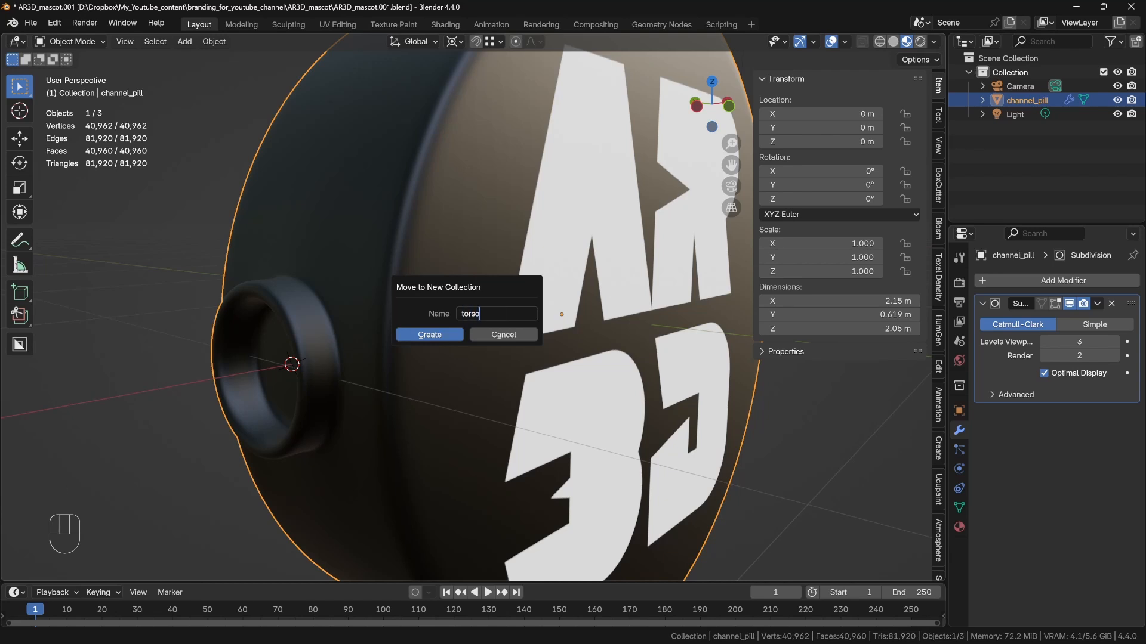
{"action": "left_click", "coordinate": [429, 334]}
Give the torso collection a purple colour tag.
{"action": "left_click", "coordinate": [1014, 114]}
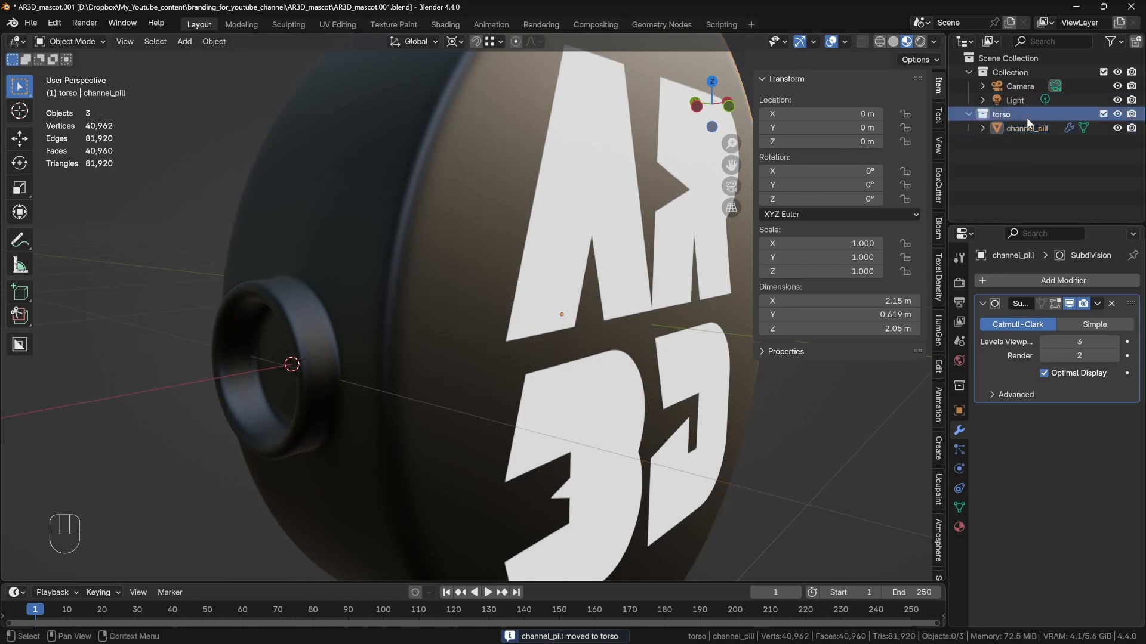
{"action": "right_click", "coordinate": [1014, 114]}
{"action": "left_click", "coordinate": [1072, 260]}
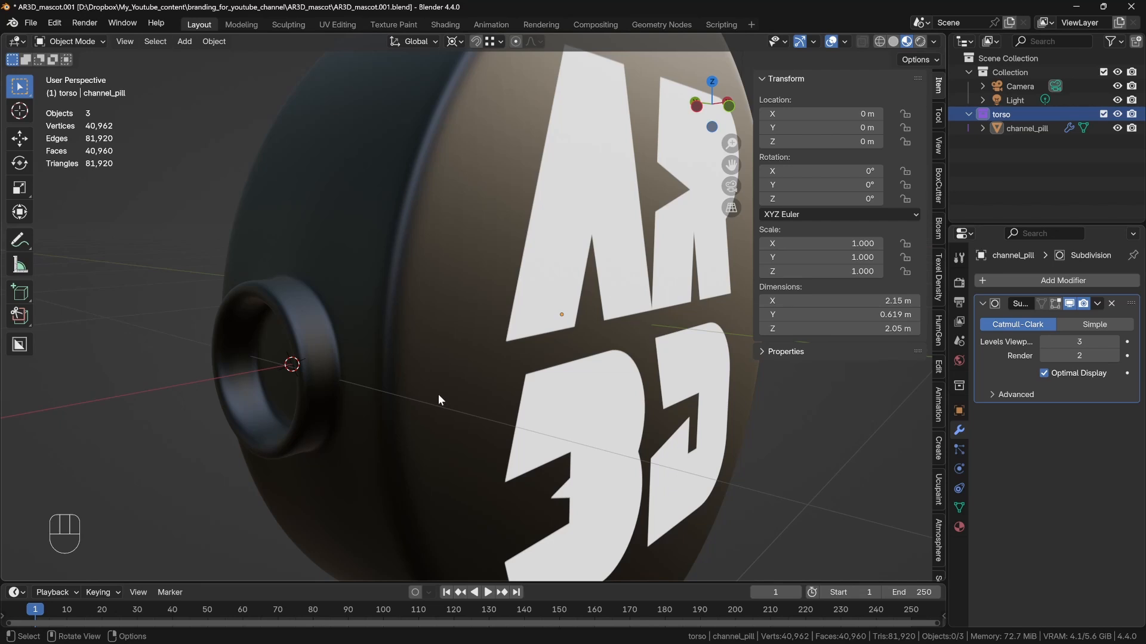
Add a mesh cylinder at the 3D cursor with 16 vertices, 0.1 m radius and 0.1 m depth.
{"action": "key", "text": "shift+a"}
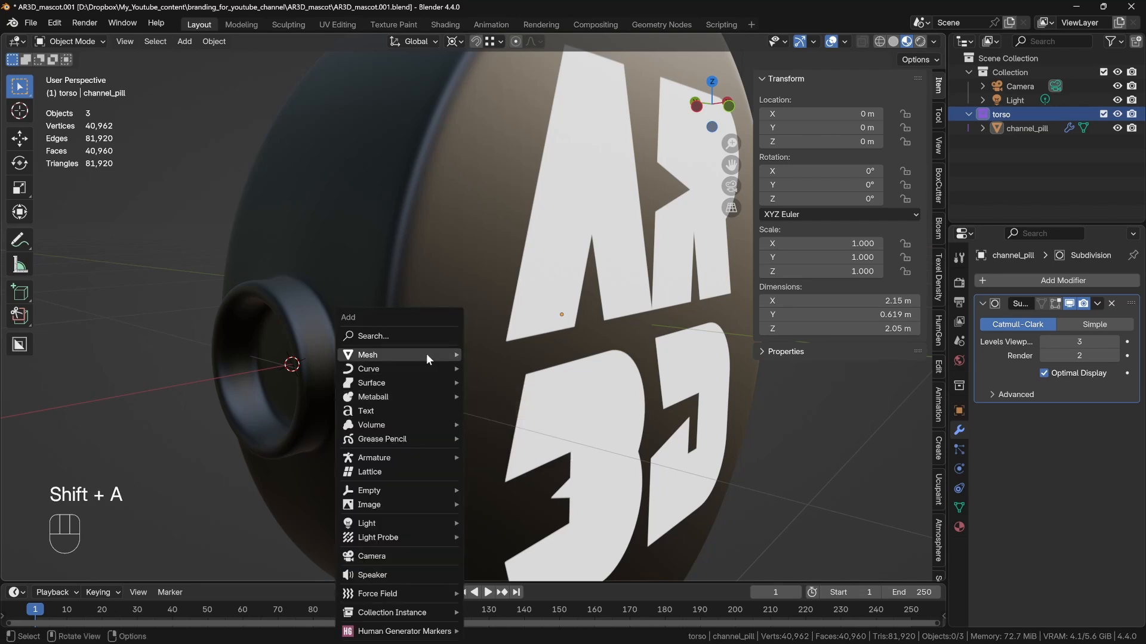
{"action": "mouse_move", "coordinate": [426, 354]}
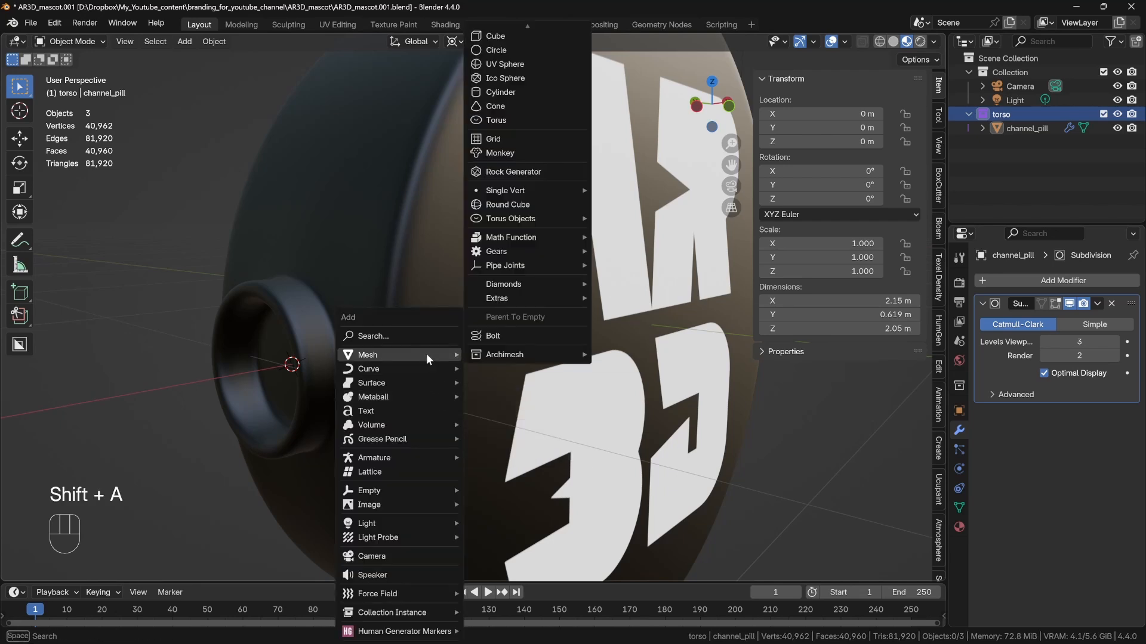
{"action": "left_click", "coordinate": [522, 92]}
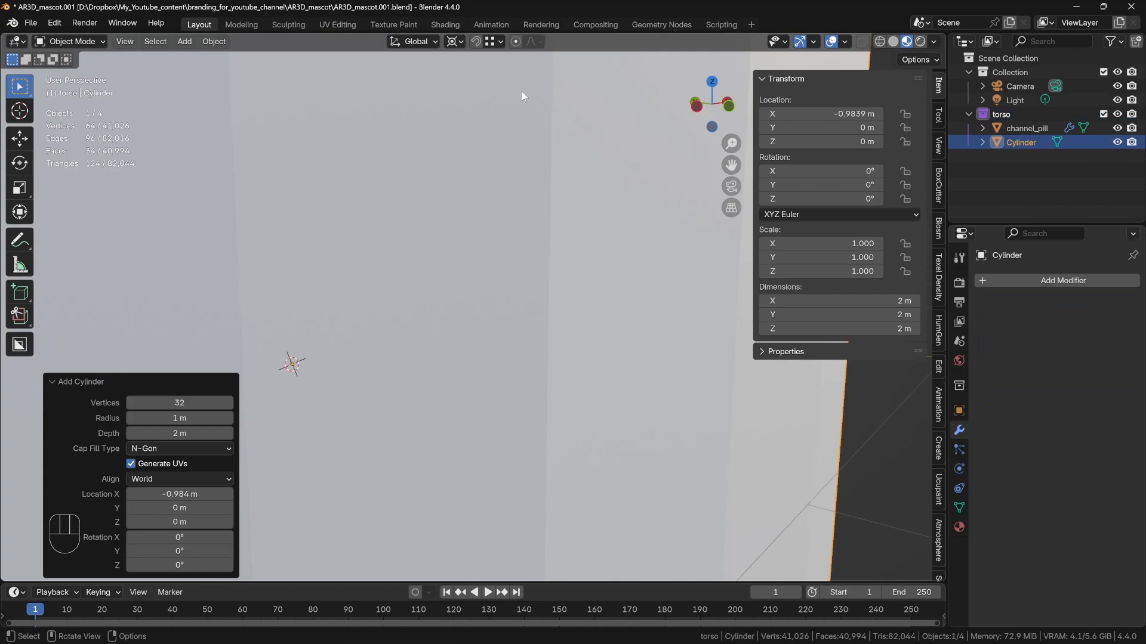
{"action": "scroll", "coordinate": [434, 252], "scroll_direction": "down", "scroll_amount": 5}
{"action": "scroll", "coordinate": [464, 270], "scroll_direction": "up", "scroll_amount": 2}
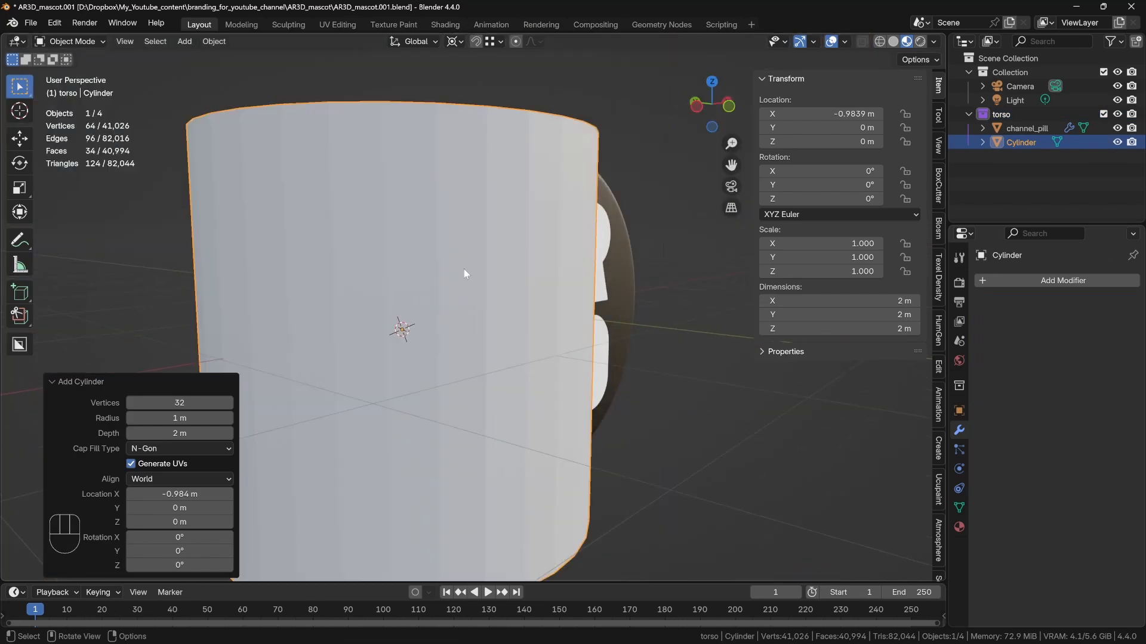
{"action": "left_click", "coordinate": [179, 402]}
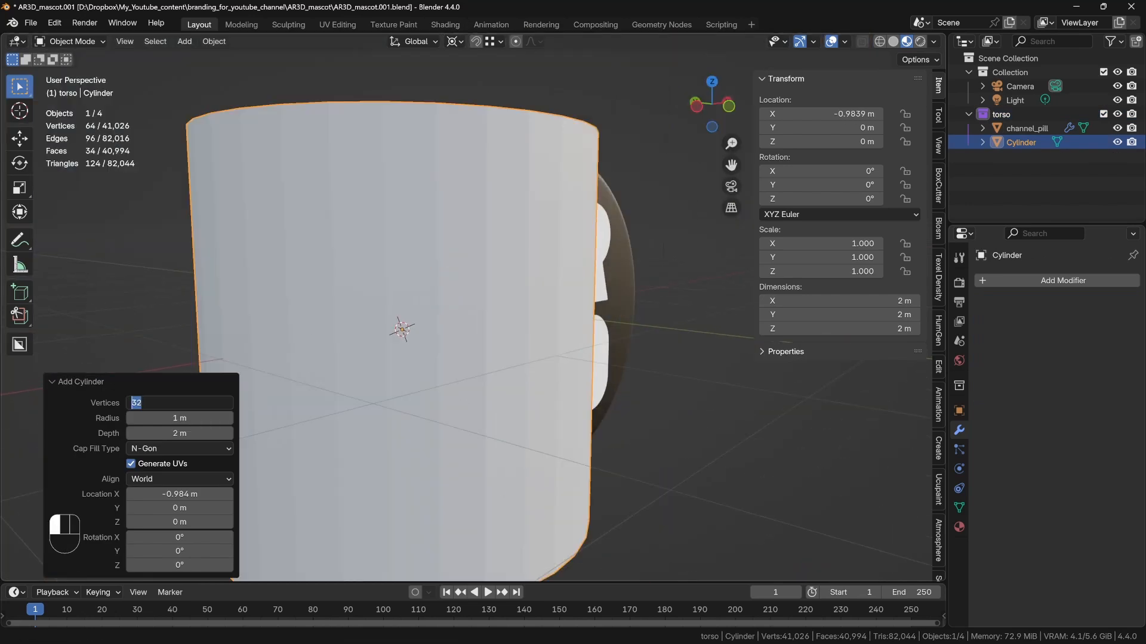
{"action": "type", "text": "16"}
{"action": "key", "text": "Tab"}
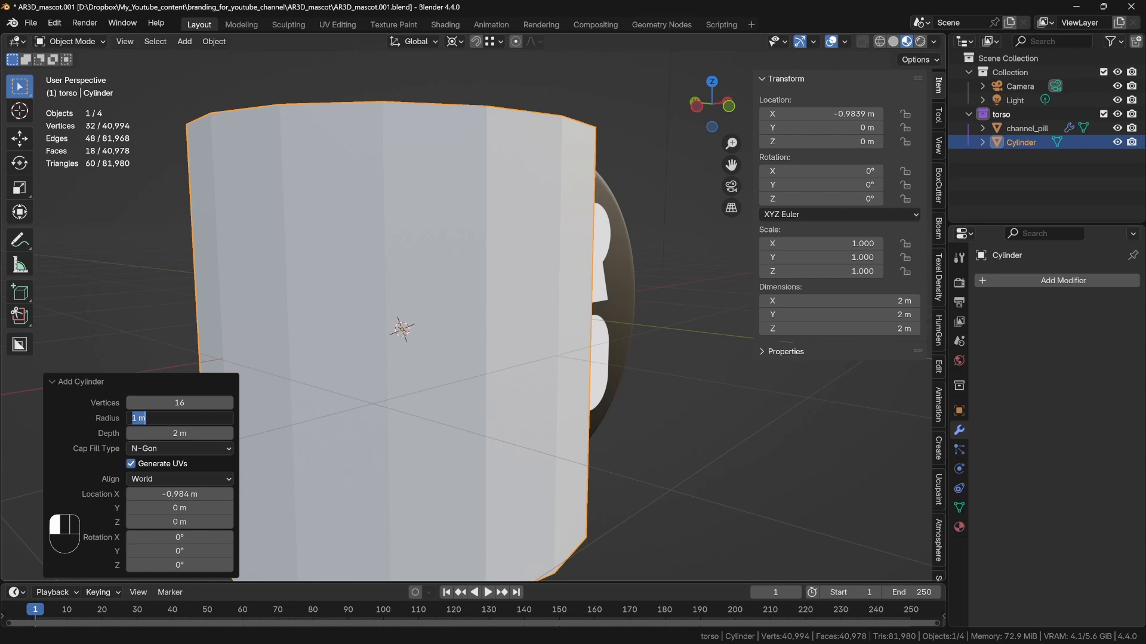
{"action": "type", "text": "0.1"}
{"action": "key", "text": "Tab"}
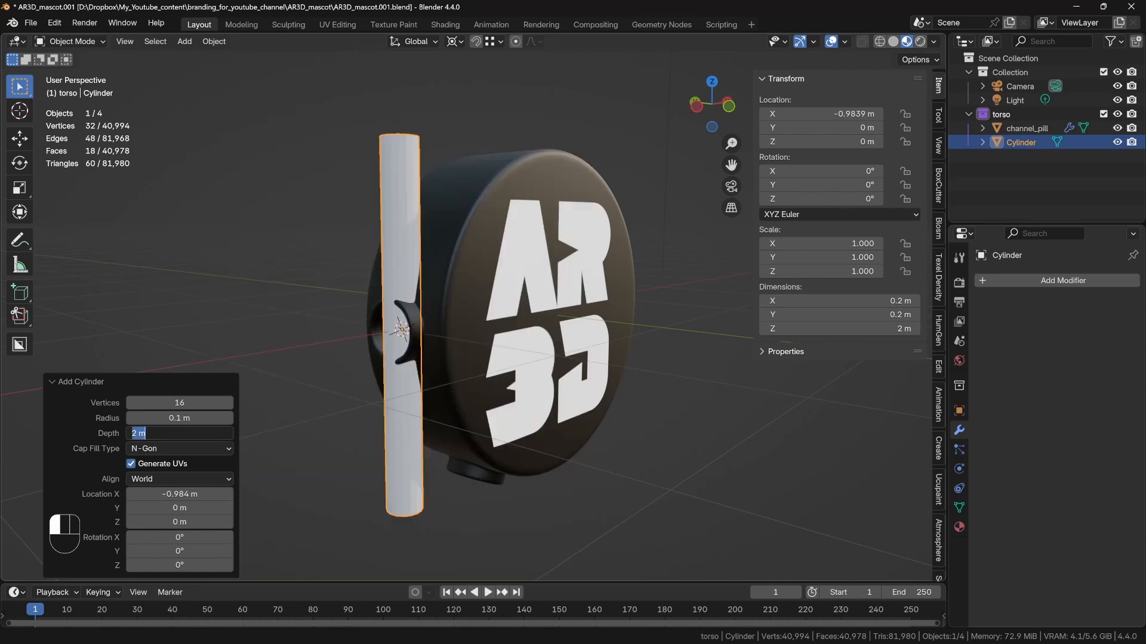
{"action": "type", "text": "0.1"}
{"action": "key", "text": "Tab"}
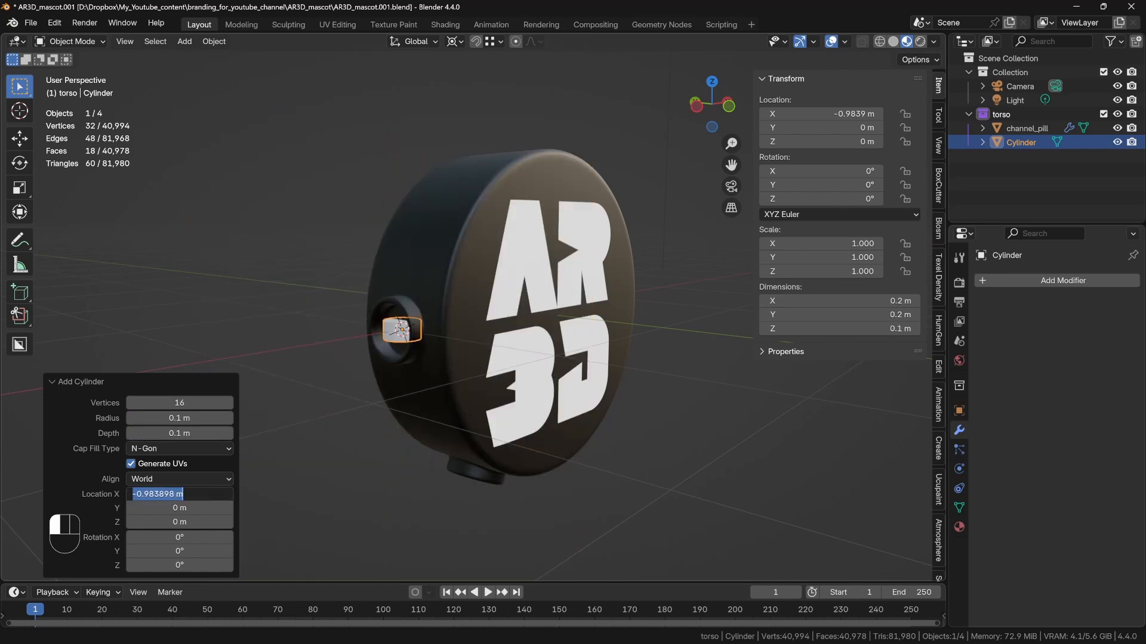
Set the new cylinder's Y rotation to 90° so it faces out of the arm socket.
{"action": "key", "text": "Tab"}
{"action": "key", "text": "Tab"}
{"action": "key", "text": "Tab"}
{"action": "key", "text": "Tab"}
{"action": "type", "text": "90"}
{"action": "key", "text": "Tab"}
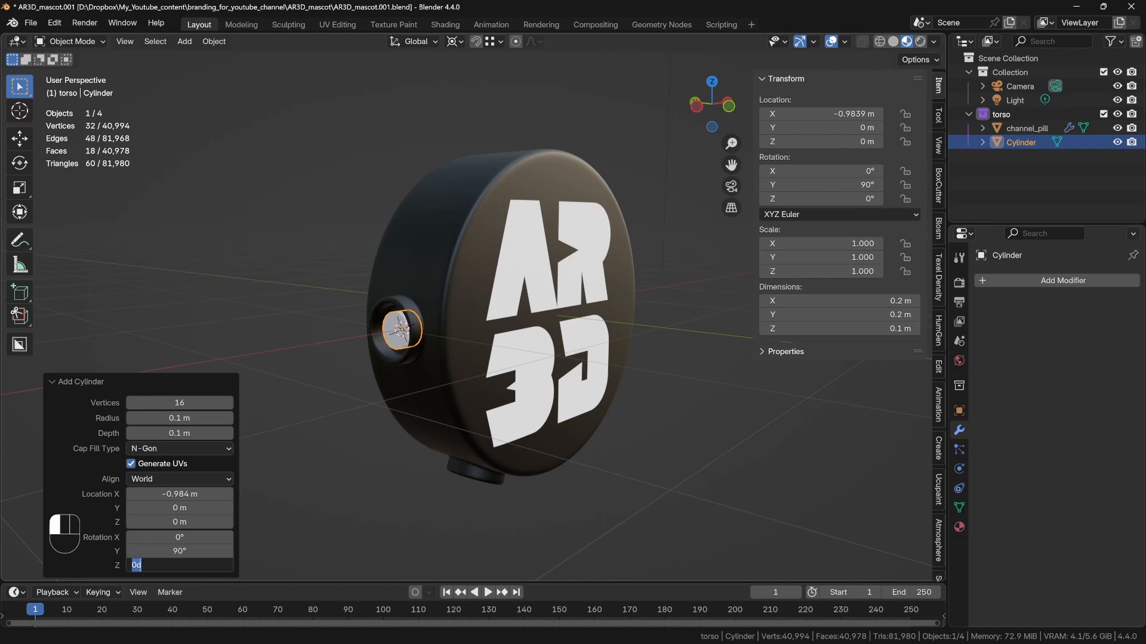
{"action": "left_click", "coordinate": [413, 382]}
{"action": "key", "text": "KP_Decimal"}
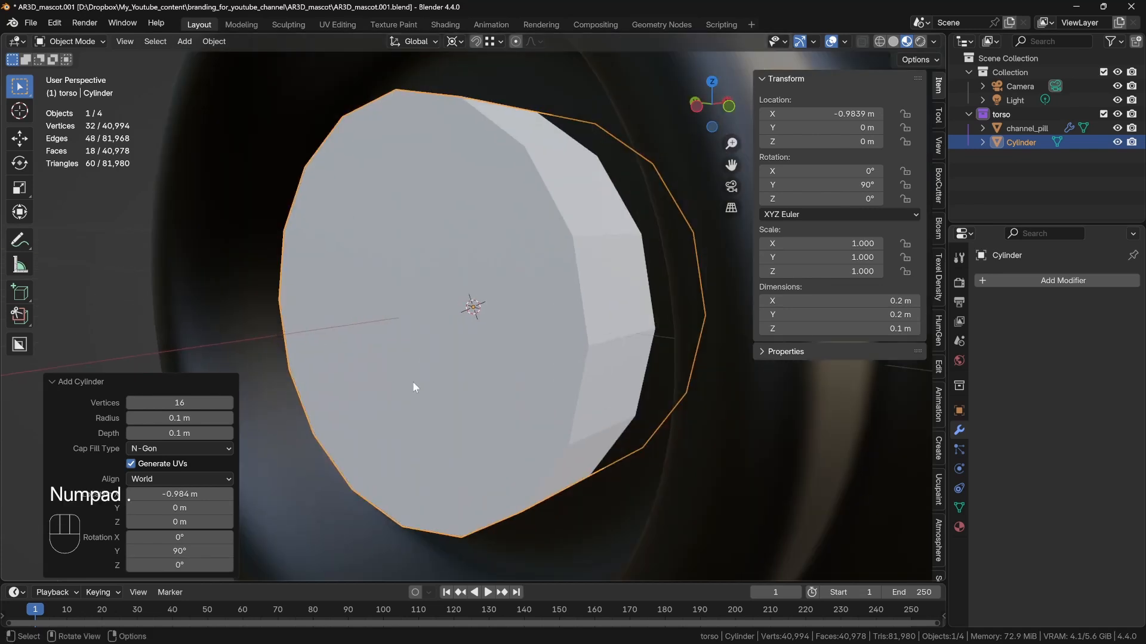
{"action": "left_click", "coordinate": [52, 382]}
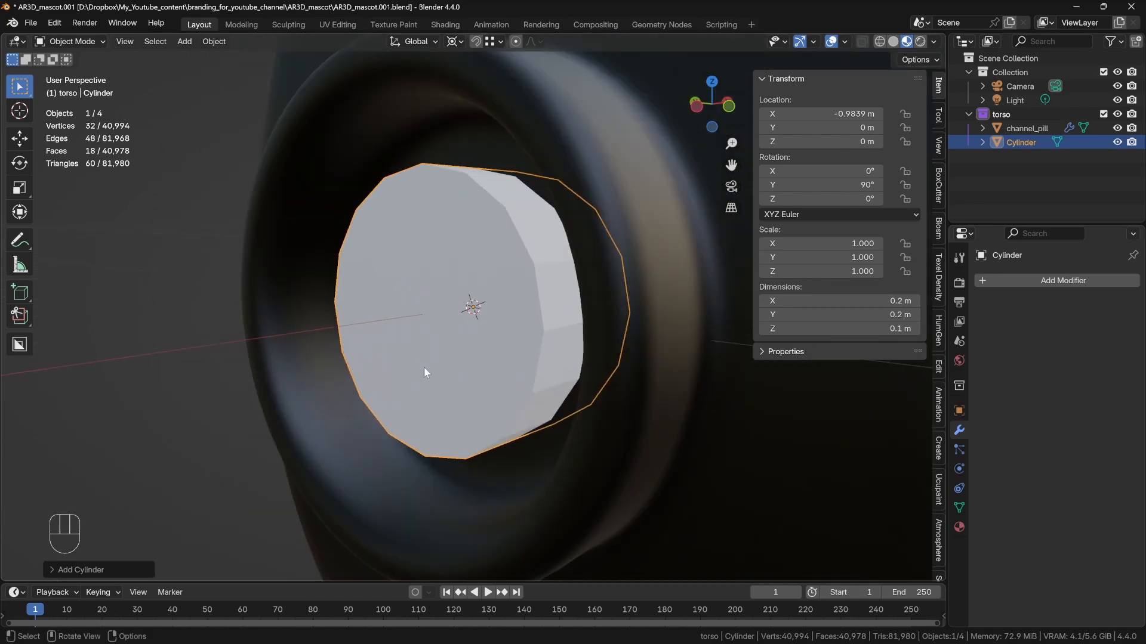
Move the cylinder along the X axis out of the socket, to about X = -1.18 m.
{"action": "middle_click_drag", "start_coordinate": [424, 367], "coordinate": [466, 391]}
{"action": "key", "text": "g"}
{"action": "key", "text": "x"}
{"action": "key", "text": "g"}
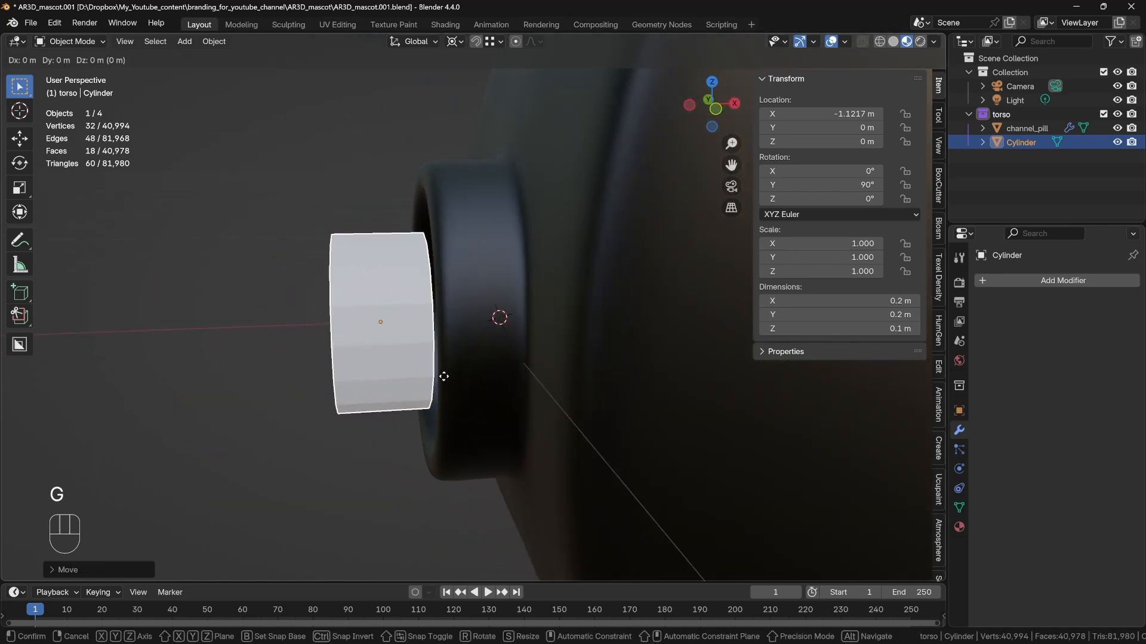
{"action": "key", "text": "x"}
{"action": "left_click", "coordinate": [393, 388]}
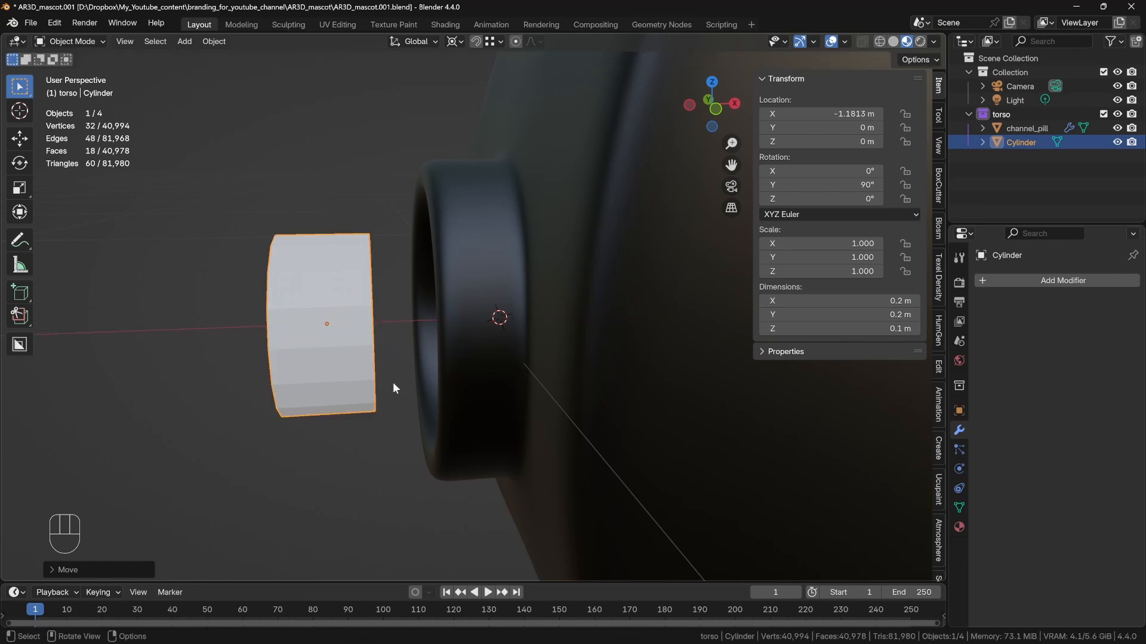
Apply the cylinder's rotation and set the transform orientation to Local.
{"action": "key", "text": "ctrl+a"}
{"action": "left_click", "coordinate": [278, 338]}
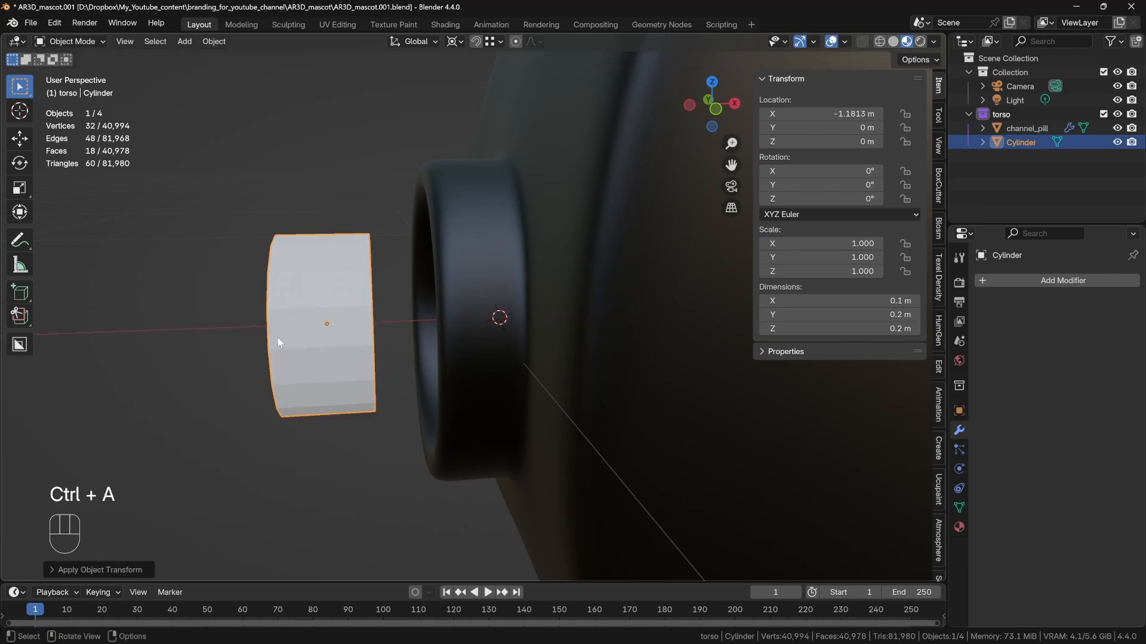
{"action": "mouse_move", "coordinate": [321, 276]}
{"action": "middle_mouse_down"}
{"action": "mouse_move", "coordinate": [310, 278]}
{"action": "mouse_move", "coordinate": [340, 275]}
{"action": "middle_mouse_up"}
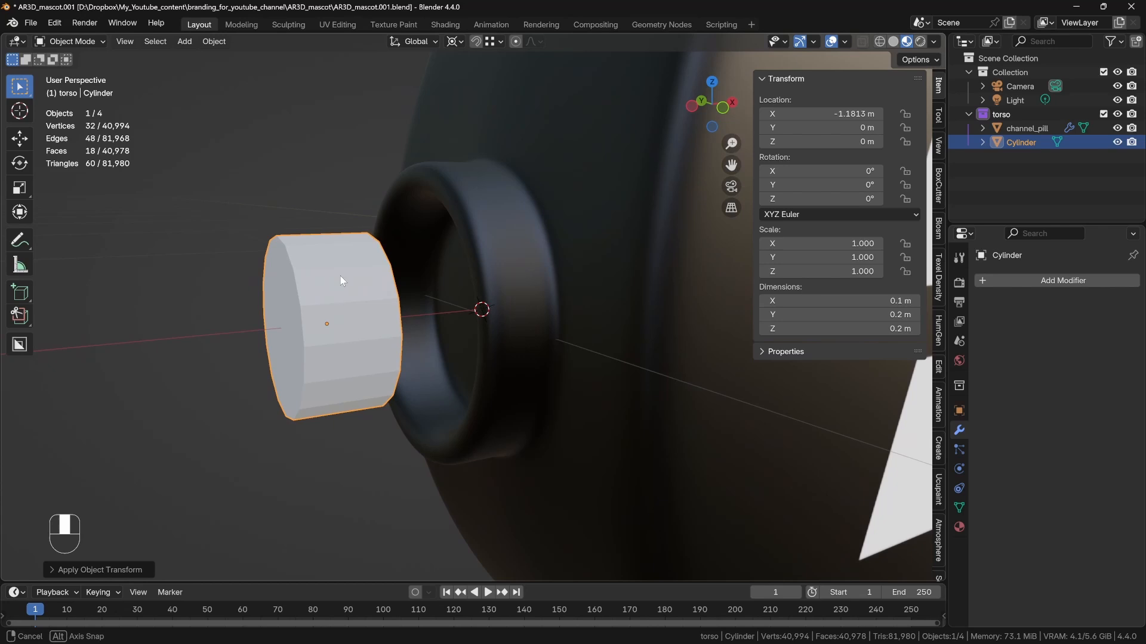
{"action": "left_click", "coordinate": [432, 43]}
{"action": "left_click", "coordinate": [413, 98]}
{"action": "middle_click_drag", "start_coordinate": [232, 295], "coordinate": [265, 318]}
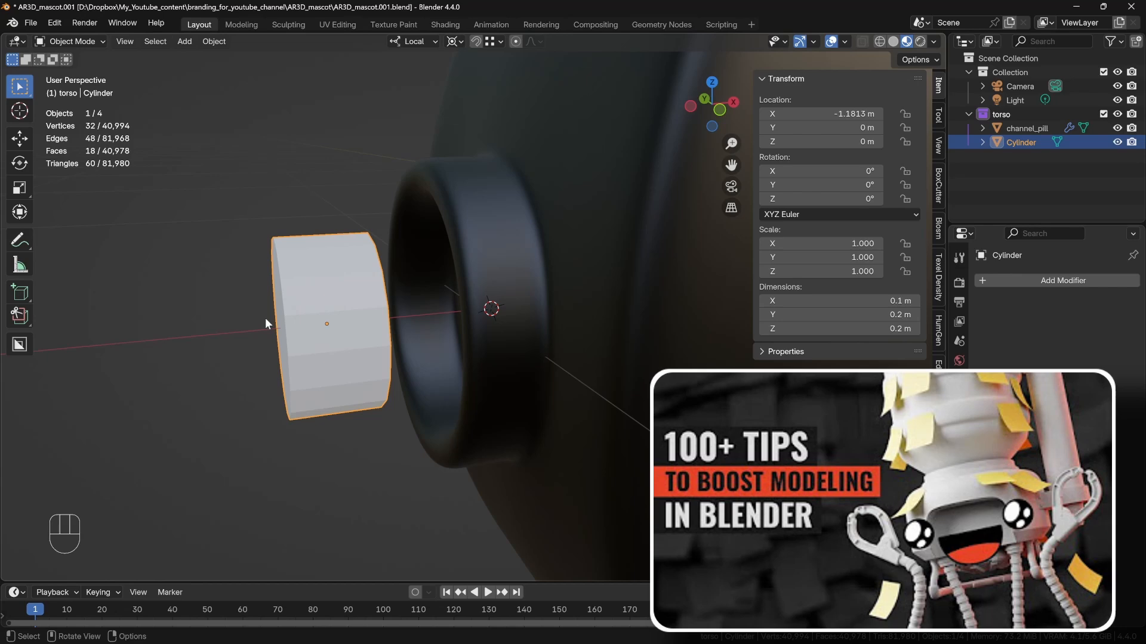
{"action": "middle_click_drag", "start_coordinate": [272, 320], "coordinate": [353, 288]}
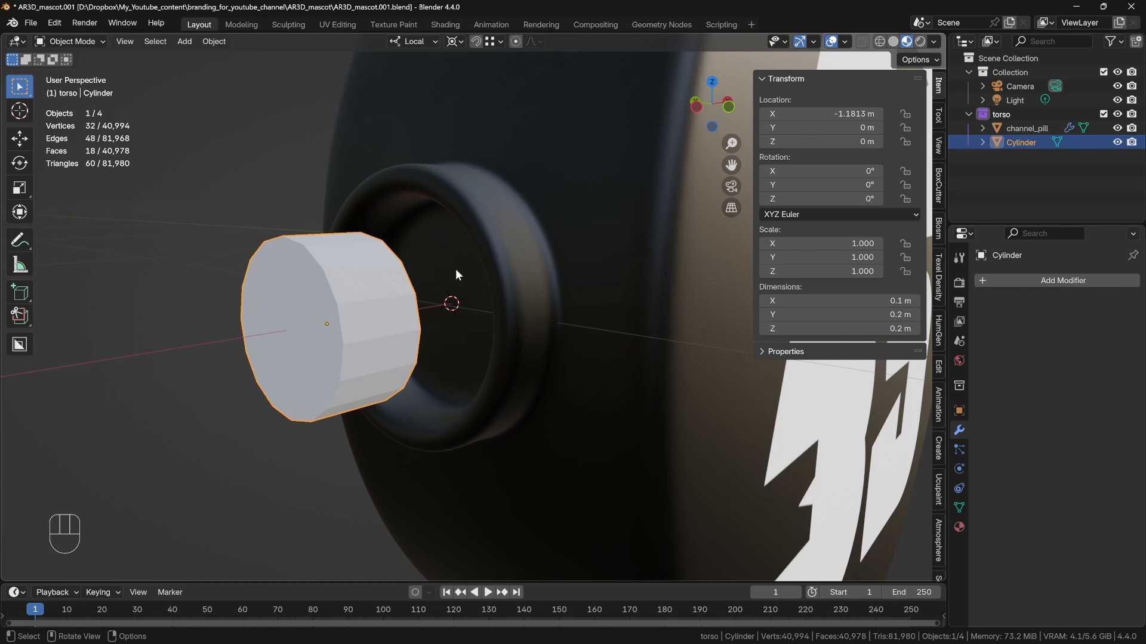
{"action": "middle_click_drag", "start_coordinate": [456, 271], "coordinate": [473, 323]}
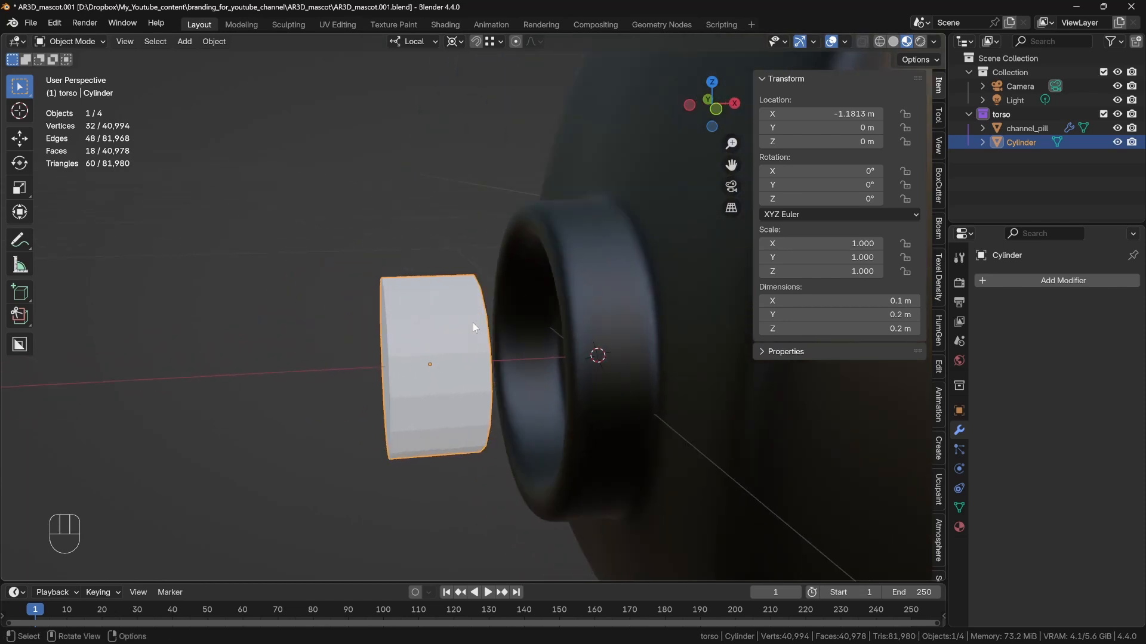
Set the pivot point to Individual Origins and scale the cylinder's whole mesh up by about 1.3.
{"action": "key", "text": "Tab"}
{"action": "left_click", "coordinate": [454, 42]}
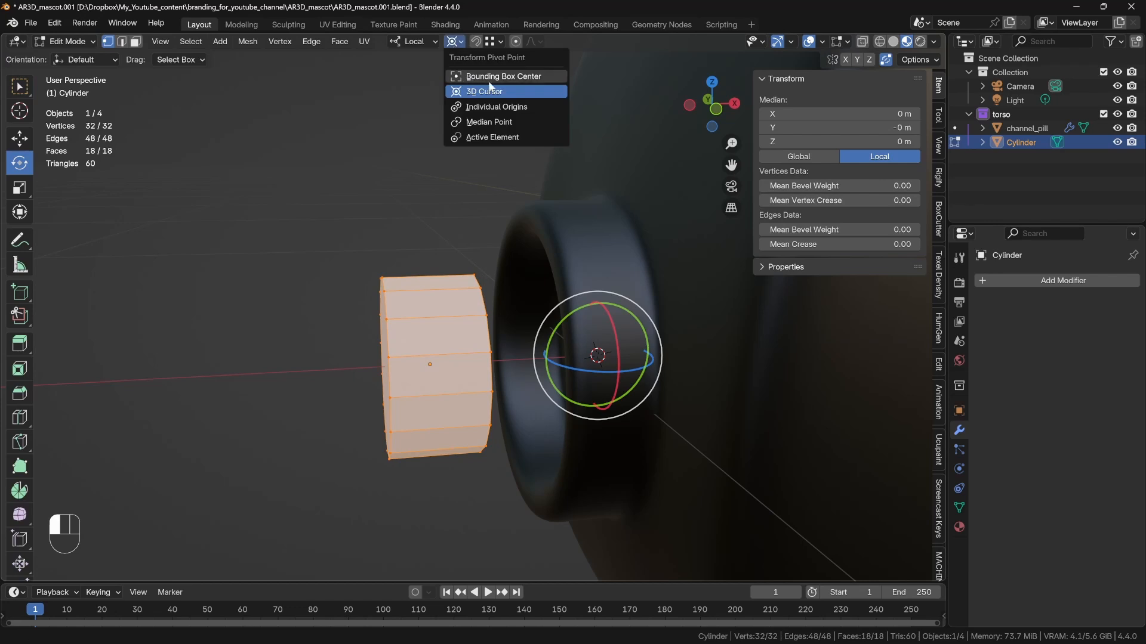
{"action": "left_click", "coordinate": [500, 105]}
{"action": "middle_click_drag", "start_coordinate": [426, 205], "coordinate": [468, 194]}
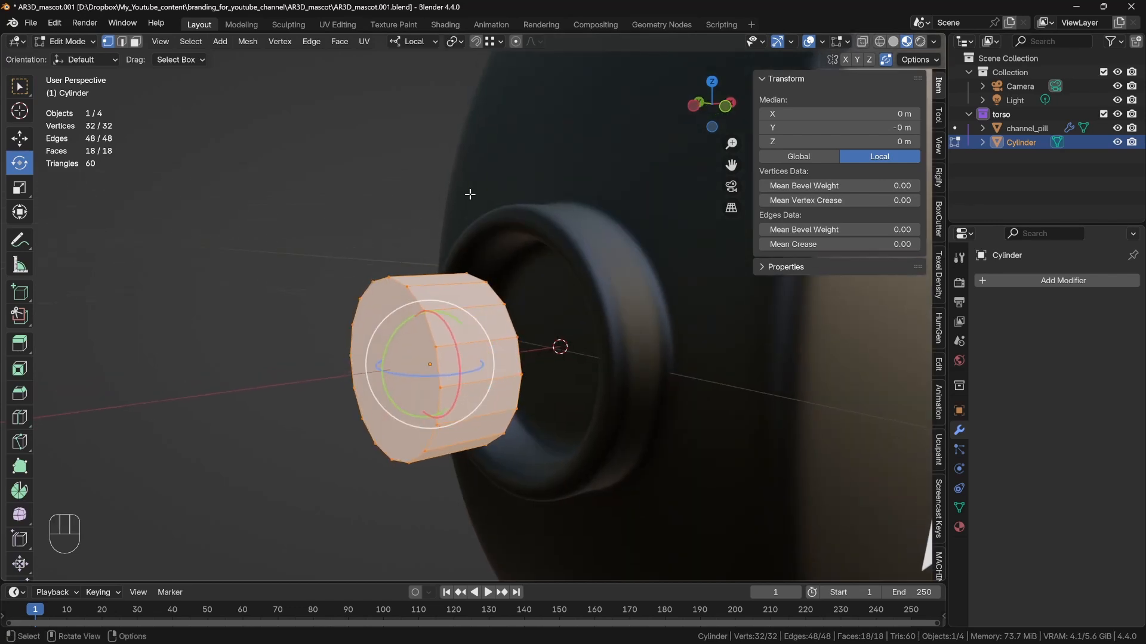
{"action": "key", "text": "s"}
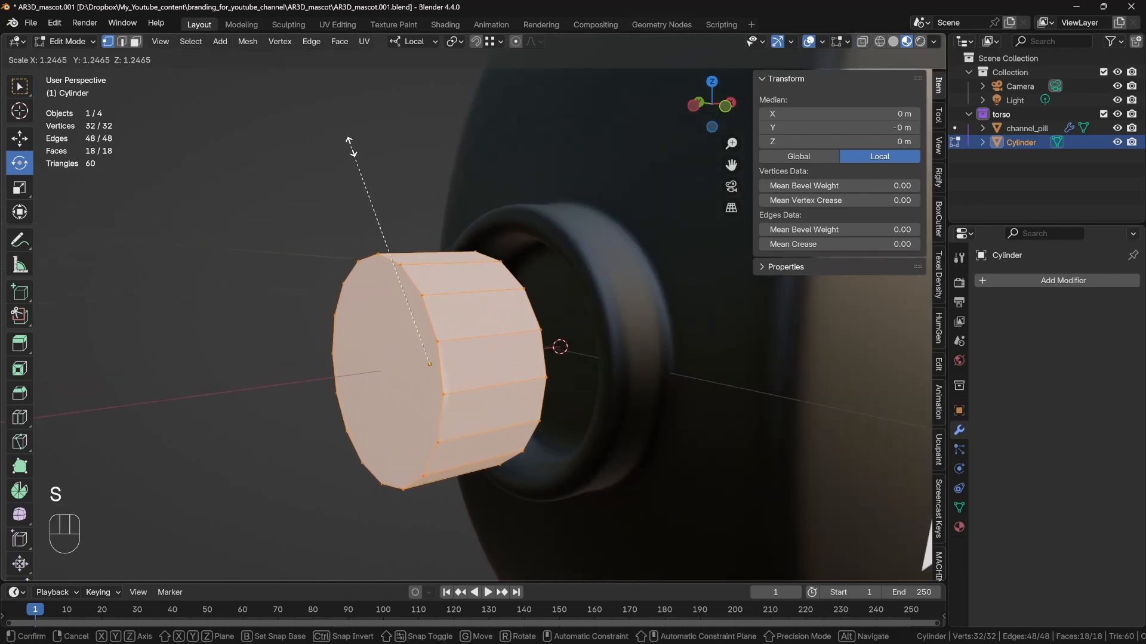
{"action": "left_click", "coordinate": [344, 130]}
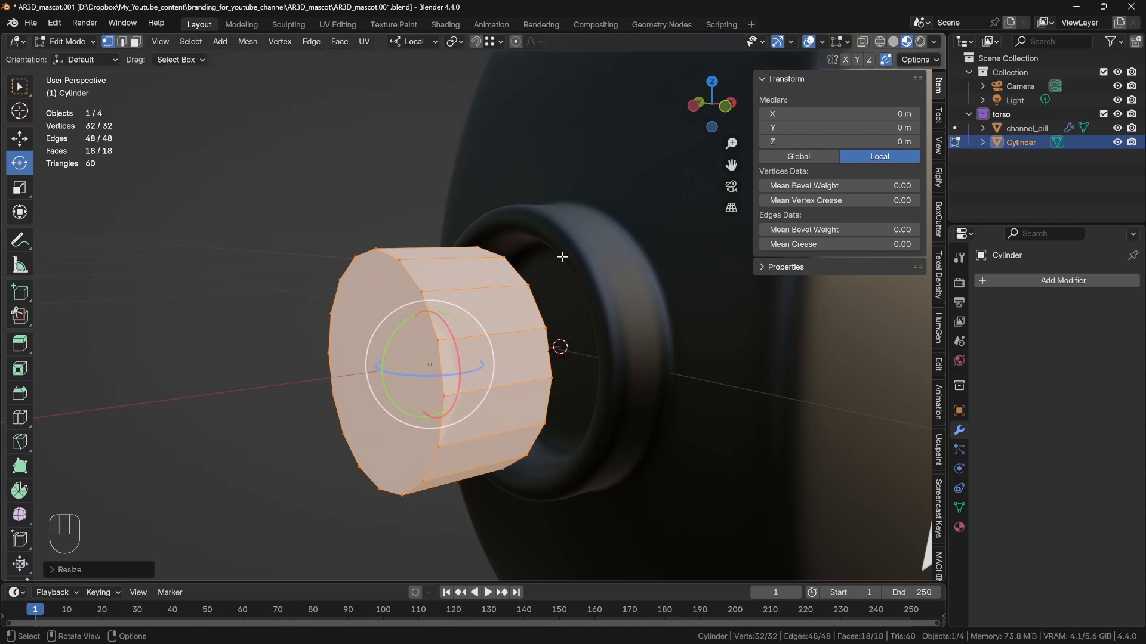
Add two loop cuts around the cylinder's side and spread them along local X towards both caps.
{"action": "middle_click_drag", "start_coordinate": [560, 256], "coordinate": [521, 263]}
{"action": "key", "text": "ctrl+r"}
{"action": "scroll", "coordinate": [444, 285], "scroll_direction": "up", "scroll_amount": 1}
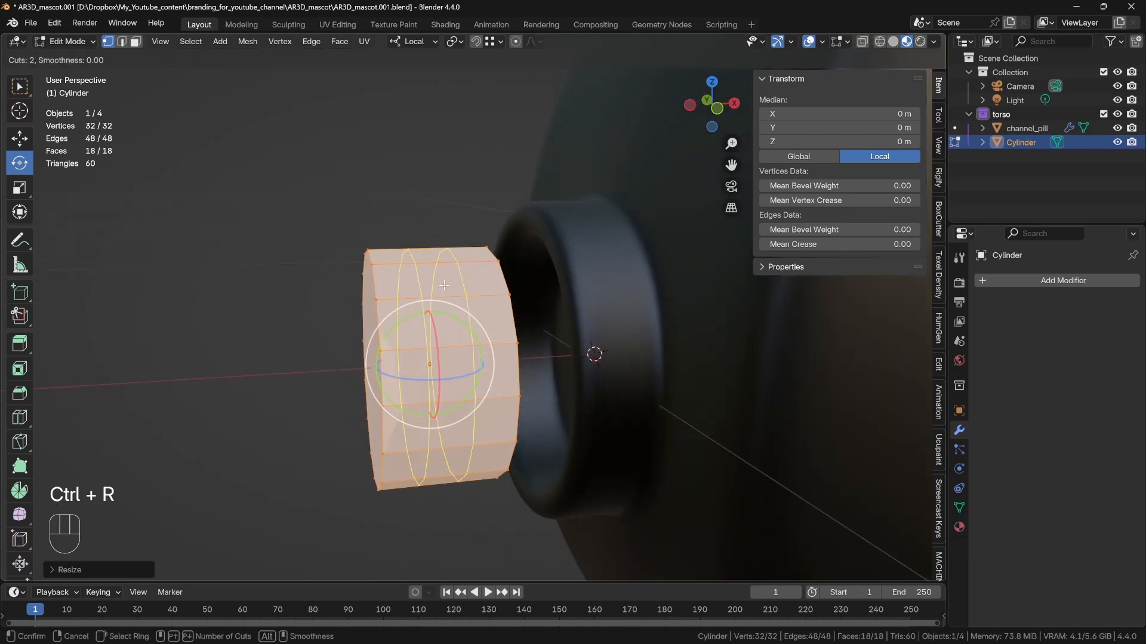
{"action": "left_click", "coordinate": [444, 286]}
{"action": "right_click", "coordinate": [444, 286]}
{"action": "key", "text": "s"}
{"action": "key", "text": "x"}
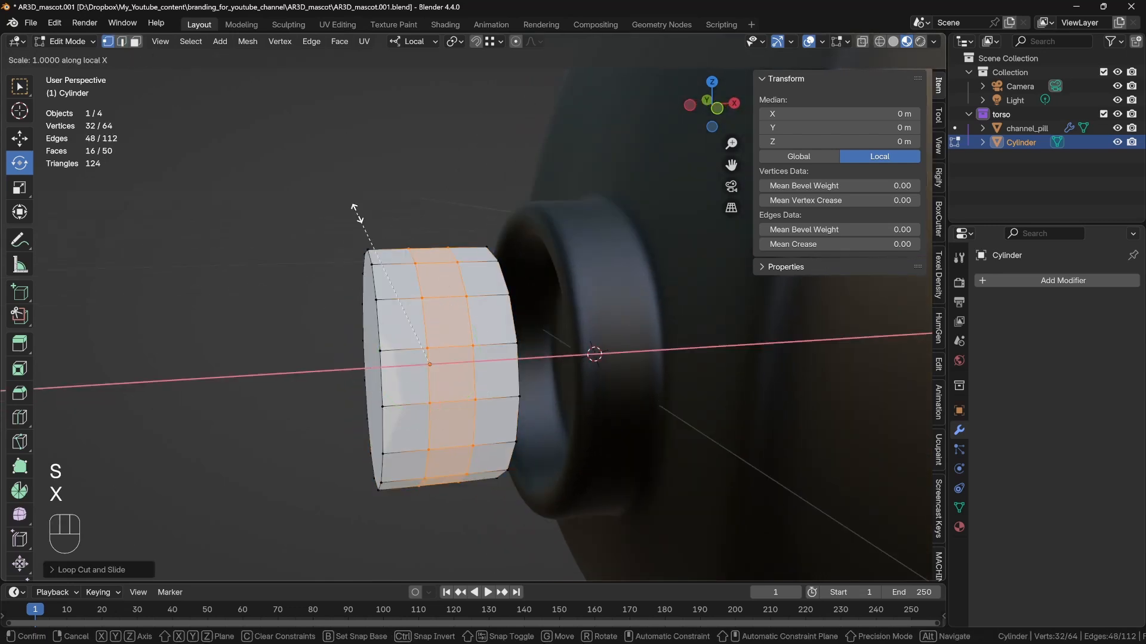
{"action": "left_click", "coordinate": [160, 118]}
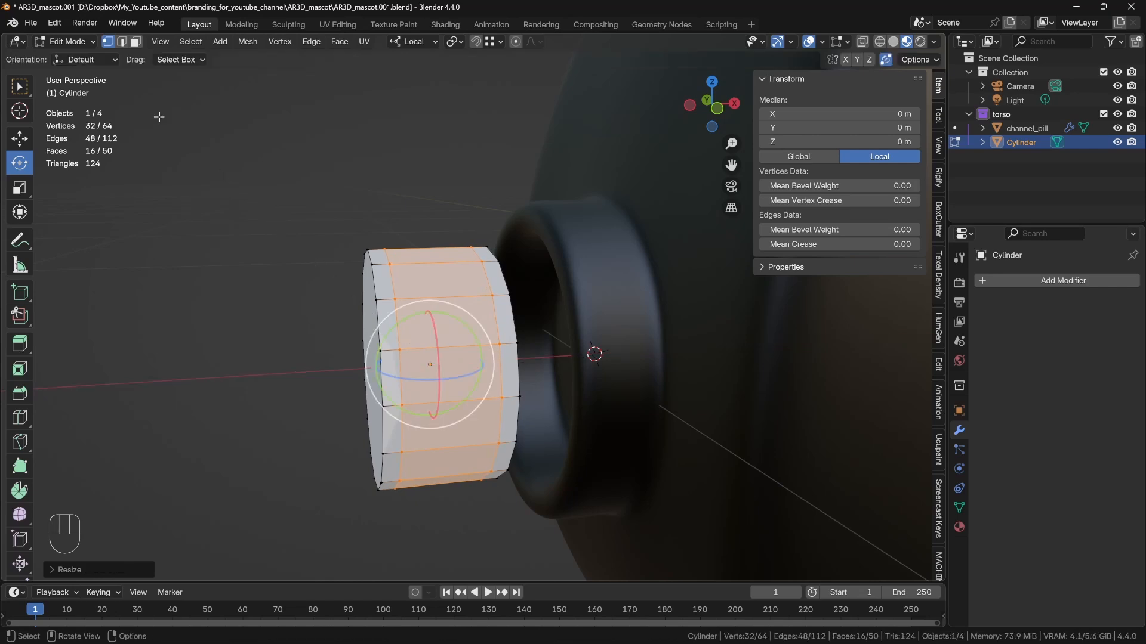
Add a level 2 Subdivision modifier to the cylinder and shade it smooth.
{"action": "key", "text": "Tab"}
{"action": "key", "text": "ctrl+2"}
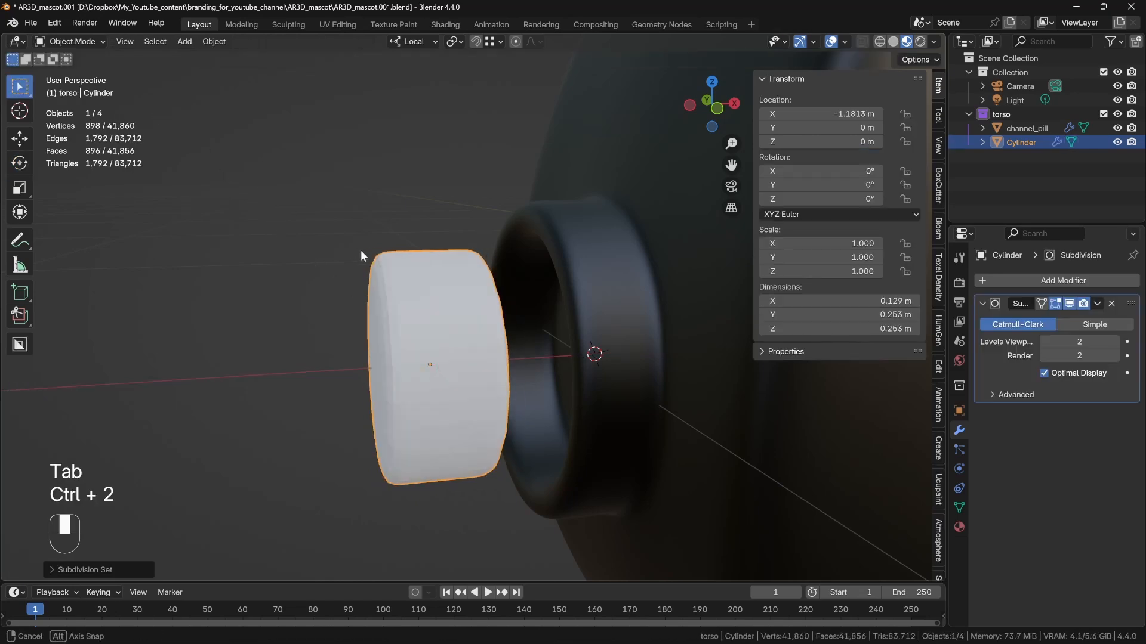
{"action": "middle_click_drag", "start_coordinate": [360, 250], "coordinate": [414, 255]}
{"action": "right_click", "coordinate": [417, 296]}
{"action": "left_click", "coordinate": [418, 295]}
{"action": "middle_click_drag", "start_coordinate": [418, 296], "coordinate": [381, 319]}
Add one loop cut around the middle of the cylinder's side.
{"action": "key", "text": "Tab"}
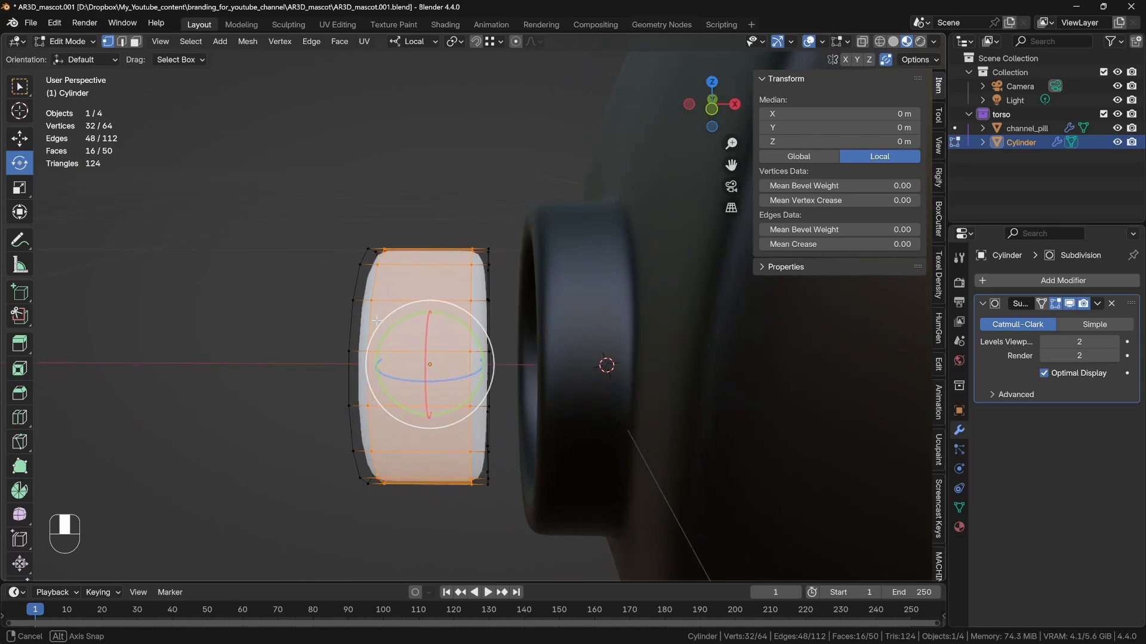
{"action": "key", "text": "ctrl+r"}
{"action": "double_click", "coordinate": [442, 329]}
{"action": "middle_click_drag", "start_coordinate": [504, 336], "coordinate": [410, 353]}
{"action": "key", "text": "Tab"}
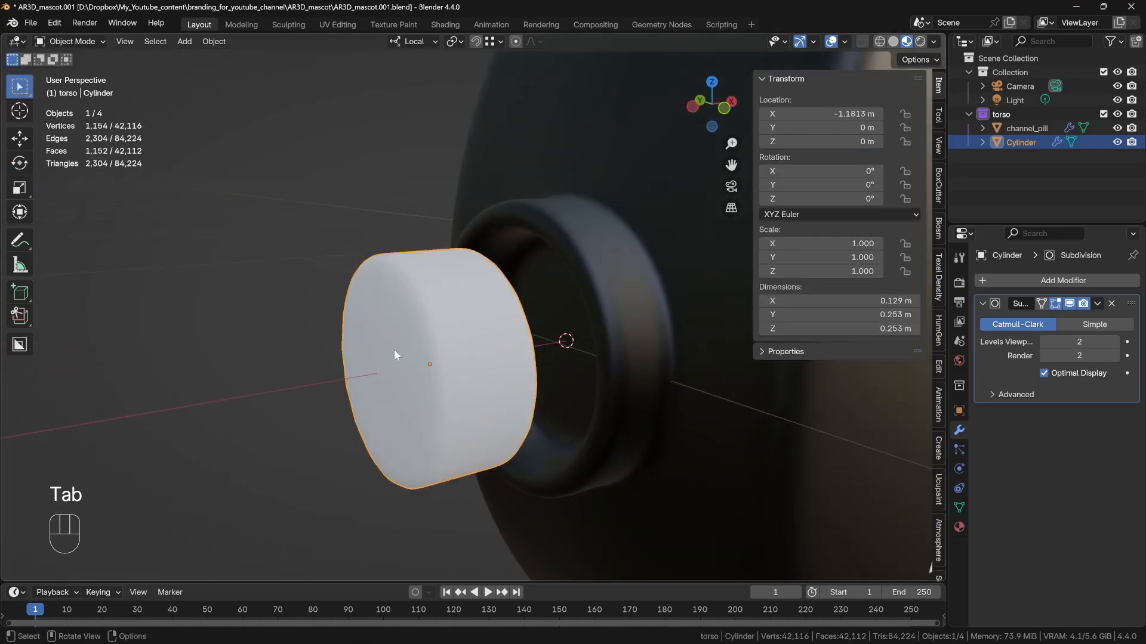
Inset the cylinder's outer cap face three times, making the first two insets about 0.02 m thick.
{"action": "key", "text": "Tab"}
{"action": "key", "text": "3"}
{"action": "left_click", "coordinate": [394, 350]}
{"action": "key", "text": "i"}
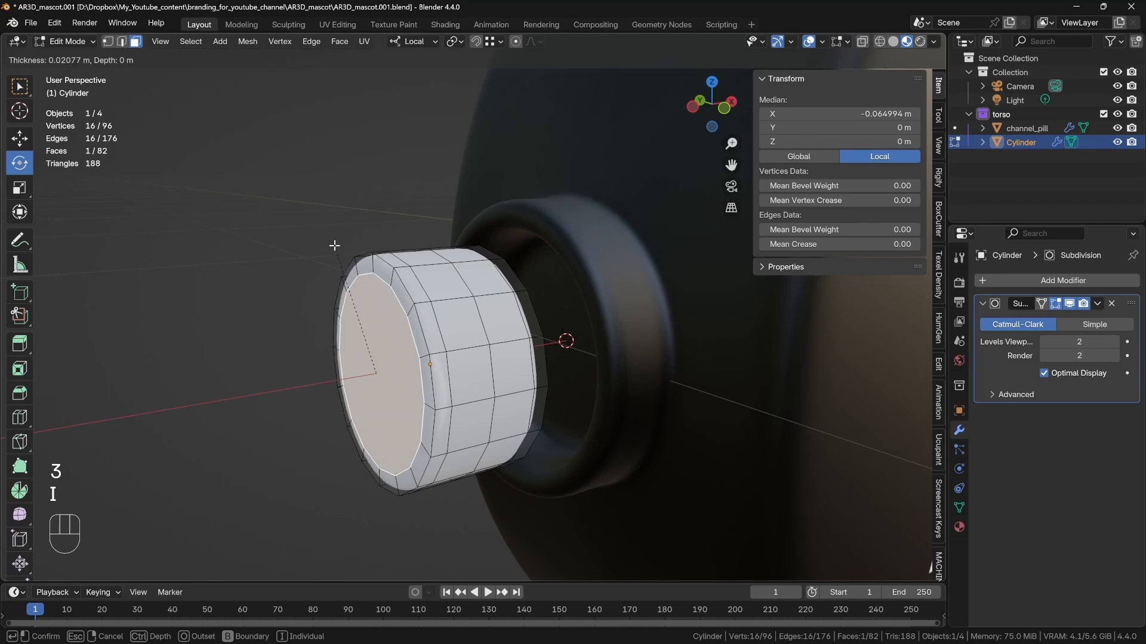
{"action": "left_click", "coordinate": [334, 245]}
{"action": "key", "text": "i"}
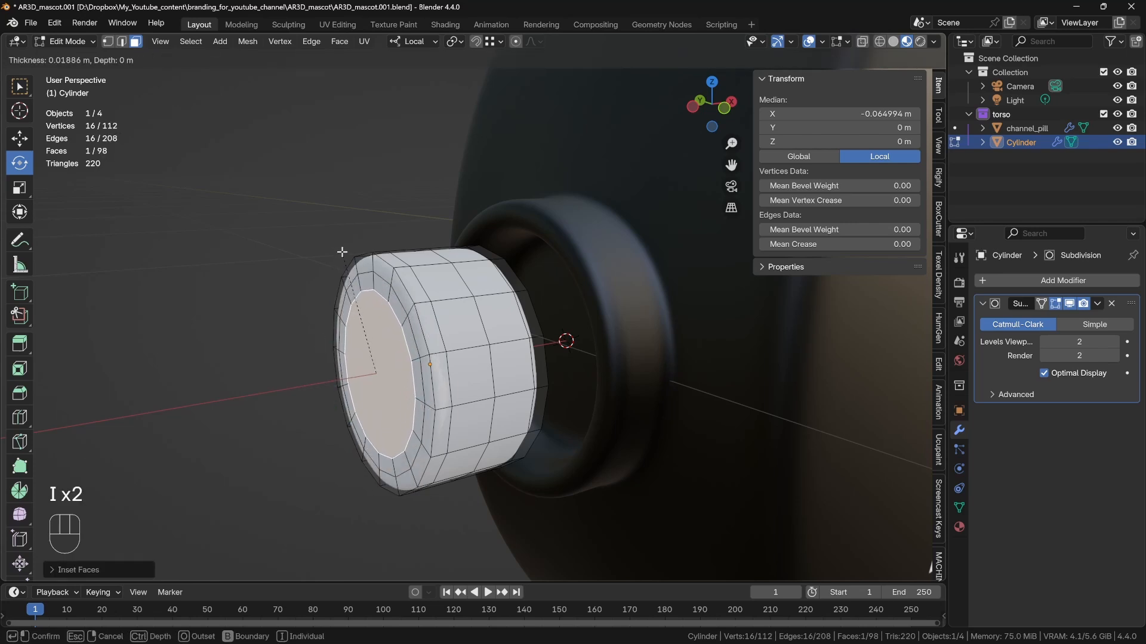
{"action": "left_click", "coordinate": [344, 259]}
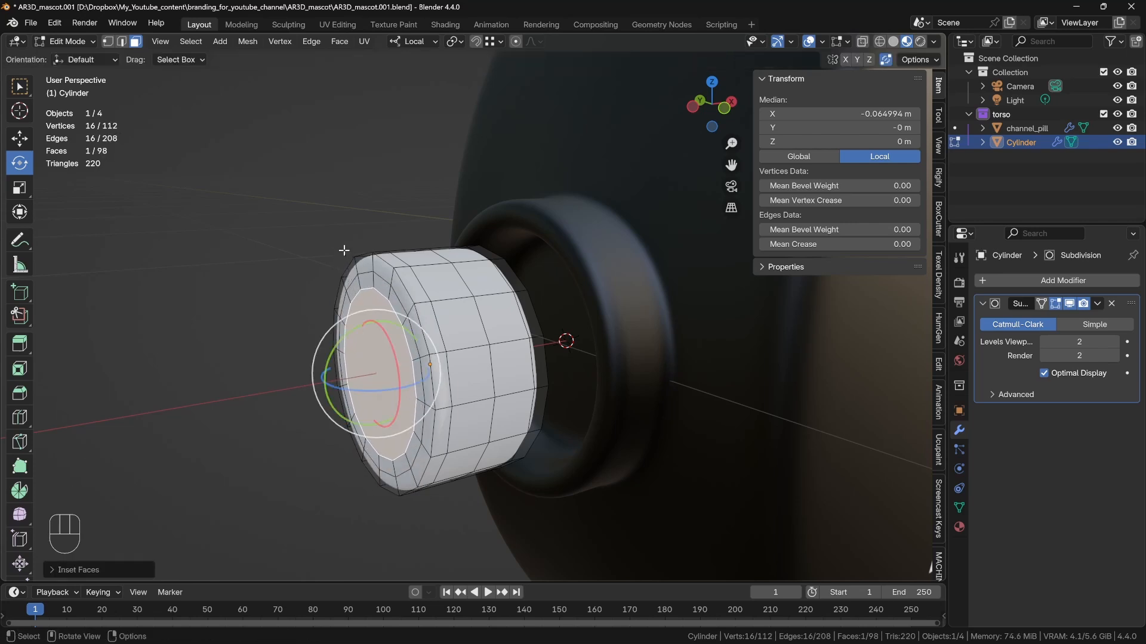
{"action": "key", "text": "i"}
{"action": "left_click", "coordinate": [351, 268]}
Extrude the inset cap face outward along local X twice, by about 0.012 m and then about 0.023 m.
{"action": "middle_click_drag", "start_coordinate": [446, 315], "coordinate": [426, 317]}
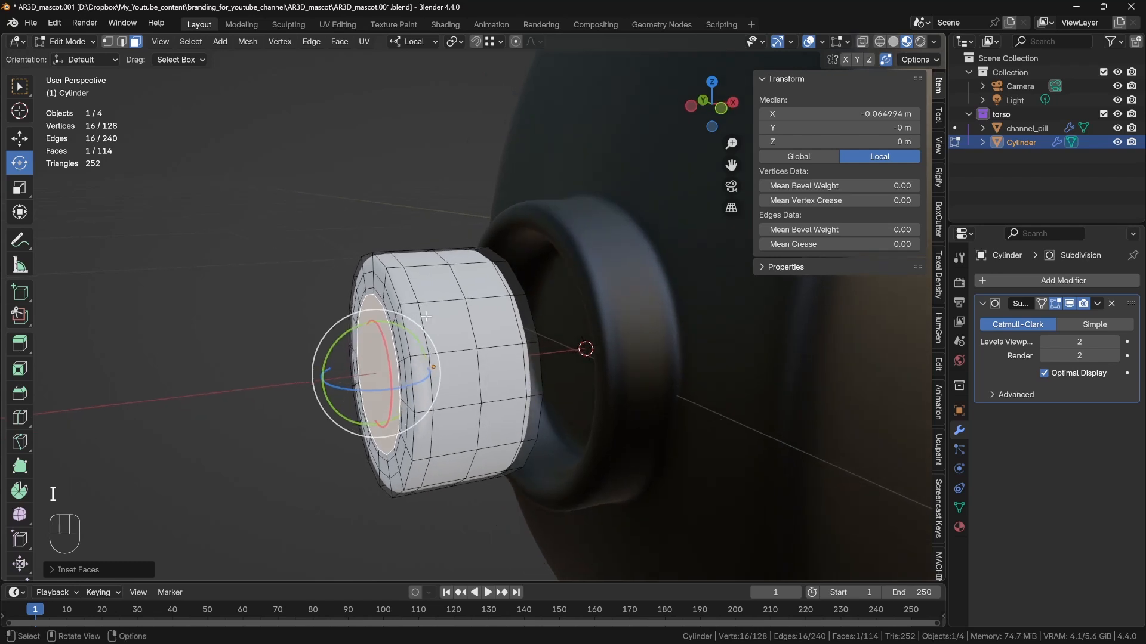
{"action": "key", "text": "e"}
{"action": "key", "text": "x"}
{"action": "left_click", "coordinate": [416, 315]}
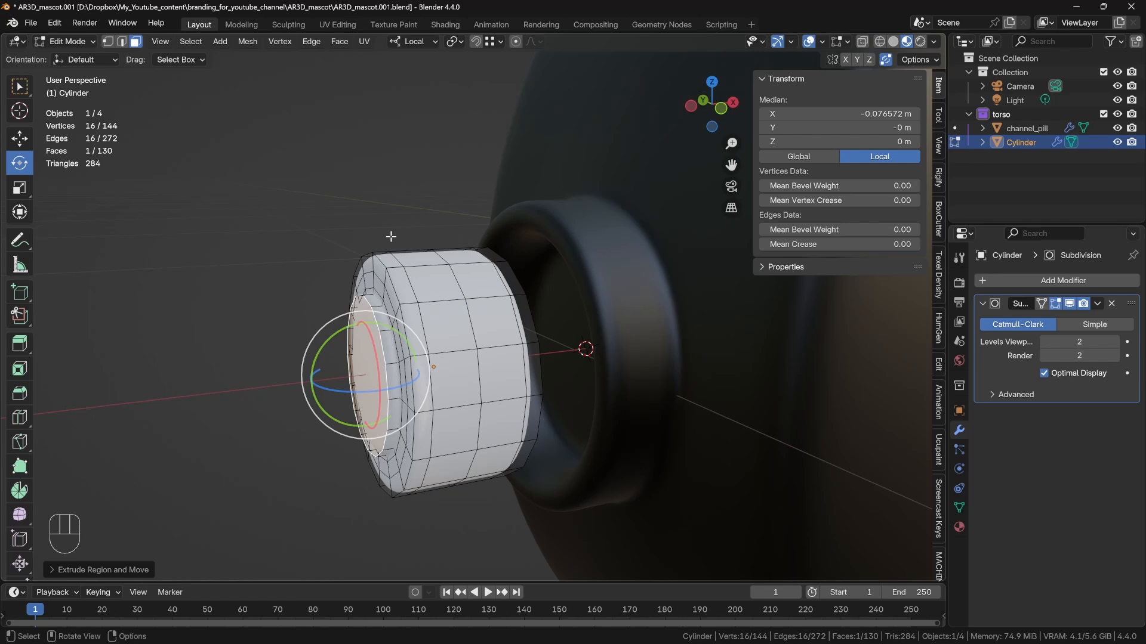
{"action": "key", "text": "e"}
{"action": "key", "text": "x"}
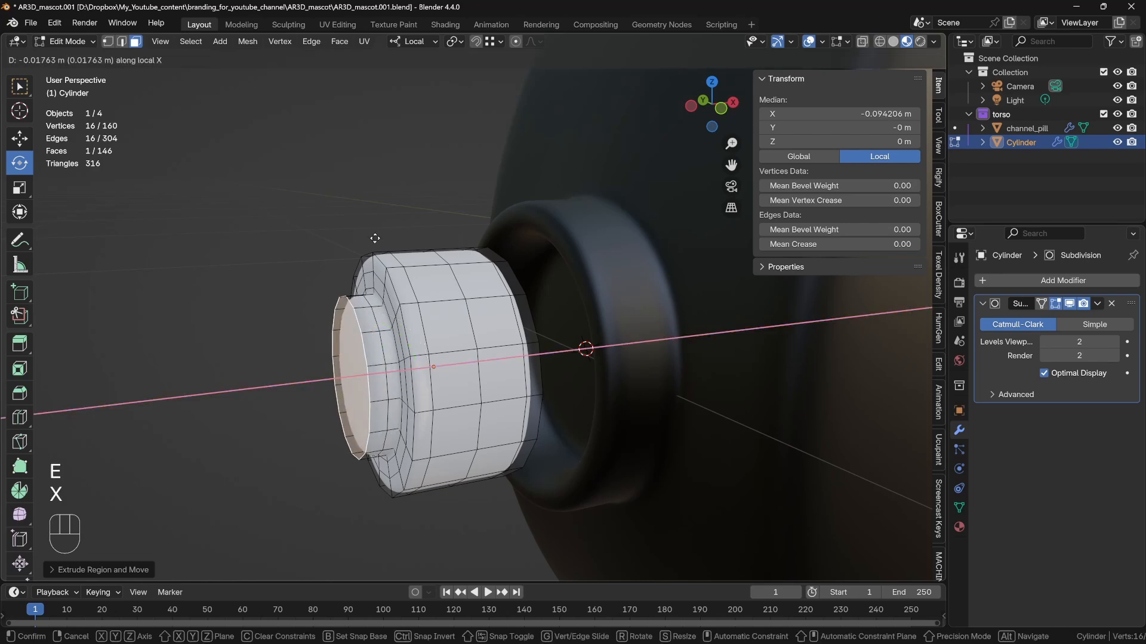
{"action": "left_click", "coordinate": [370, 238]}
Isolate the cylinder in local view and add a loop cut around the extruded boss, slid close to its end face.
{"action": "middle_click_drag", "start_coordinate": [371, 238], "coordinate": [500, 312]}
{"action": "key", "text": "KP_Divide"}
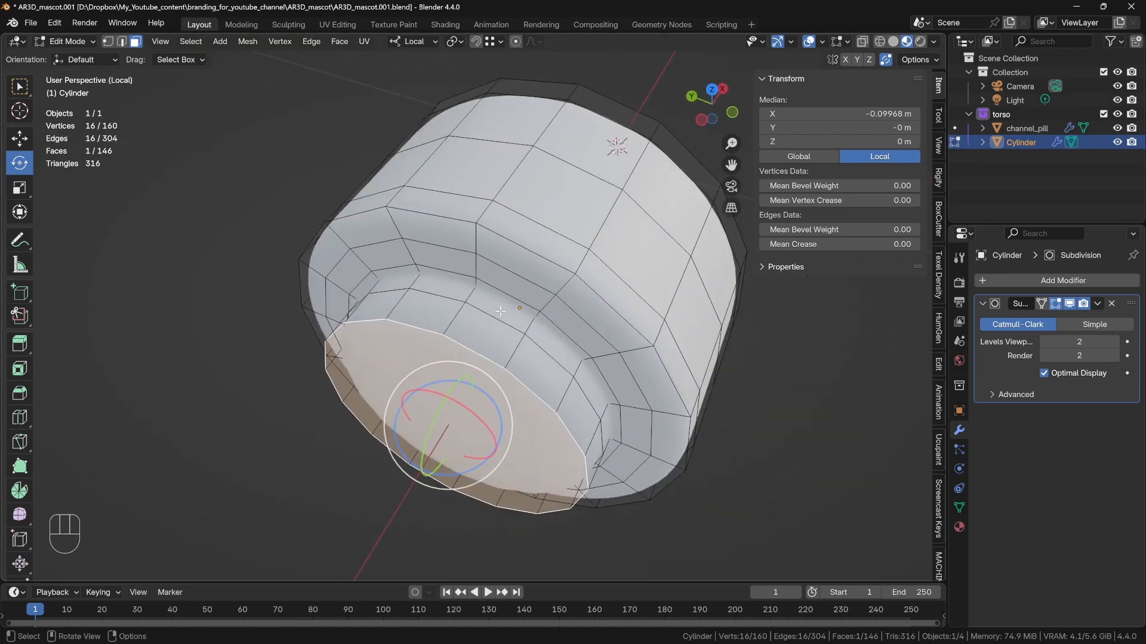
{"action": "key", "text": "ctrl+r"}
{"action": "left_click", "coordinate": [468, 322]}
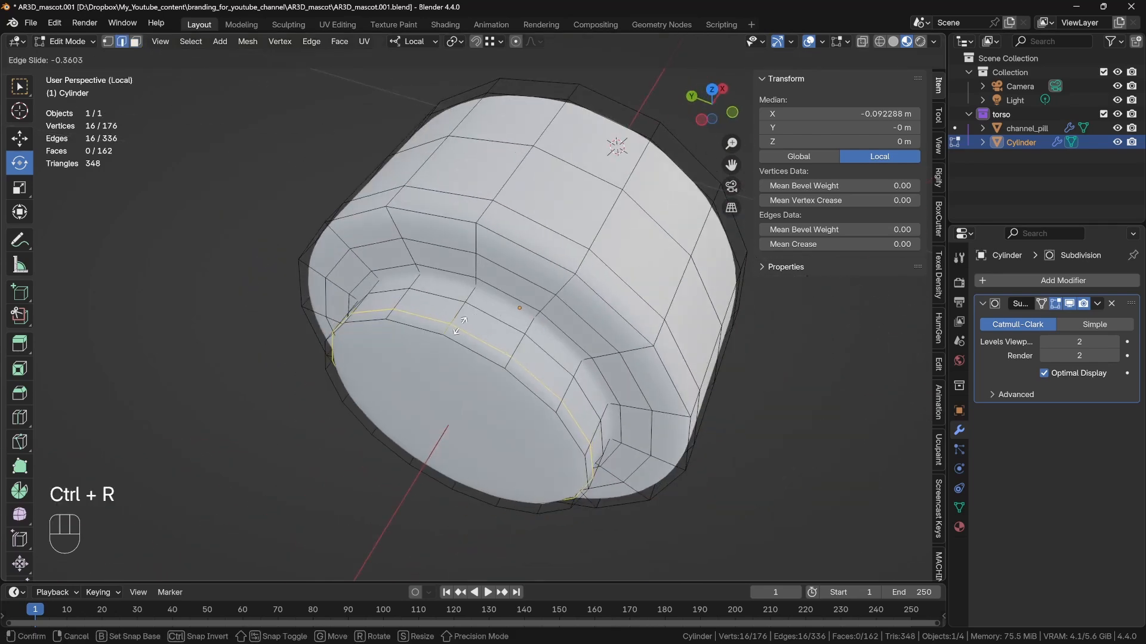
{"action": "left_click", "coordinate": [460, 337]}
Inset the boss's end face by about 0.004 m to tighten its rim.
{"action": "middle_click_drag", "start_coordinate": [461, 339], "coordinate": [453, 298]}
{"action": "scroll", "coordinate": [454, 298], "scroll_direction": "up", "scroll_amount": 1}
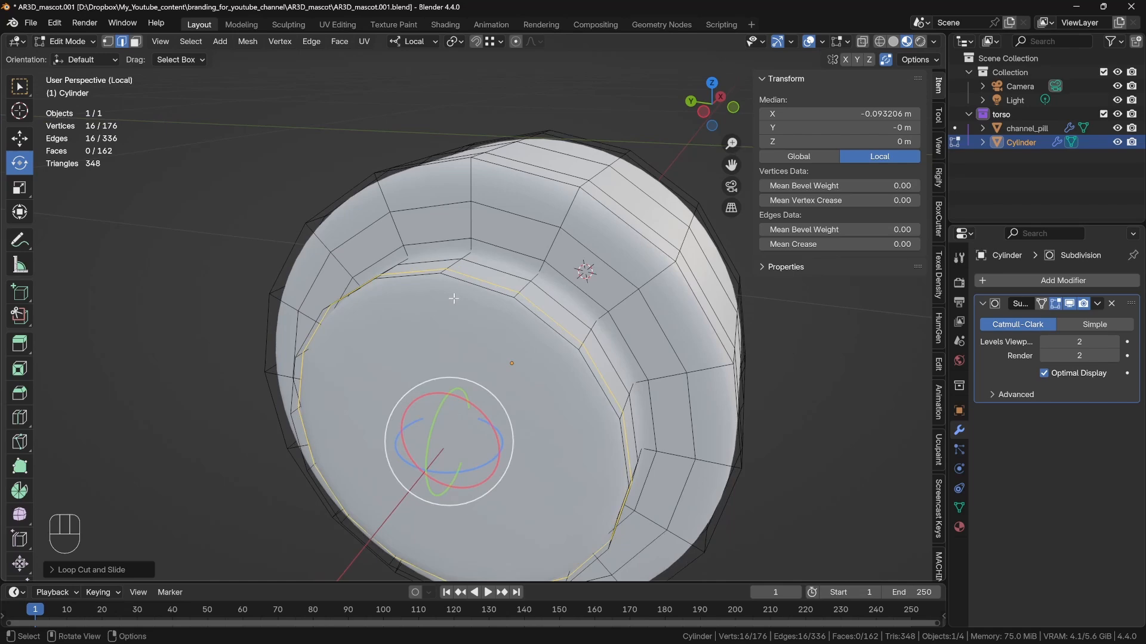
{"action": "key", "text": "3"}
{"action": "key", "text": "i"}
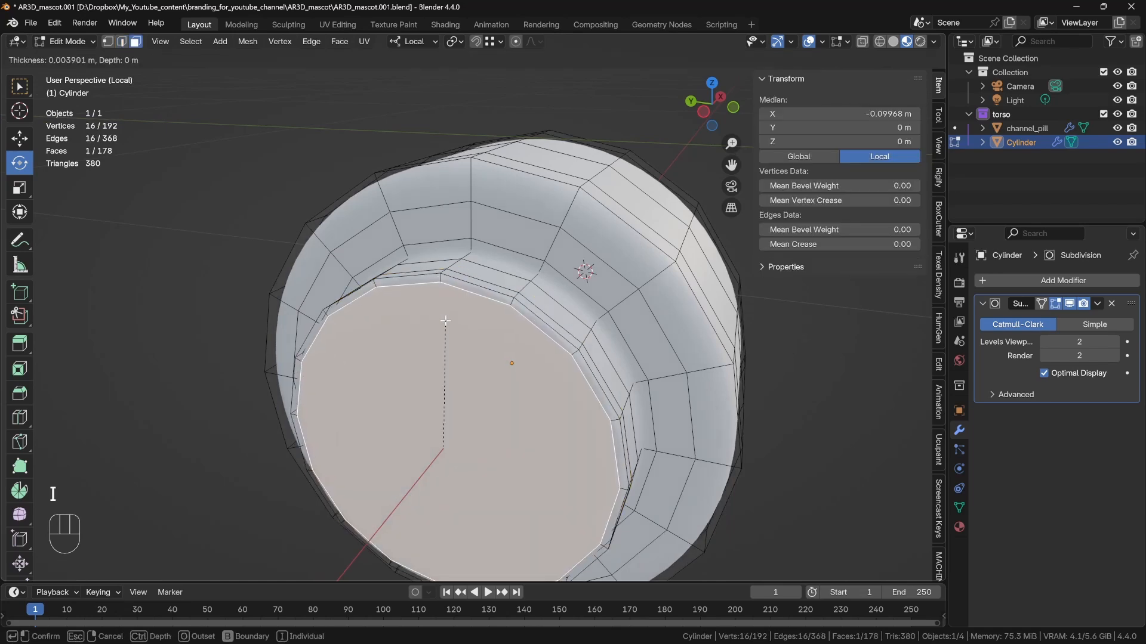
{"action": "left_click", "coordinate": [445, 322]}
Move the edge loop near the boss's base along local X, closer to the shoulder.
{"action": "middle_click_drag", "start_coordinate": [446, 323], "coordinate": [466, 333]}
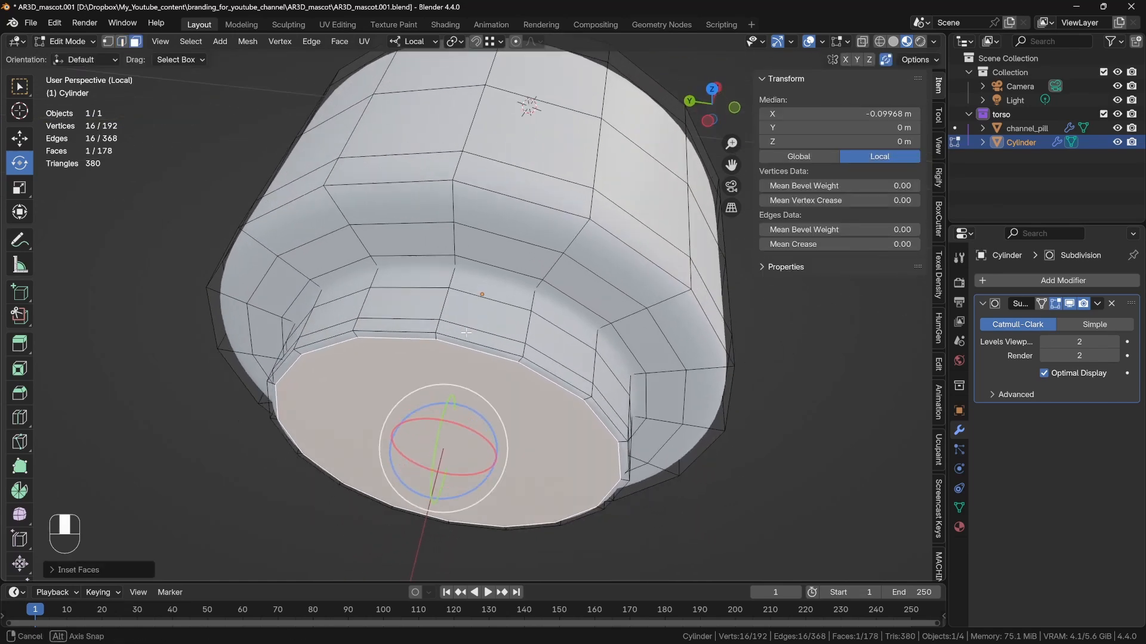
{"action": "left_click", "coordinate": [422, 285], "text": "alt"}
{"action": "key", "text": "2"}
{"action": "left_click", "coordinate": [422, 286], "text": "alt"}
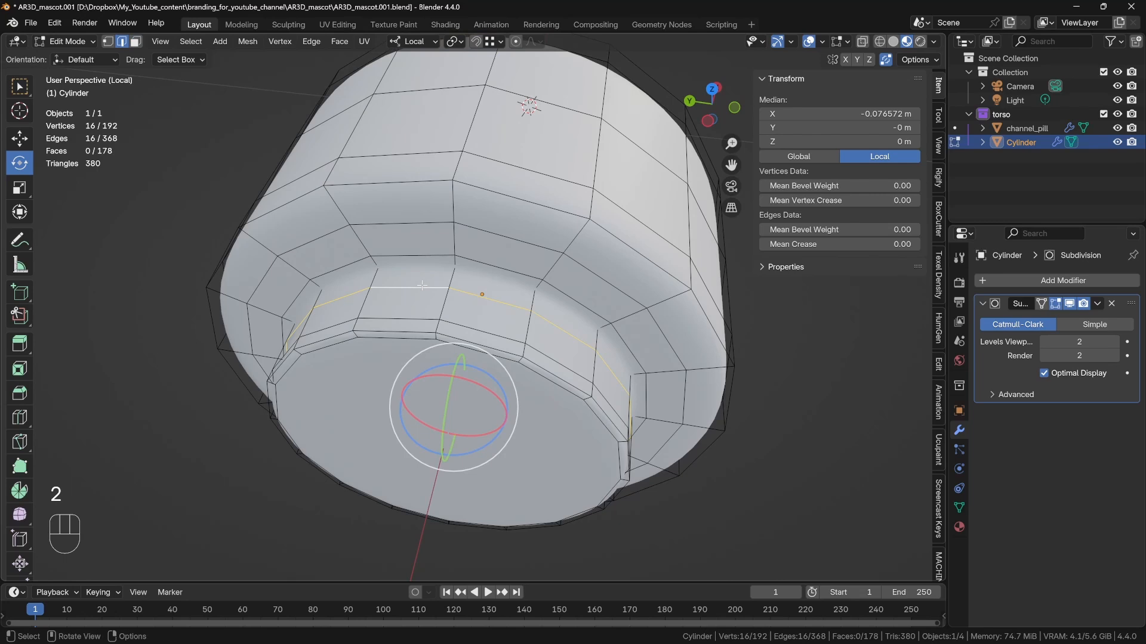
{"action": "key", "text": "g"}
{"action": "key", "text": "x"}
{"action": "left_click", "coordinate": [418, 250]}
Scale the shoulder's inner edge loop down towards the boss and its outer edge loop up towards the rim.
{"action": "left_click", "coordinate": [418, 255], "text": "alt"}
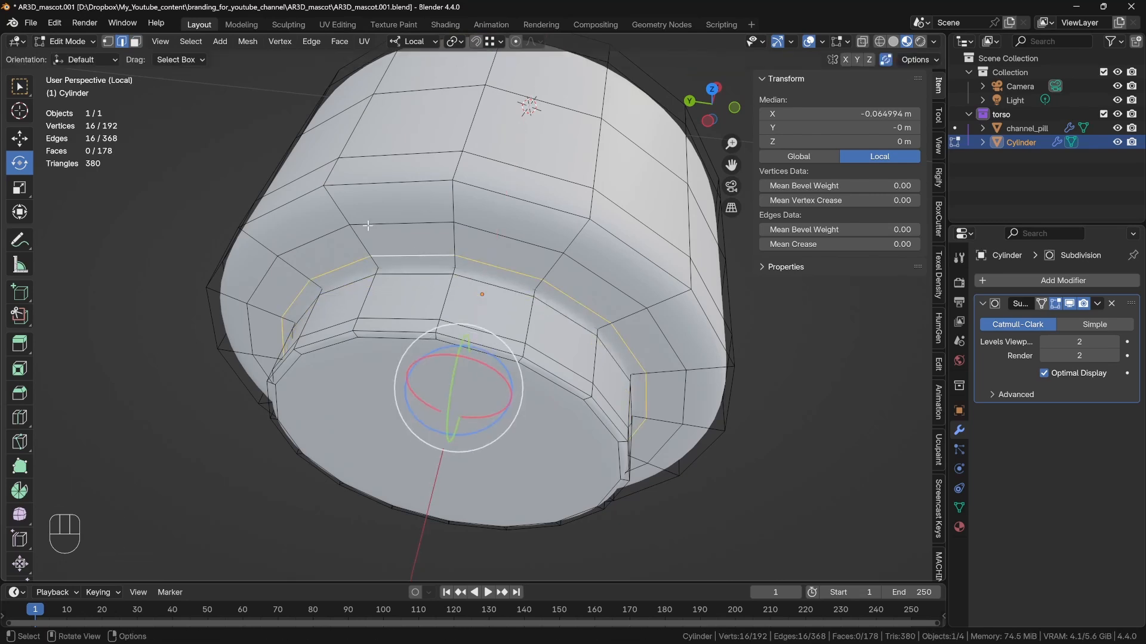
{"action": "key", "text": "s"}
{"action": "left_click", "coordinate": [416, 258]}
{"action": "left_click", "coordinate": [399, 224], "text": "alt"}
{"action": "key", "text": "s"}
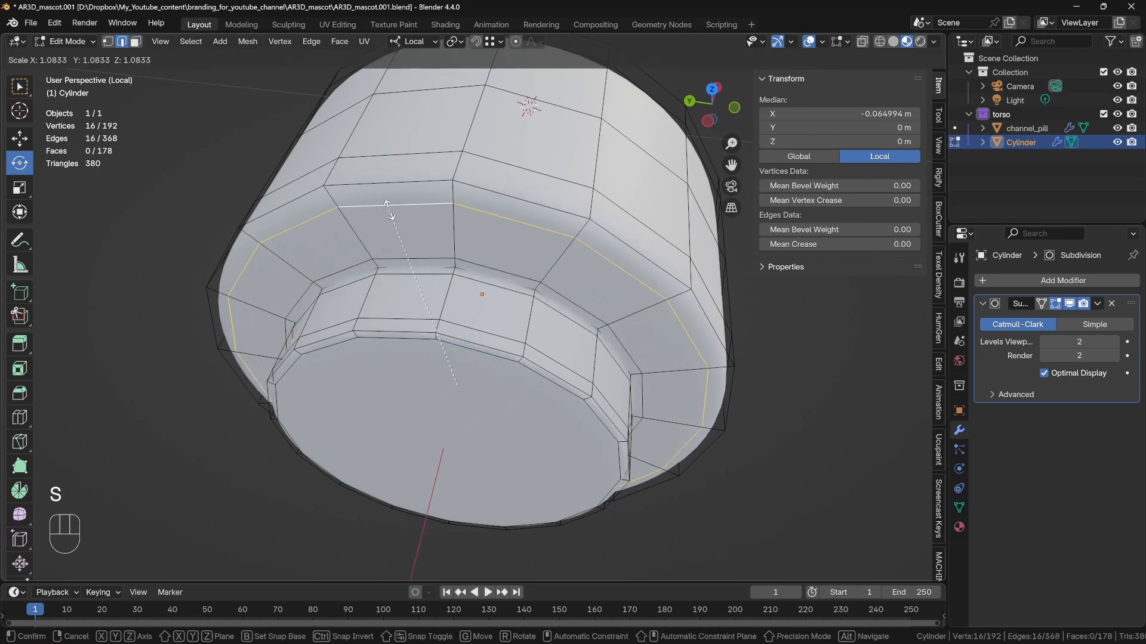
{"action": "left_click", "coordinate": [391, 216]}
Move the edge loop on the cylinder's side about 0.01 m along local X towards the shoulder's rim.
{"action": "left_click", "coordinate": [417, 151], "text": "alt"}
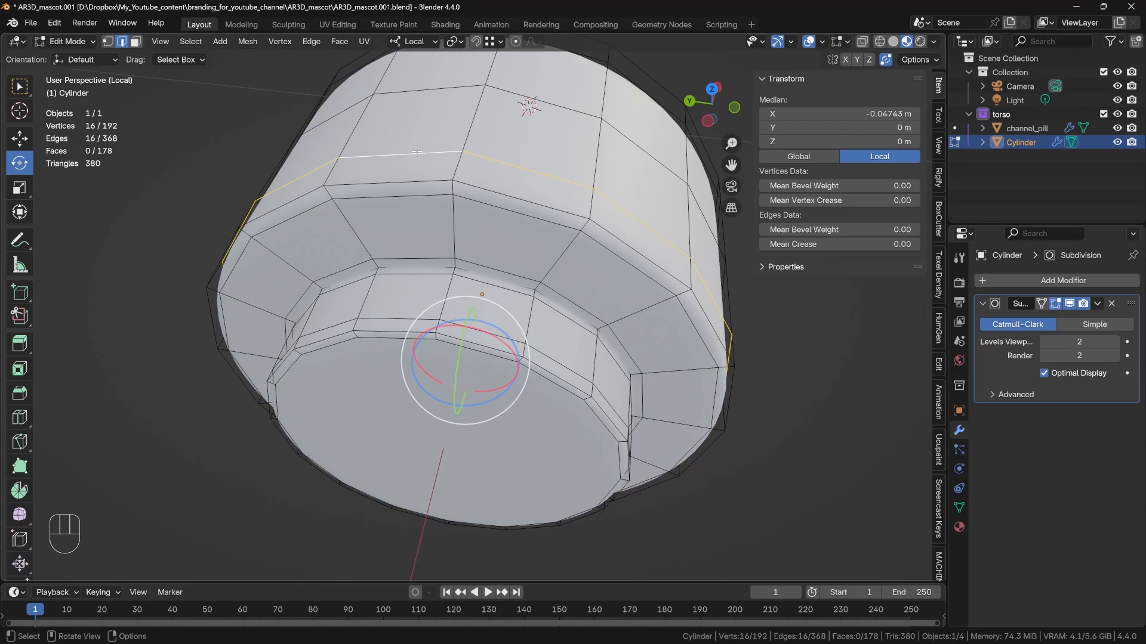
{"action": "key", "text": "g"}
{"action": "key", "text": "x"}
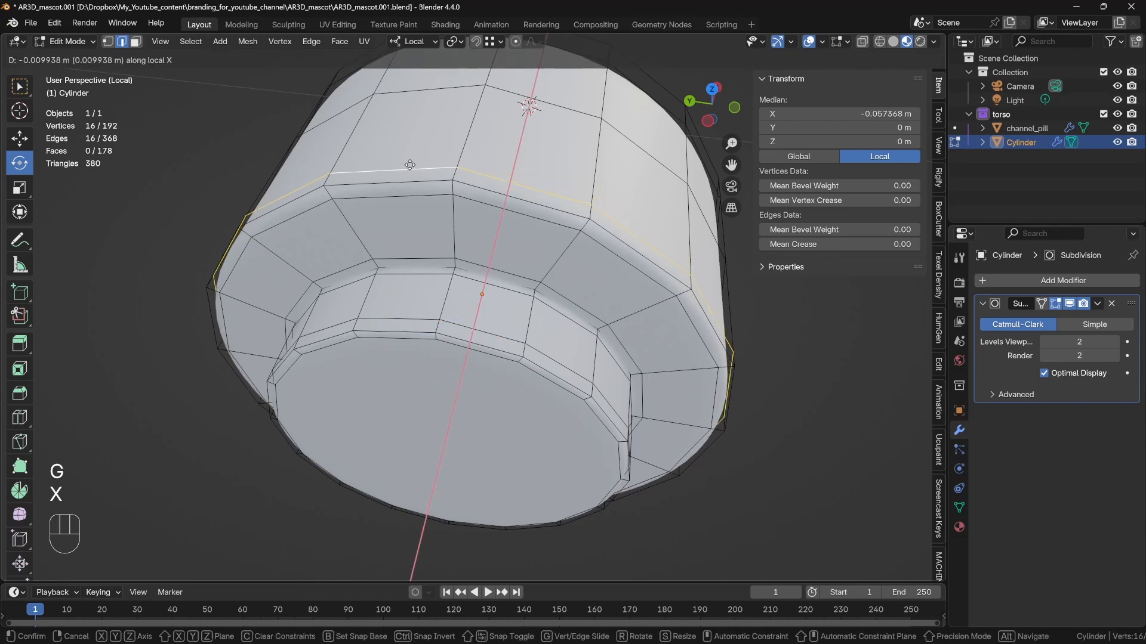
{"action": "left_click", "coordinate": [410, 165]}
Try to symmetrize the cylinder mesh along X from its plain end towards the stepped end.
{"action": "middle_click_drag", "start_coordinate": [611, 334], "coordinate": [515, 309]}
{"action": "scroll", "coordinate": [515, 310], "scroll_direction": "up", "scroll_amount": 2}
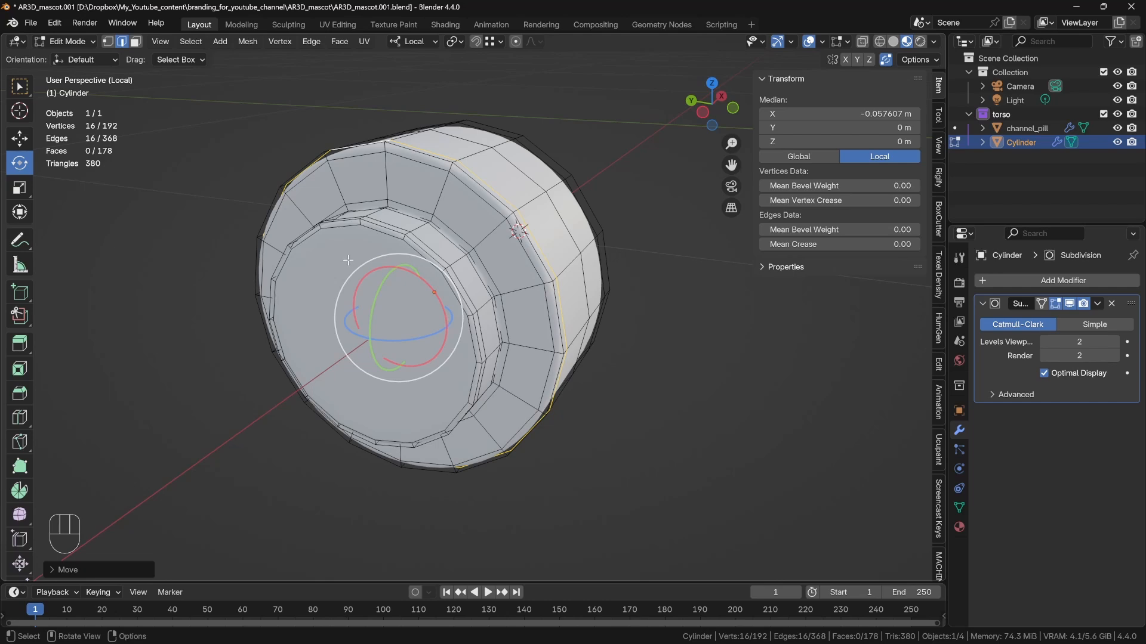
{"action": "key", "text": "3"}
{"action": "middle_click_drag", "start_coordinate": [400, 272], "coordinate": [460, 276]}
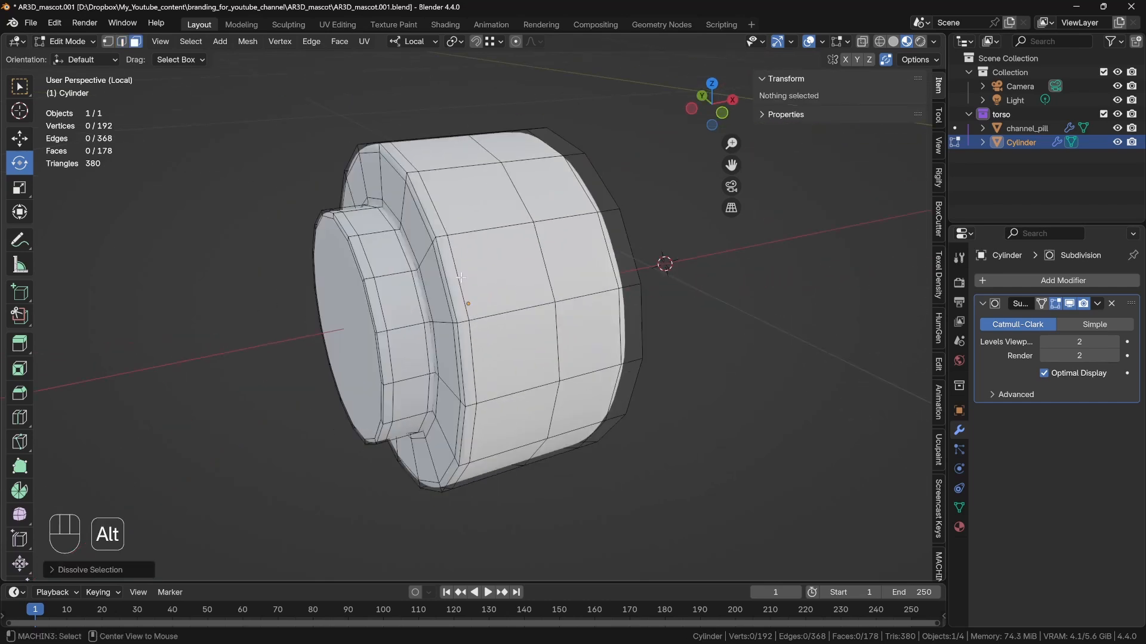
{"action": "key", "text": "alt+x"}
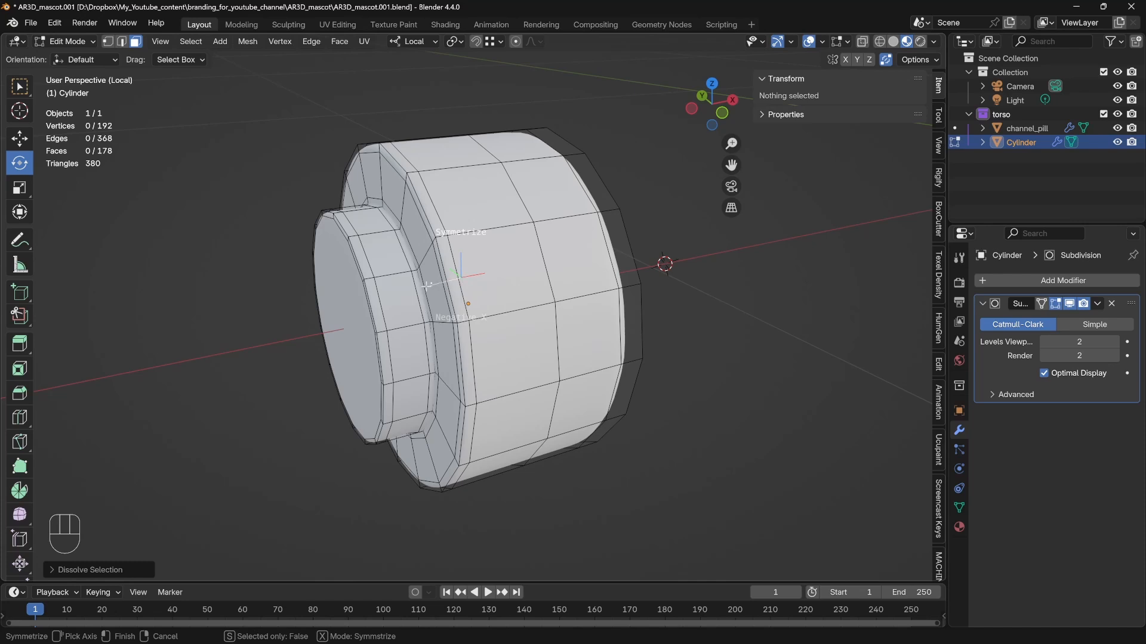
{"action": "left_click", "coordinate": [427, 285]}
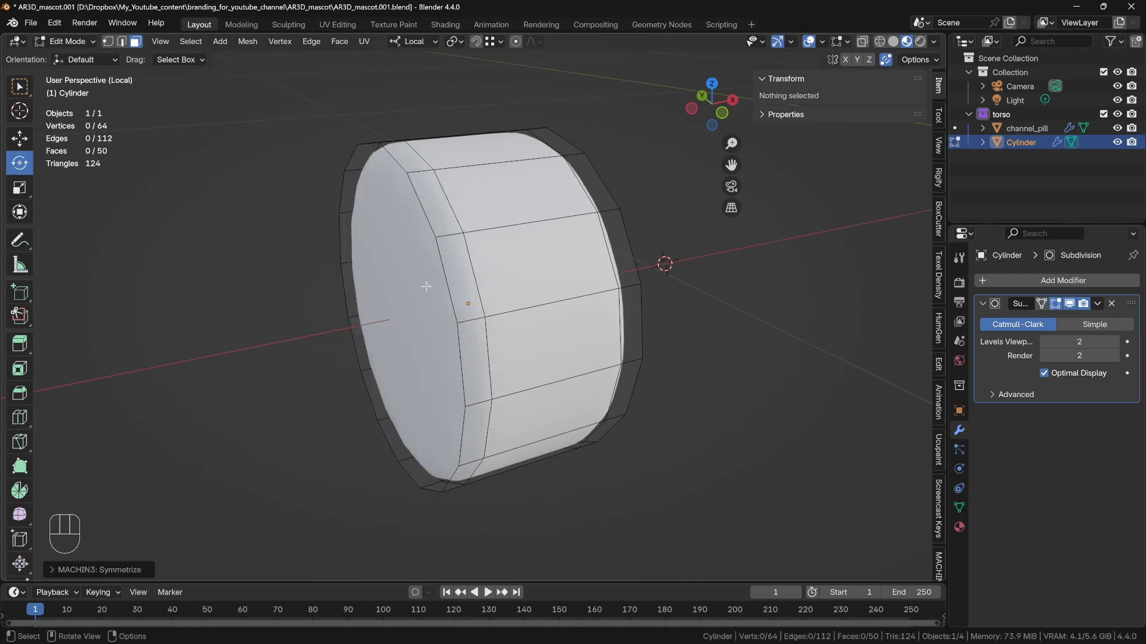
Symmetrize the cylinder mesh along X so the stepped boss is mirrored onto the plain end.
{"action": "key", "text": "alt+x"}
{"action": "left_click", "coordinate": [462, 279]}
{"action": "middle_click_drag", "start_coordinate": [488, 306], "coordinate": [472, 290]}
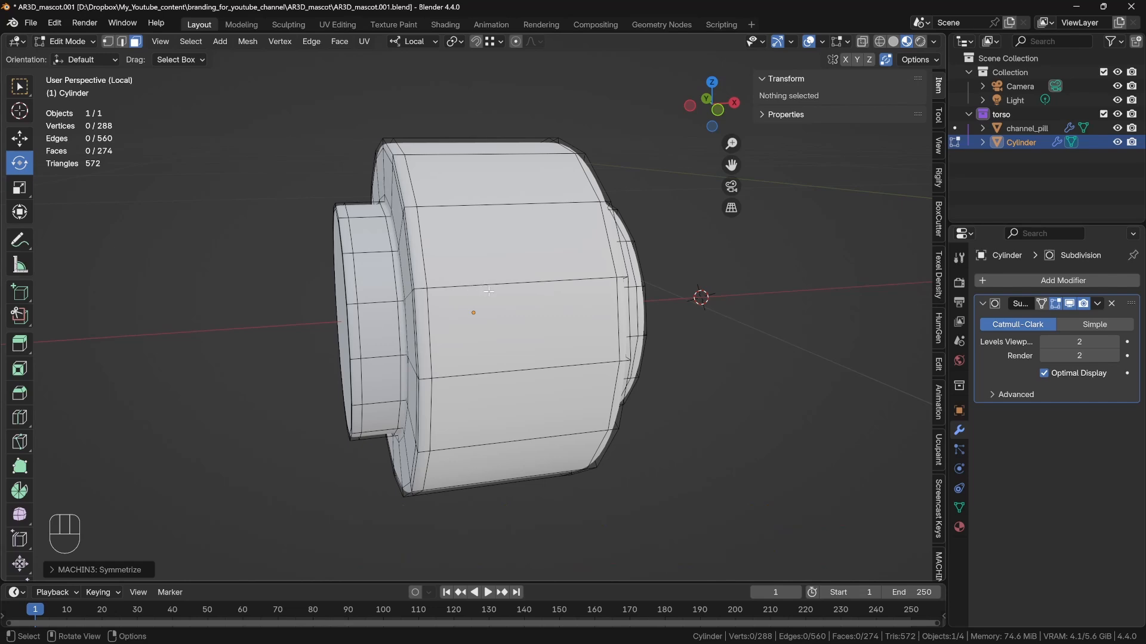
Leave local view and move the cylinder along local X into the torso's side socket, to about X -1.1 m.
{"action": "key", "text": "Tab"}
{"action": "key", "text": "KP_Divide"}
{"action": "middle_click_drag", "start_coordinate": [488, 291], "coordinate": [433, 341]}
{"action": "key", "text": "g"}
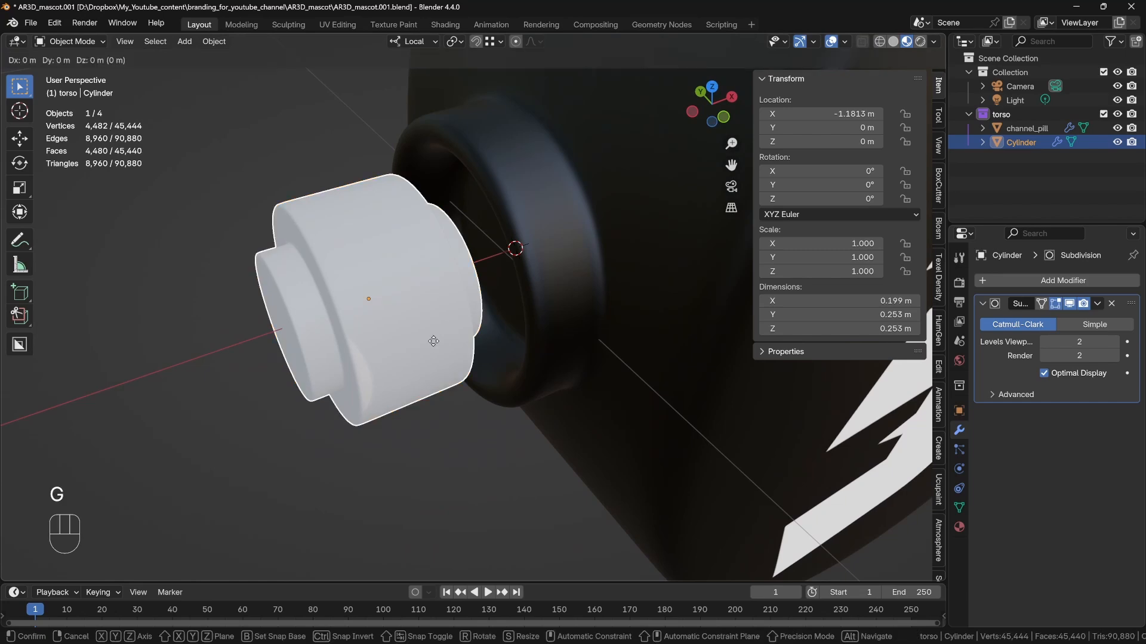
{"action": "key", "text": "x"}
{"action": "left_click", "coordinate": [494, 309]}
Scale the cylinder's whole mesh up in Y and Z only, to a diameter of about 0.284 m.
{"action": "middle_click_drag", "start_coordinate": [493, 310], "coordinate": [434, 322]}
{"action": "key", "text": "Tab"}
{"action": "key", "text": "a"}
{"action": "key", "text": "s"}
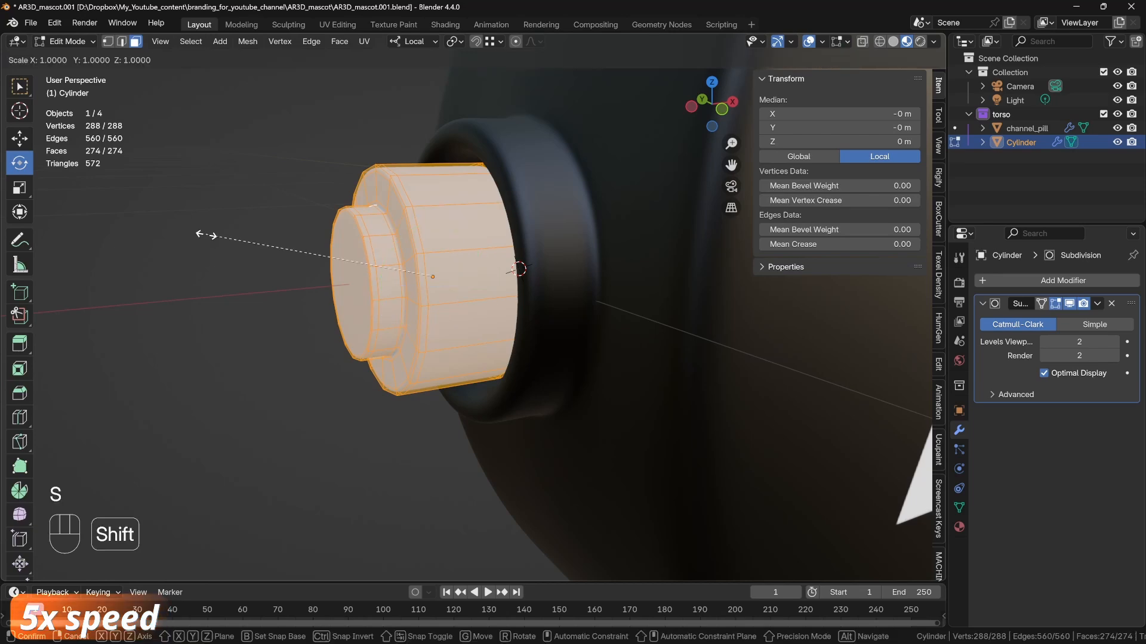
{"action": "key", "text": "shift+x"}
{"action": "left_click", "coordinate": [210, 216]}
{"action": "key", "text": "Tab"}
Rename the Cylinder object to limb_segment.
{"action": "scroll", "coordinate": [216, 256], "scroll_direction": "down", "scroll_amount": 8}
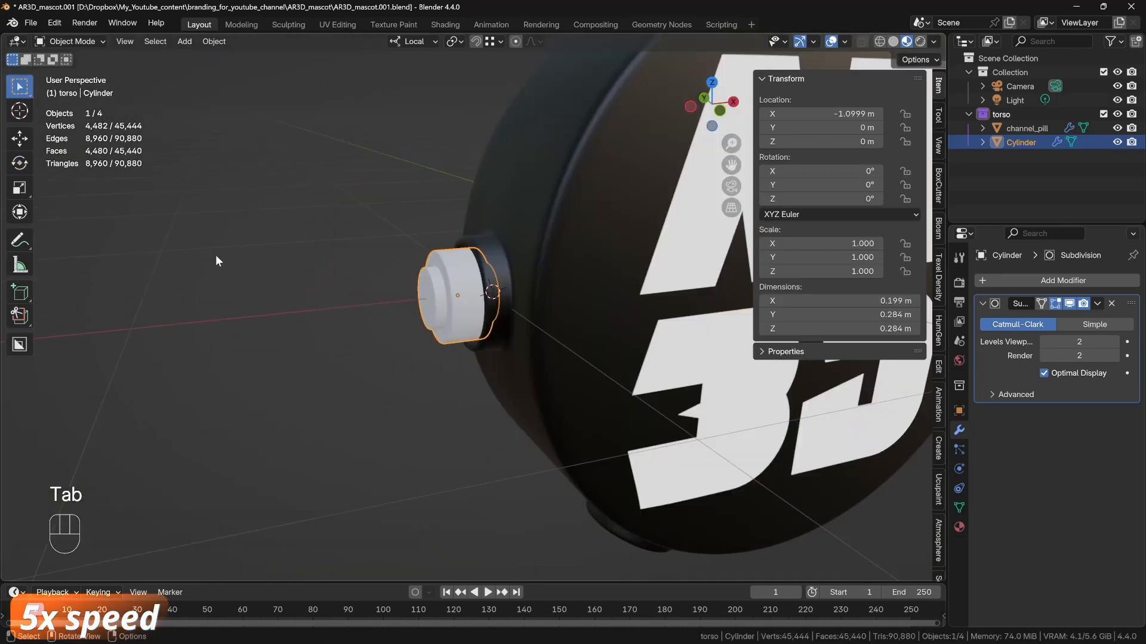
{"action": "middle_click_drag", "start_coordinate": [502, 464], "coordinate": [435, 400], "text": "shift"}
{"action": "scroll", "coordinate": [330, 401], "scroll_direction": "up", "scroll_amount": 3}
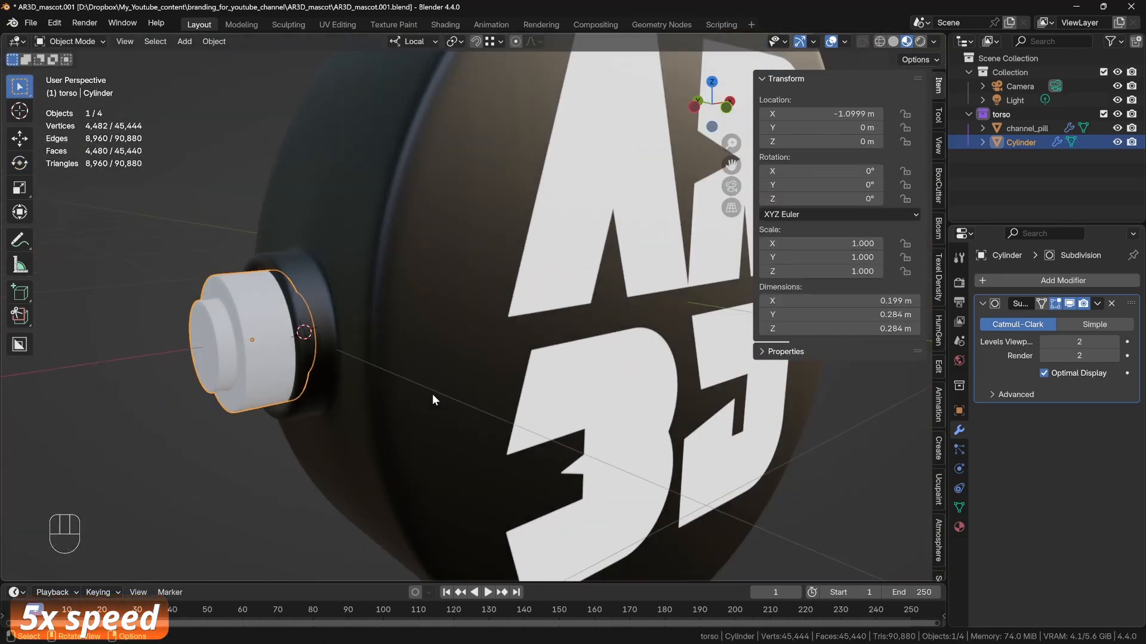
{"action": "double_click", "coordinate": [1021, 142]}
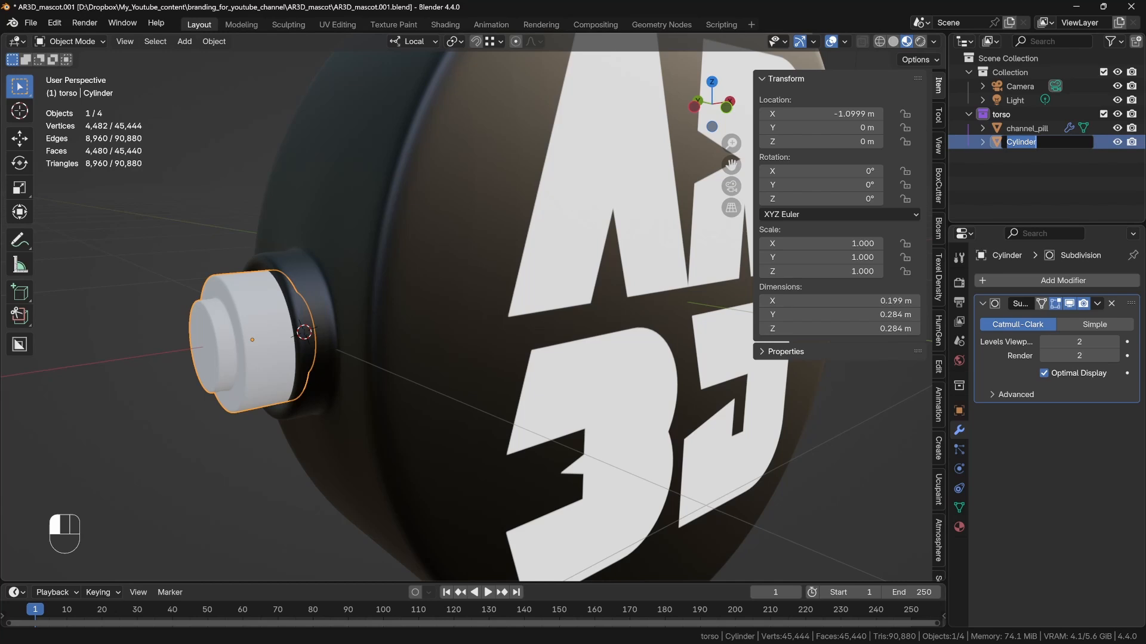
{"action": "type", "text": "limb_segment"}
{"action": "key", "text": "Return"}
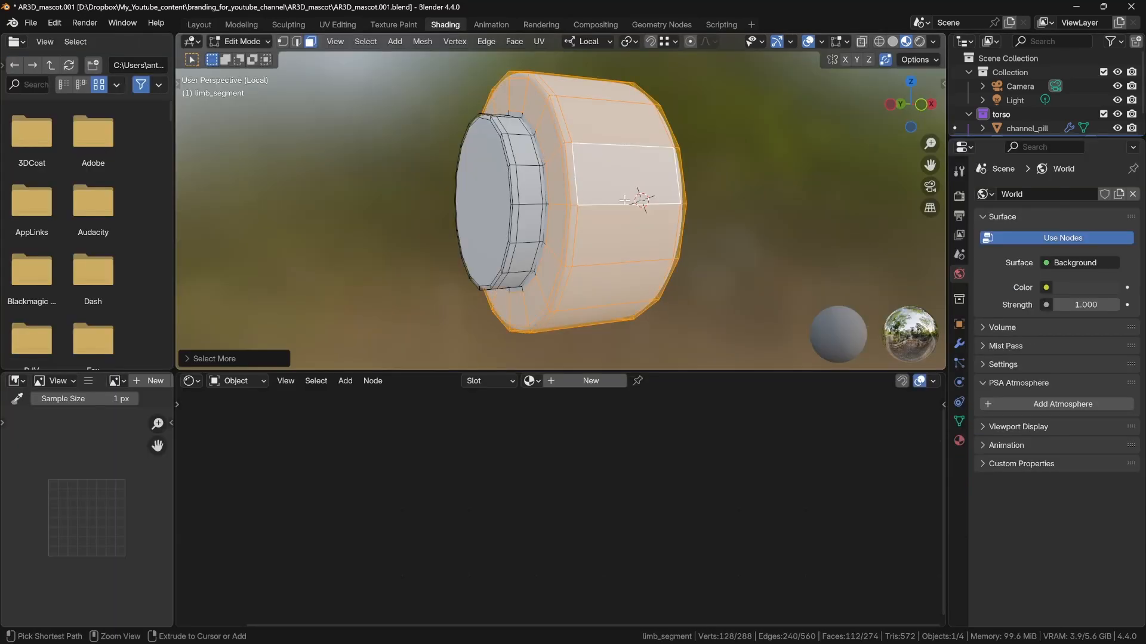
Grow the face selection on limb_segment's main body, add a new material and set its Metallic to 1.000.
{"action": "key", "text": "ctrl+KP_Add"}
{"action": "left_click", "coordinate": [959, 441]}
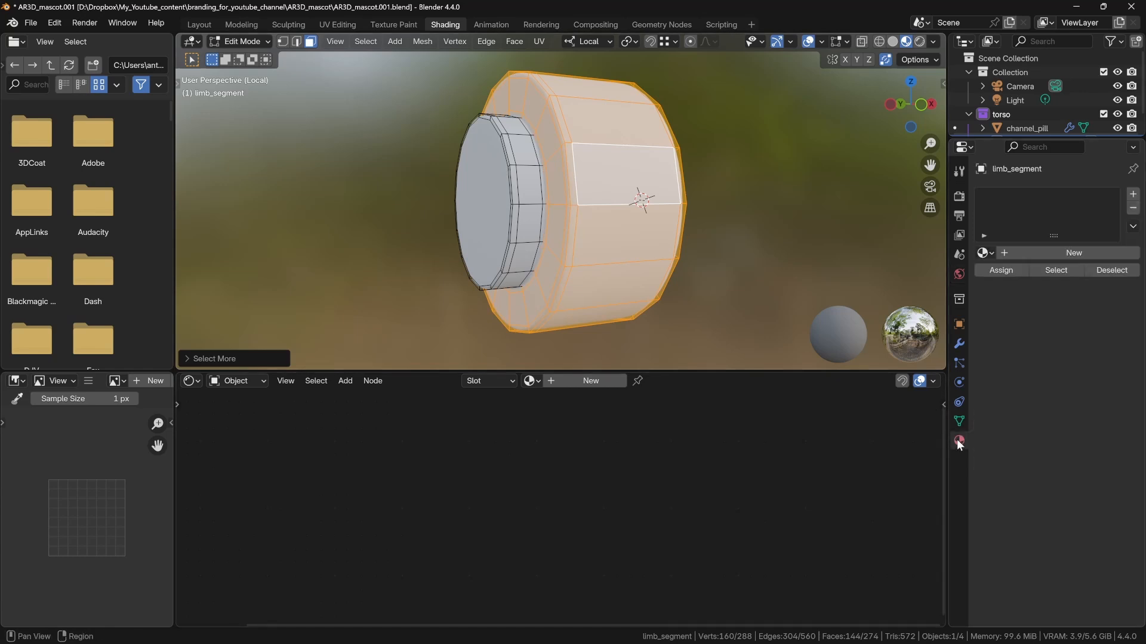
{"action": "left_click", "coordinate": [1048, 254]}
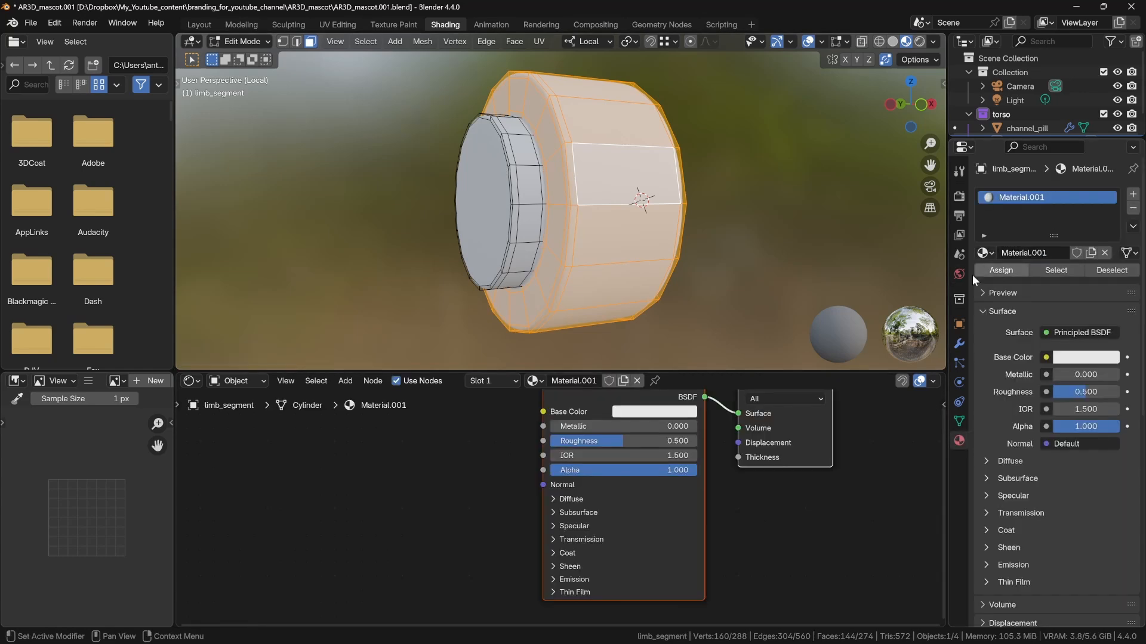
{"action": "middle_click_drag", "start_coordinate": [644, 430], "coordinate": [571, 507]}
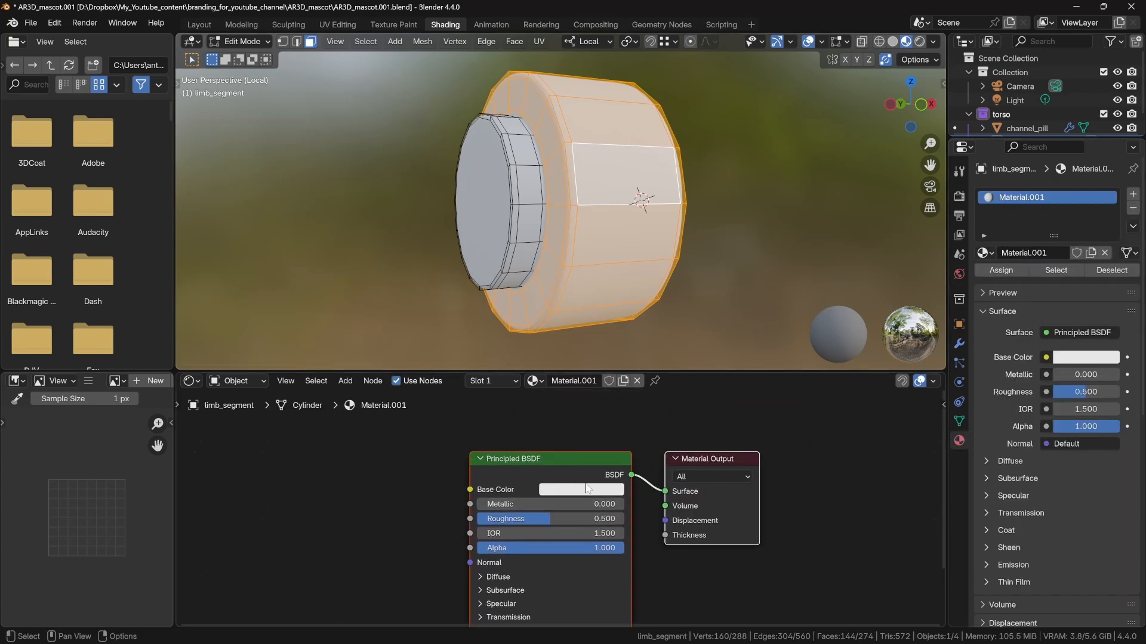
{"action": "left_click_drag", "start_coordinate": [583, 505], "coordinate": [737, 505]}
{"action": "mouse_move", "coordinate": [596, 204]}
{"action": "middle_mouse_down"}
{"action": "mouse_move", "coordinate": [509, 213]}
{"action": "mouse_move", "coordinate": [633, 218]}
{"action": "middle_mouse_up"}
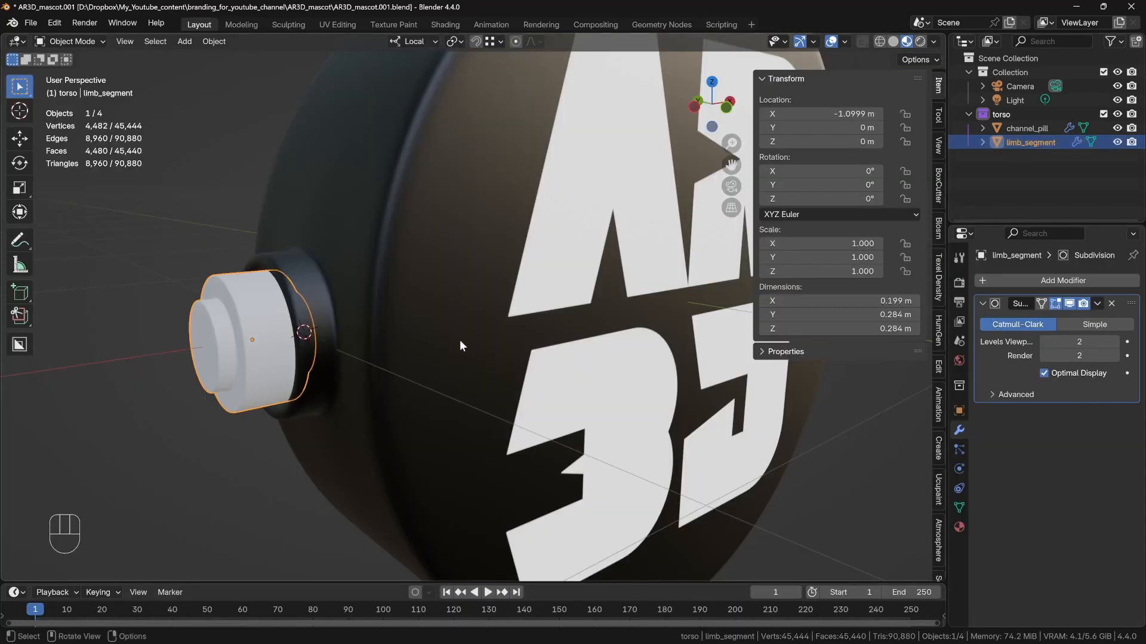
Switch to the Shading workspace, isolate limb_segment in local view and select the face loop around its wide middle body.
{"action": "middle_click_drag", "start_coordinate": [459, 344], "coordinate": [460, 208]}
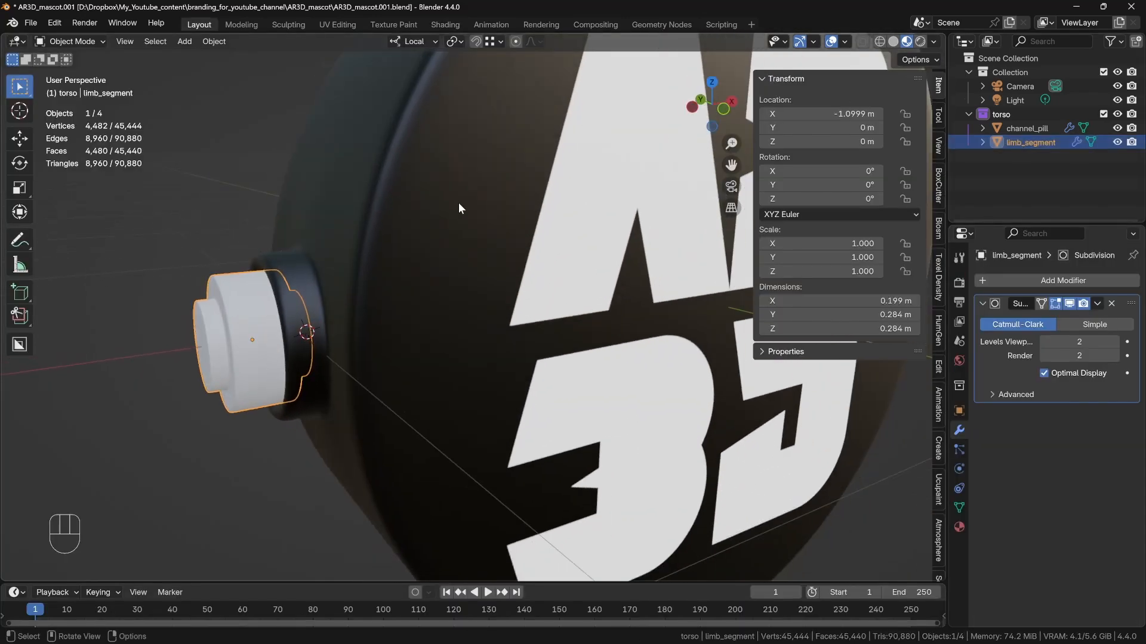
{"action": "left_click", "coordinate": [448, 27]}
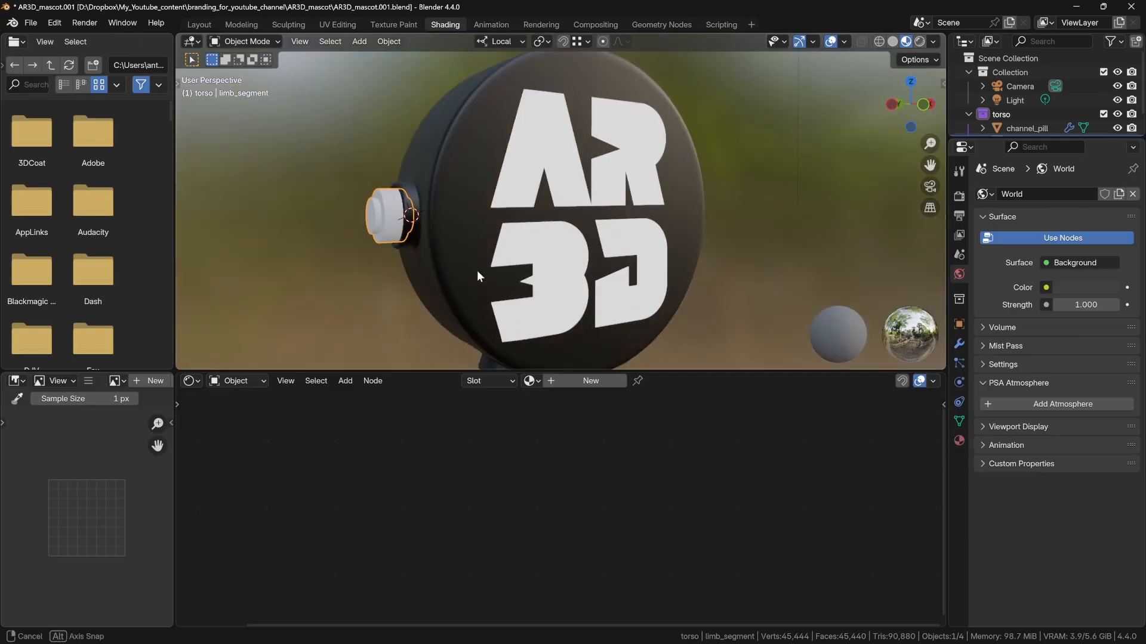
{"action": "scroll", "coordinate": [484, 249], "scroll_direction": "up", "scroll_amount": 7}
{"action": "middle_click_drag", "start_coordinate": [485, 249], "coordinate": [591, 221], "text": "shift"}
{"action": "key", "text": "KP_Divide"}
{"action": "key", "text": "Tab"}
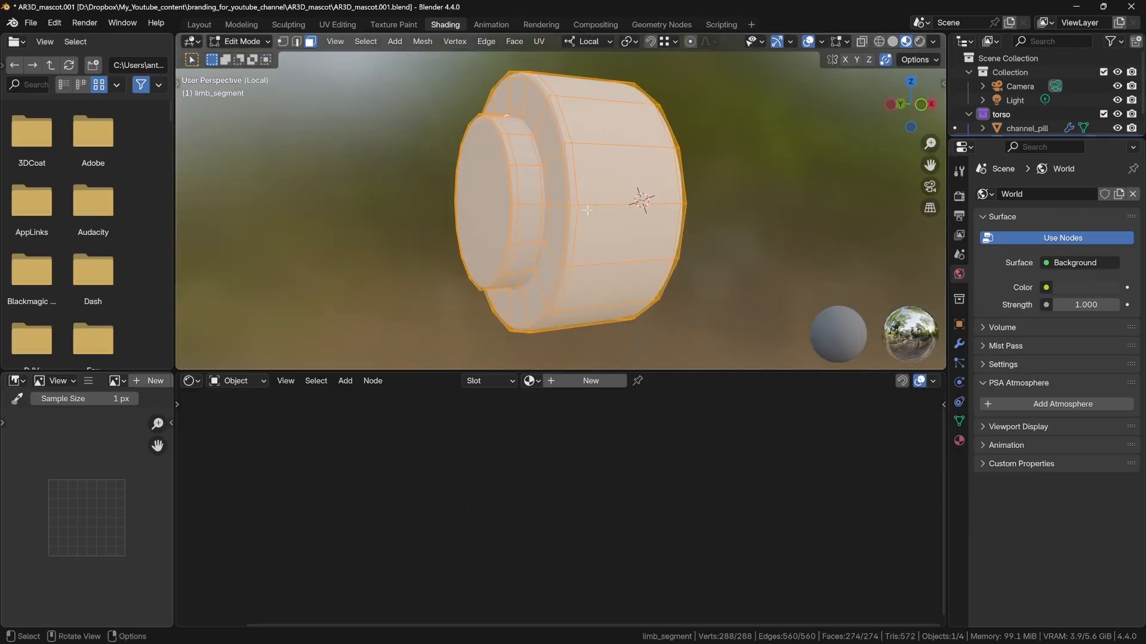
{"action": "key", "text": "2"}
{"action": "left_click", "coordinate": [624, 200], "text": "alt"}
{"action": "key", "text": "3"}
{"action": "left_click", "coordinate": [624, 200], "text": "alt"}
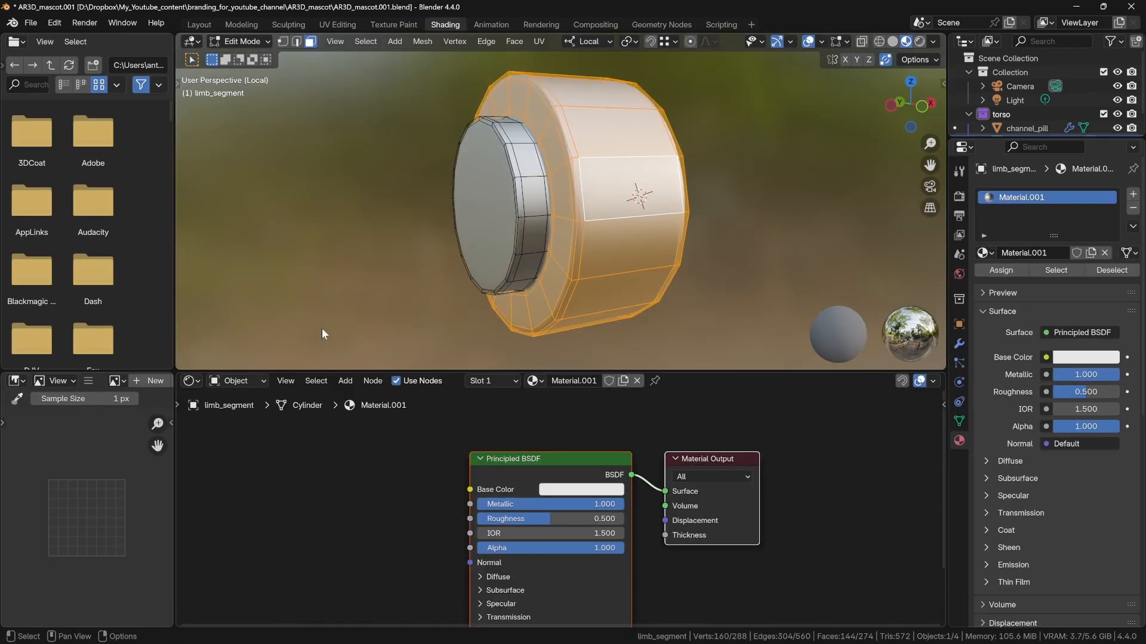
Switch the viewport to Rendered shading and light it with the preview HDRI instead of the scene's own lights and world.
{"action": "middle_click_drag", "start_coordinate": [321, 328], "coordinate": [404, 238]}
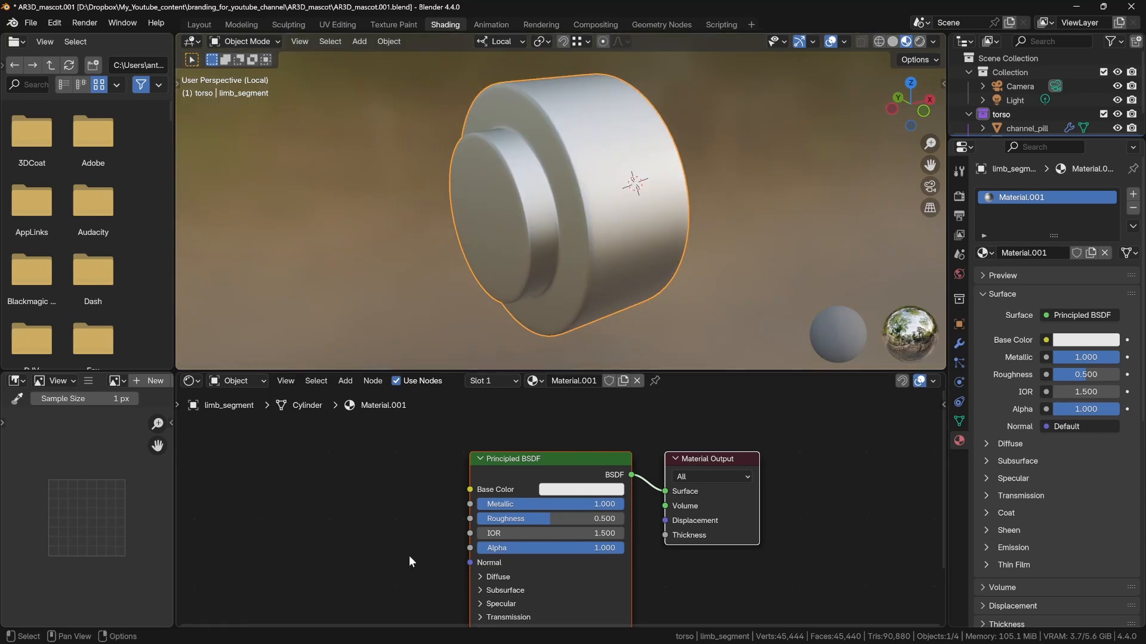
{"action": "middle_click_drag", "start_coordinate": [406, 553], "coordinate": [398, 501]}
{"action": "key", "text": "z"}
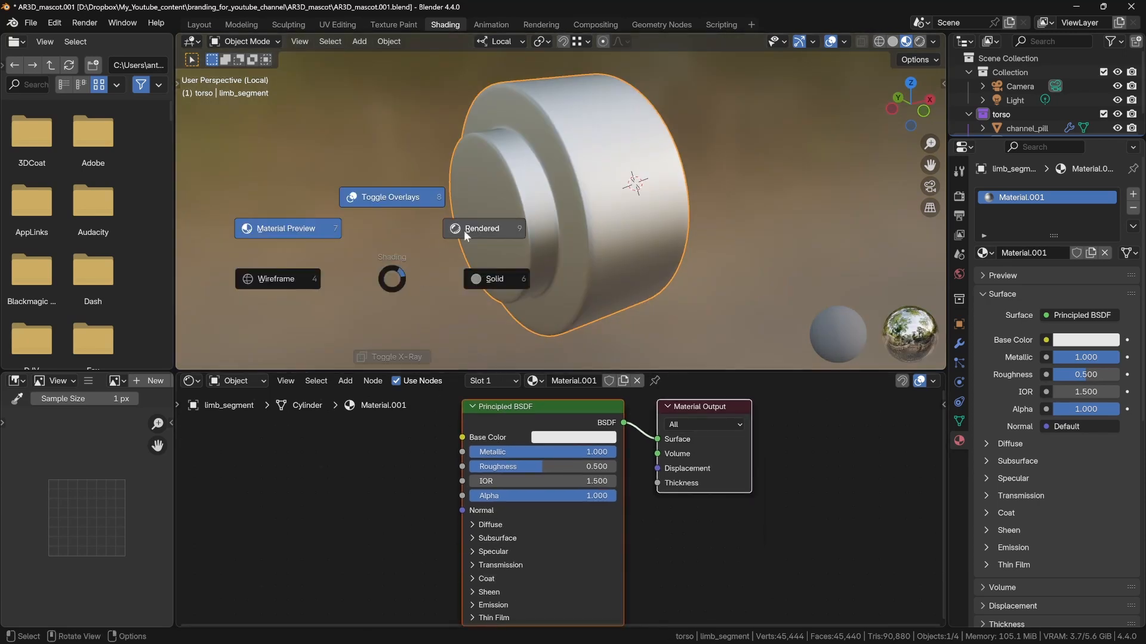
{"action": "mouse_move", "coordinate": [402, 274]}
{"action": "middle_mouse_down"}
{"action": "mouse_move", "coordinate": [352, 259]}
{"action": "mouse_move", "coordinate": [450, 254]}
{"action": "middle_mouse_up"}
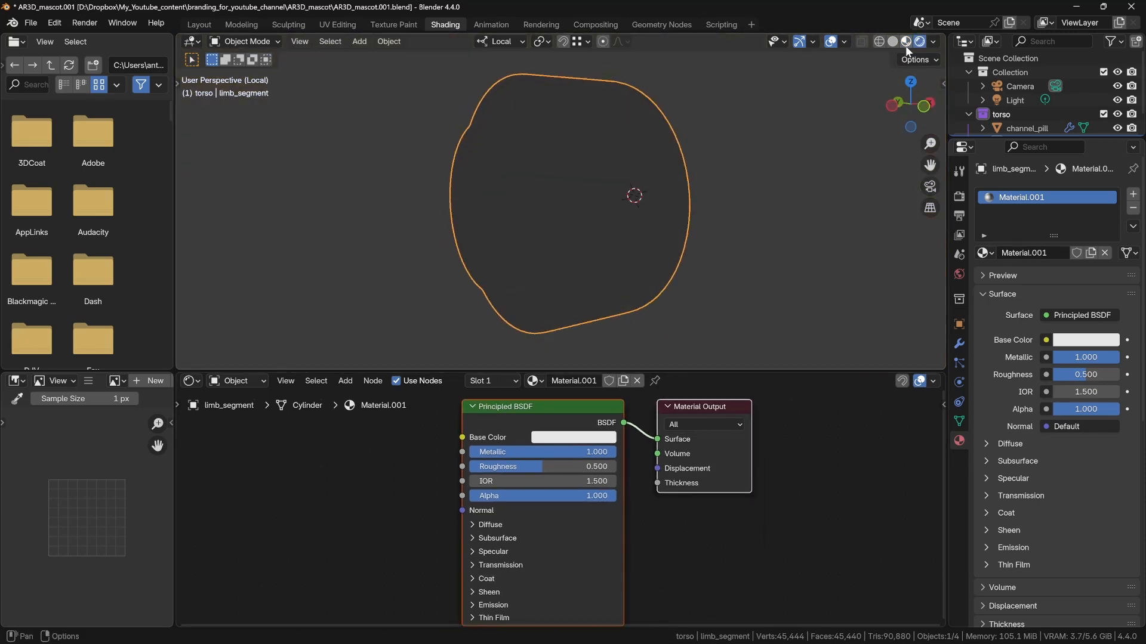
{"action": "left_click", "coordinate": [932, 41]}
{"action": "left_click", "coordinate": [903, 107]}
{"action": "left_click", "coordinate": [895, 123]}
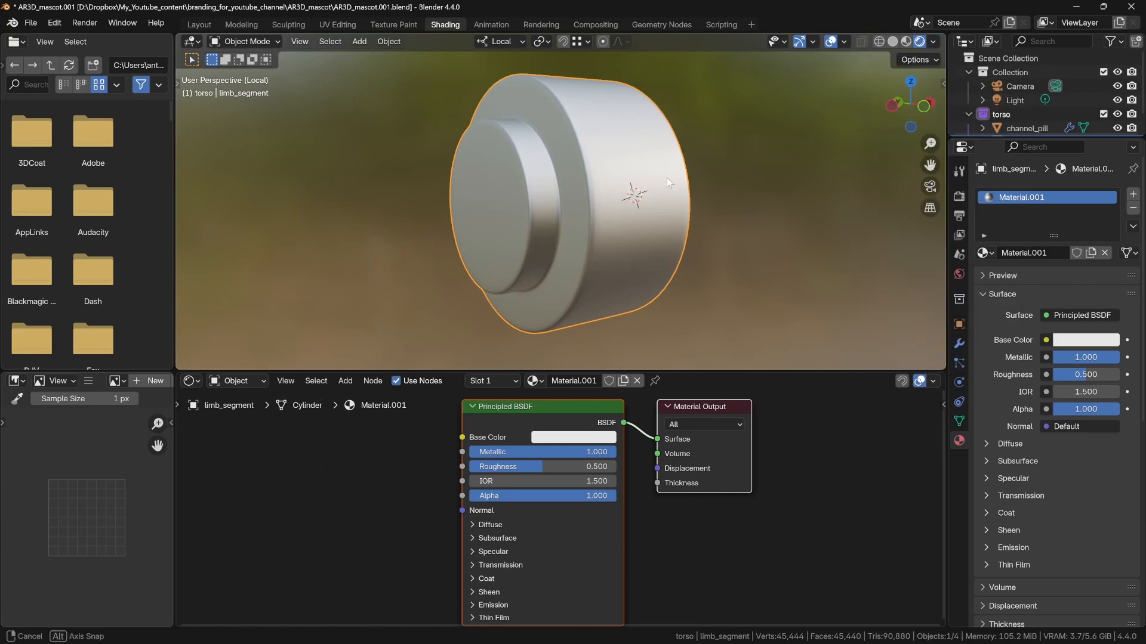
{"action": "middle_click_drag", "start_coordinate": [667, 177], "coordinate": [647, 192]}
Change the scene's render engine from EEVEE to Cycles.
{"action": "left_click", "coordinate": [957, 198]}
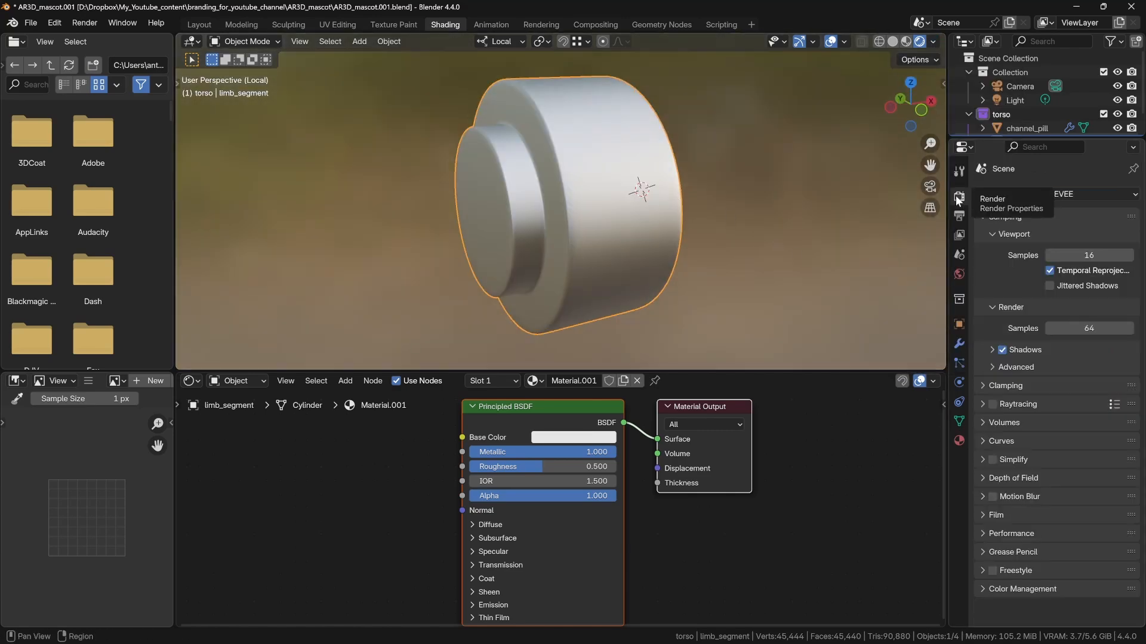
{"action": "left_click", "coordinate": [1107, 196]}
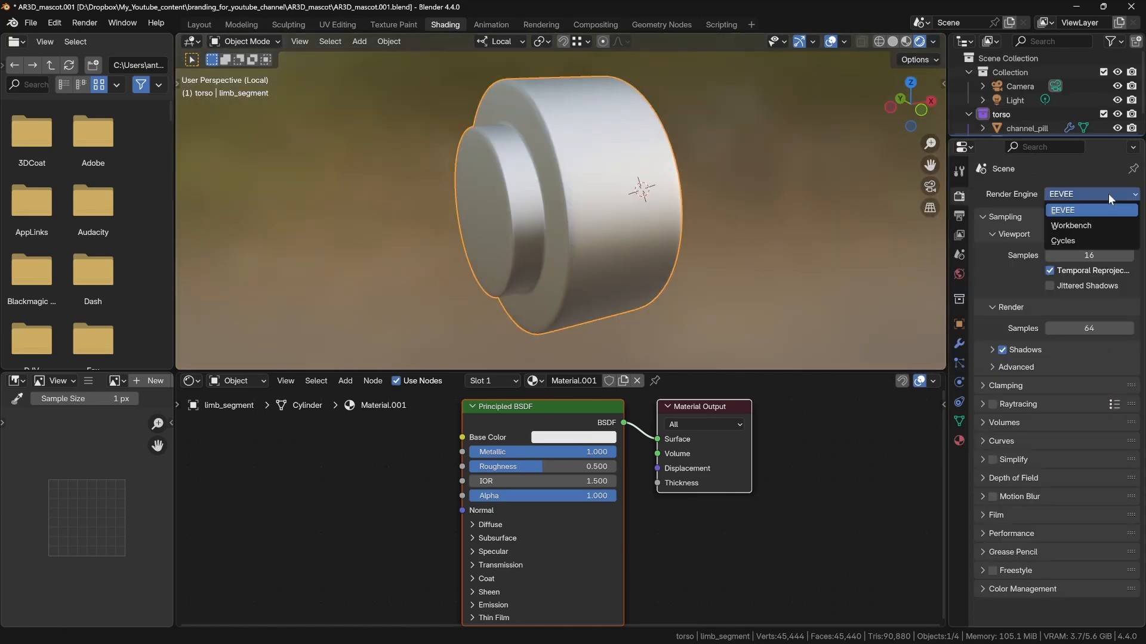
{"action": "left_click", "coordinate": [1095, 241]}
{"action": "middle_click_drag", "start_coordinate": [531, 178], "coordinate": [585, 191]}
Set the metal material's Coat Weight to 1.000 and inspect the coated finish on limb_segment.
{"action": "left_click", "coordinate": [485, 579]}
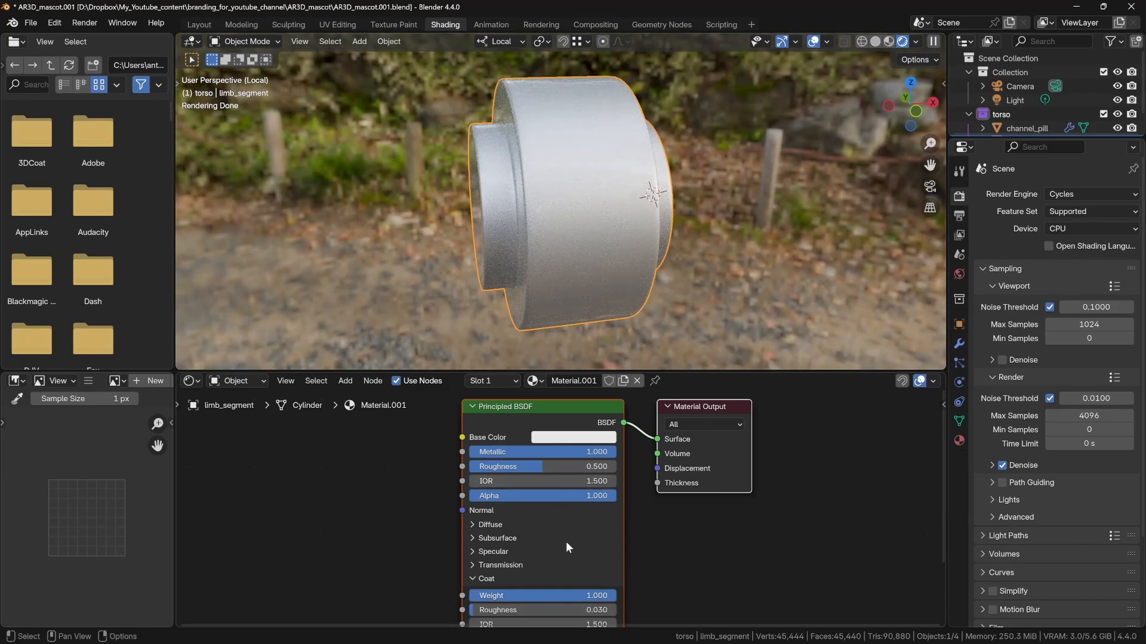
{"action": "scroll", "coordinate": [568, 580], "scroll_direction": "down", "scroll_amount": 1}
{"action": "middle_click_drag", "start_coordinate": [568, 581], "coordinate": [565, 548]}
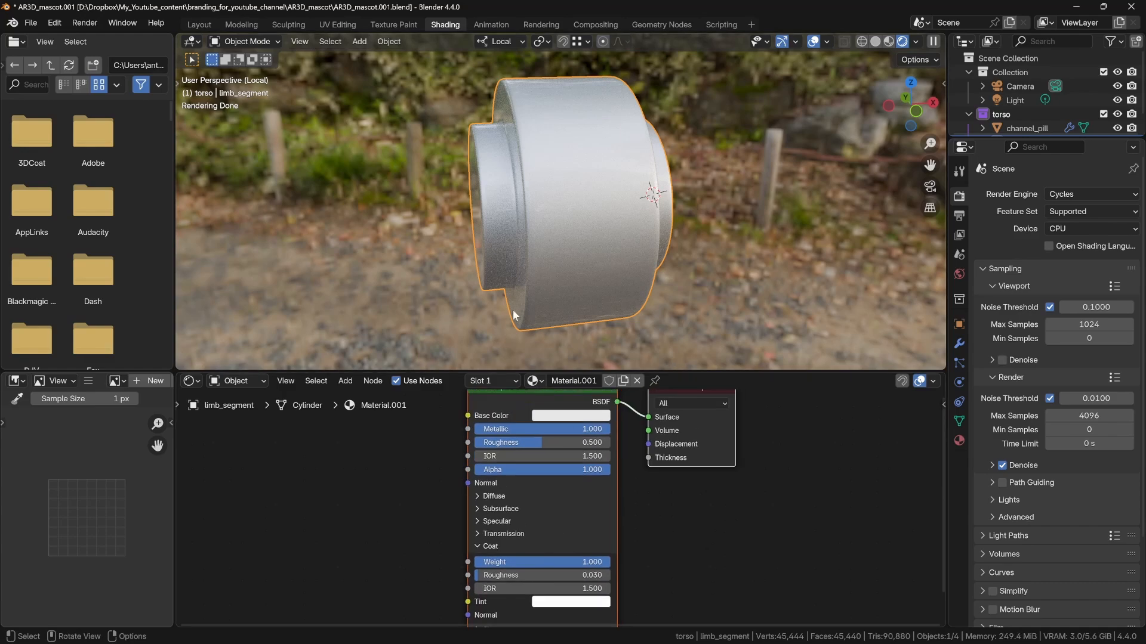
{"action": "middle_click_drag", "start_coordinate": [517, 207], "coordinate": [553, 238]}
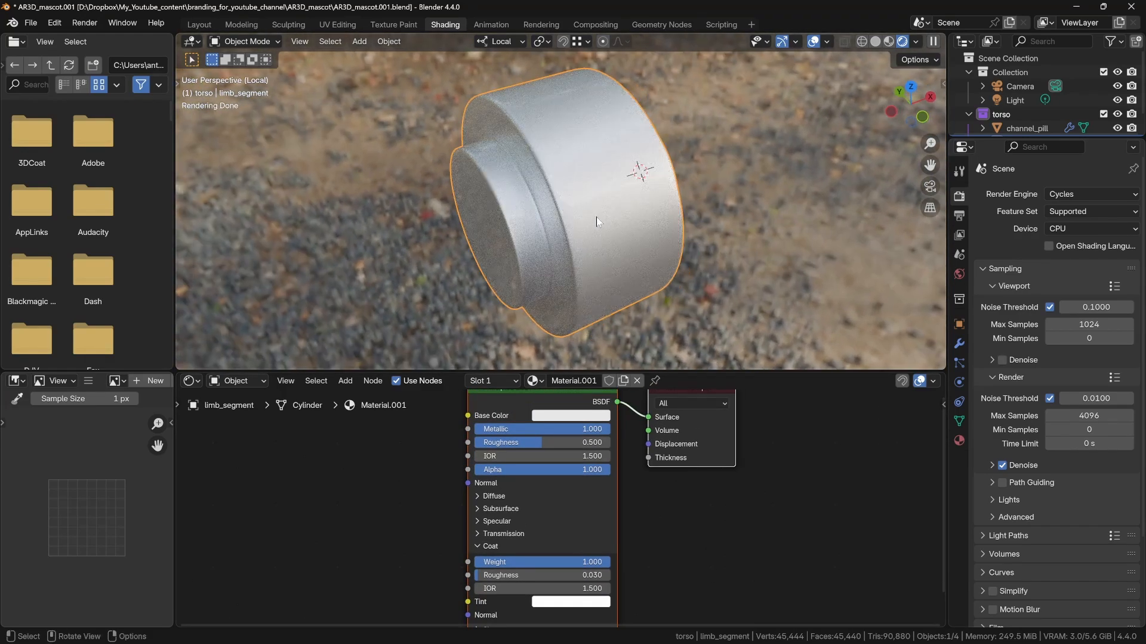
{"action": "scroll", "coordinate": [575, 187], "scroll_direction": "up", "scroll_amount": 3}
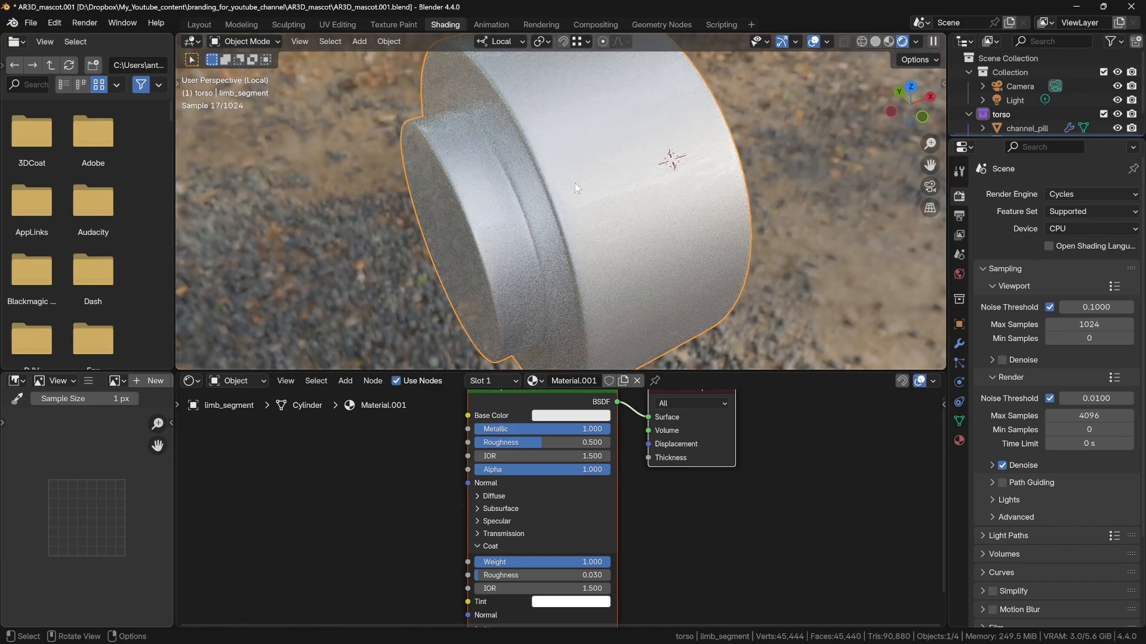
{"action": "middle_click_drag", "start_coordinate": [574, 183], "coordinate": [571, 208]}
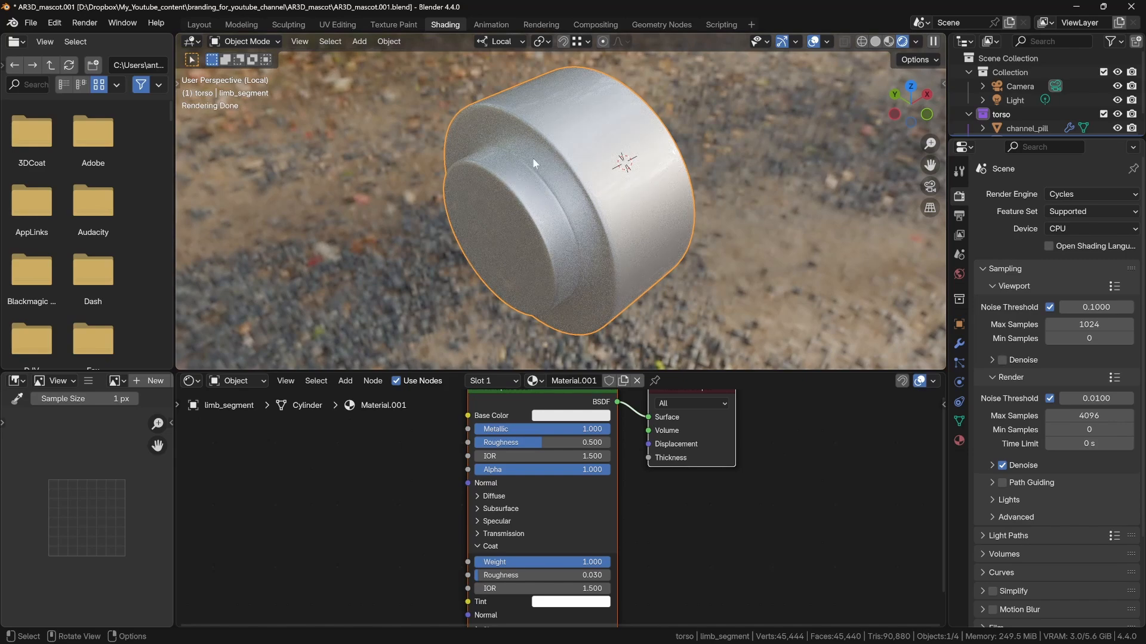
{"action": "mouse_move", "coordinate": [522, 148]}
{"action": "middle_mouse_down"}
{"action": "mouse_move", "coordinate": [537, 138]}
{"action": "mouse_move", "coordinate": [509, 158]}
{"action": "middle_mouse_up"}
Select the flat end faces on both sides of limb_segment and grow the selection over the narrow end hubs.
{"action": "key", "text": "Tab"}
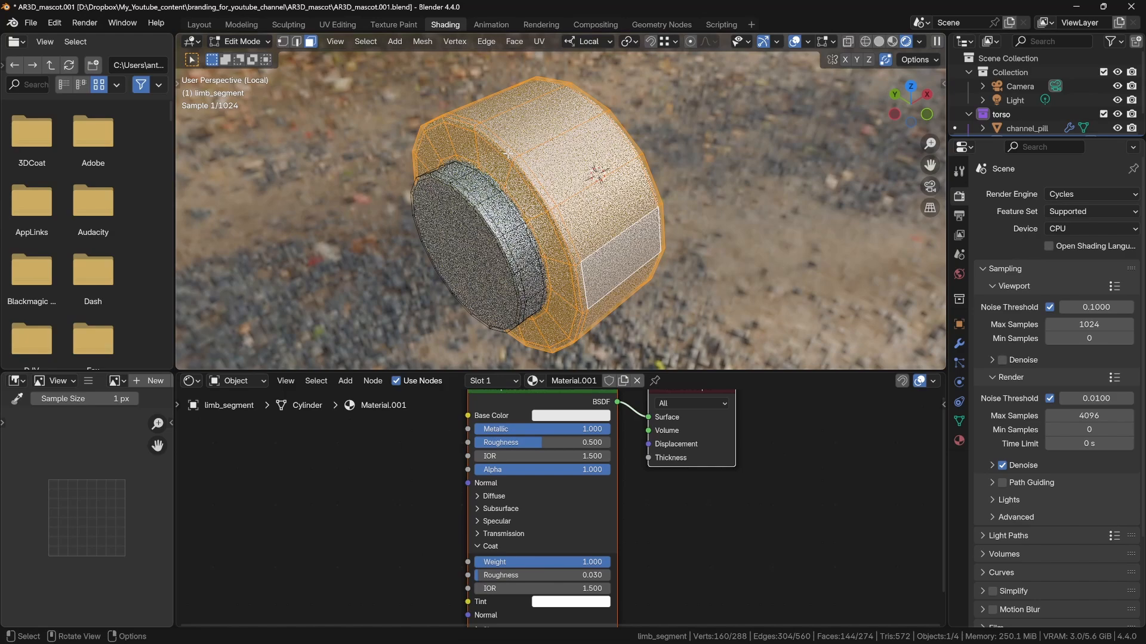
{"action": "left_click", "coordinate": [456, 244]}
{"action": "middle_click_drag", "start_coordinate": [632, 228], "coordinate": [518, 221]}
{"action": "key", "text": "ctrl+KP_Add"}
{"action": "key", "text": "ctrl+KP_Add"}
{"action": "key", "text": "ctrl+KP_Add"}
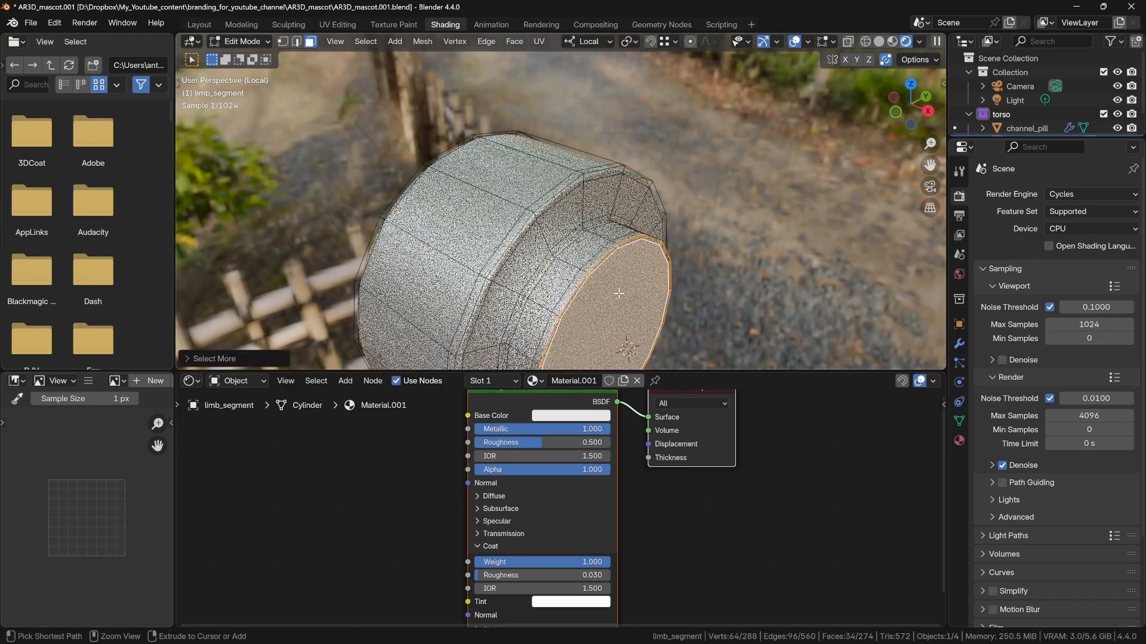
{"action": "key", "text": "ctrl+KP_Add"}
Add a second material slot assigned to the selected hub faces and rename the first slot's material light_metal.
{"action": "left_click", "coordinate": [959, 440]}
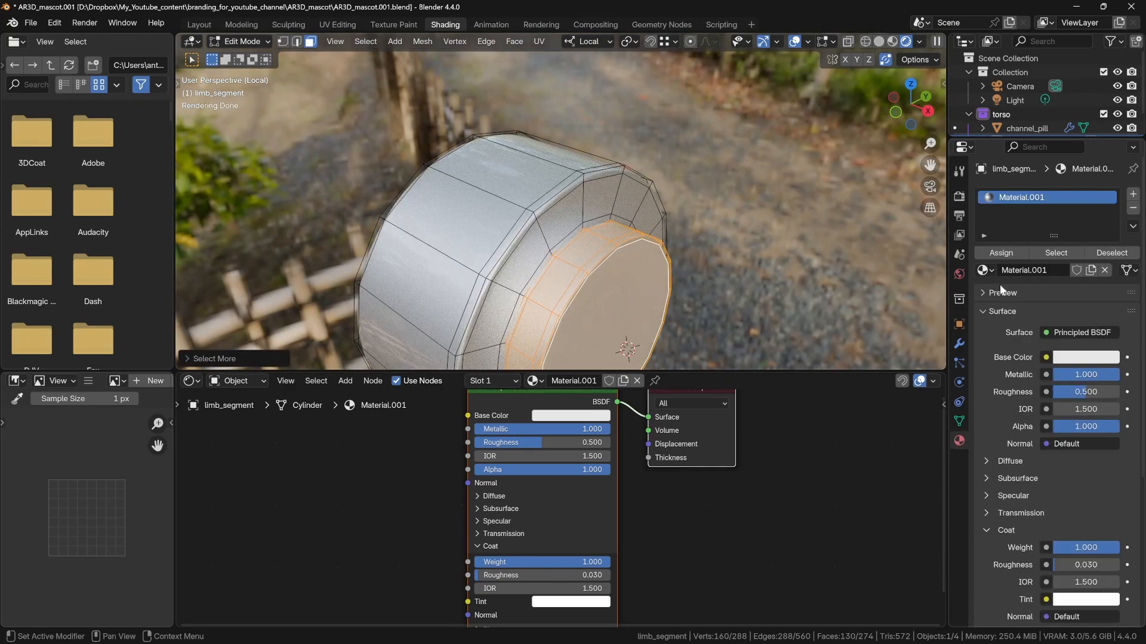
{"action": "left_click", "coordinate": [1133, 194]}
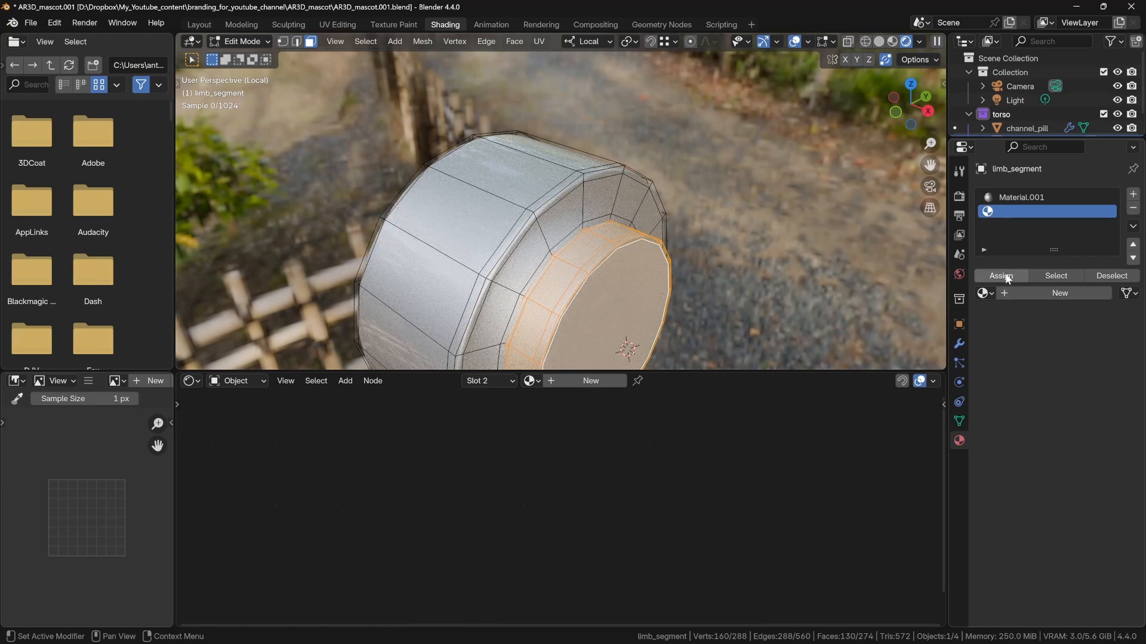
{"action": "double_click", "coordinate": [1014, 197]}
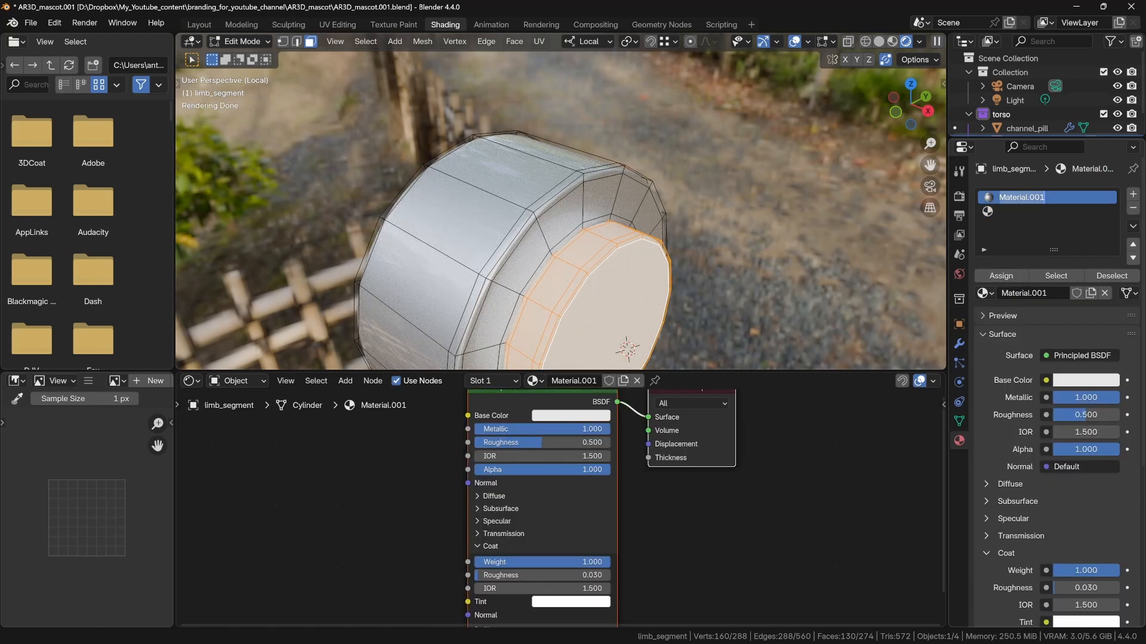
{"action": "type", "text": "light_metal"}
{"action": "key", "text": "Return"}
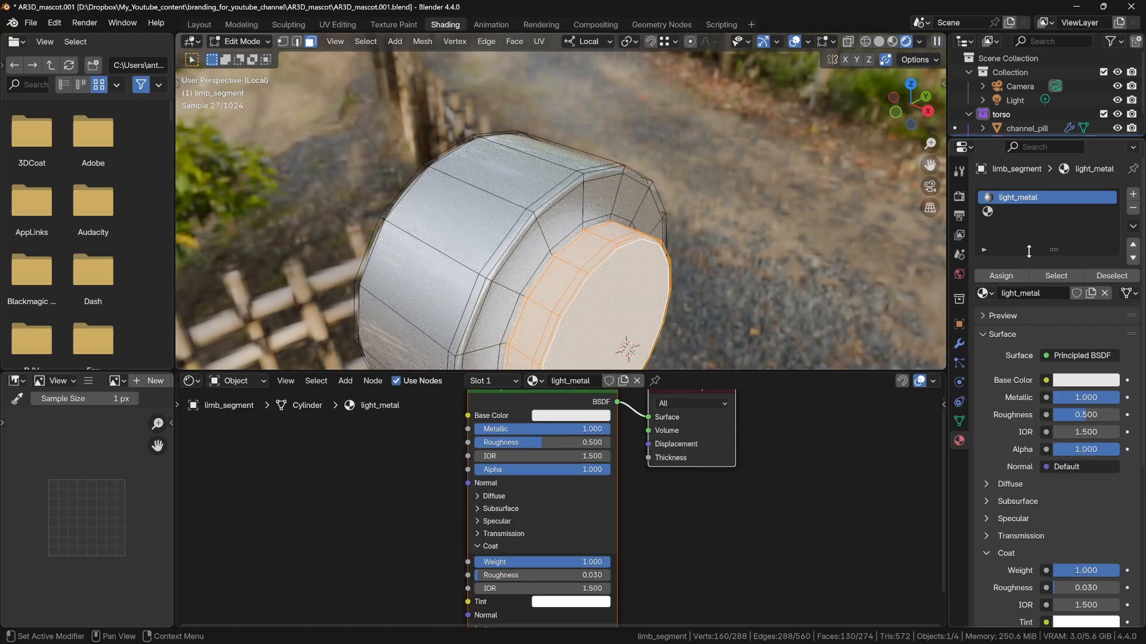
Create a new material in the second slot with a dark grey Base Color and Metallic 1.000.
{"action": "left_click", "coordinate": [580, 416]}
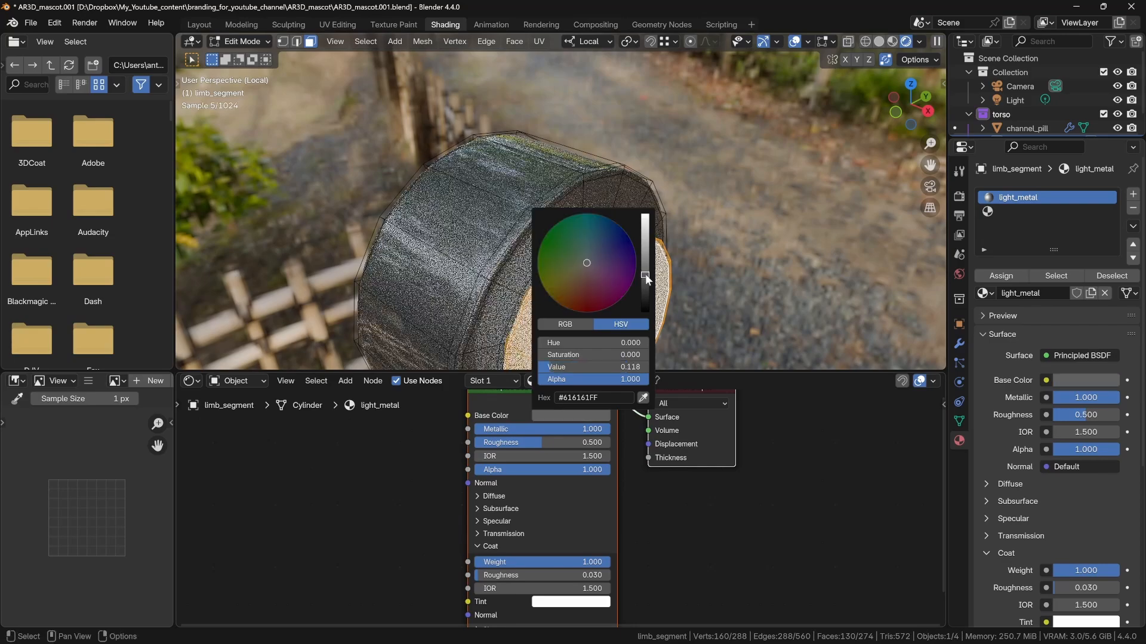
{"action": "left_click", "coordinate": [1015, 212]}
{"action": "left_click", "coordinate": [1029, 294]}
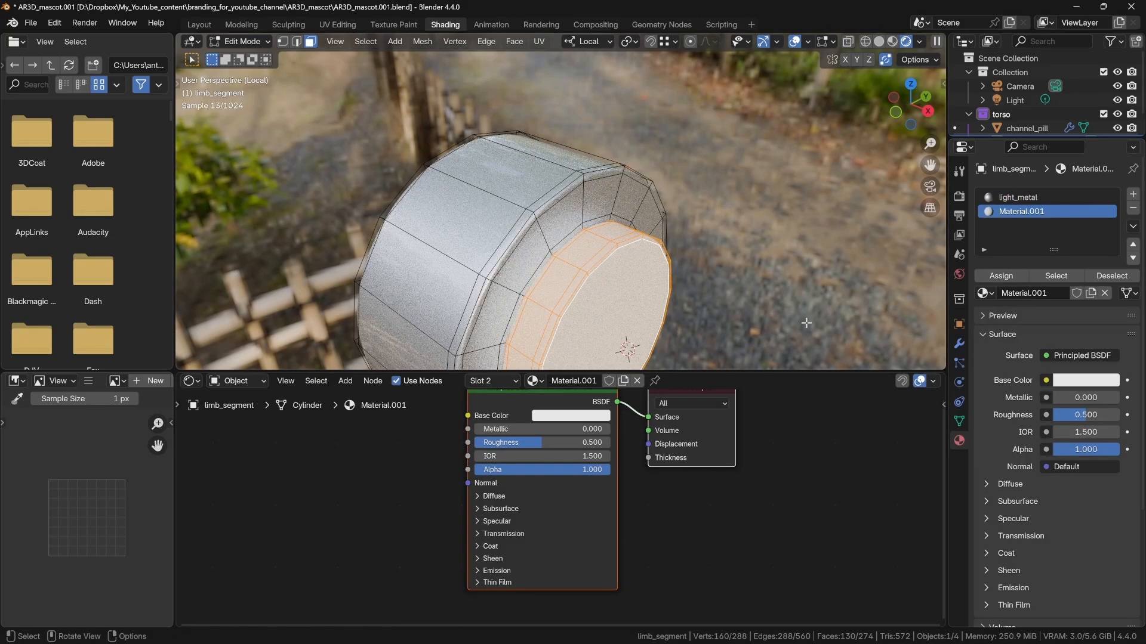
{"action": "left_click", "coordinate": [571, 416]}
{"action": "left_click", "coordinate": [646, 275]}
{"action": "middle_click_drag", "start_coordinate": [605, 206], "coordinate": [492, 182]}
{"action": "left_click_drag", "start_coordinate": [505, 431], "coordinate": [606, 430]}
{"action": "middle_click_drag", "start_coordinate": [513, 227], "coordinate": [539, 266]}
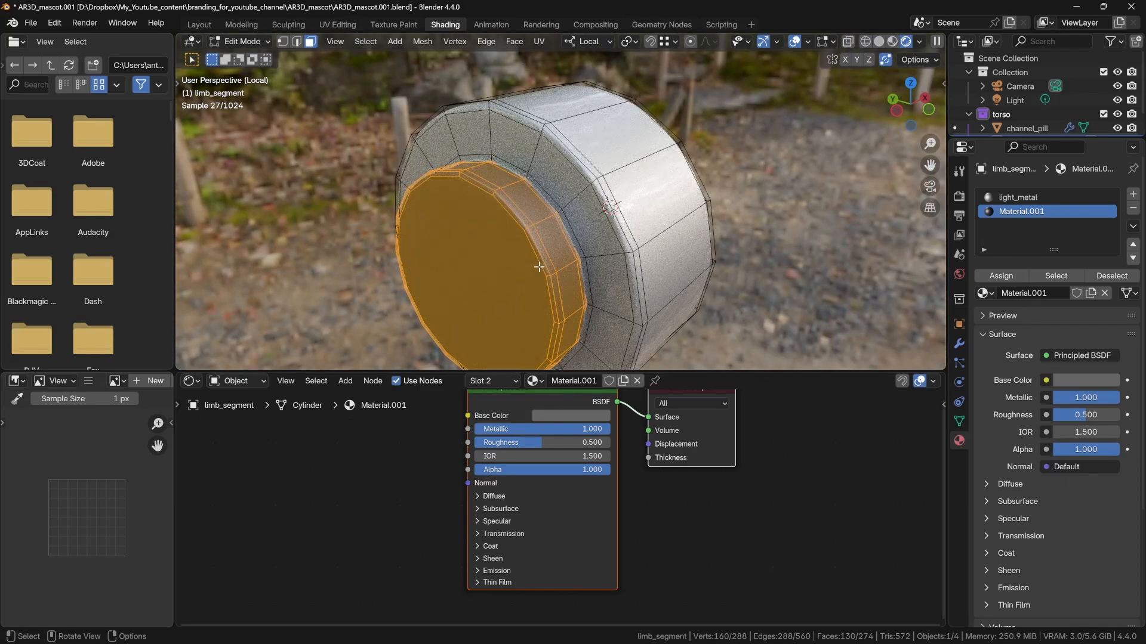
{"action": "key", "text": "Tab"}
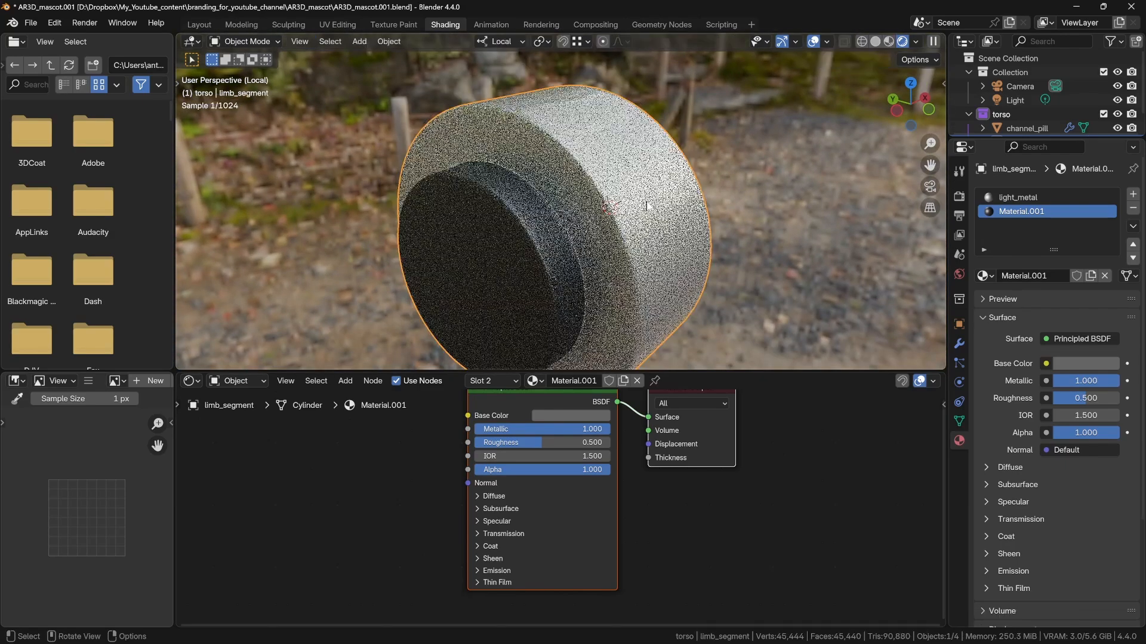
Leave local view to show limb_segment beside the torso and switch the viewport to Material Preview.
{"action": "middle_click_drag", "start_coordinate": [647, 203], "coordinate": [613, 203]}
{"action": "scroll", "coordinate": [613, 198], "scroll_direction": "down", "scroll_amount": 4}
{"action": "mouse_move", "coordinate": [507, 205]}
{"action": "middle_mouse_down"}
{"action": "mouse_move", "coordinate": [573, 198]}
{"action": "mouse_move", "coordinate": [528, 197]}
{"action": "middle_mouse_up"}
{"action": "scroll", "coordinate": [528, 196], "scroll_direction": "down", "scroll_amount": 3}
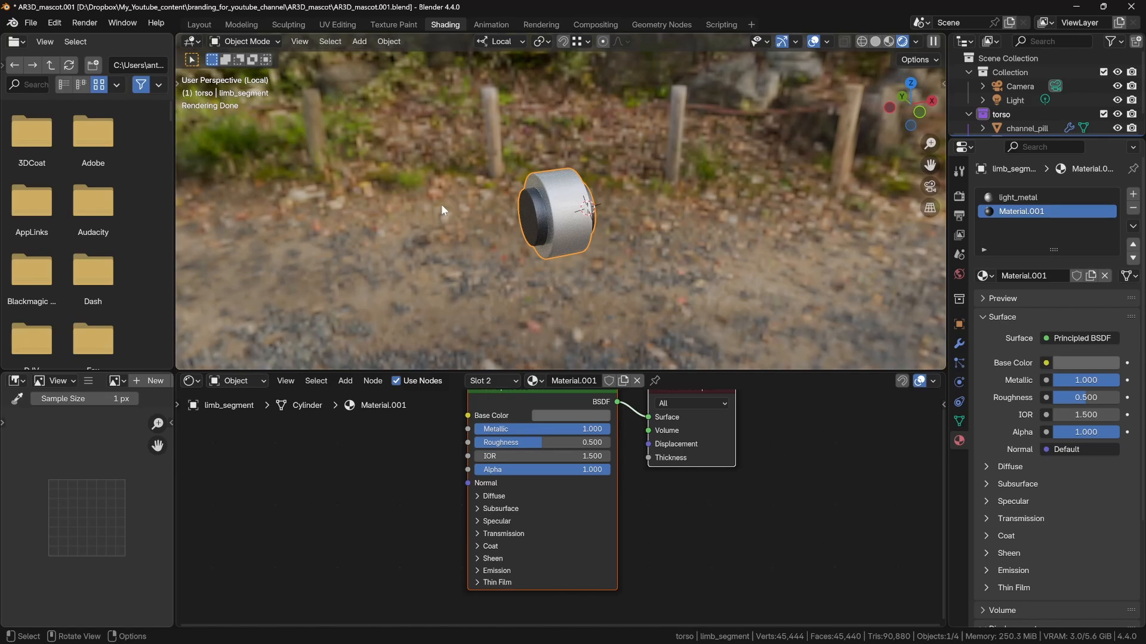
{"action": "key", "text": "KP_Divide"}
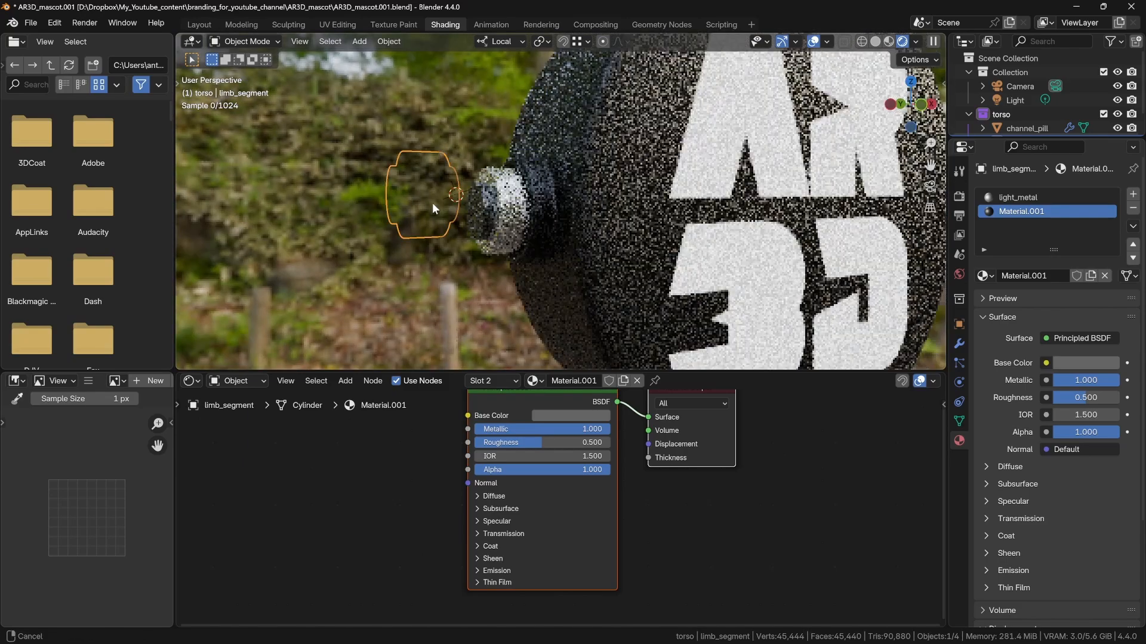
{"action": "middle_click_drag", "start_coordinate": [432, 203], "coordinate": [405, 250]}
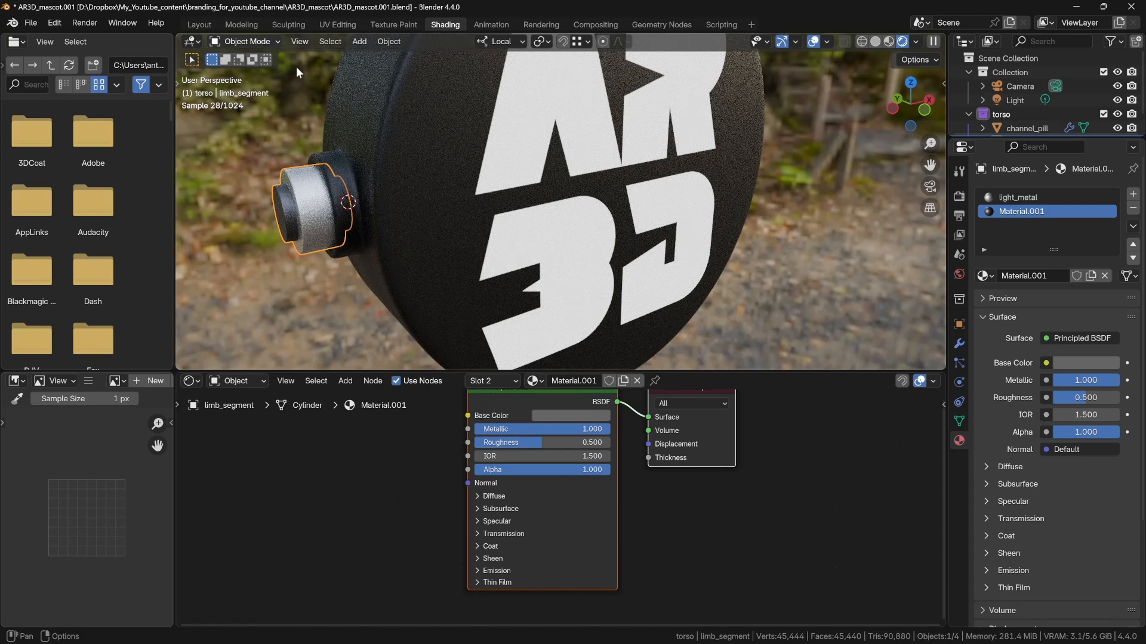
{"action": "key", "text": "z"}
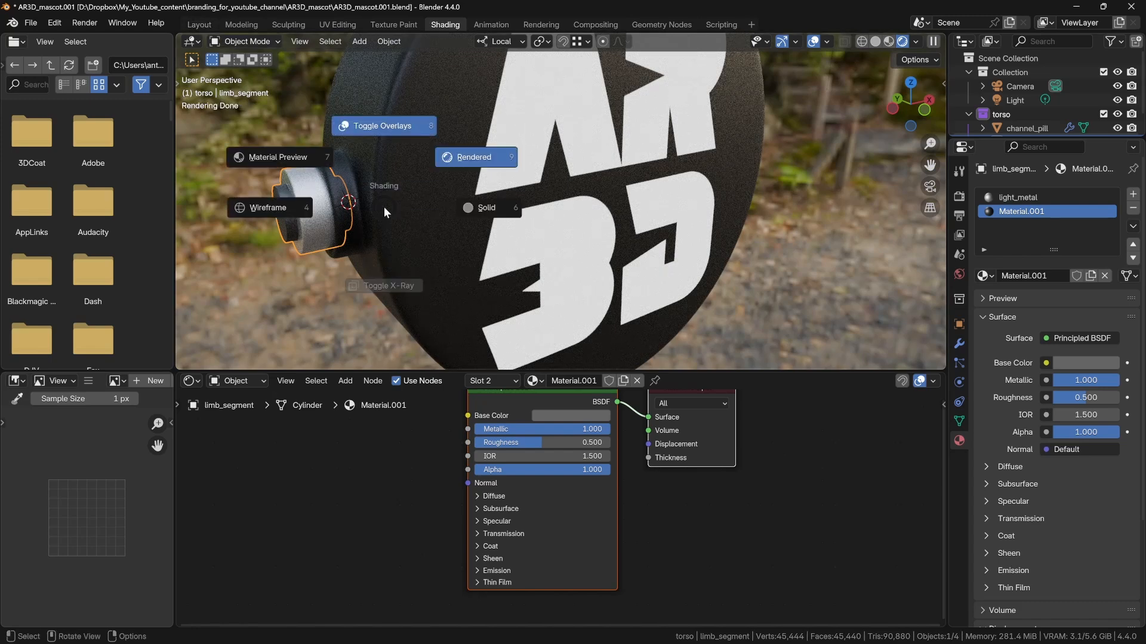
{"action": "left_click", "coordinate": [304, 170]}
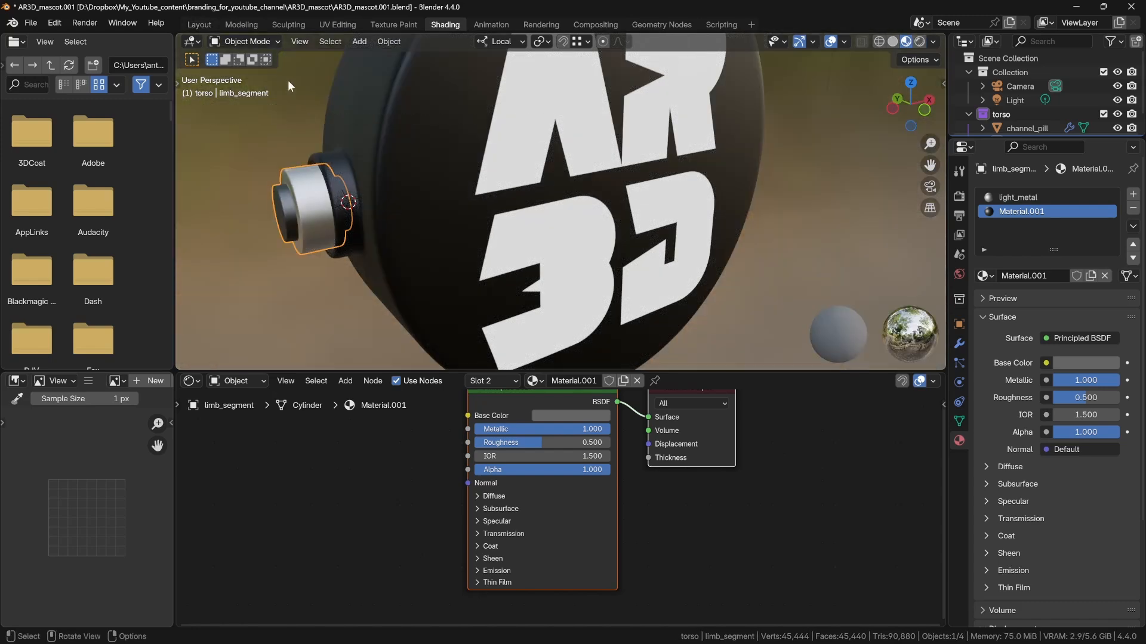
Return to the Layout workspace and save the file.
{"action": "left_click", "coordinate": [200, 24]}
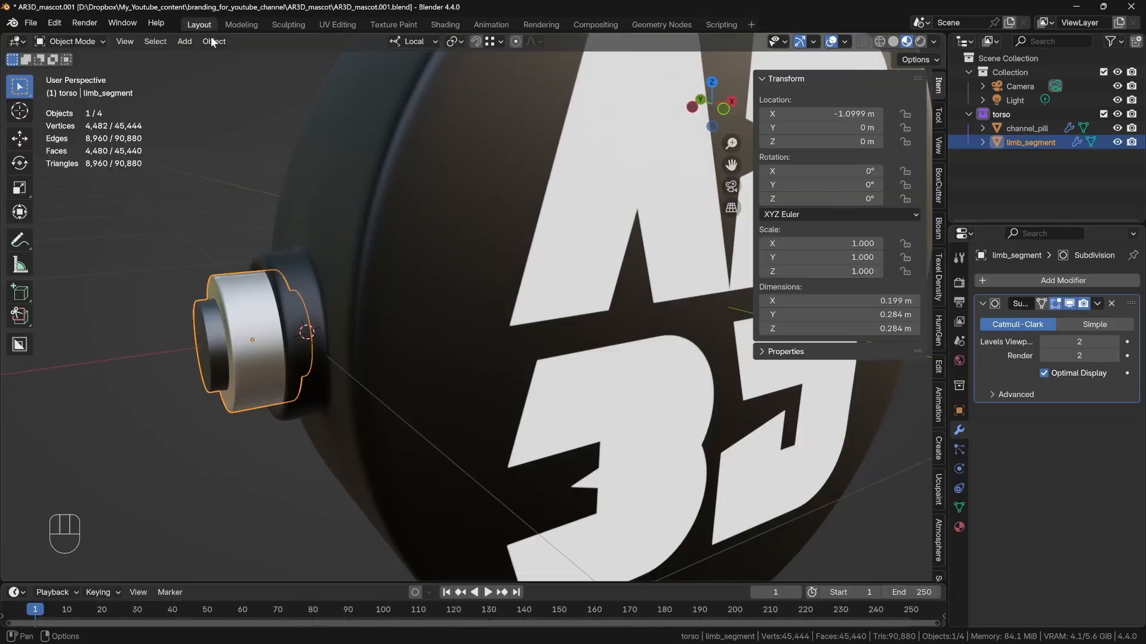
{"action": "key", "text": "ctrl+s"}
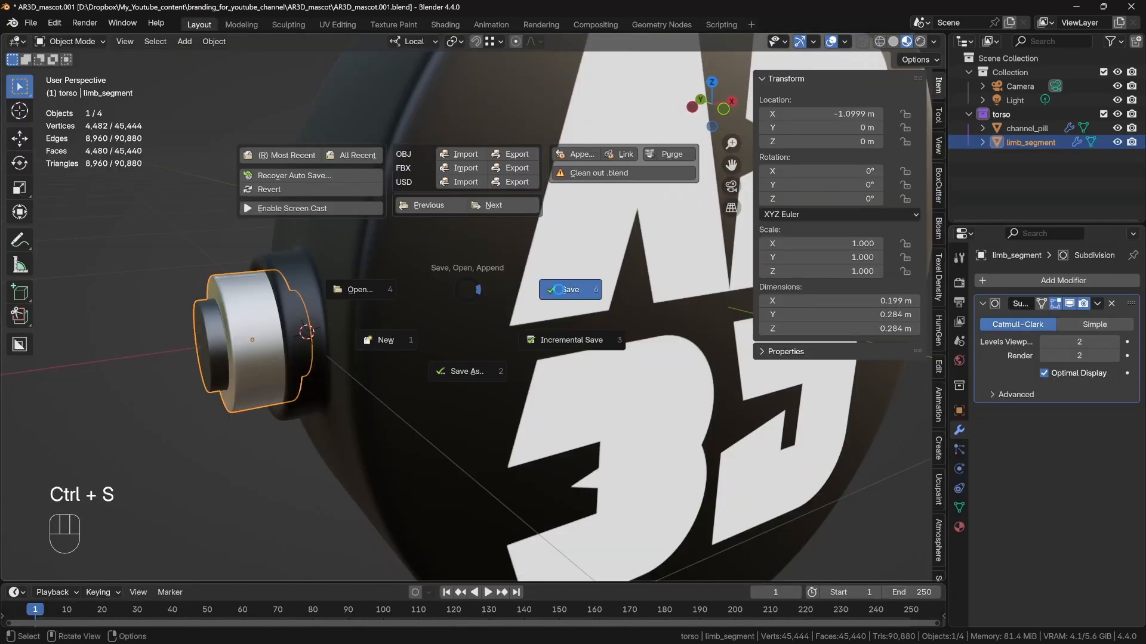
{"action": "left_click", "coordinate": [481, 280]}
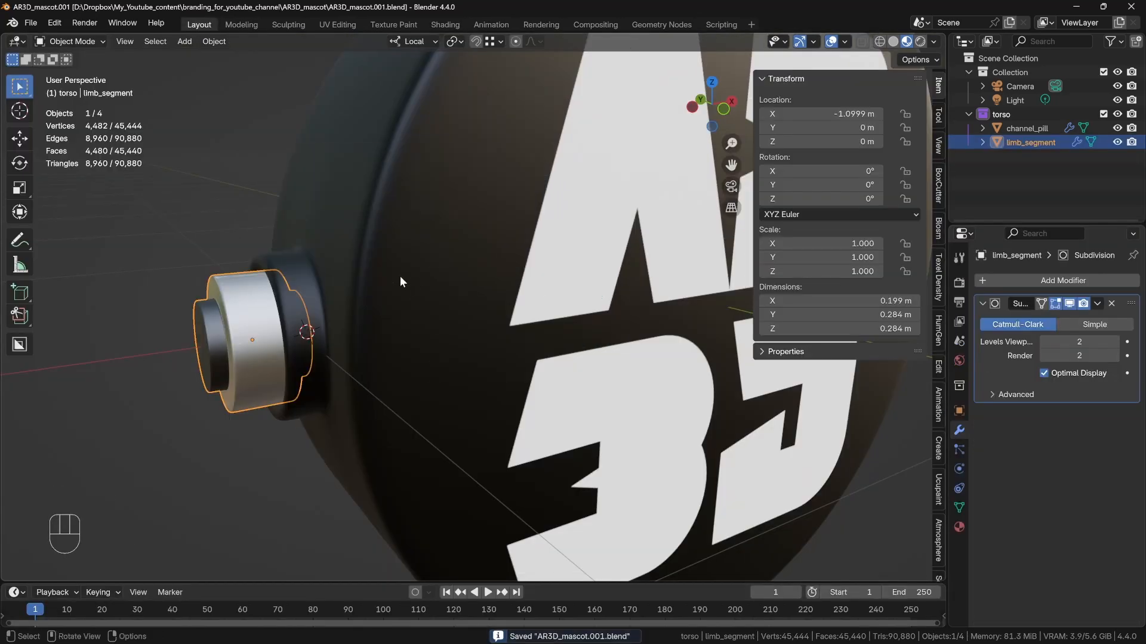
Isolate limb_segment in local view and snap the 3D cursor to the flat end face of its torso-side hub.
{"action": "key", "text": "KP_Divide"}
{"action": "middle_click_drag", "start_coordinate": [400, 281], "coordinate": [488, 352]}
{"action": "key", "text": "Tab"}
{"action": "left_click", "coordinate": [595, 324]}
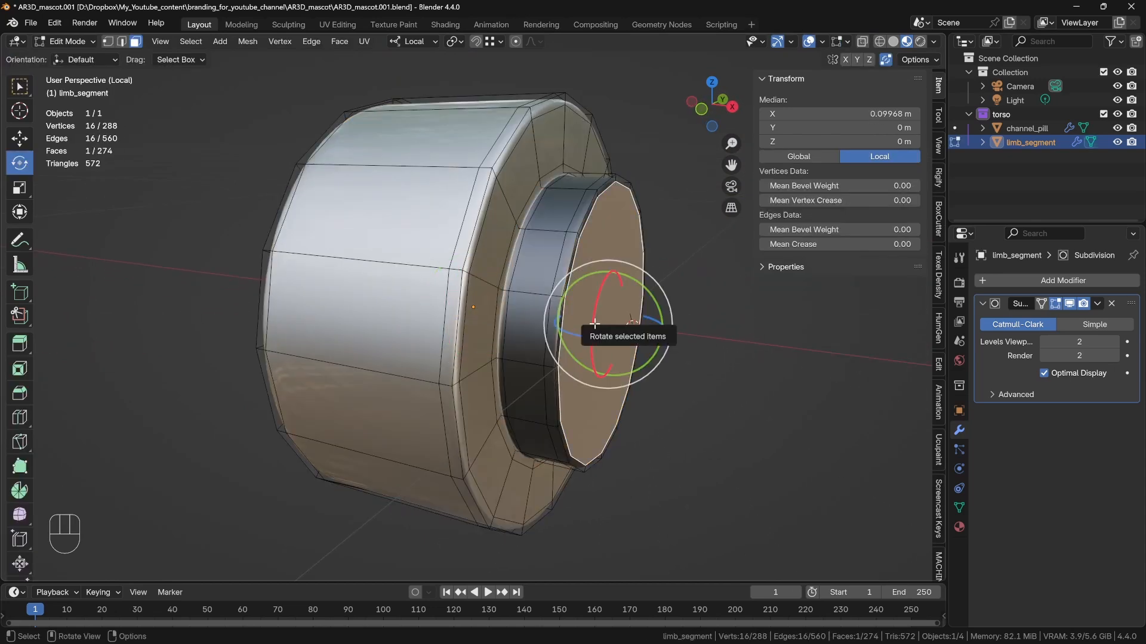
{"action": "key", "text": "shift+s"}
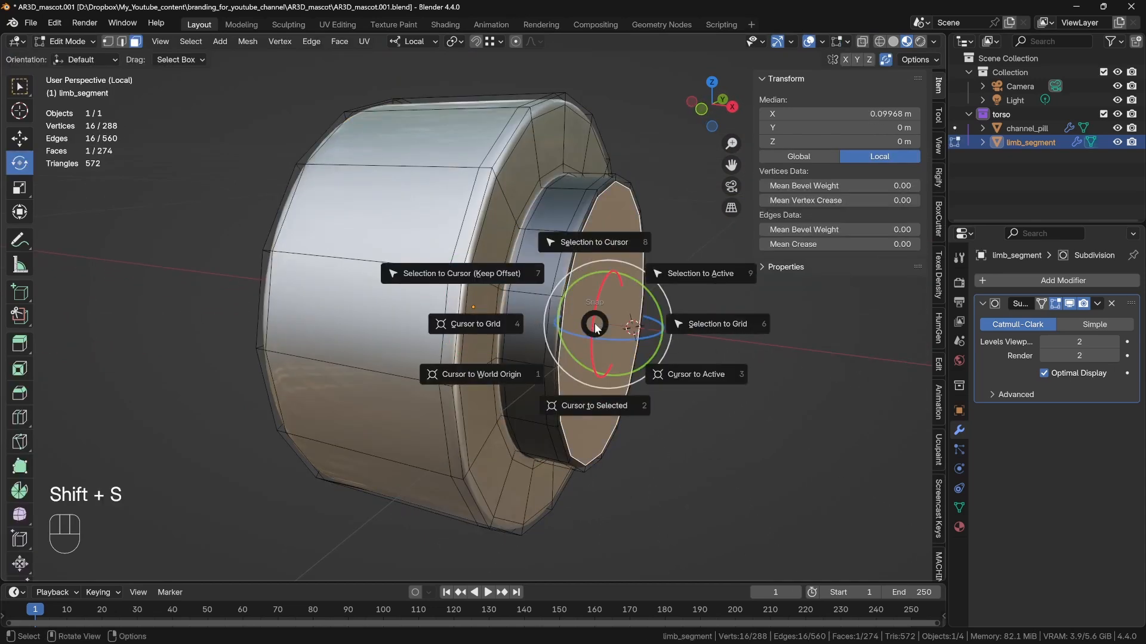
{"action": "left_click", "coordinate": [599, 405]}
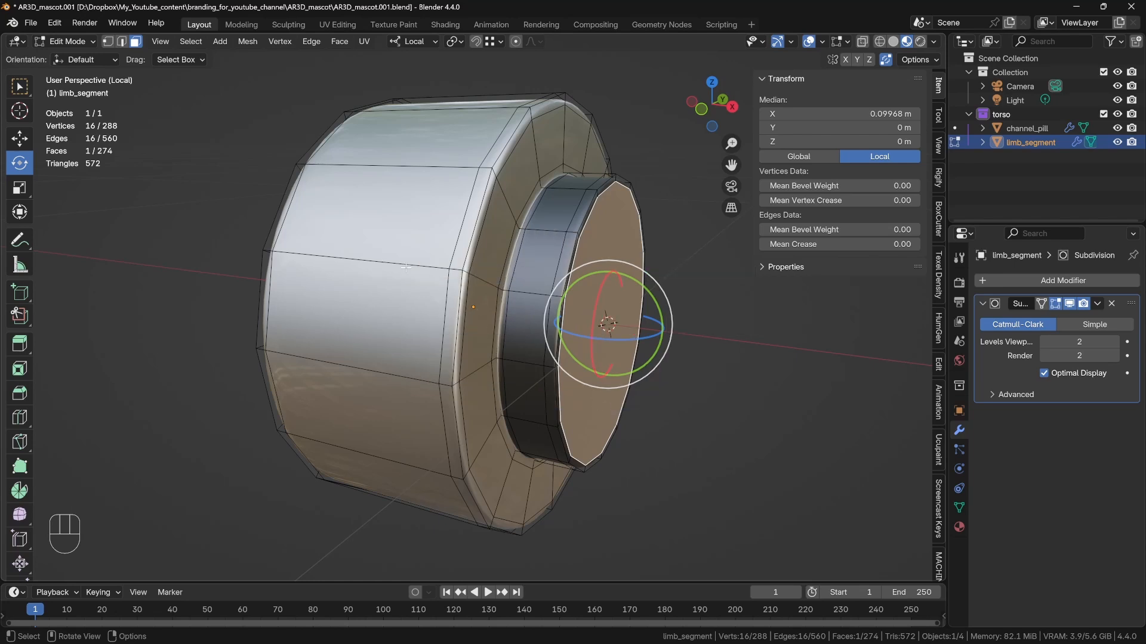
Set limb_segment's origin to the 3D cursor in Object Mode.
{"action": "key", "text": "Tab"}
{"action": "key", "text": "q"}
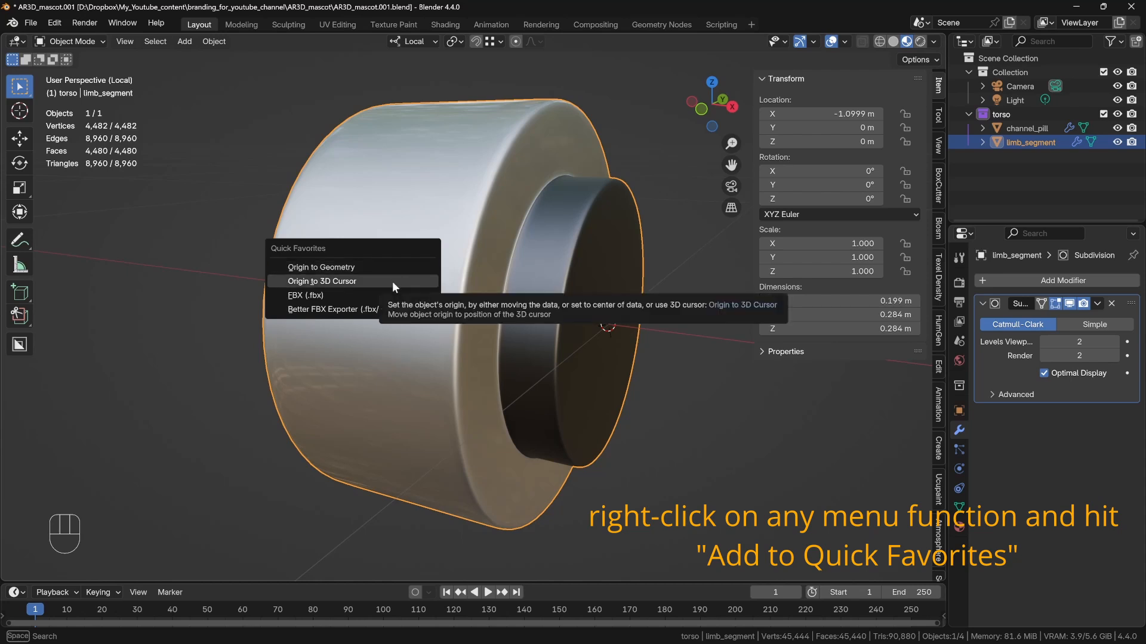
{"action": "left_click", "coordinate": [392, 281]}
Reset limb_segment's X location to 0 m.
{"action": "middle_click_drag", "start_coordinate": [393, 282], "coordinate": [474, 282]}
{"action": "scroll", "coordinate": [475, 282], "scroll_direction": "down", "scroll_amount": 7}
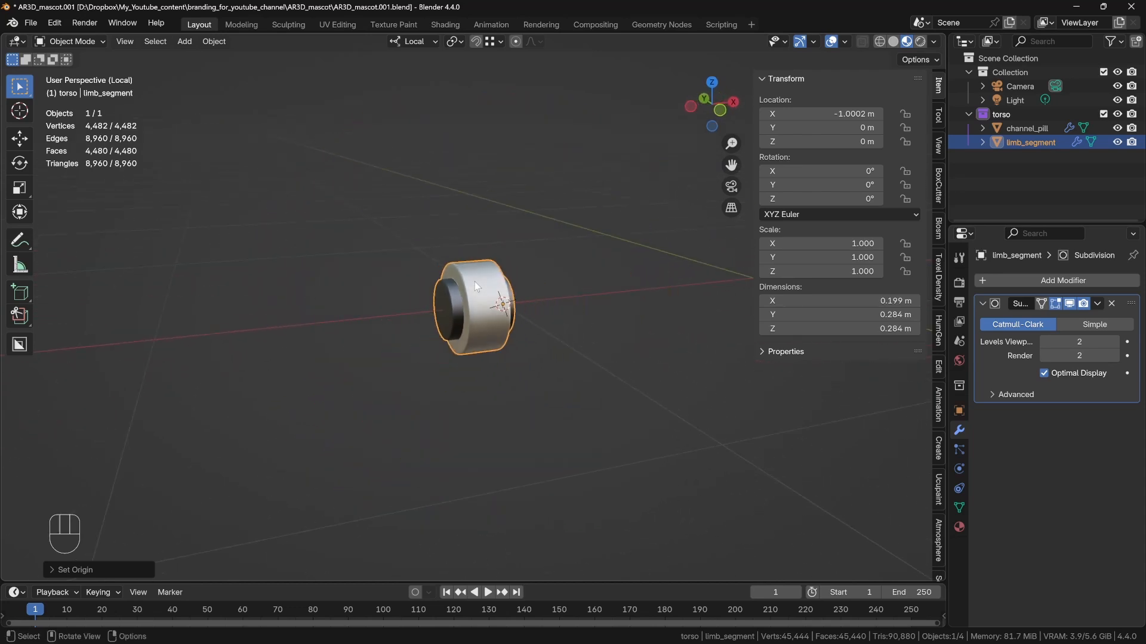
{"action": "key", "text": "BackSpace"}
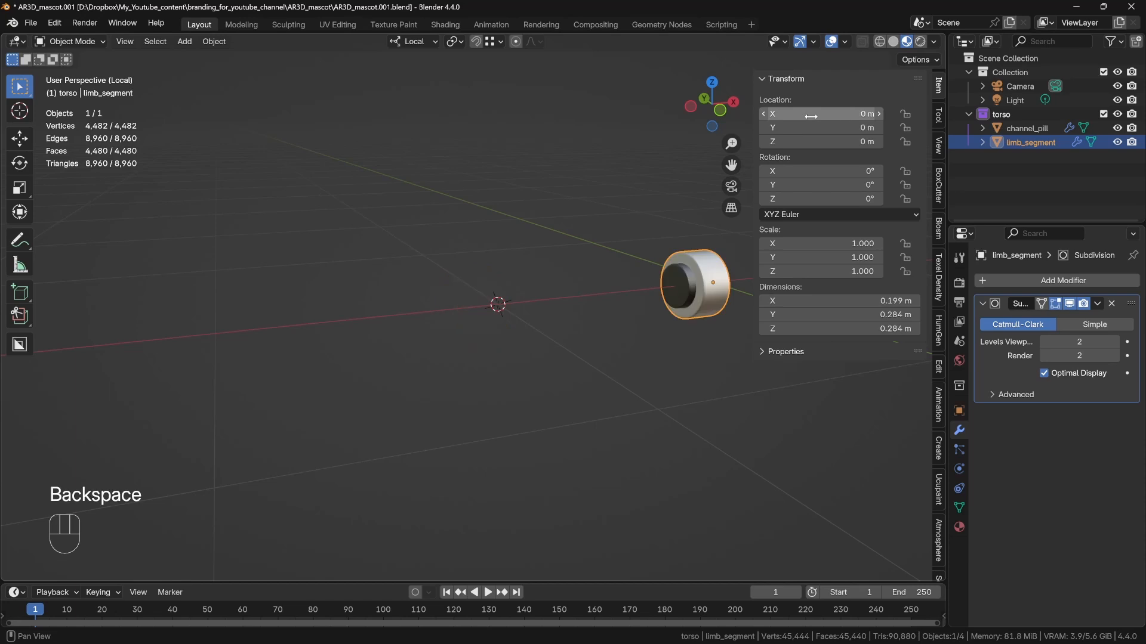
Save the file and snap the 3D cursor to the world origin.
{"action": "middle_click_drag", "start_coordinate": [631, 339], "coordinate": [581, 346], "text": "shift"}
{"action": "scroll", "coordinate": [575, 333], "scroll_direction": "up", "scroll_amount": 2}
{"action": "key", "text": "ctrl+s"}
{"action": "left_click", "coordinate": [393, 178]}
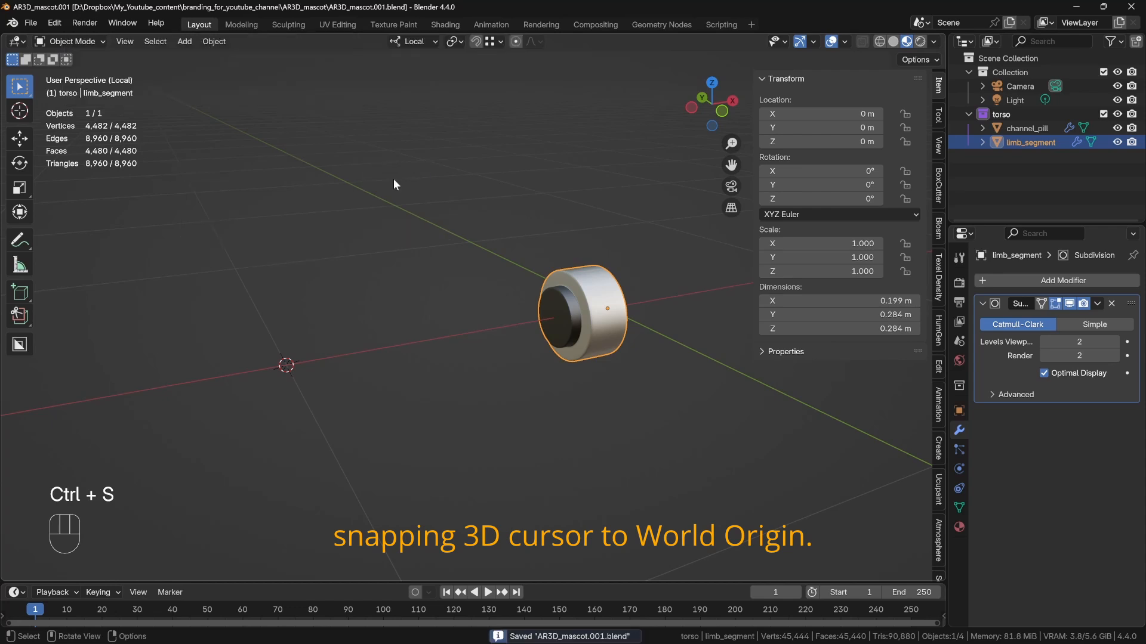
{"action": "middle_click_drag", "start_coordinate": [392, 210], "coordinate": [348, 219]}
{"action": "key", "text": "shift+s"}
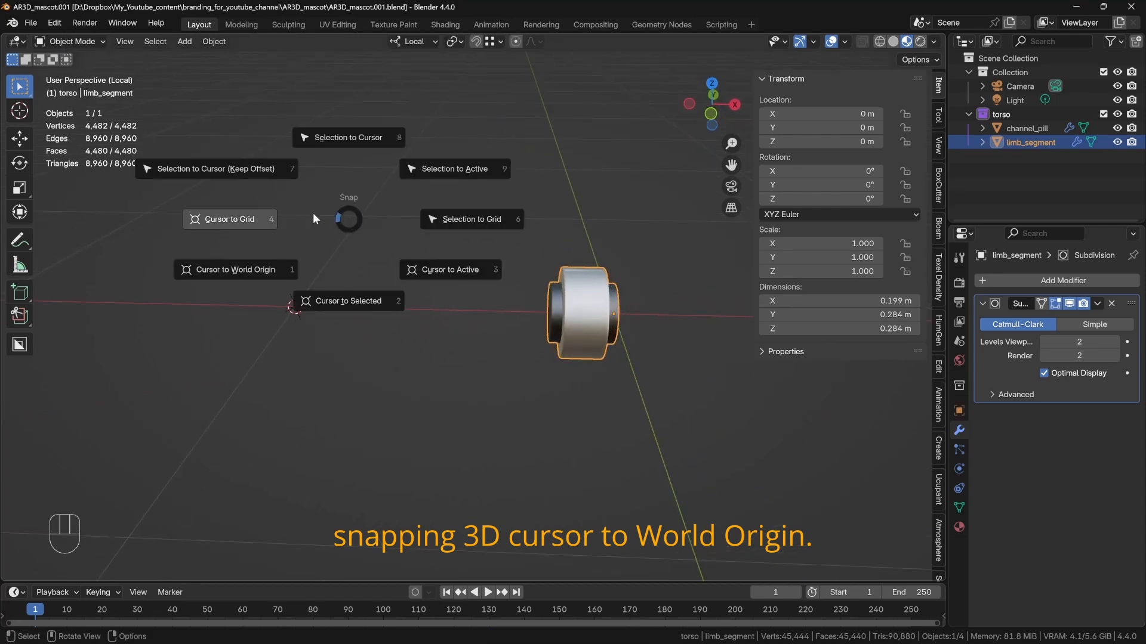
{"action": "left_click", "coordinate": [249, 270]}
Add a Bézier curve at the 3D cursor.
{"action": "key", "text": "shift+a"}
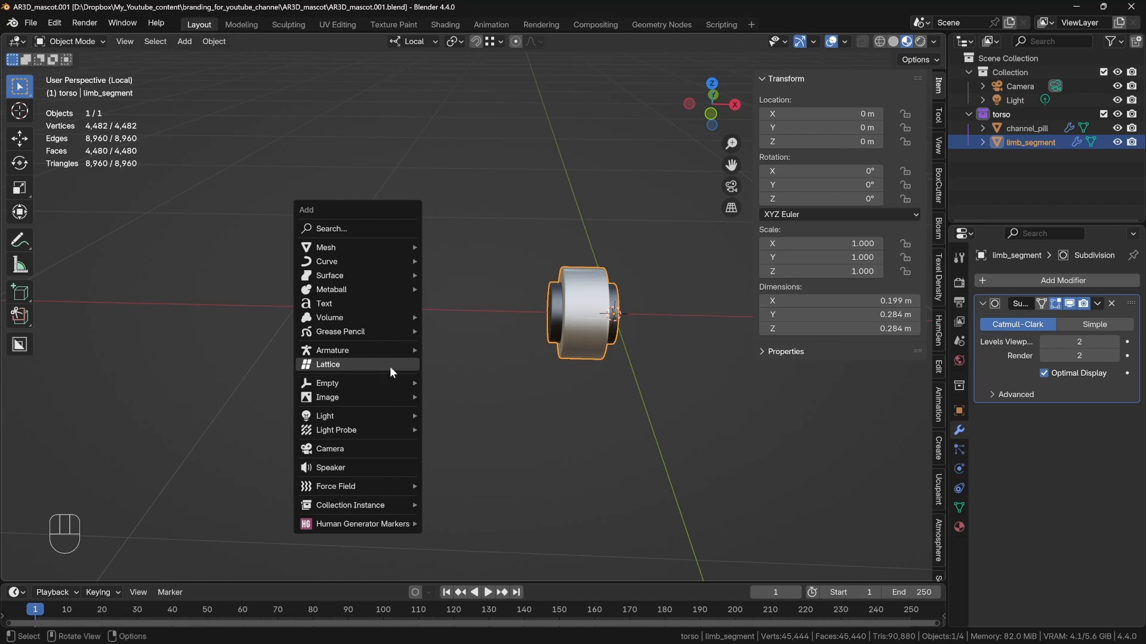
{"action": "mouse_move", "coordinate": [382, 261]}
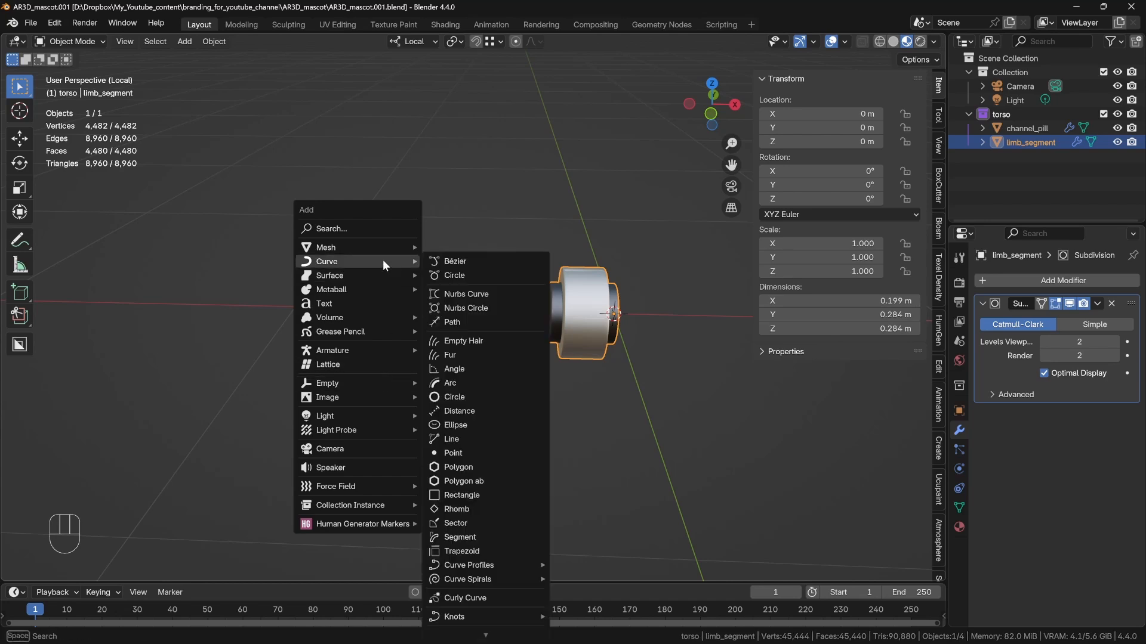
{"action": "left_click", "coordinate": [466, 266]}
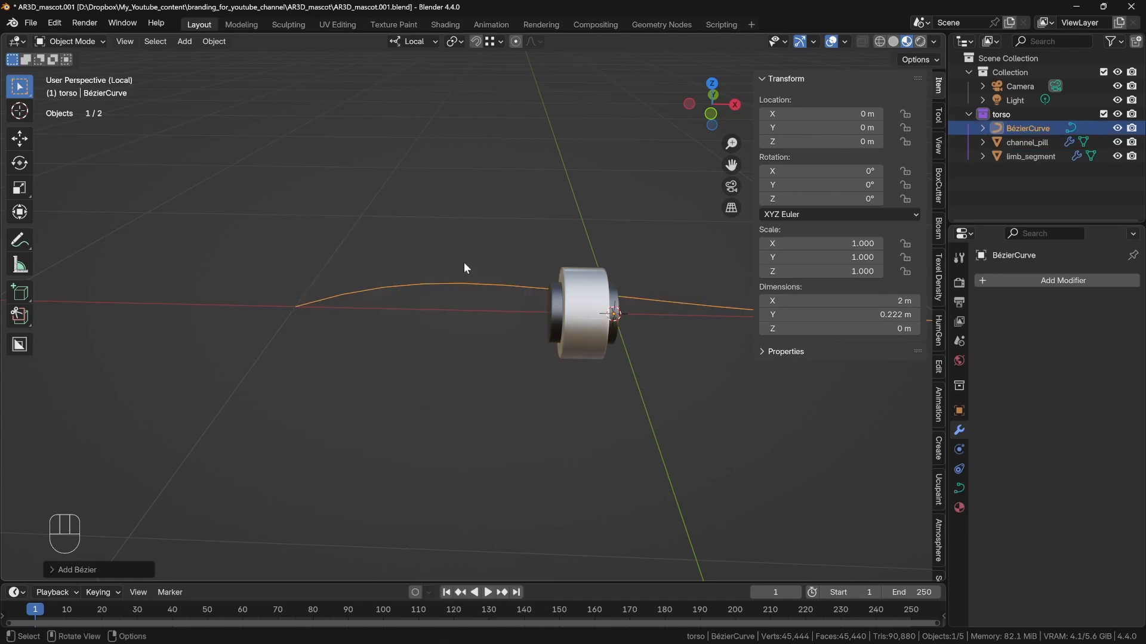
Flatten the Bézier curve into a straight line by scaling all its points to 0 along Y in Edit Mode.
{"action": "middle_click_drag", "start_coordinate": [483, 292], "coordinate": [358, 420]}
{"action": "key", "text": "Tab"}
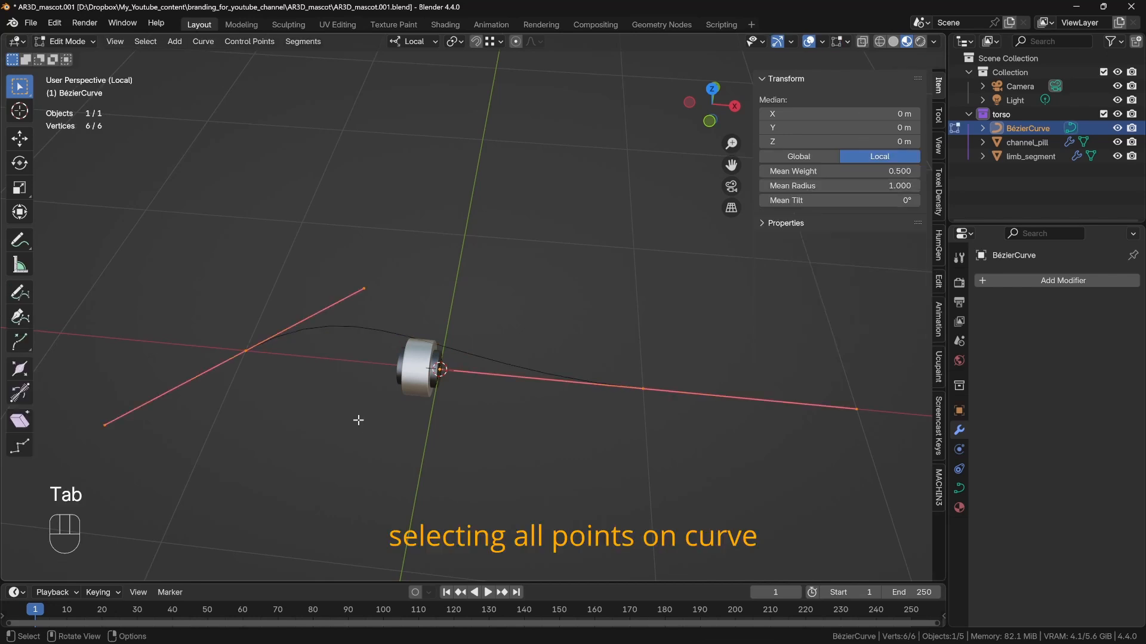
{"action": "key", "text": "a"}
{"action": "key", "text": "Tab"}
{"action": "key", "text": "a"}
{"action": "key", "text": "Tab"}
{"action": "key", "text": "s"}
{"action": "key", "text": "y"}
{"action": "key", "text": "0"}
{"action": "key", "text": "Return"}
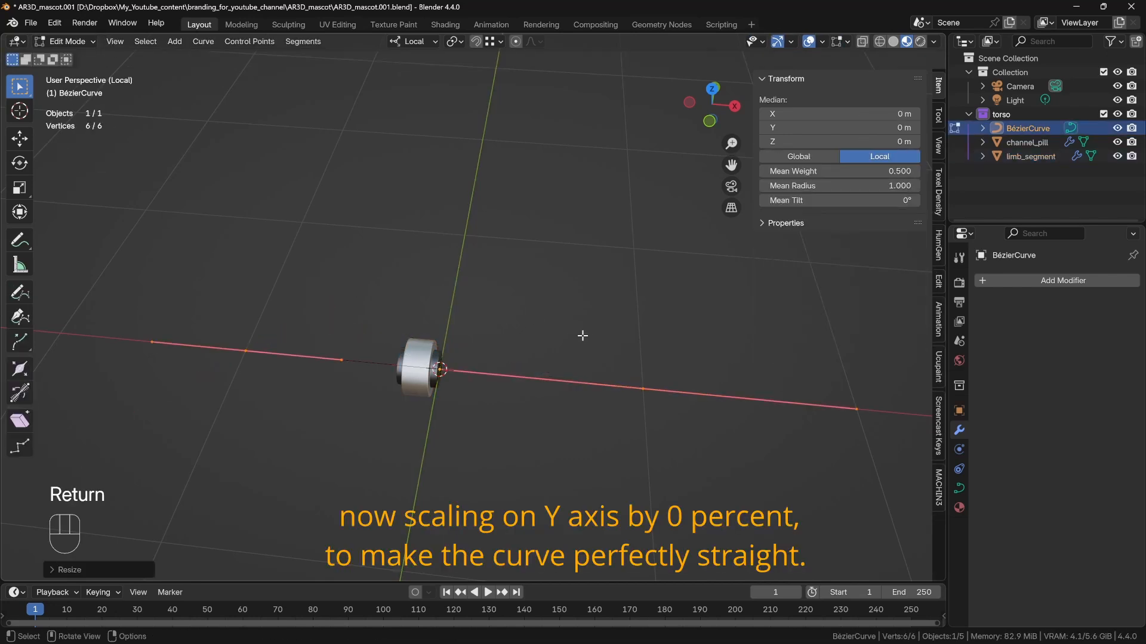
Move all of the curve's points about 0.96 m along negative X so the curve's end lies near the limb segment's end face.
{"action": "key", "text": "g"}
{"action": "key", "text": "x"}
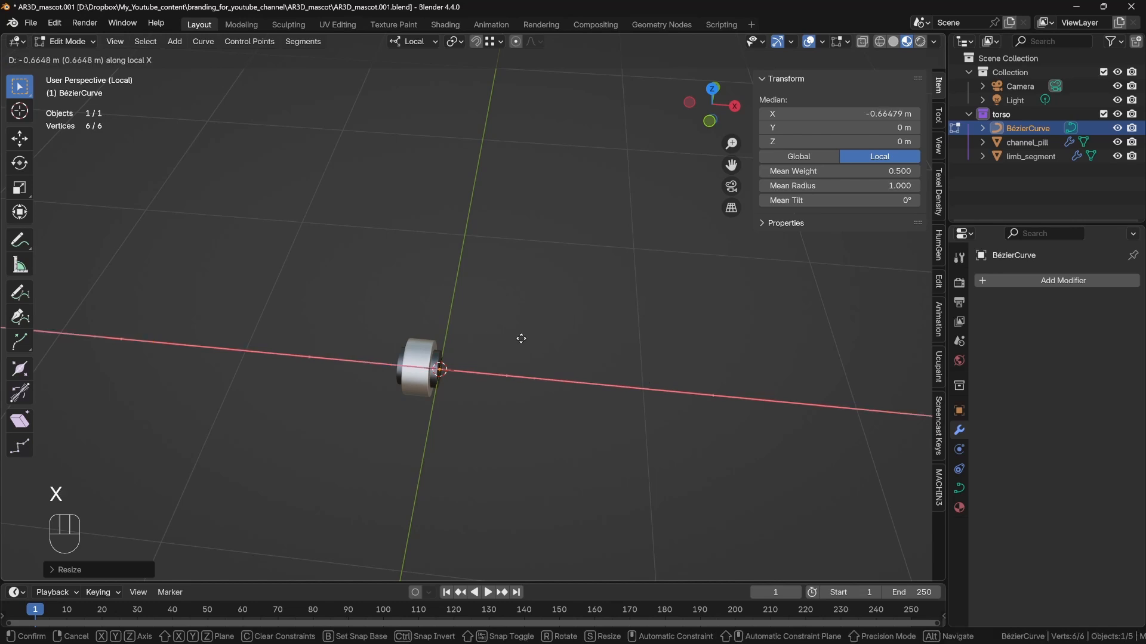
{"action": "left_click", "coordinate": [466, 330]}
{"action": "middle_click_drag", "start_coordinate": [470, 340], "coordinate": [499, 279], "text": "shift"}
{"action": "scroll", "coordinate": [499, 279], "scroll_direction": "up", "scroll_amount": 8}
{"action": "middle_click_drag", "start_coordinate": [561, 345], "coordinate": [520, 307]}
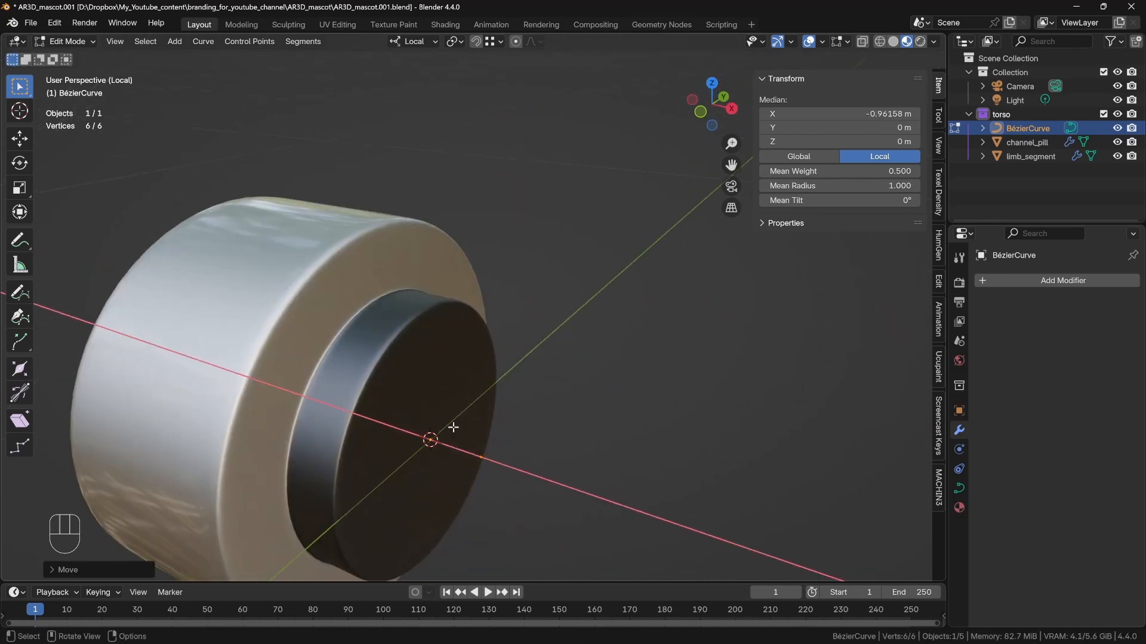
{"action": "left_click", "coordinate": [455, 449]}
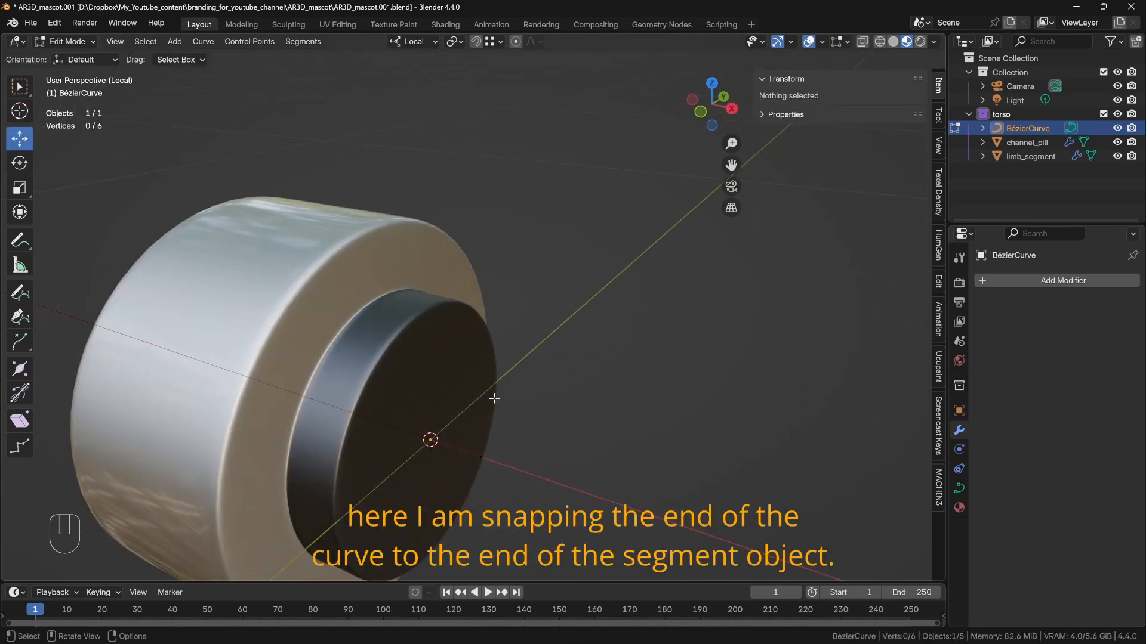
{"action": "scroll", "coordinate": [494, 398], "scroll_direction": "down", "scroll_amount": 4}
{"action": "scroll", "coordinate": [494, 398], "scroll_direction": "up", "scroll_amount": 3}
{"action": "key", "text": "g"}
{"action": "key", "text": "x"}
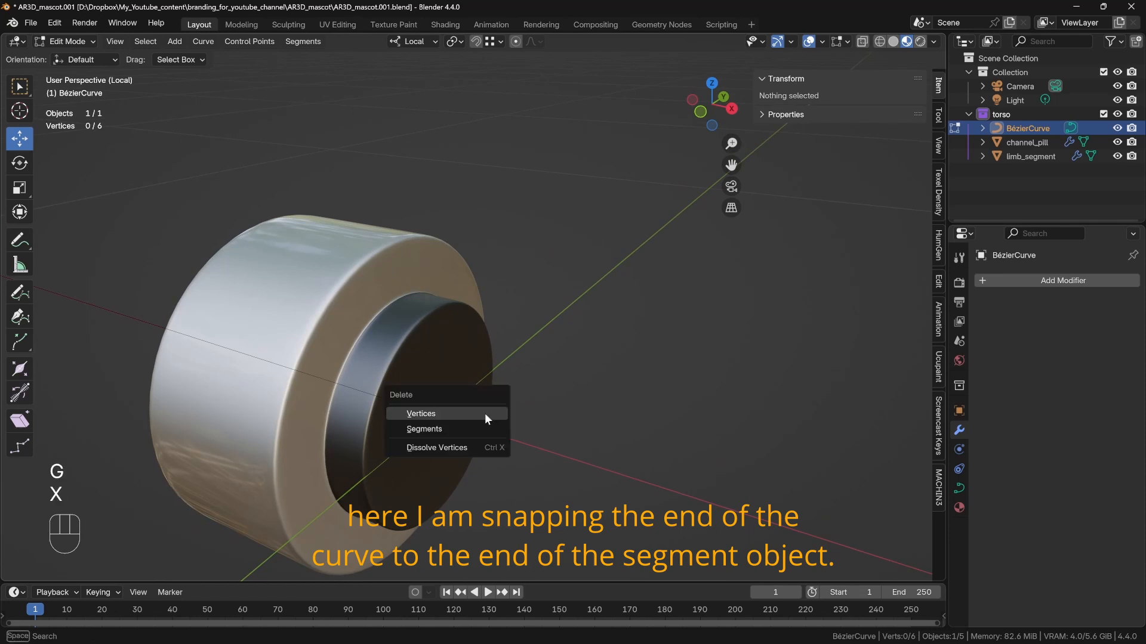
{"action": "key", "text": "g"}
{"action": "middle_click_drag", "start_coordinate": [474, 396], "coordinate": [502, 371]}
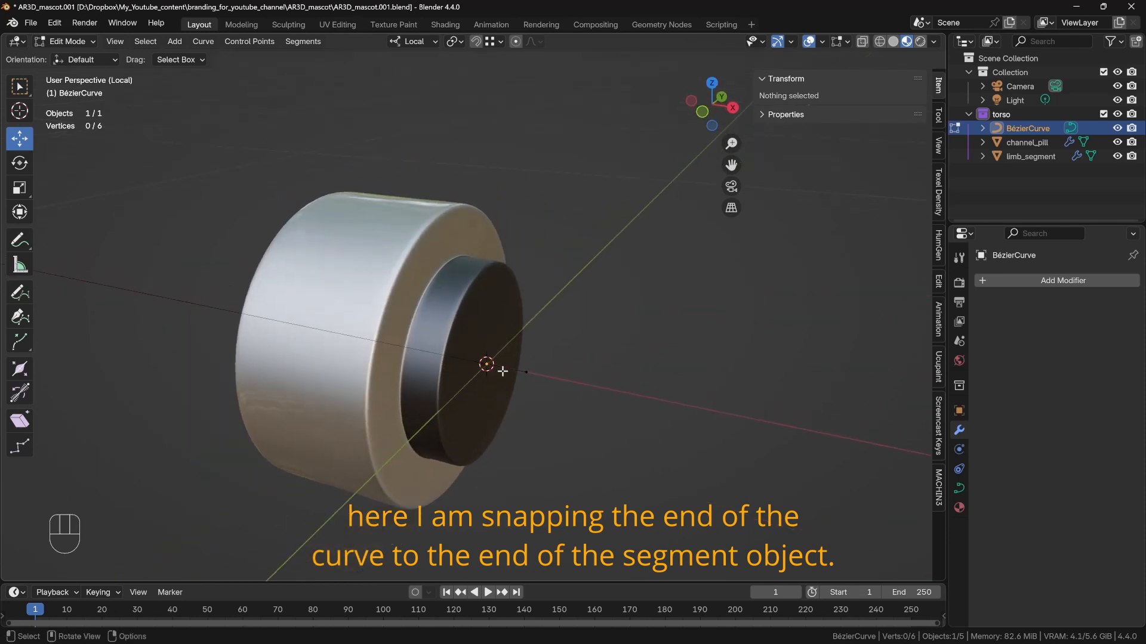
Move the Bézier curve along X in Object Mode with snapping, aligning its end with limb_segment's end face at the origin.
{"action": "key", "text": "Tab"}
{"action": "scroll", "coordinate": [503, 371], "scroll_direction": "down", "scroll_amount": 3}
{"action": "key", "text": "g"}
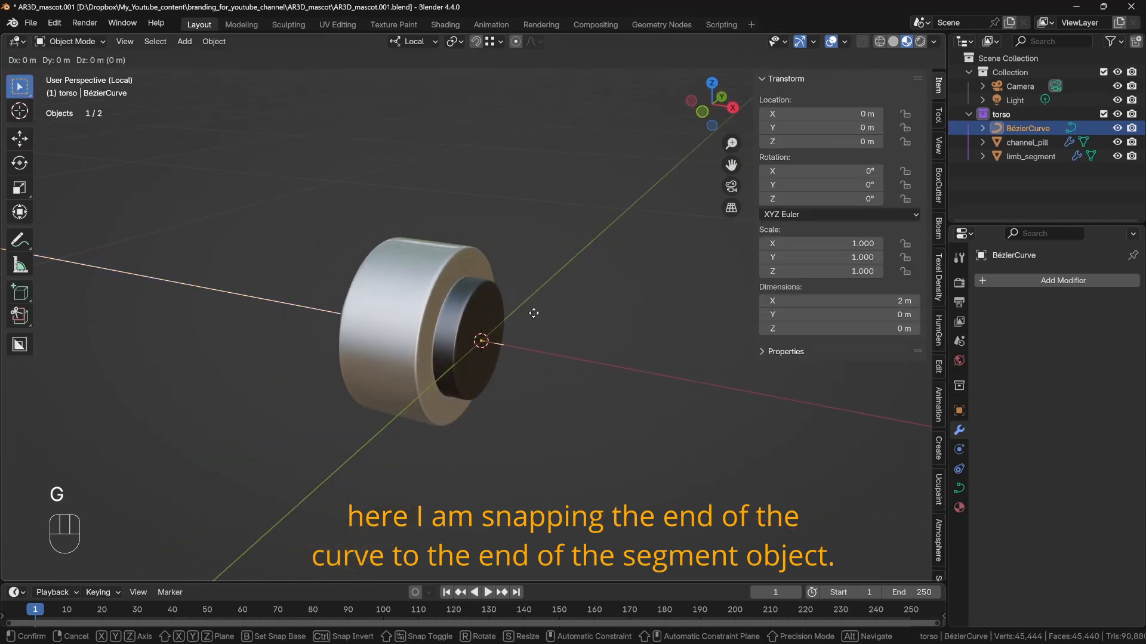
{"action": "key", "text": "x"}
{"action": "left_click", "coordinate": [480, 330], "text": "ctrl"}
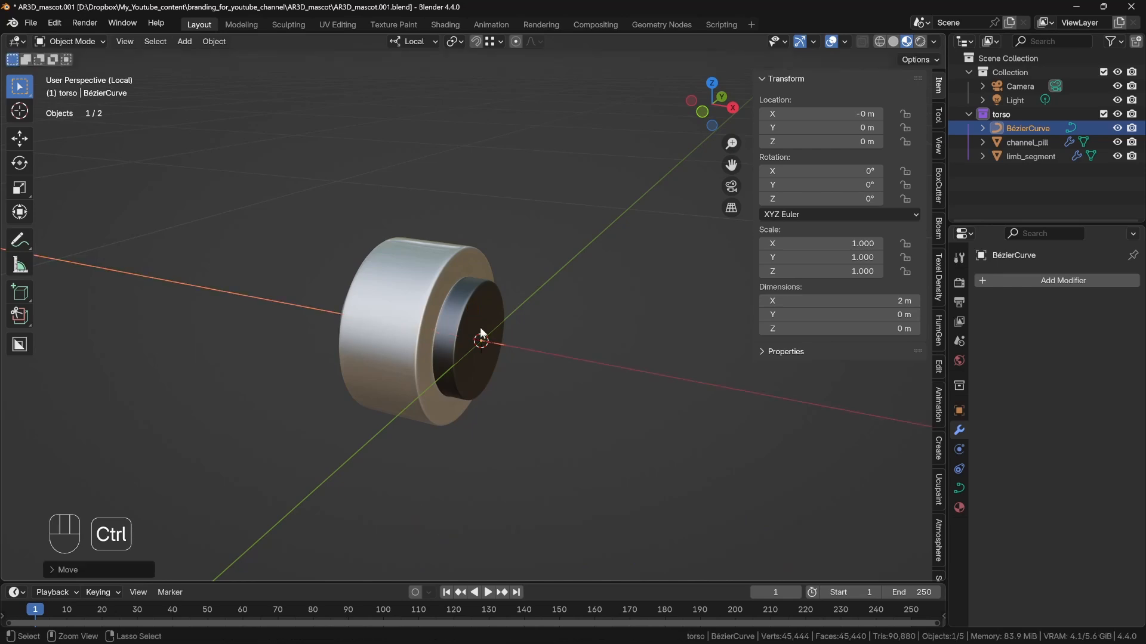
Save the current project file.
{"action": "scroll", "coordinate": [542, 367], "scroll_direction": "down", "scroll_amount": 2}
{"action": "key", "text": "KP_7"}
{"action": "scroll", "coordinate": [542, 367], "scroll_direction": "down", "scroll_amount": 3}
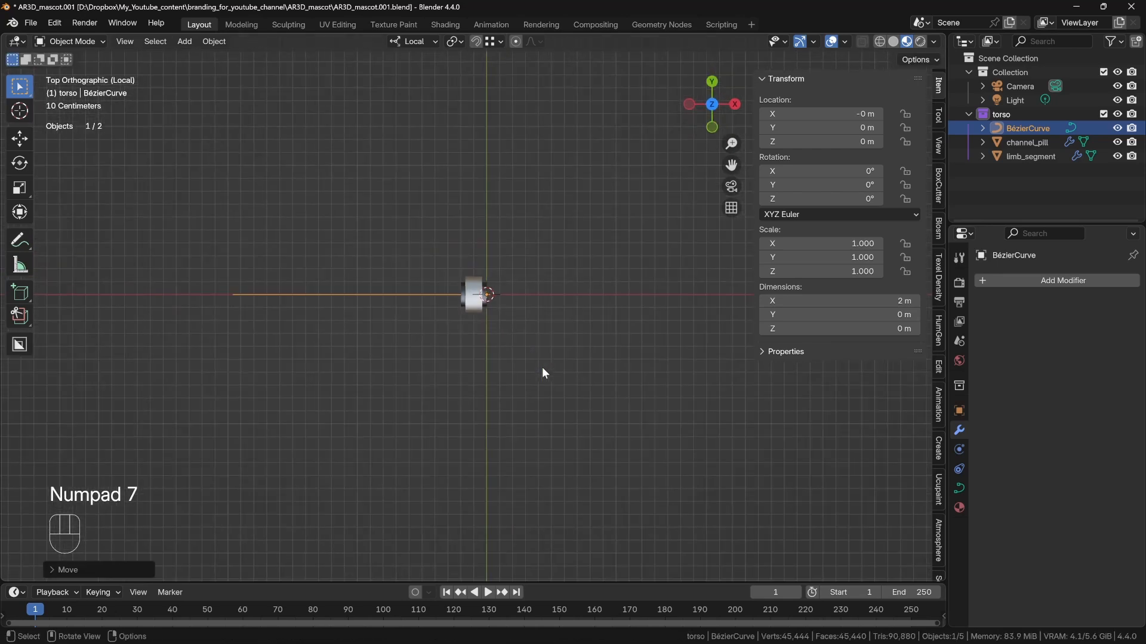
{"action": "middle_click_drag", "start_coordinate": [509, 368], "coordinate": [495, 302]}
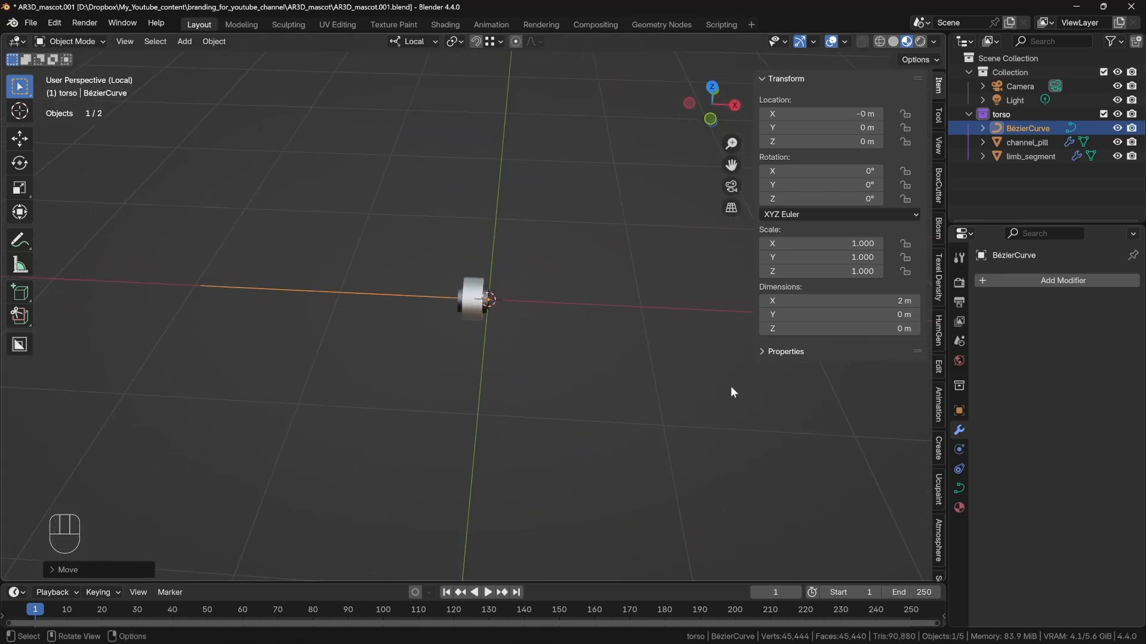
{"action": "key", "text": "ctrl+s"}
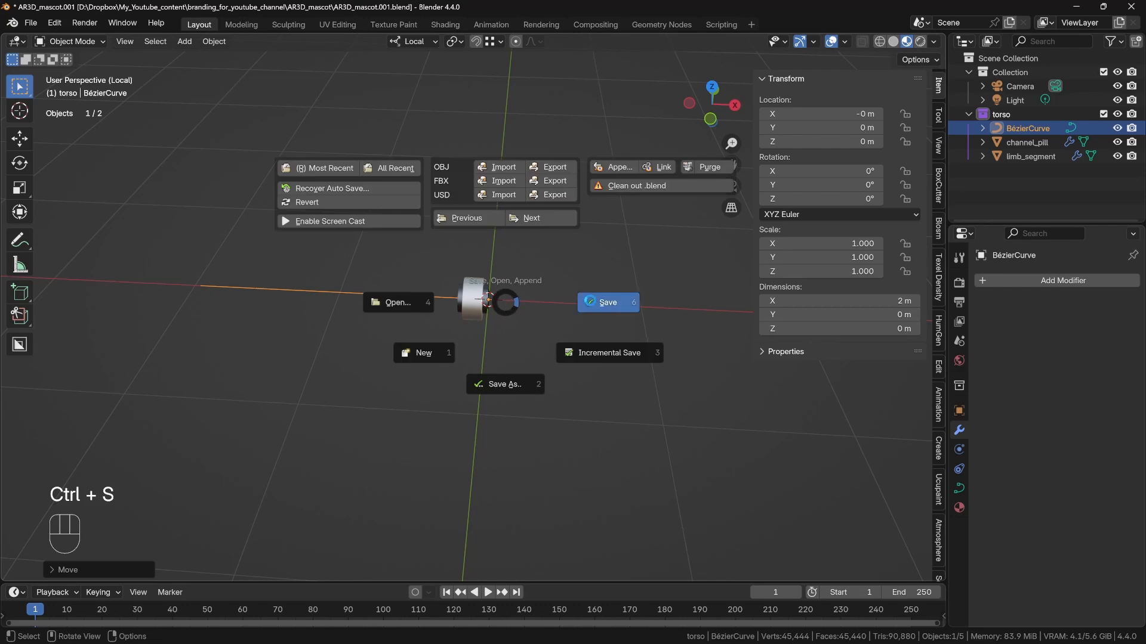
{"action": "left_click", "coordinate": [590, 300]}
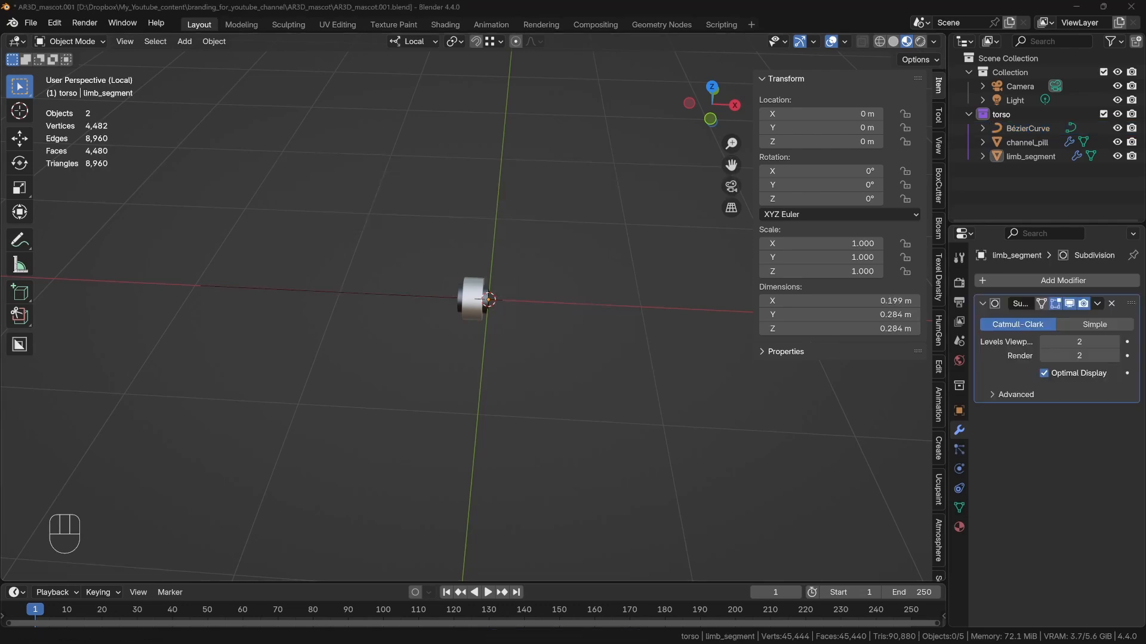
Add an Array modifier to limb_segment and set its relative offset Factor X to -1.
{"action": "key", "text": "alt"}
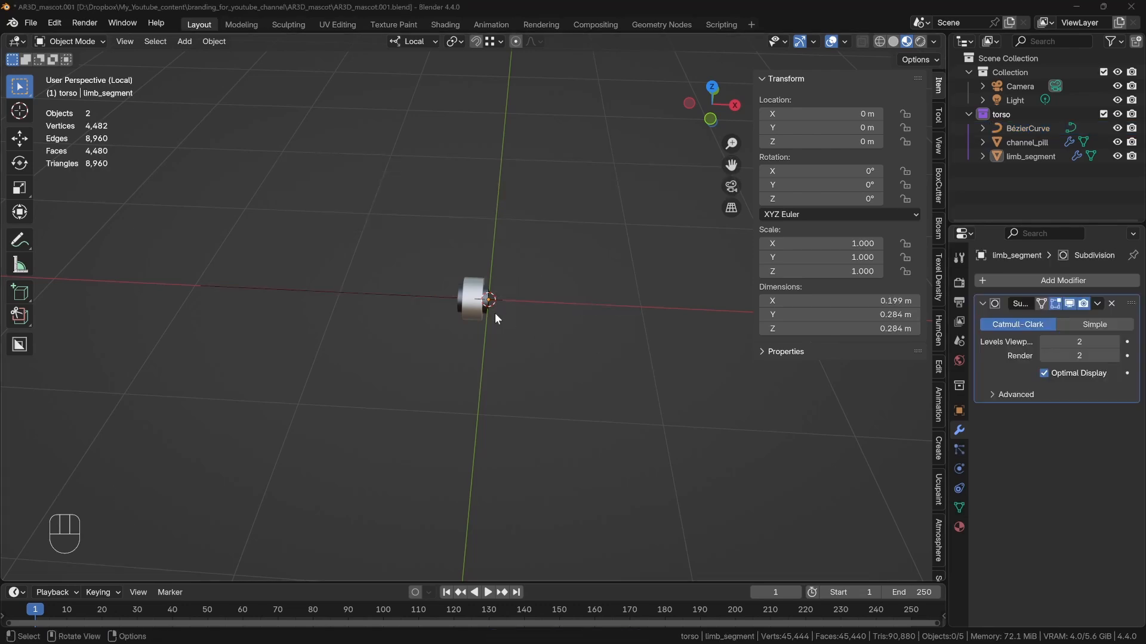
{"action": "left_click", "coordinate": [471, 309]}
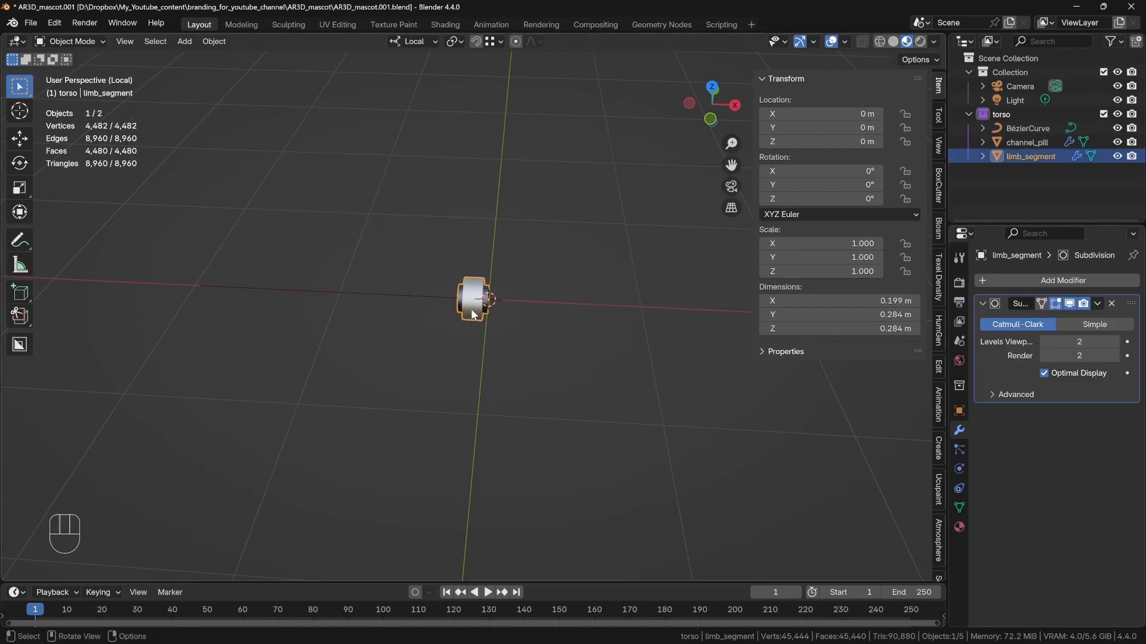
{"action": "left_click", "coordinate": [1022, 277]}
{"action": "left_click", "coordinate": [994, 285]}
{"action": "type", "text": "arr"}
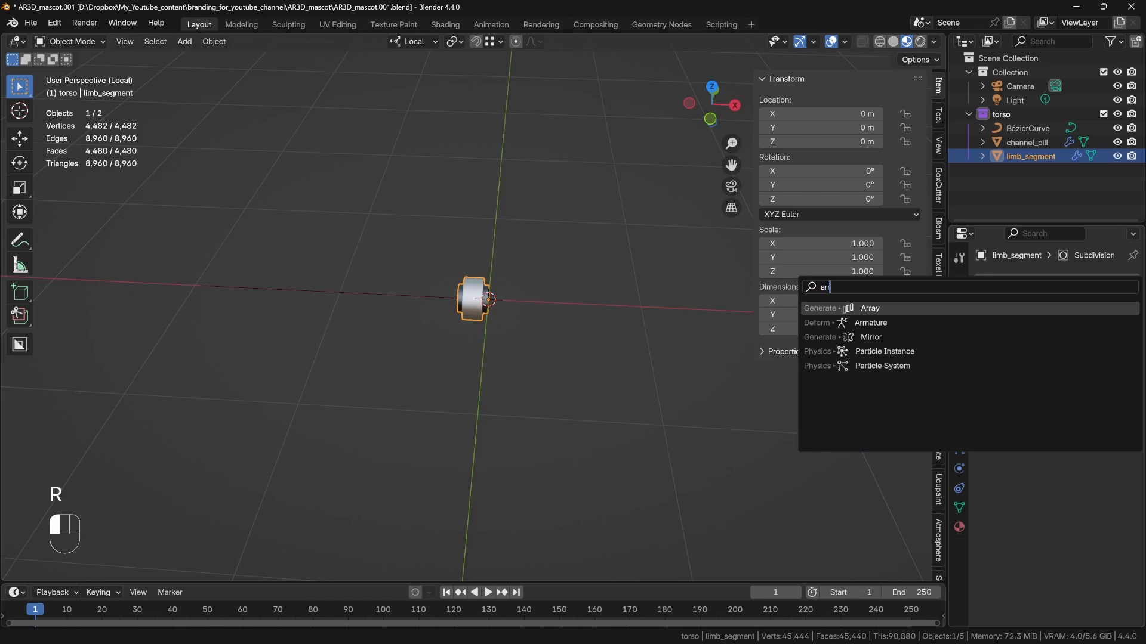
{"action": "left_click", "coordinate": [961, 309]}
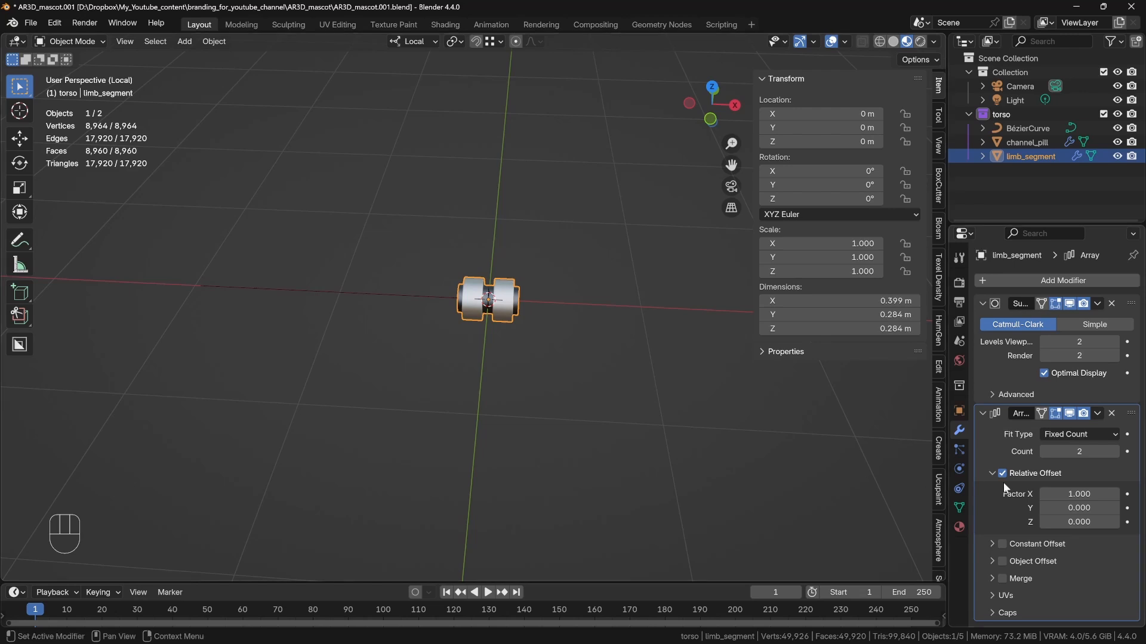
{"action": "left_click", "coordinate": [1081, 494]}
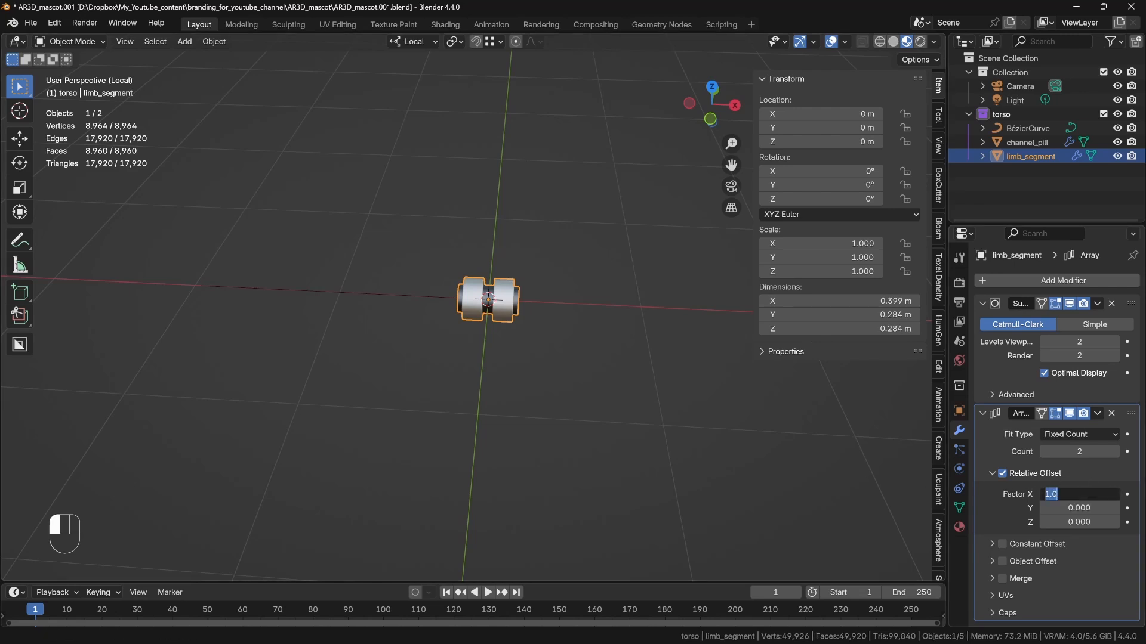
{"action": "type", "text": "-1"}
{"action": "key", "text": "Return"}
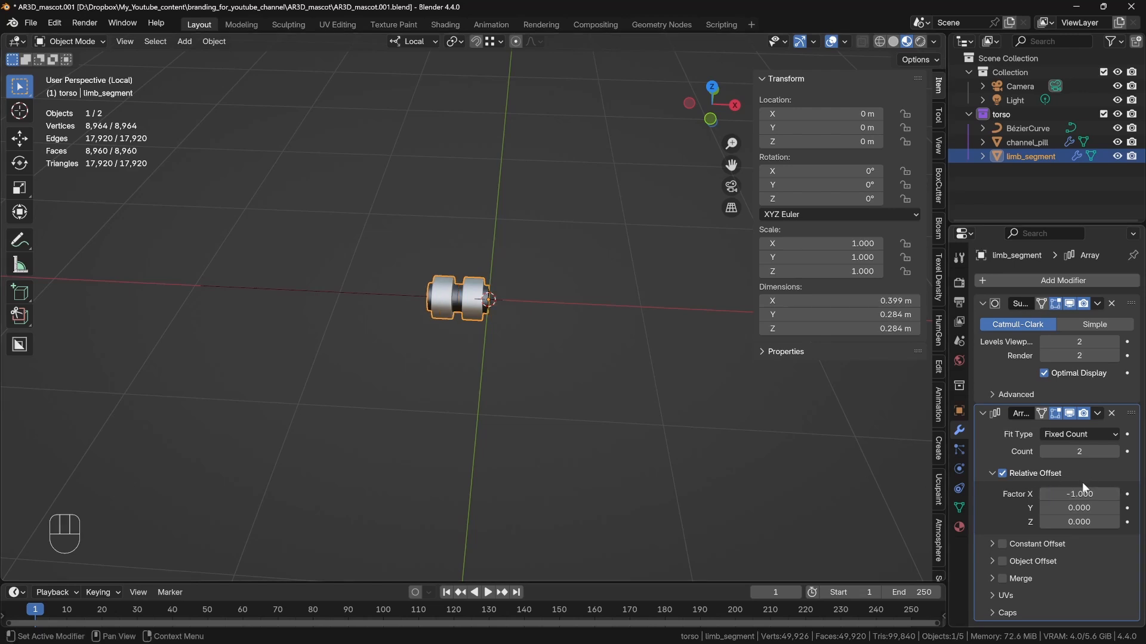
Set the array's fit type to Fit Curve and assign BézierCurve as its curve.
{"action": "left_click", "coordinate": [1083, 436]}
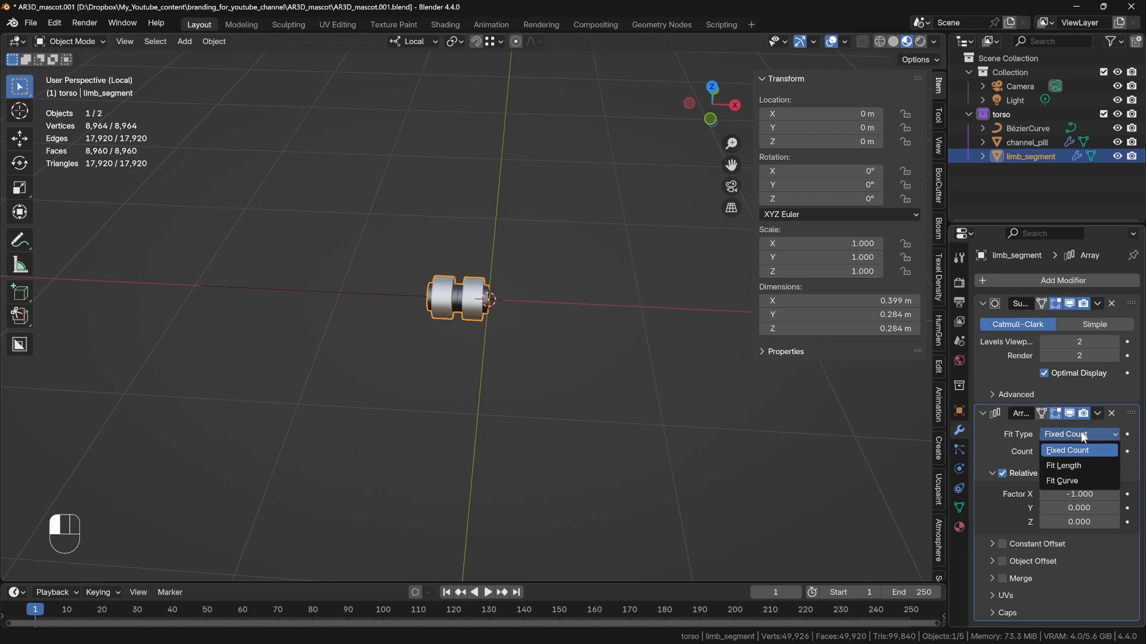
{"action": "left_click", "coordinate": [1081, 482]}
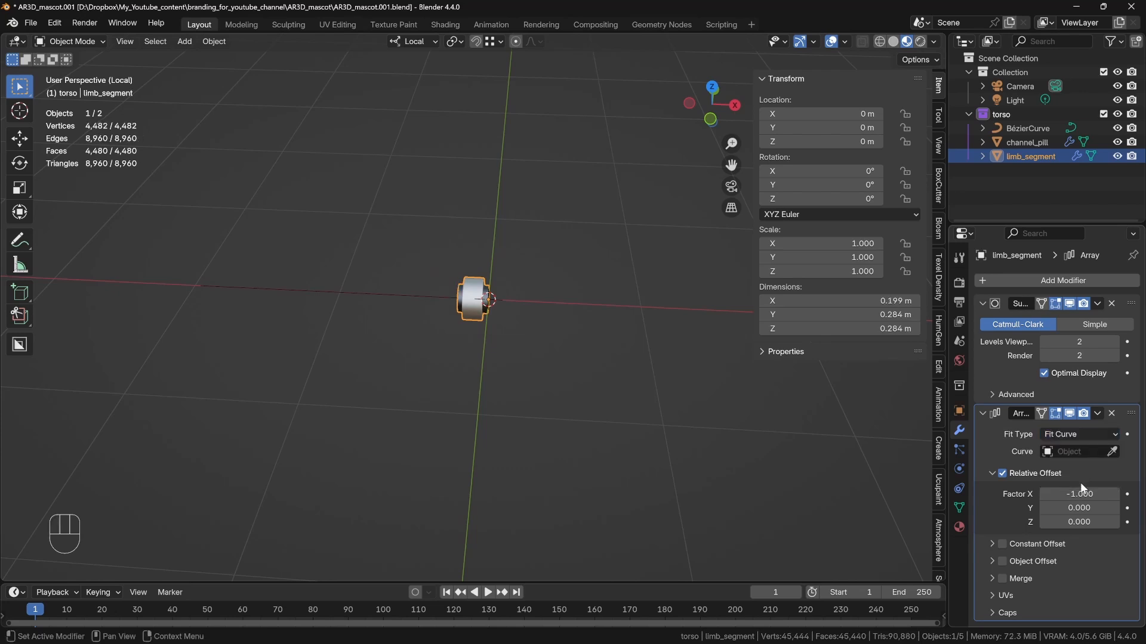
{"action": "left_click", "coordinate": [1112, 452]}
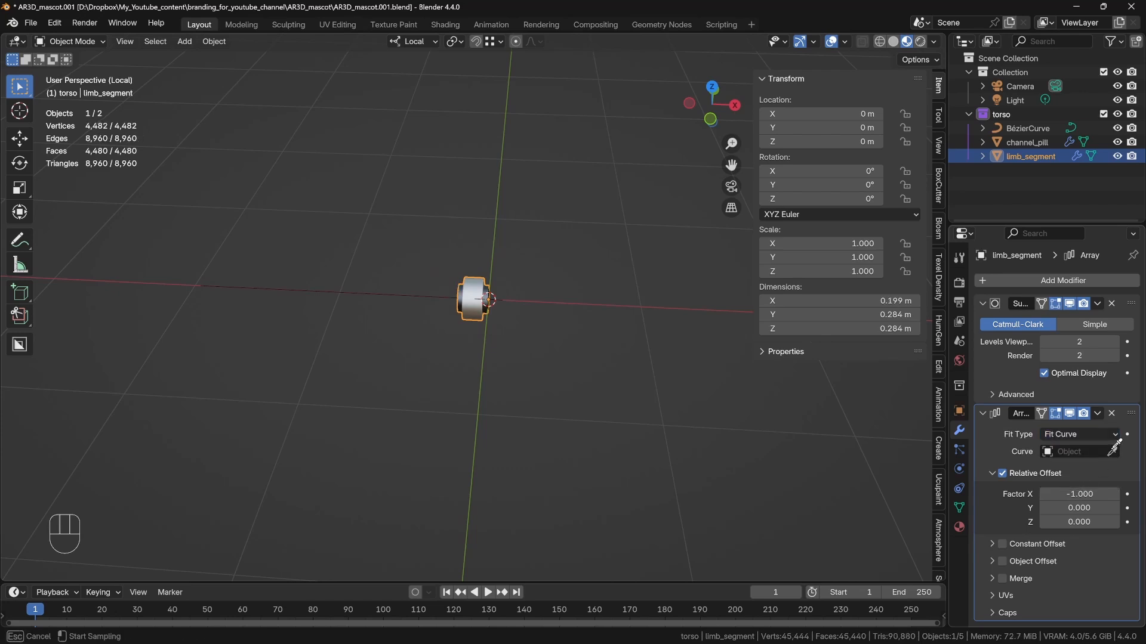
{"action": "left_click", "coordinate": [335, 299]}
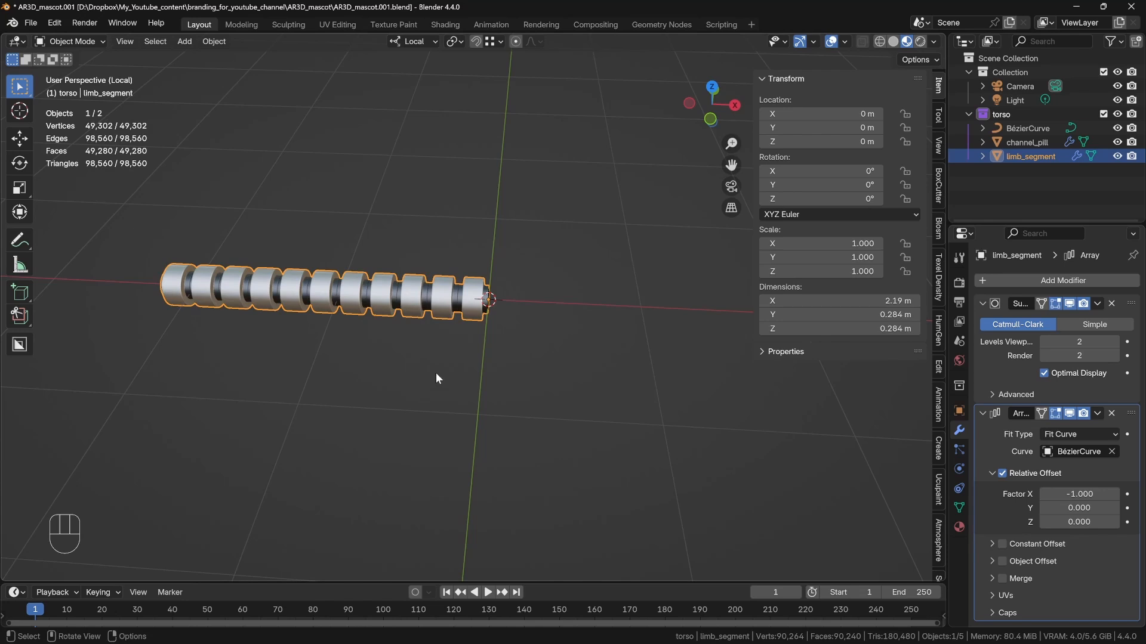
Enable the In Front viewport display option for BézierCurve so it draws over the limb segments.
{"action": "middle_click_drag", "start_coordinate": [410, 222], "coordinate": [499, 274]}
{"action": "left_click", "coordinate": [1019, 128]}
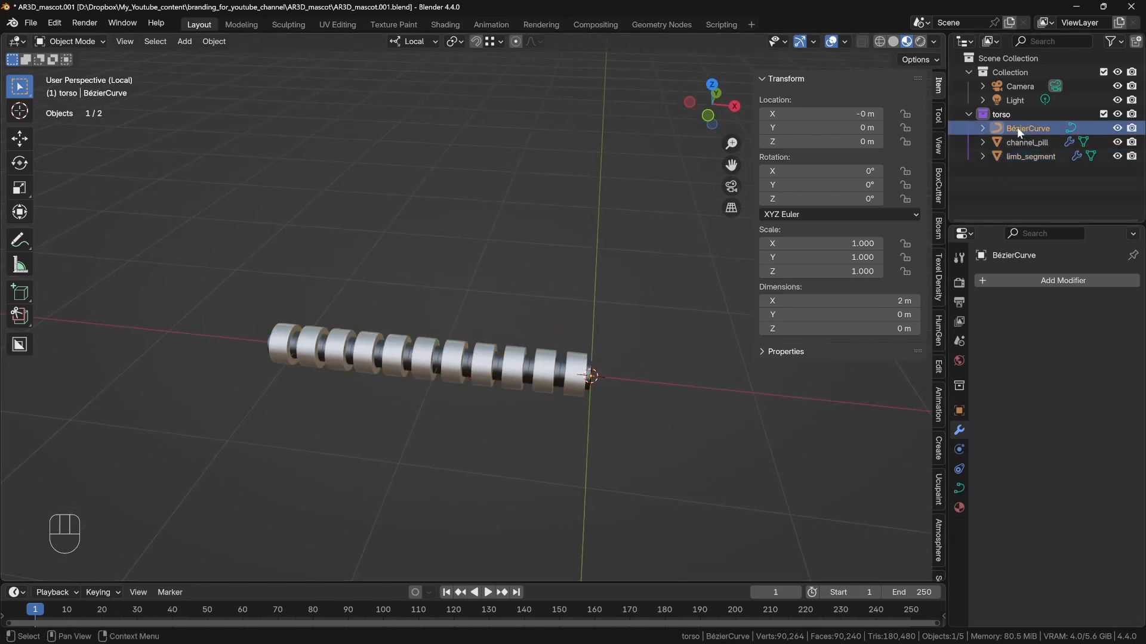
{"action": "left_click", "coordinate": [959, 410]}
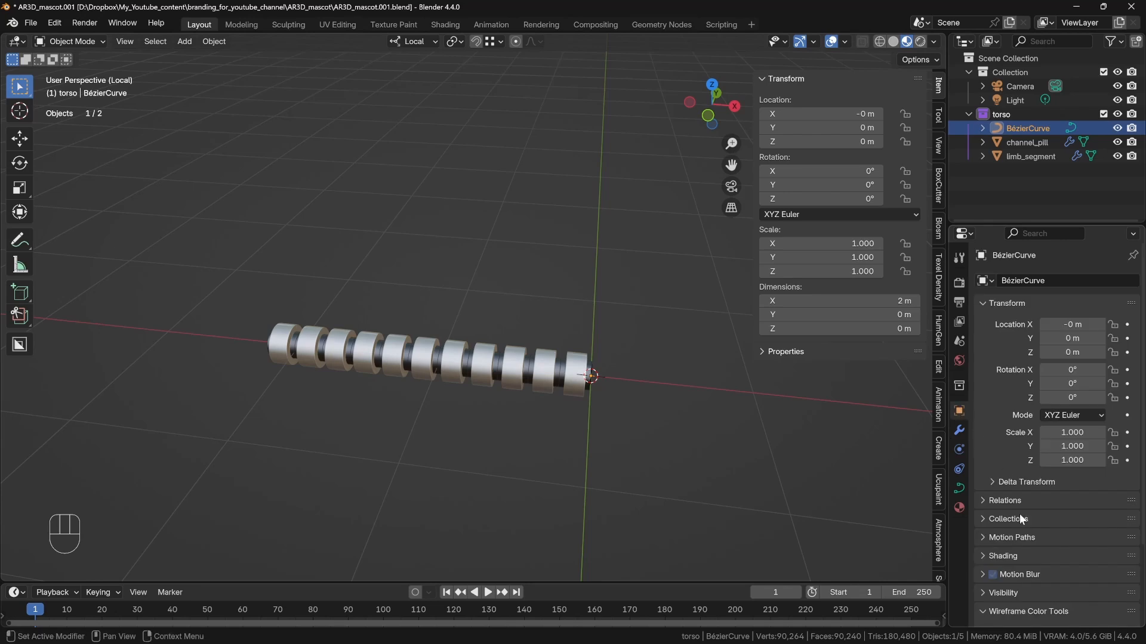
{"action": "scroll", "coordinate": [1021, 519], "scroll_direction": "down", "scroll_amount": 2}
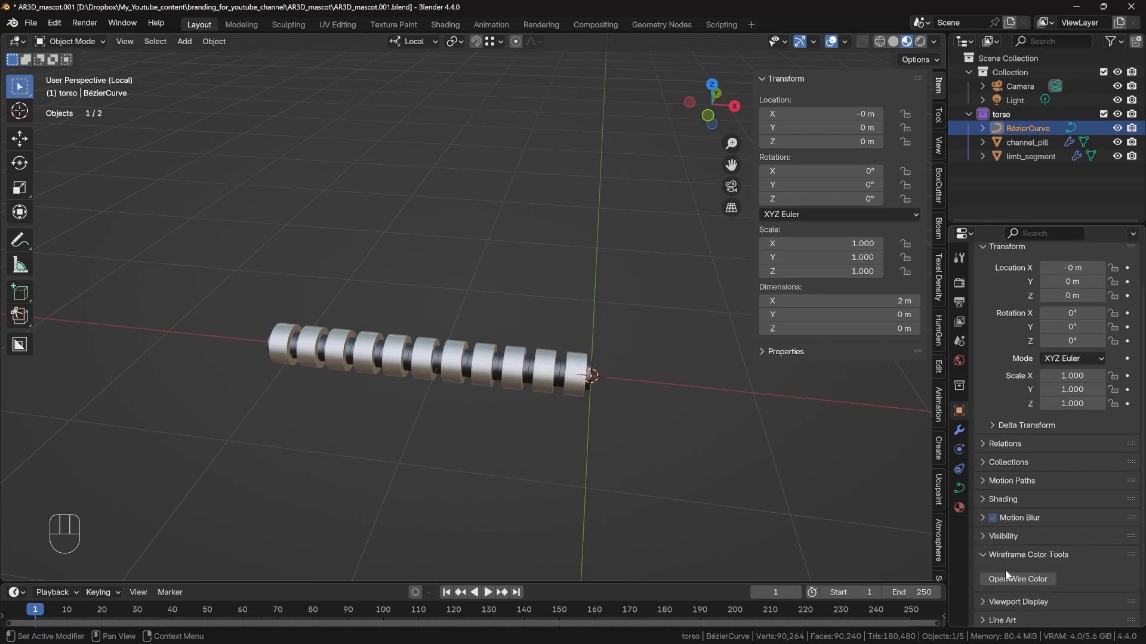
{"action": "scroll", "coordinate": [1005, 568], "scroll_direction": "down", "scroll_amount": 2}
{"action": "left_click", "coordinate": [982, 563]}
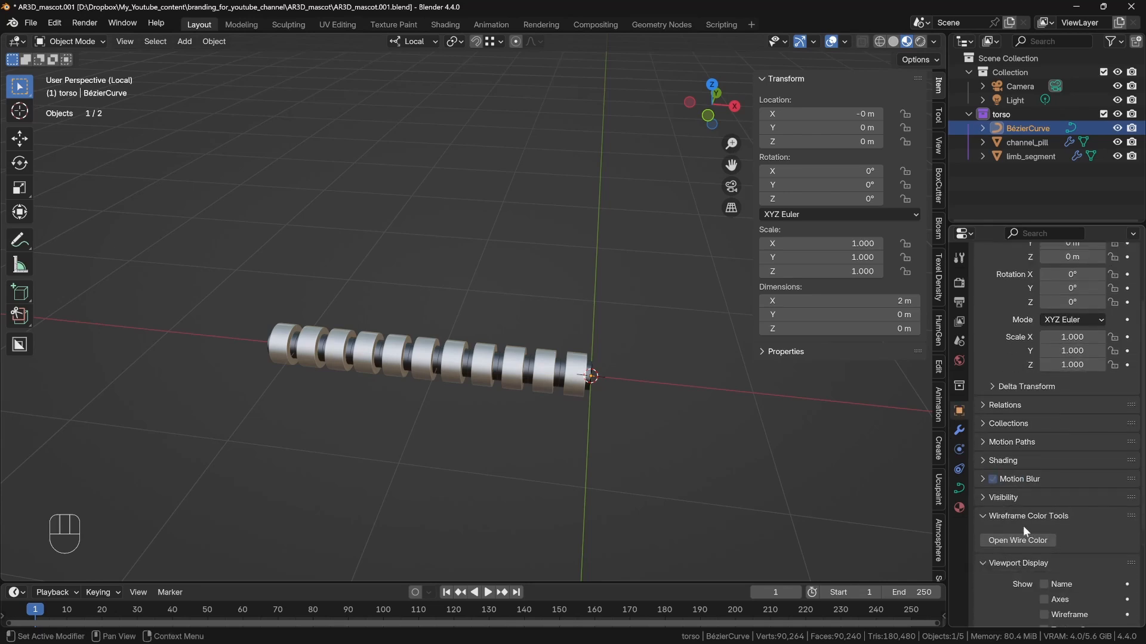
{"action": "scroll", "coordinate": [1023, 525], "scroll_direction": "down", "scroll_amount": 3}
{"action": "mouse_move", "coordinate": [370, 260]}
{"action": "middle_mouse_down"}
{"action": "mouse_move", "coordinate": [422, 251]}
{"action": "mouse_move", "coordinate": [378, 255]}
{"action": "middle_mouse_up"}
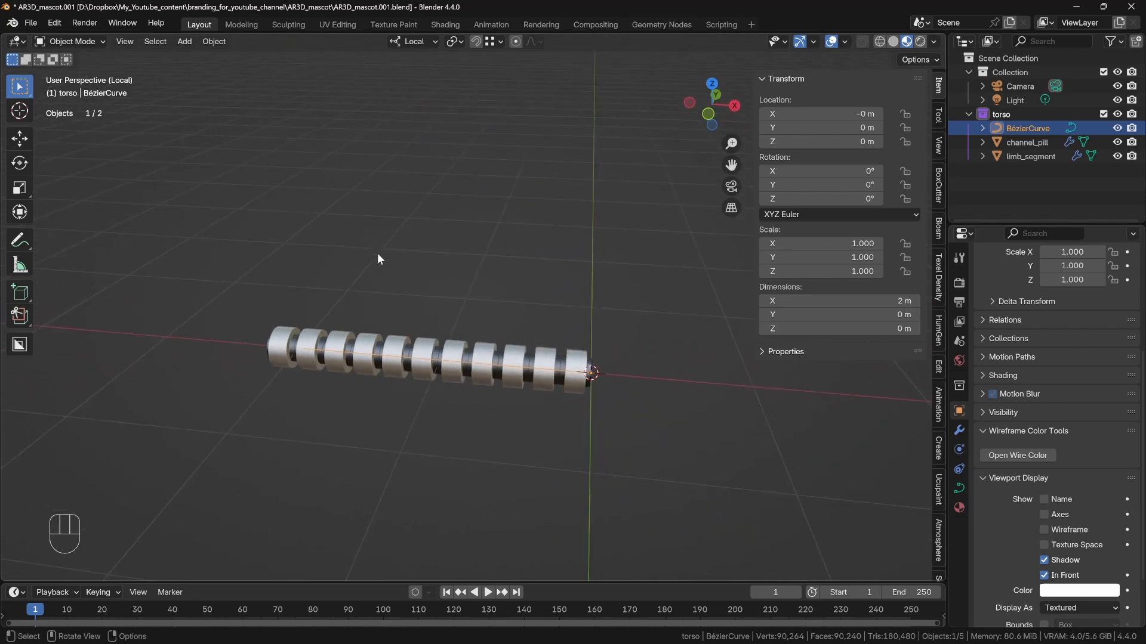
Add a Curve modifier to limb_segment with BézierCurve as its curve object and set the deform axis to -X.
{"action": "left_click", "coordinate": [564, 356]}
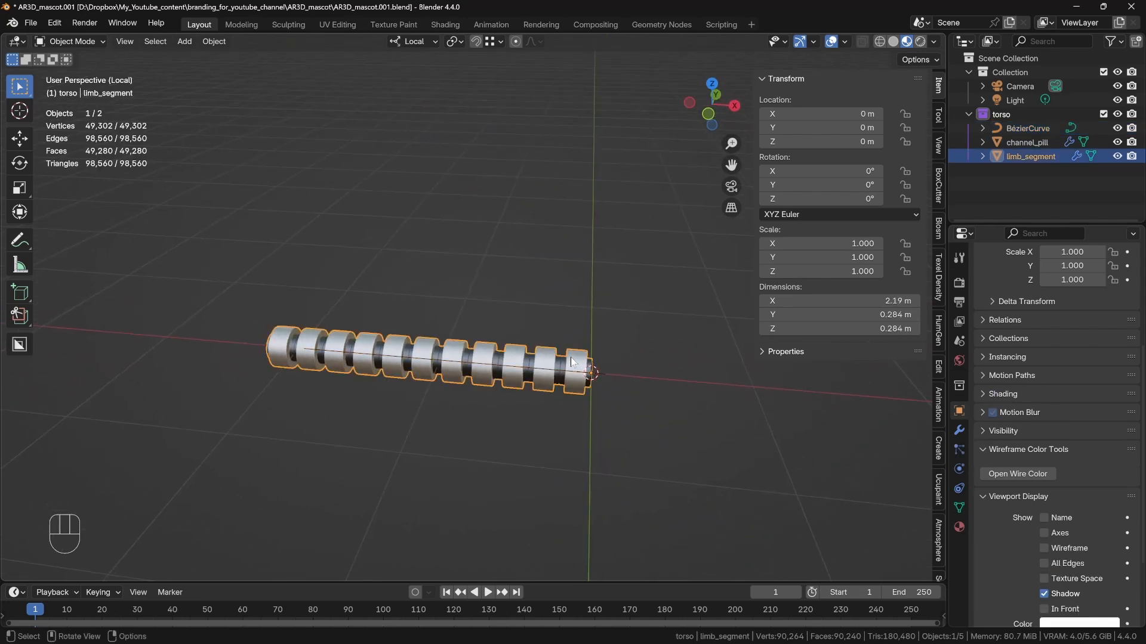
{"action": "left_click", "coordinate": [959, 432]}
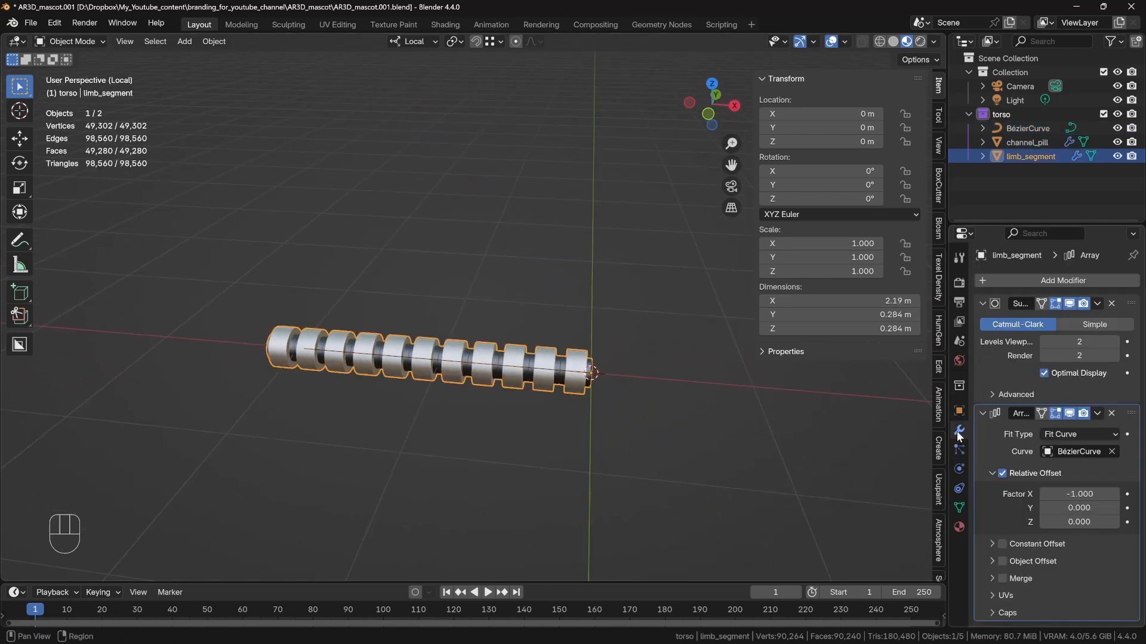
{"action": "left_click", "coordinate": [998, 279]}
{"action": "type", "text": "cur"}
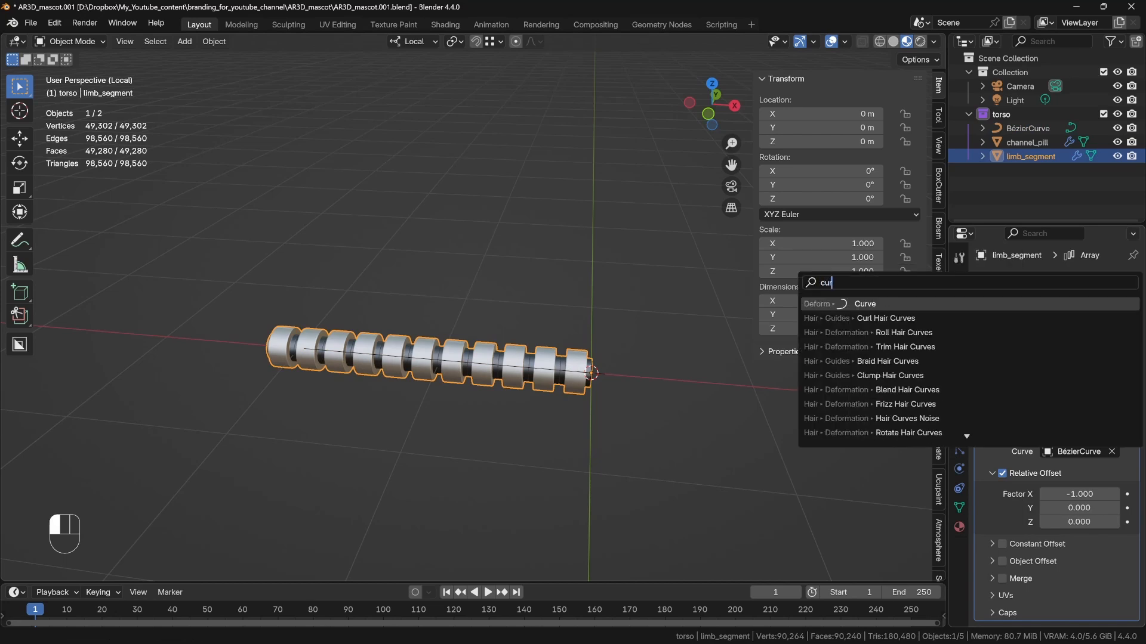
{"action": "left_click", "coordinate": [902, 304]}
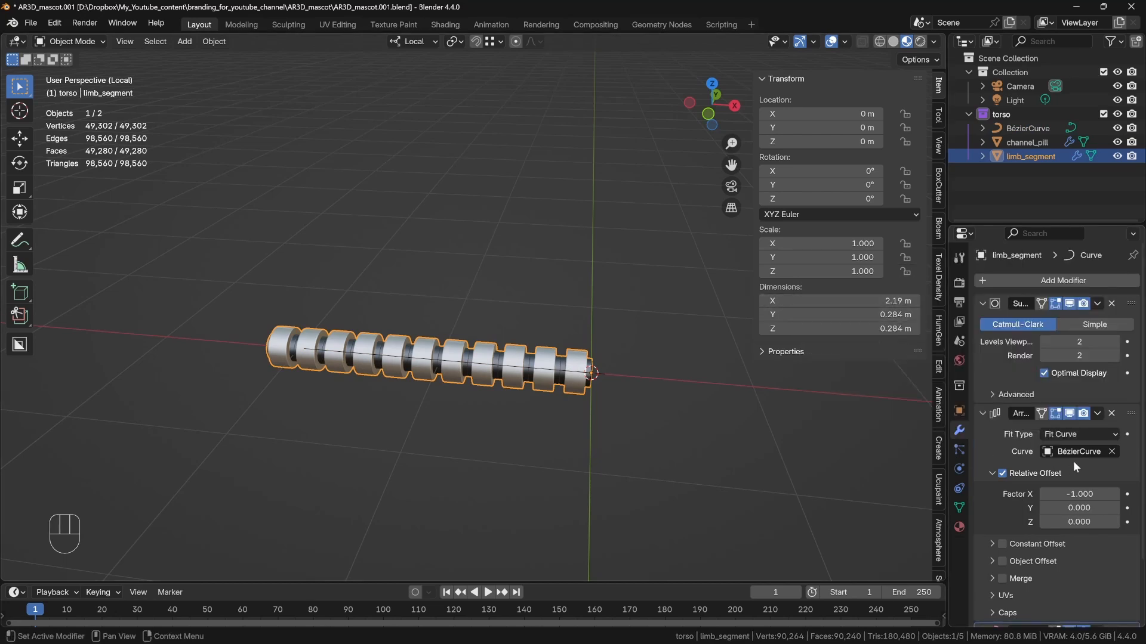
{"action": "scroll", "coordinate": [1073, 461], "scroll_direction": "down", "scroll_amount": 3}
{"action": "left_click", "coordinate": [1114, 581]}
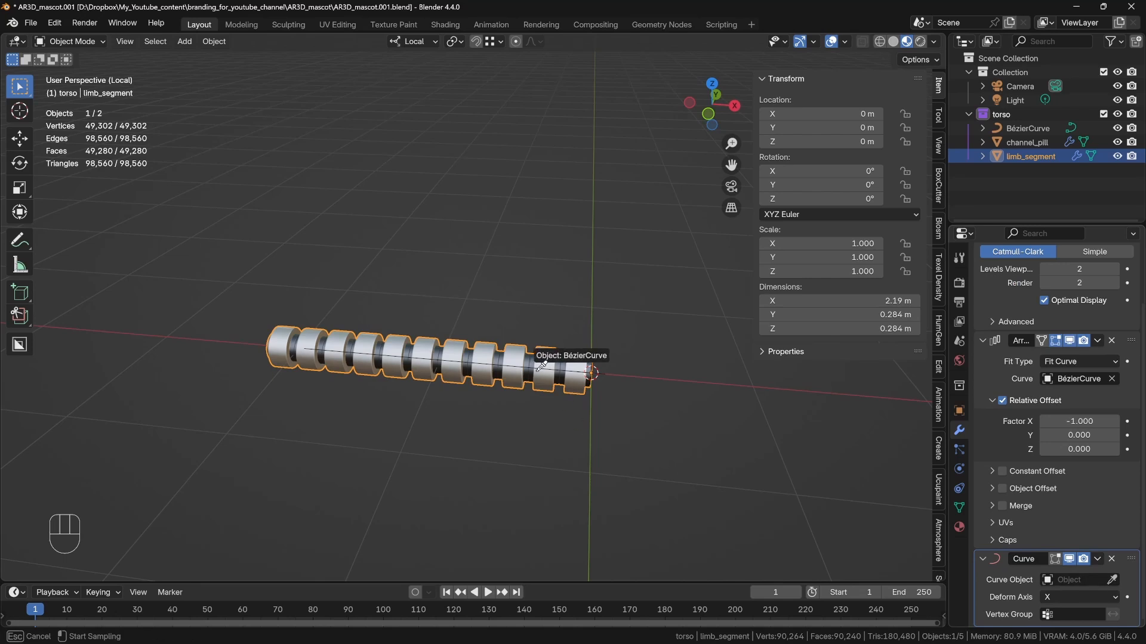
{"action": "left_click", "coordinate": [537, 373]}
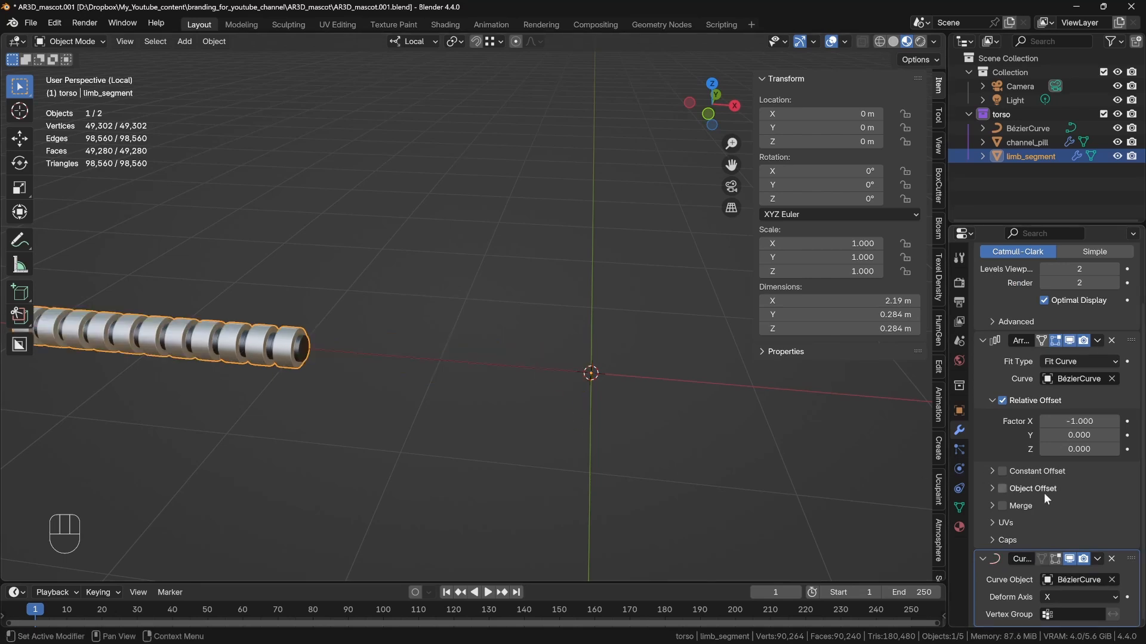
{"action": "left_click", "coordinate": [1084, 598]}
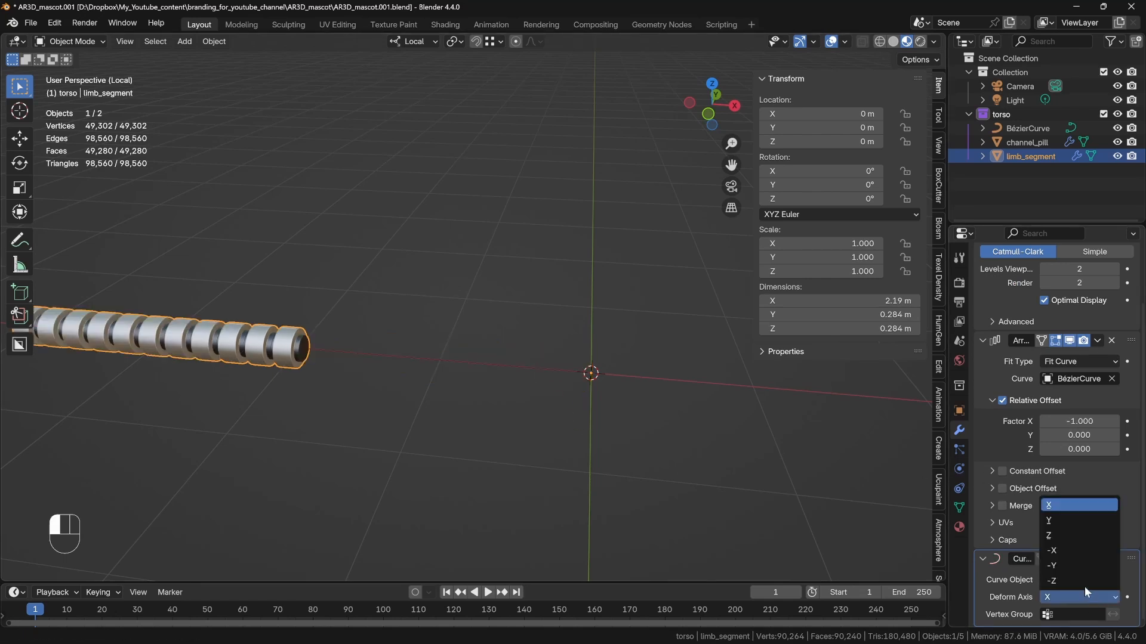
{"action": "left_click", "coordinate": [1072, 554]}
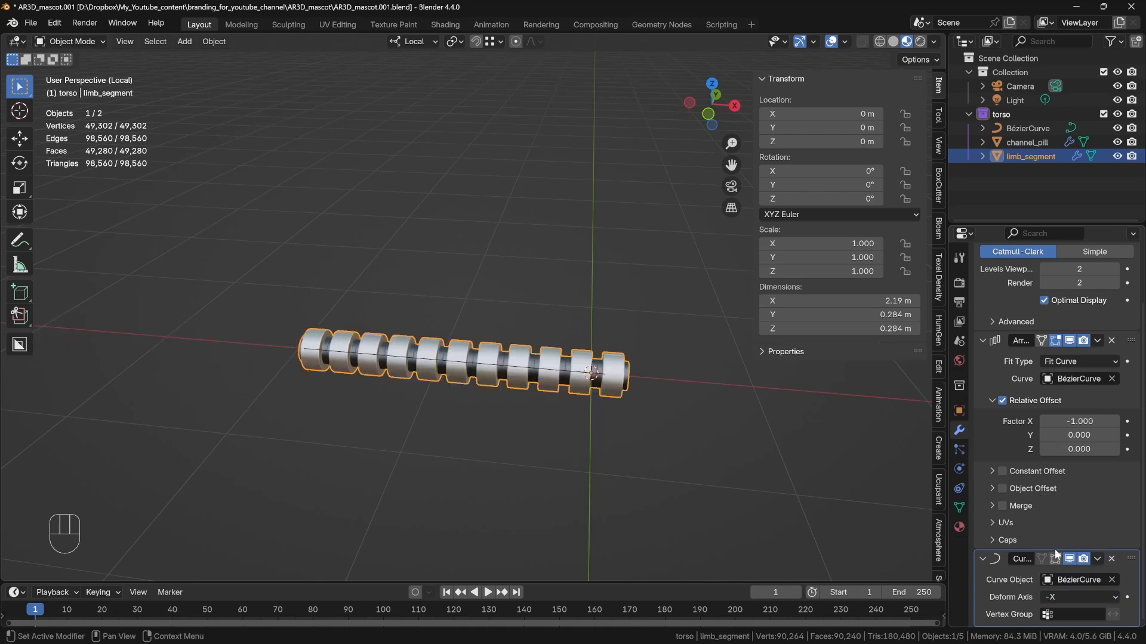
Test the limb's bending by moving and rotating the control point at BézierCurve's far end.
{"action": "left_click", "coordinate": [457, 364]}
{"action": "key", "text": "Tab"}
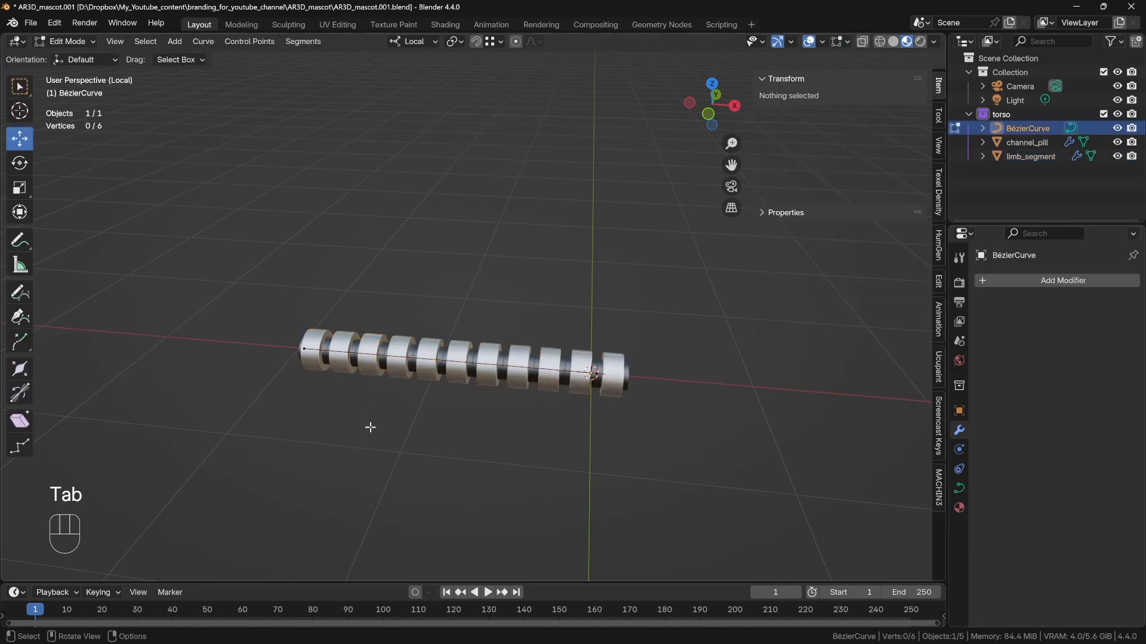
{"action": "left_click", "coordinate": [303, 350]}
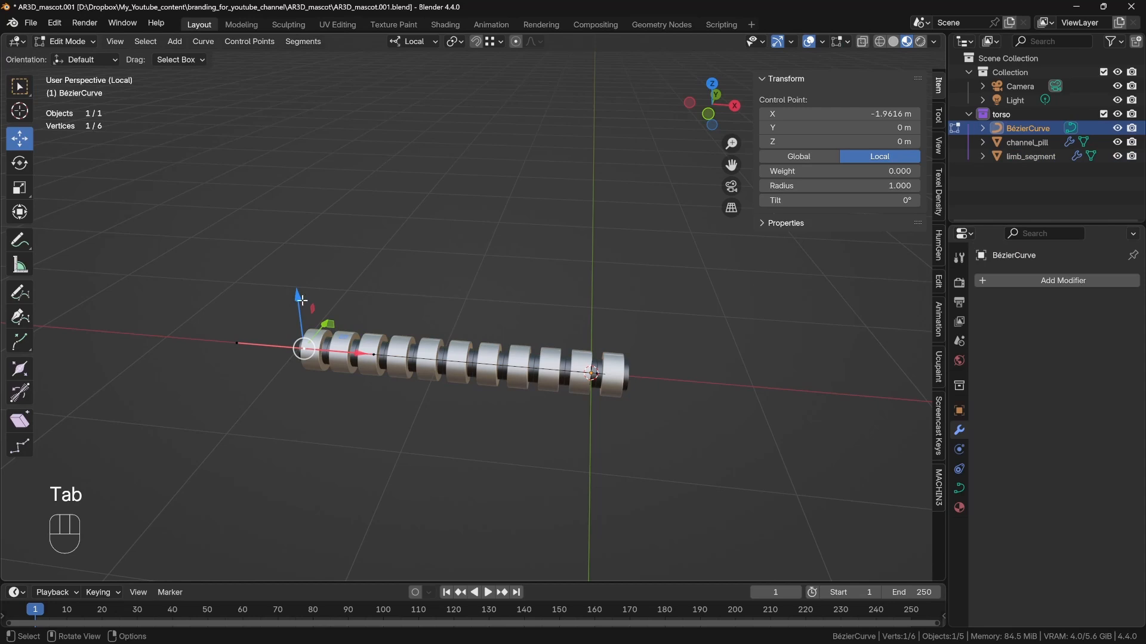
{"action": "left_click_drag", "start_coordinate": [301, 300], "coordinate": [343, 165]}
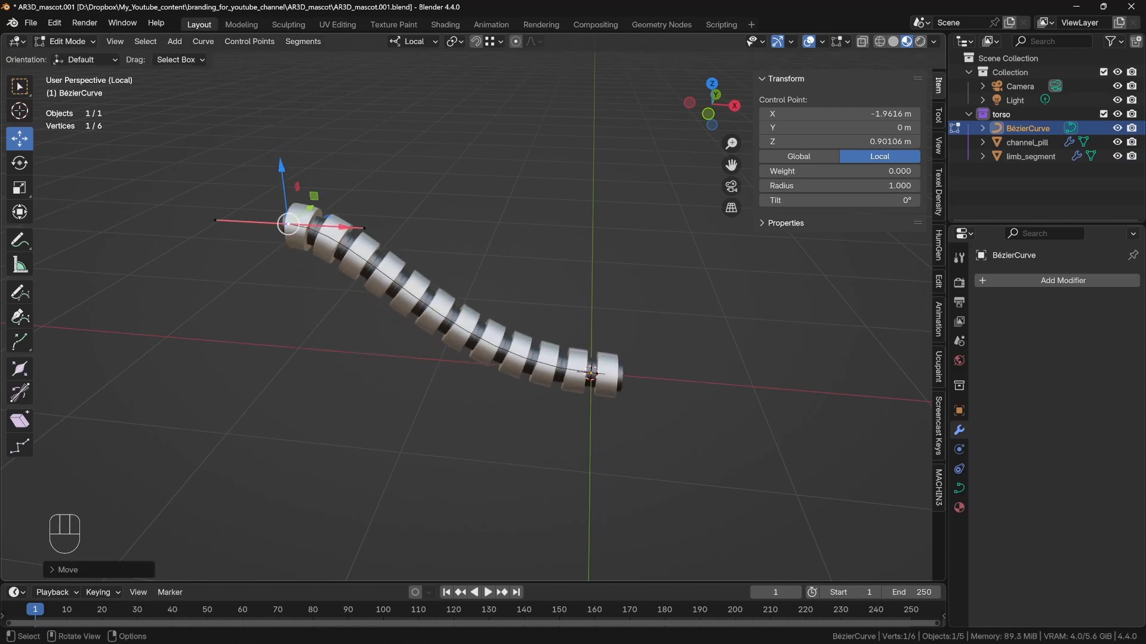
{"action": "key", "text": "r"}
{"action": "left_click", "coordinate": [463, 271]}
{"action": "key", "text": "g"}
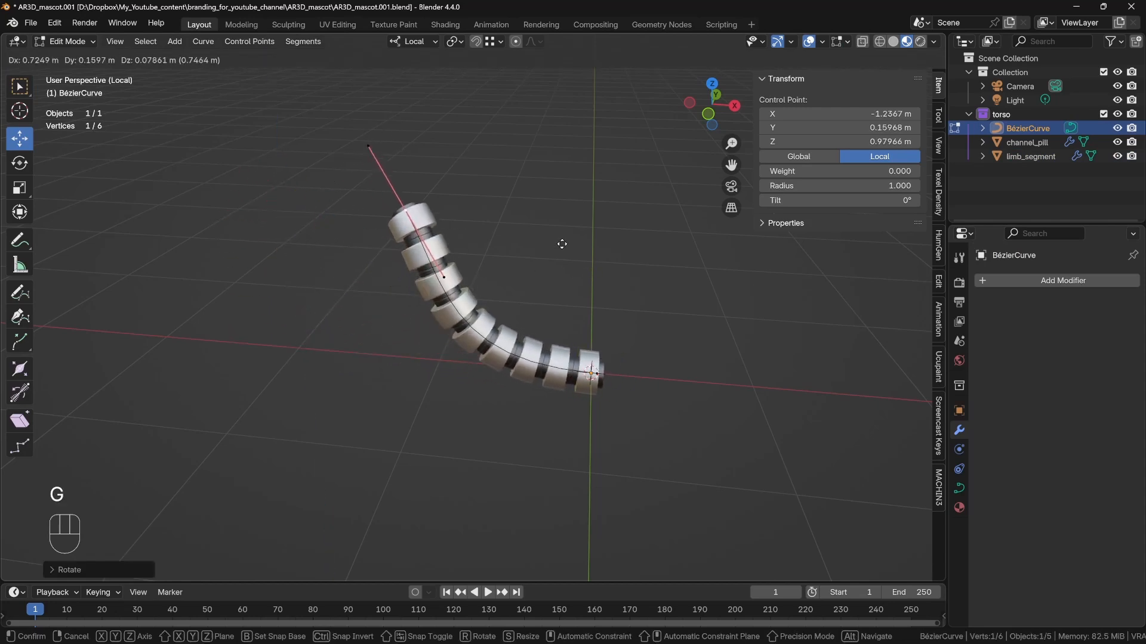
{"action": "left_click", "coordinate": [467, 245]}
{"action": "key", "text": "g"}
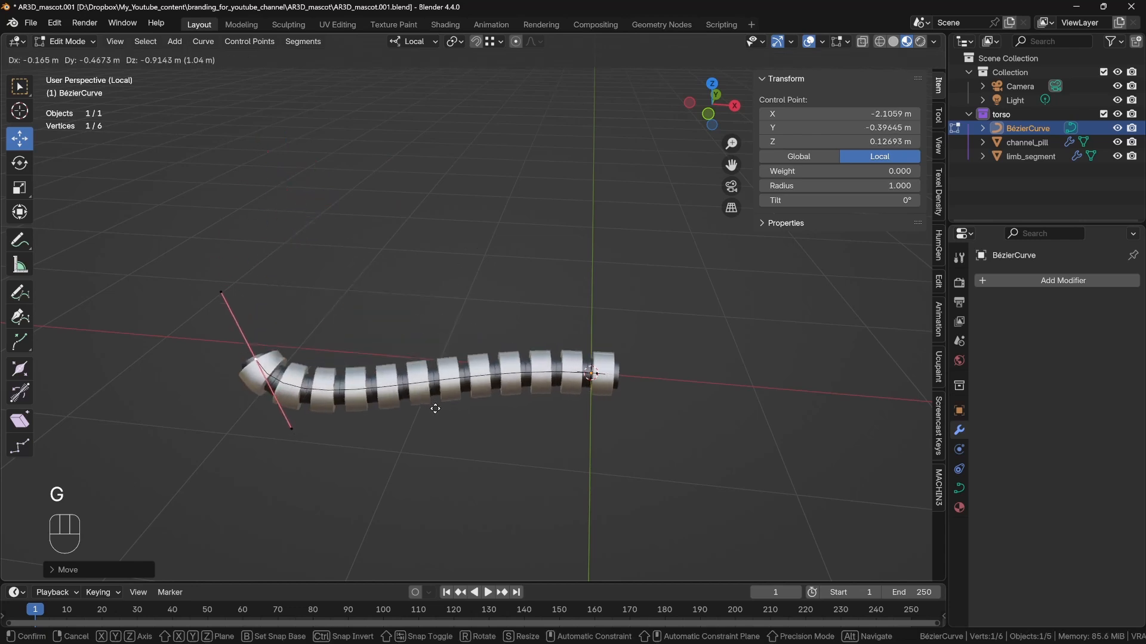
{"action": "left_click", "coordinate": [466, 269]}
Undo the test moves and rotation of BézierCurve's far control point.
{"action": "key", "text": "ctrl+z"}
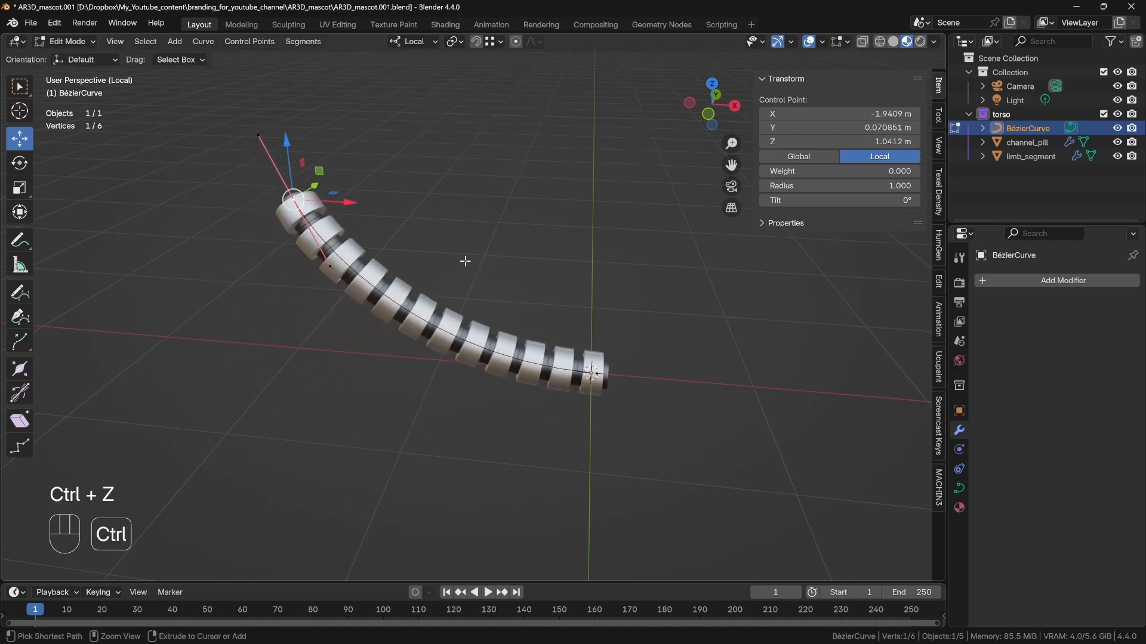
{"action": "key", "text": "ctrl+z"}
{"action": "key", "text": "ctrl+z"}
{"action": "key", "text": "ctrl+z"}
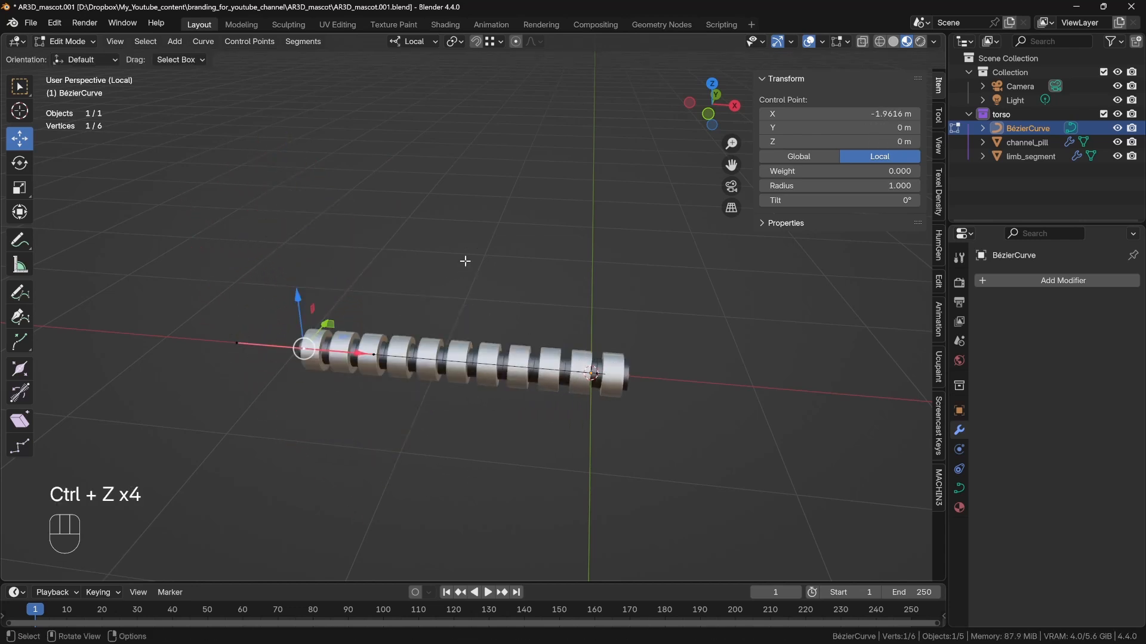
Leave curve editing and save the project as a new incremental version.
{"action": "key", "text": "Tab"}
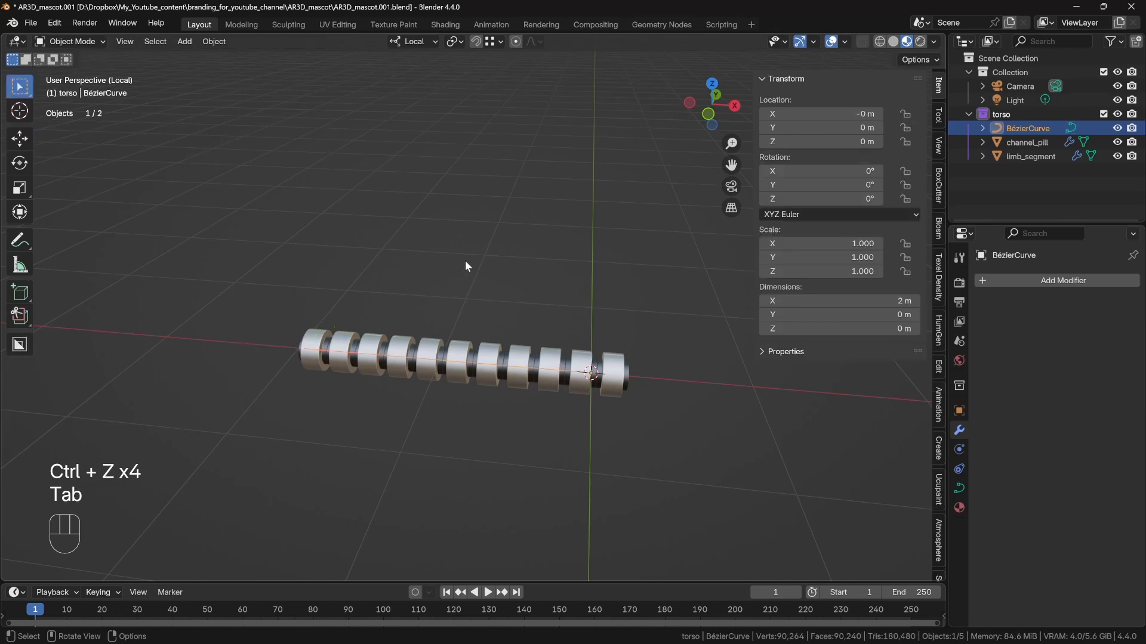
{"action": "key", "text": "ctrl+s"}
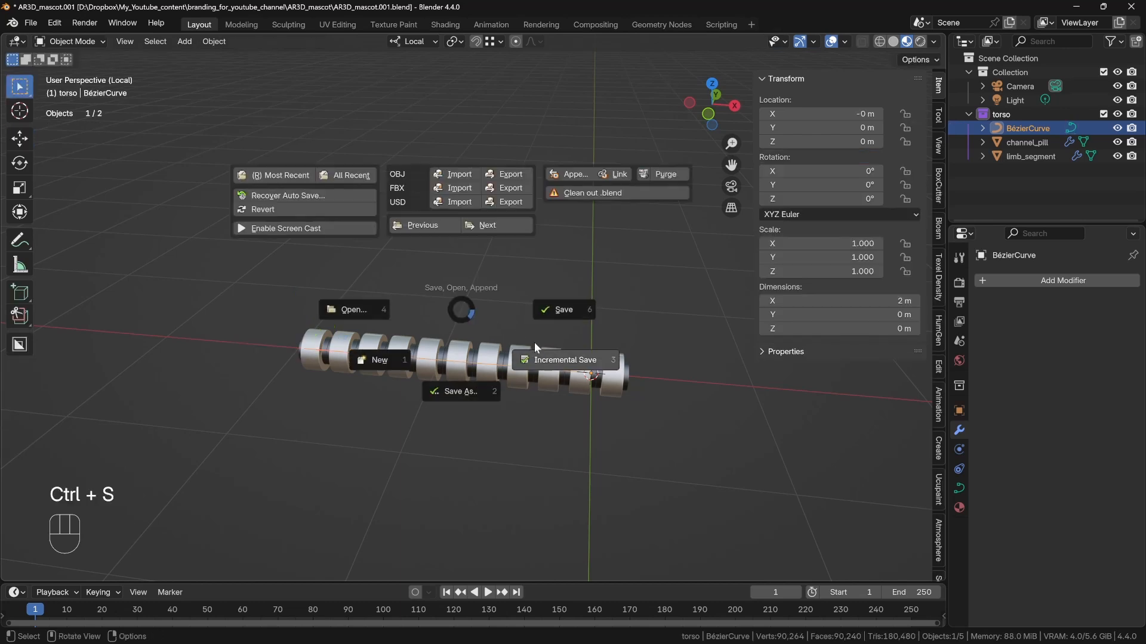
{"action": "left_click", "coordinate": [552, 359]}
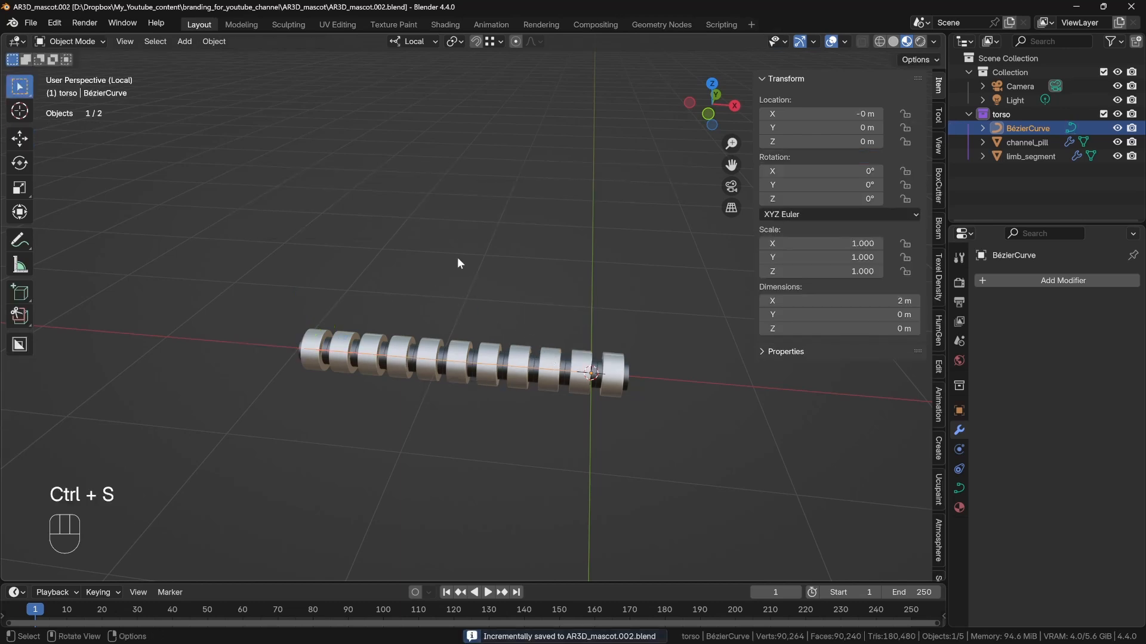
Examine limb_segment's end at the origin up close, from the top view and in perspective, against the curve's end.
{"action": "left_click", "coordinate": [612, 363]}
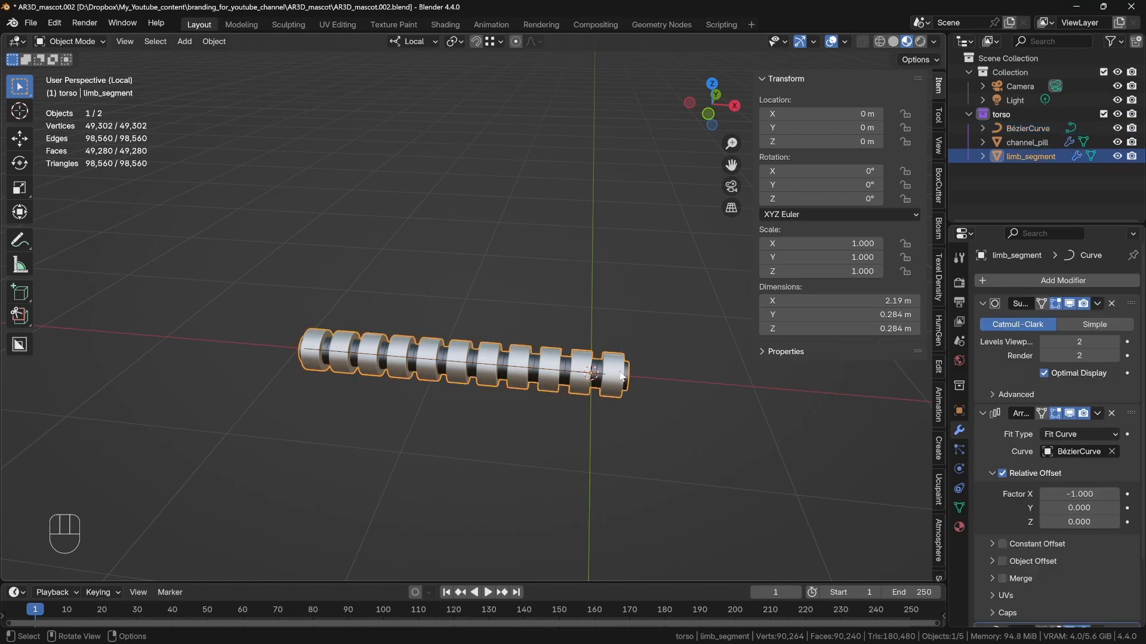
{"action": "middle_click_drag", "start_coordinate": [619, 372], "coordinate": [556, 345], "text": "shift"}
{"action": "scroll", "coordinate": [556, 346], "scroll_direction": "up", "scroll_amount": 4}
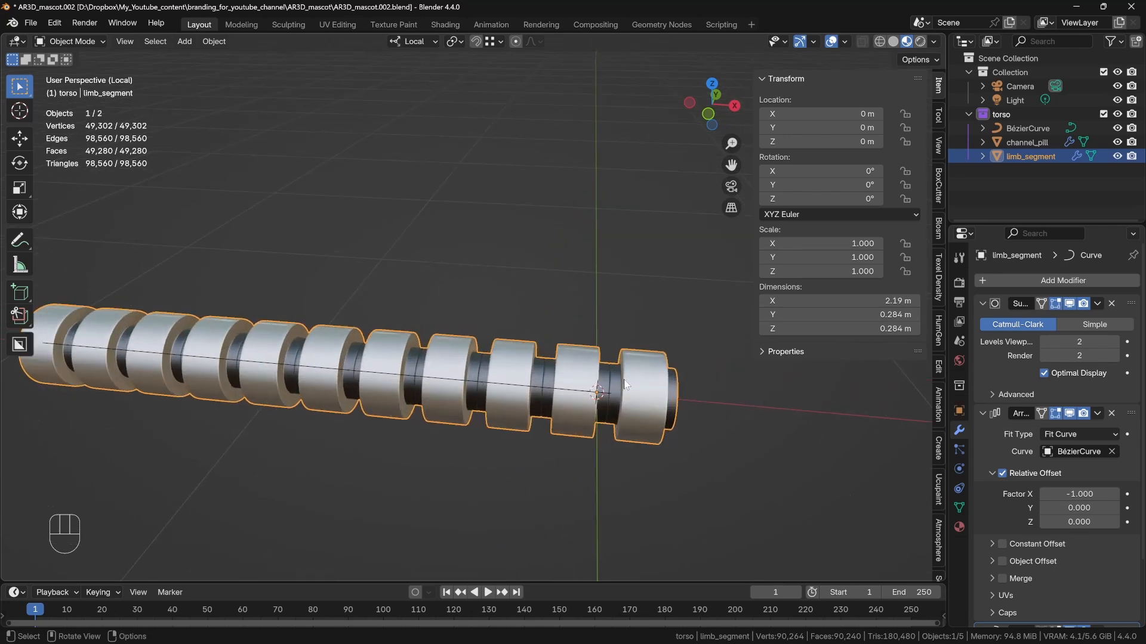
{"action": "middle_click_drag", "start_coordinate": [626, 384], "coordinate": [611, 351]}
{"action": "key", "text": "KP_7"}
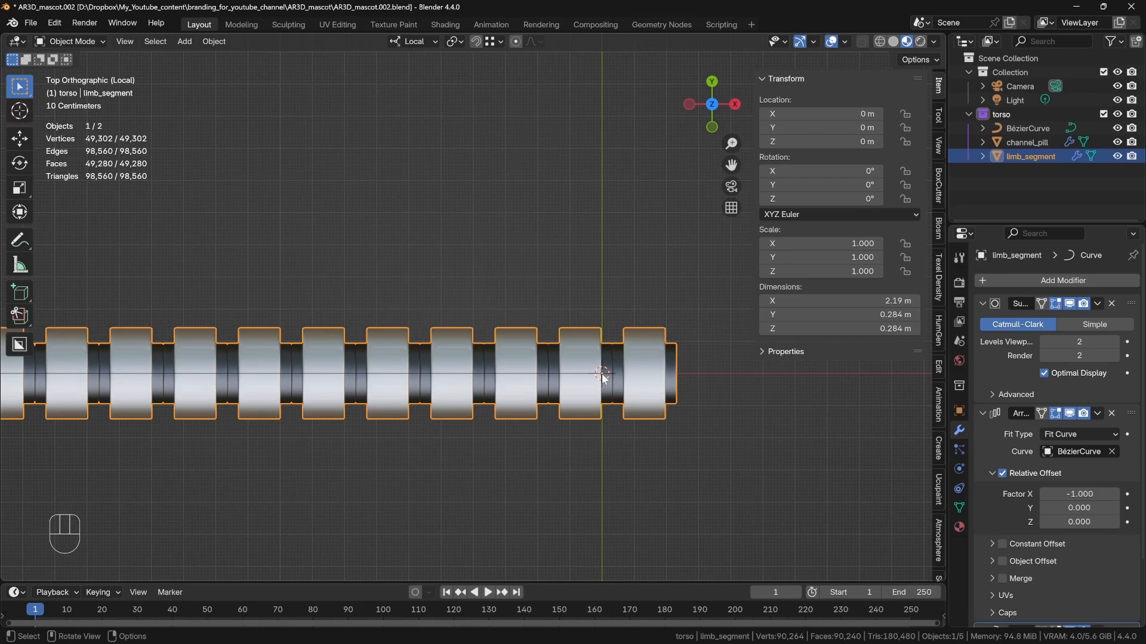
{"action": "scroll", "coordinate": [600, 402], "scroll_direction": "down", "scroll_amount": 3}
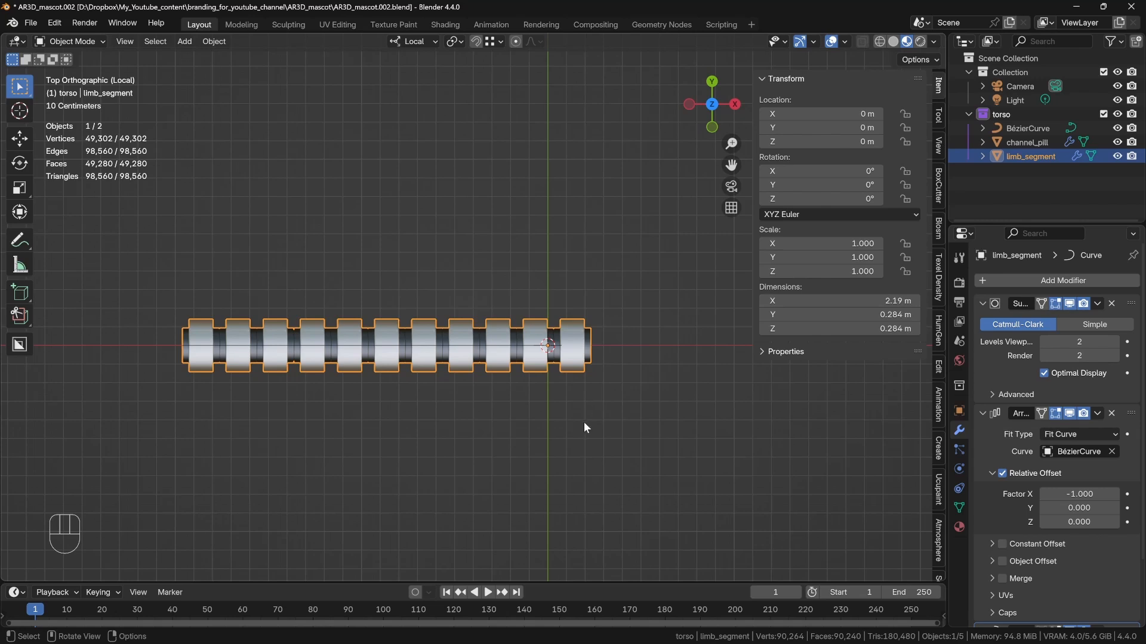
{"action": "middle_click_drag", "start_coordinate": [583, 421], "coordinate": [559, 317]}
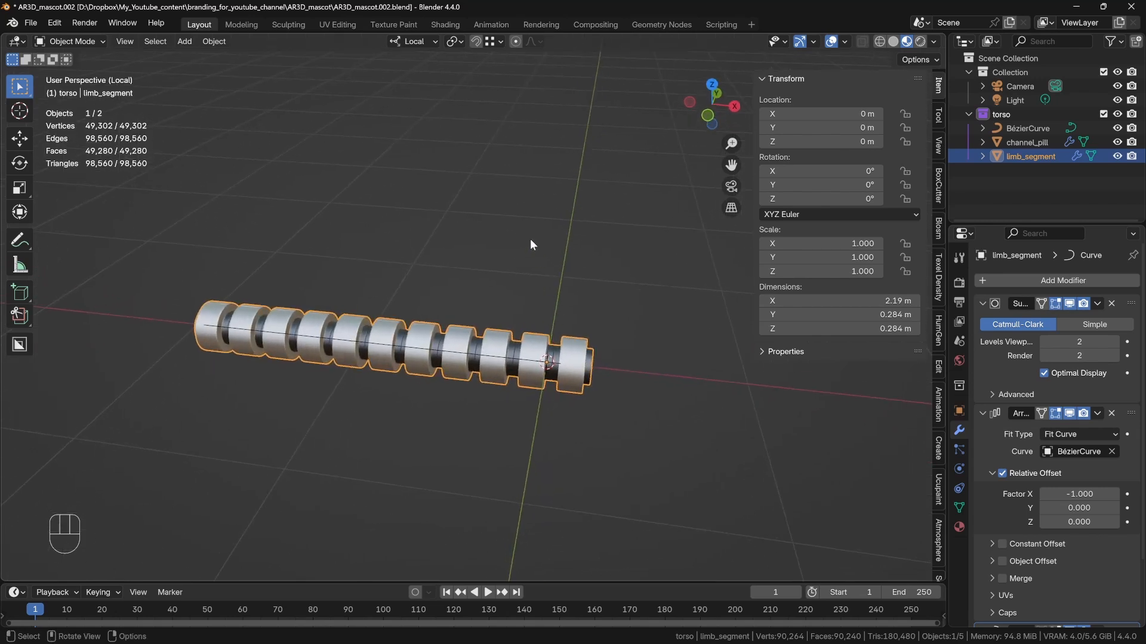
Save the current project file.
{"action": "key", "text": "ctrl+s"}
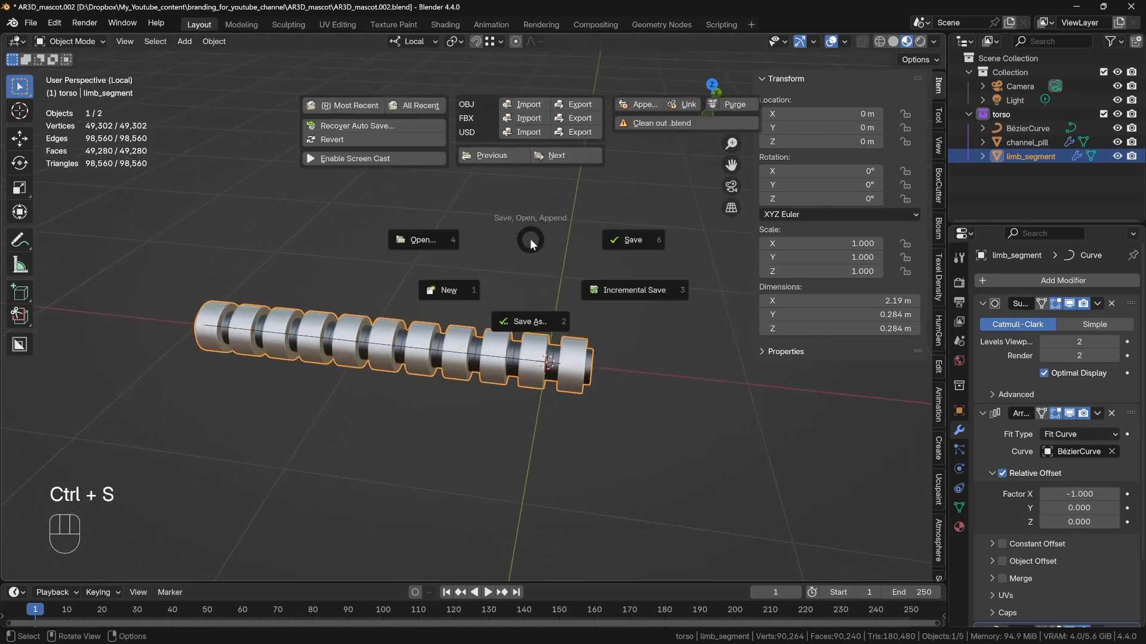
{"action": "left_click", "coordinate": [617, 237]}
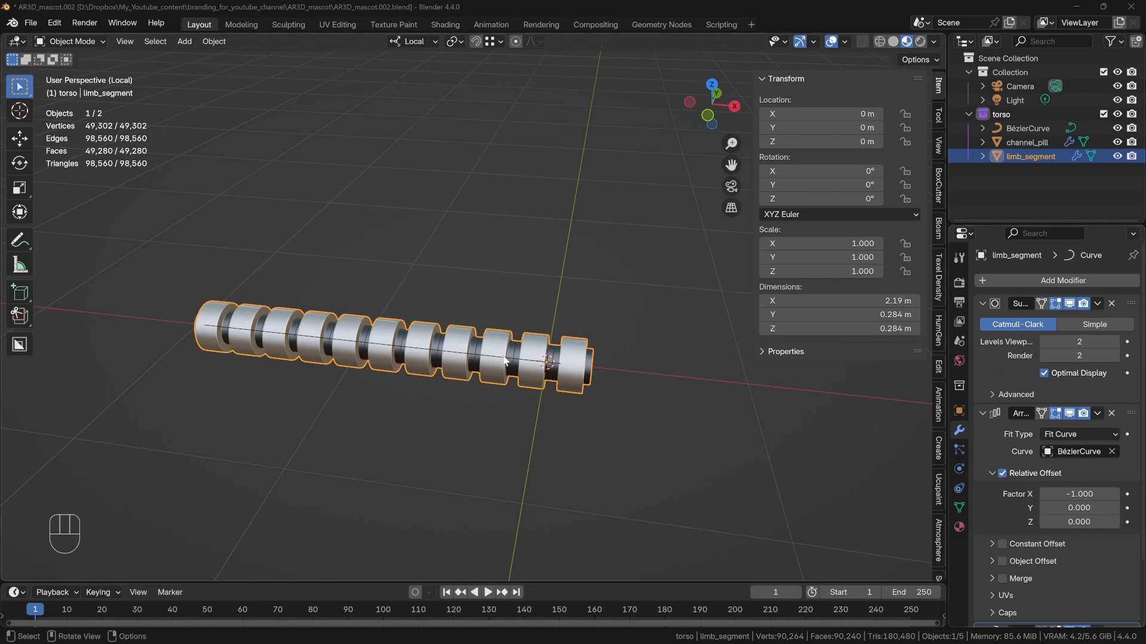
Shorten the handle on the limb side of BézierCurve's control point near the origin by changing its X coordinate.
{"action": "left_click", "coordinate": [530, 367]}
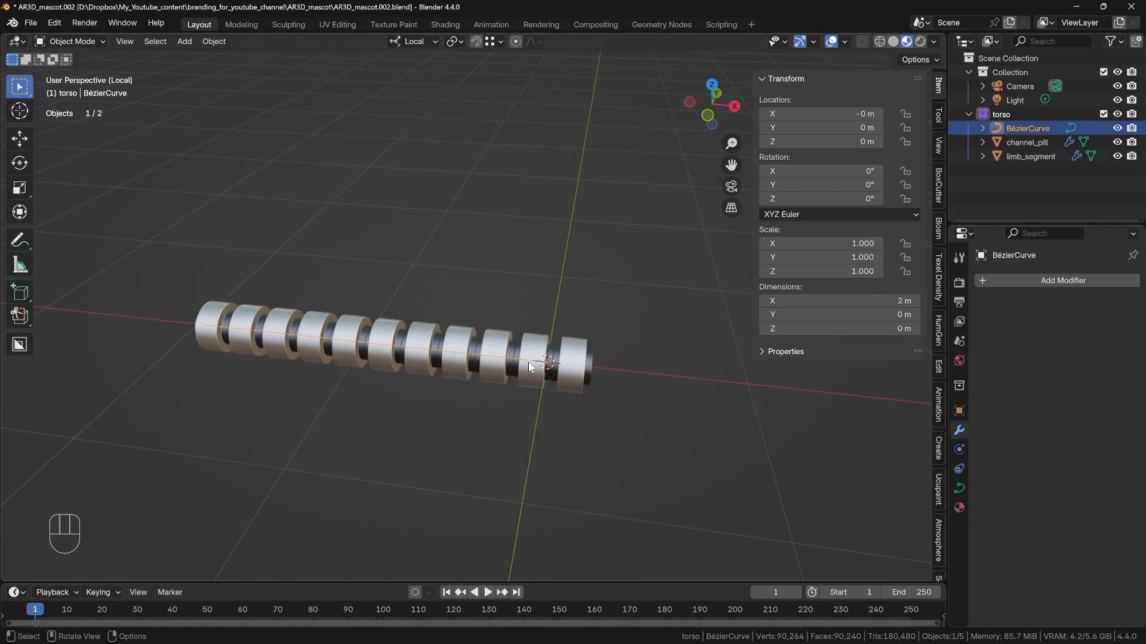
{"action": "key", "text": "Tab"}
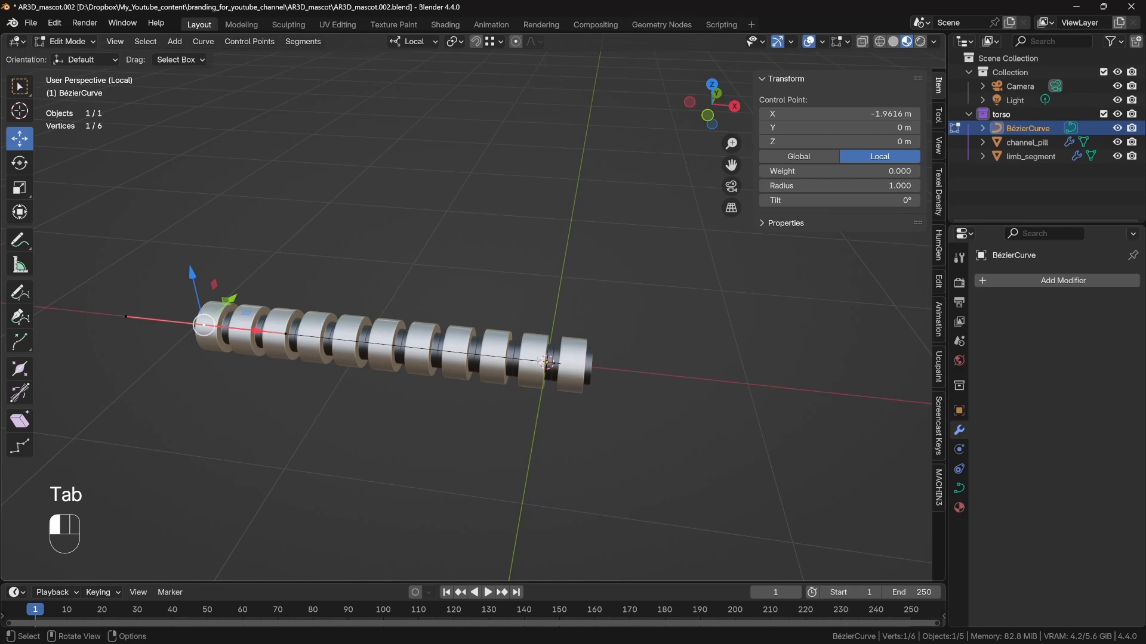
{"action": "left_click", "coordinate": [547, 359]}
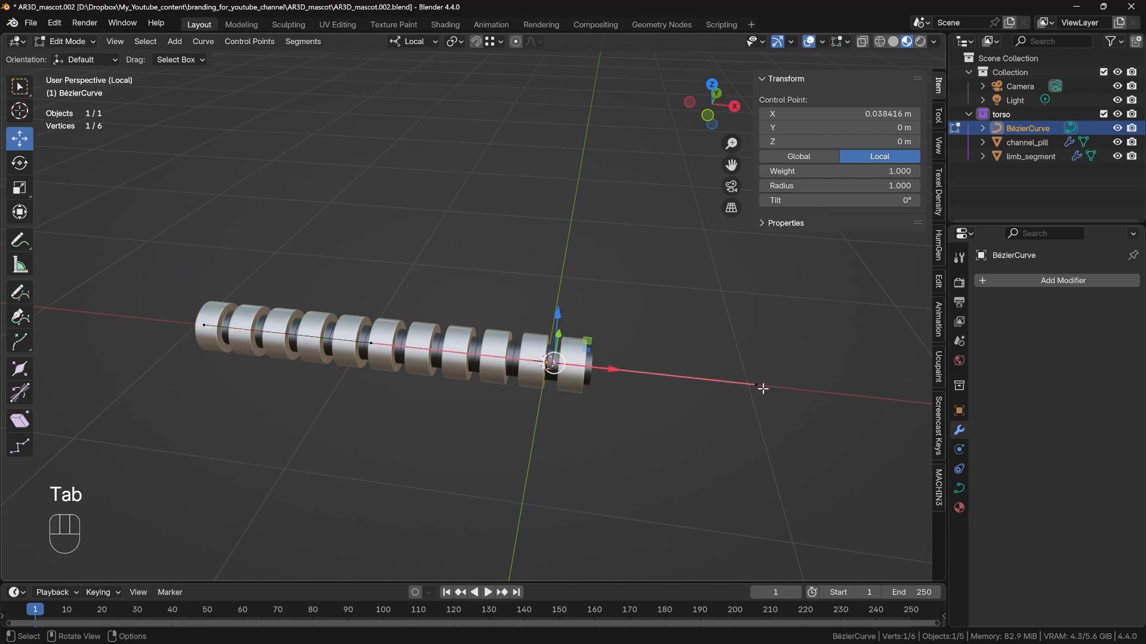
{"action": "left_click", "coordinate": [371, 343]}
{"action": "left_click", "coordinate": [838, 114]}
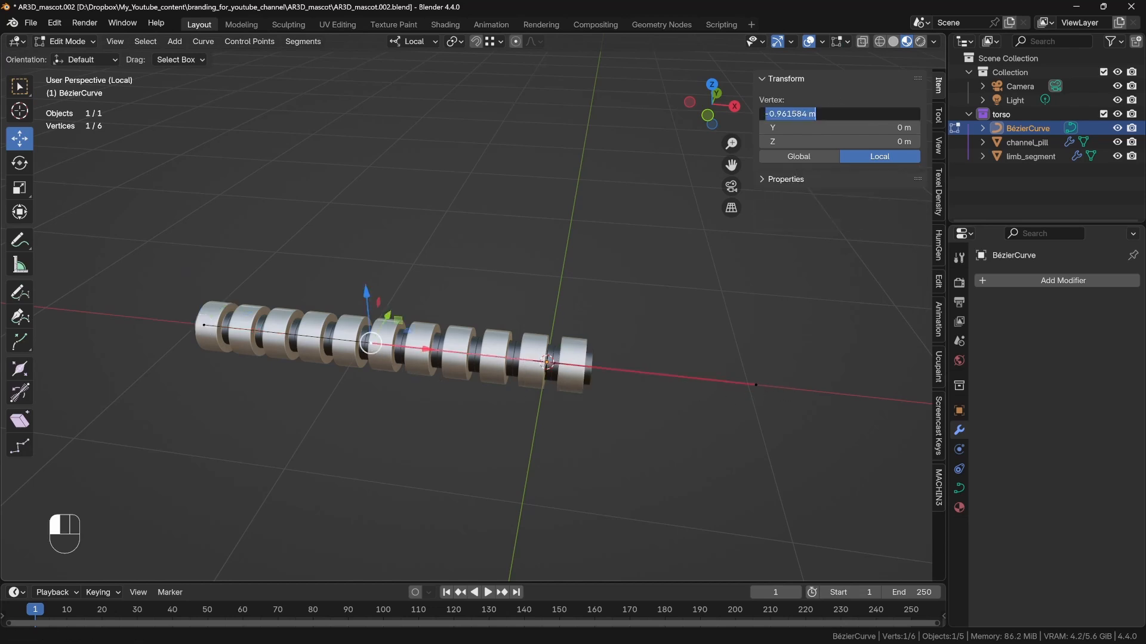
{"action": "key", "text": "BackSpace"}
{"action": "key", "text": "BackSpace"}
{"action": "key", "text": "BackSpace"}
{"action": "key", "text": "BackSpace"}
{"action": "key", "text": "Tab"}
Set the X coordinate of the outer handle of BézierCurve's near-origin control point to 0.5 m.
{"action": "left_click", "coordinate": [753, 383]}
{"action": "left_click", "coordinate": [754, 384]}
{"action": "left_click", "coordinate": [838, 114]}
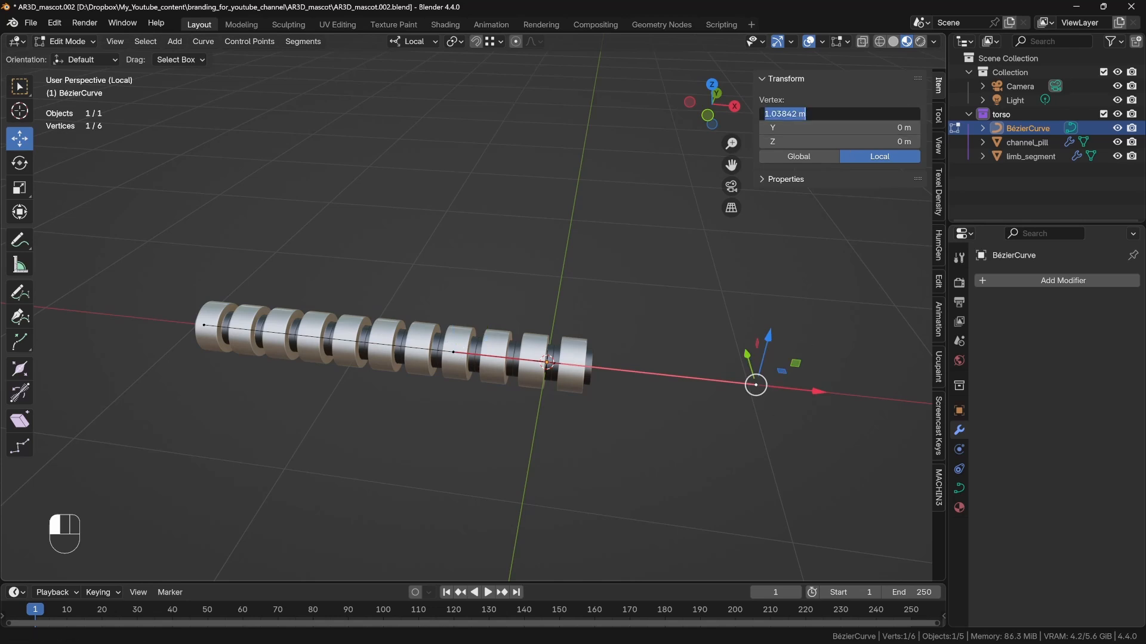
{"action": "type", "text": "0.5"}
{"action": "key", "text": "Return"}
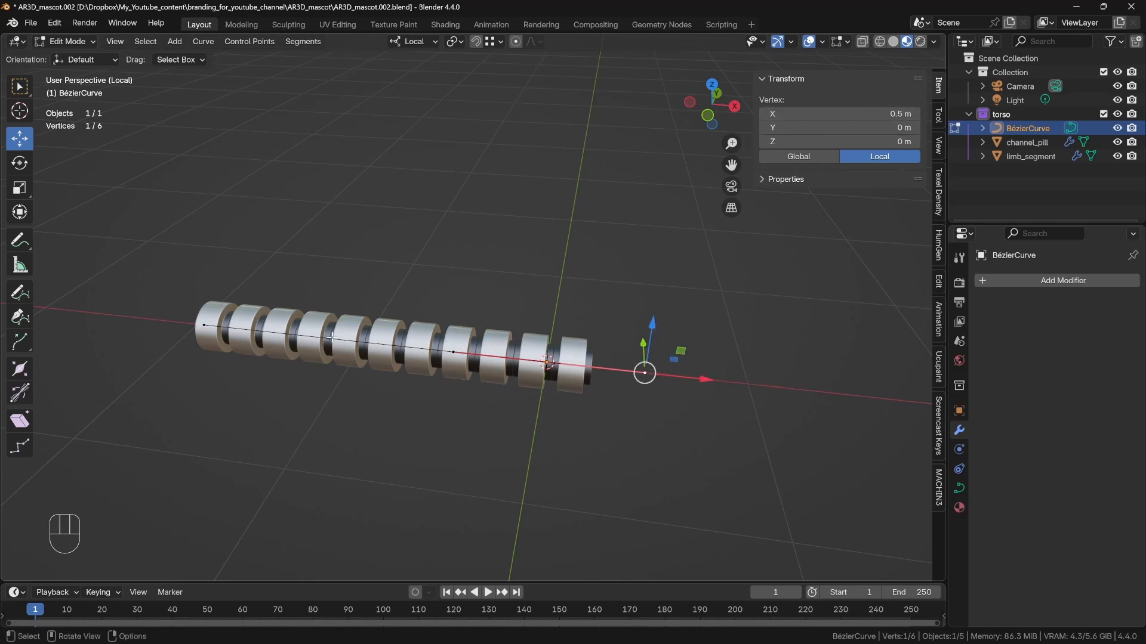
Set the X coordinate of the control point at BézierCurve's far end to -2 m.
{"action": "middle_click_drag", "start_coordinate": [525, 288], "coordinate": [541, 332]}
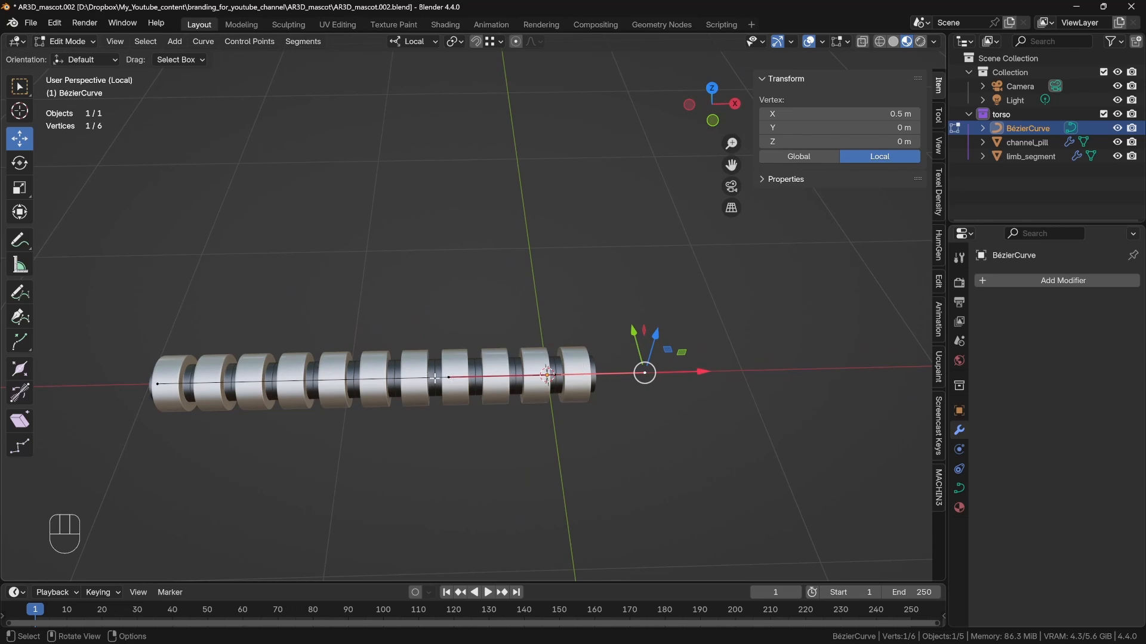
{"action": "left_click", "coordinate": [159, 384]}
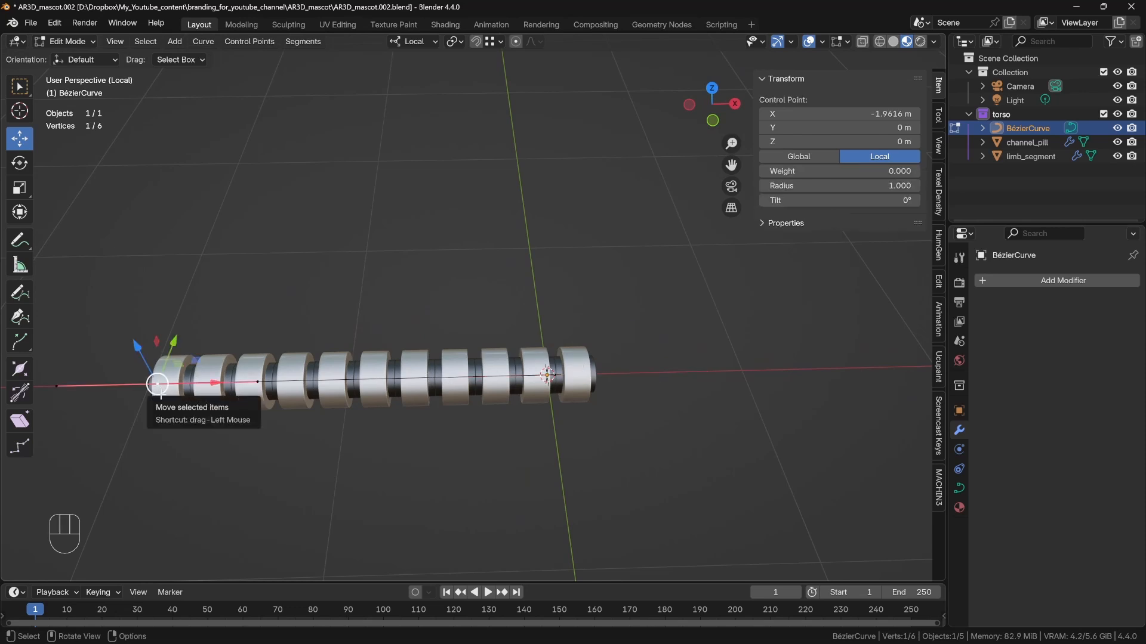
{"action": "left_click", "coordinate": [841, 114]}
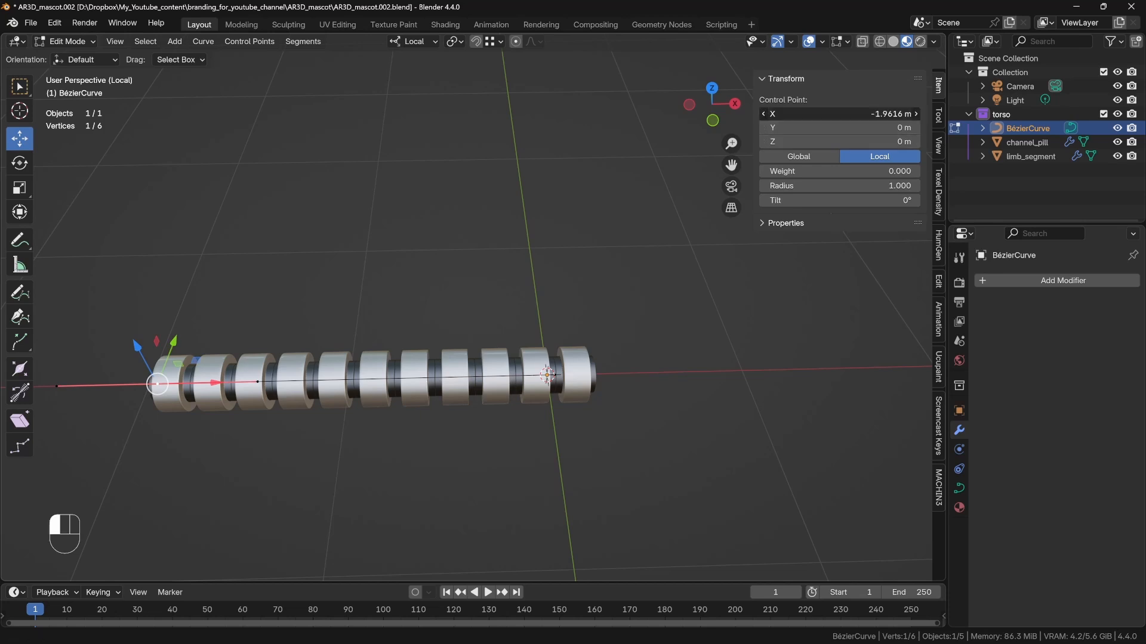
{"action": "key", "text": "BackSpace"}
{"action": "type", "text": "-2"}
{"action": "key", "text": "Return"}
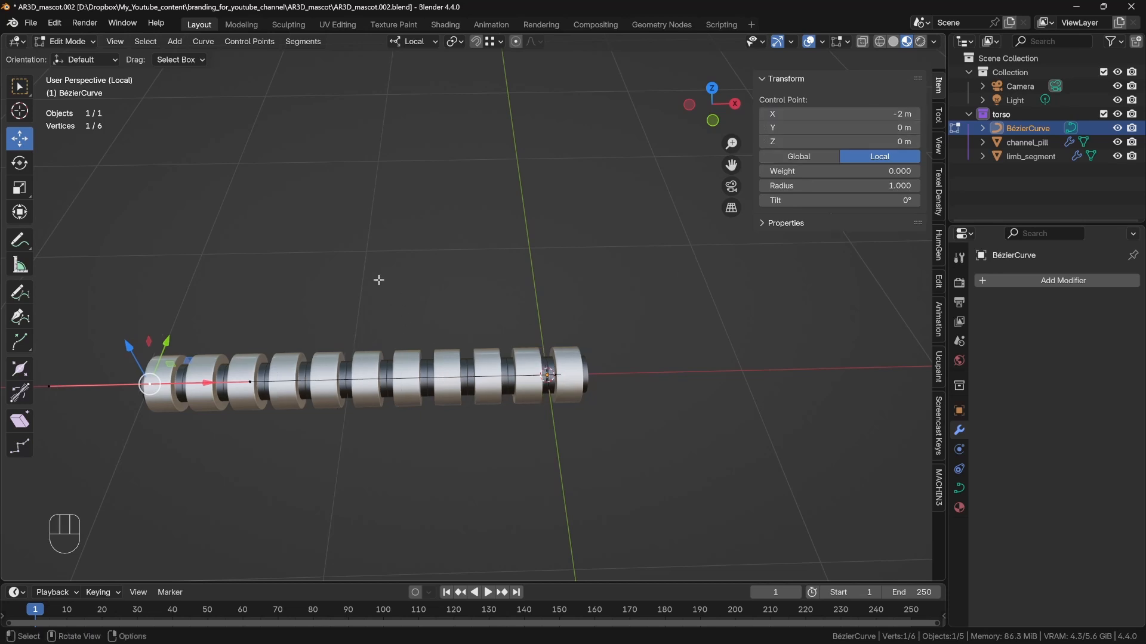
Check the X coordinates of both handles on BézierCurve's far-end control point.
{"action": "middle_click_drag", "start_coordinate": [347, 268], "coordinate": [345, 362], "text": "shift"}
{"action": "left_click", "coordinate": [273, 375]}
{"action": "left_click", "coordinate": [835, 113]}
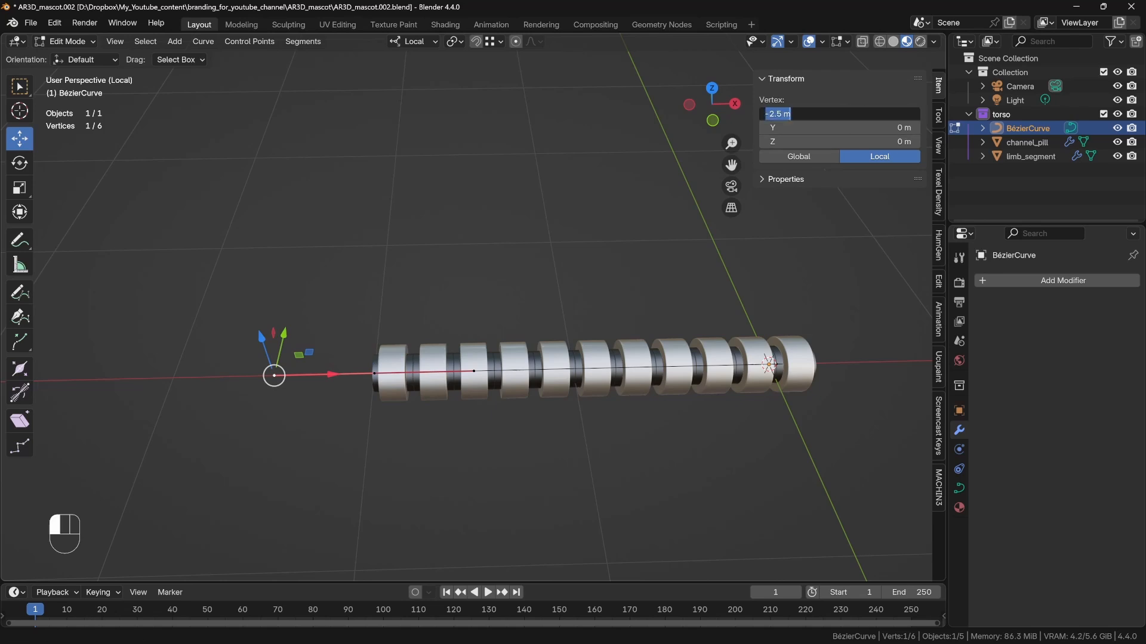
{"action": "key", "text": "Escape"}
{"action": "left_click", "coordinate": [474, 371]}
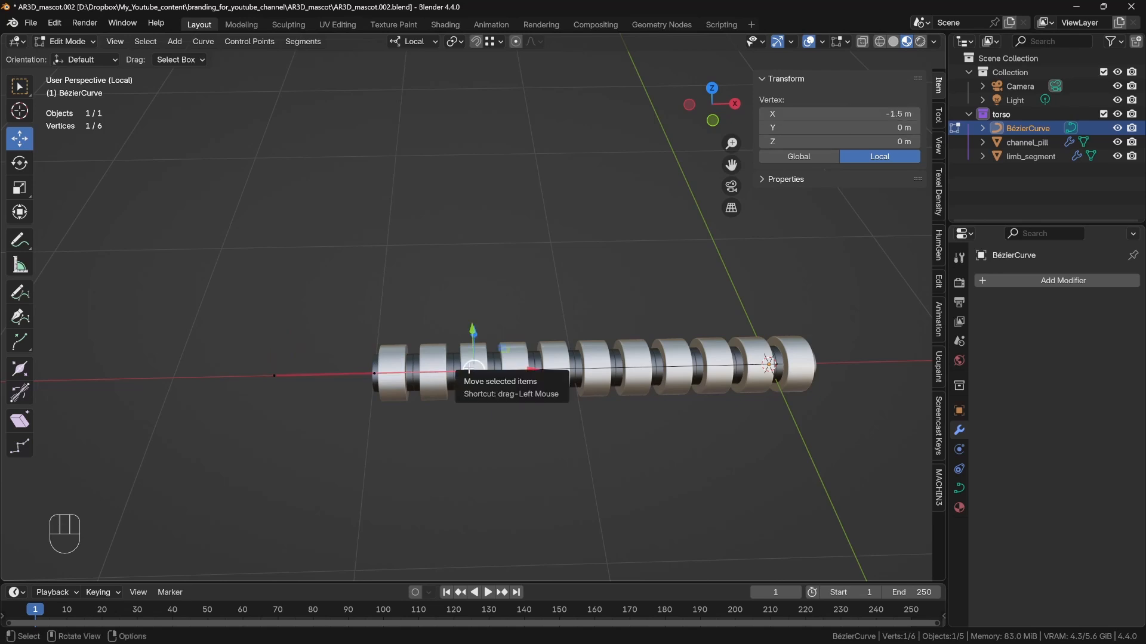
{"action": "mouse_move", "coordinate": [525, 278]}
{"action": "middle_mouse_down"}
{"action": "mouse_move", "coordinate": [527, 238]}
{"action": "mouse_move", "coordinate": [519, 261]}
{"action": "middle_mouse_up"}
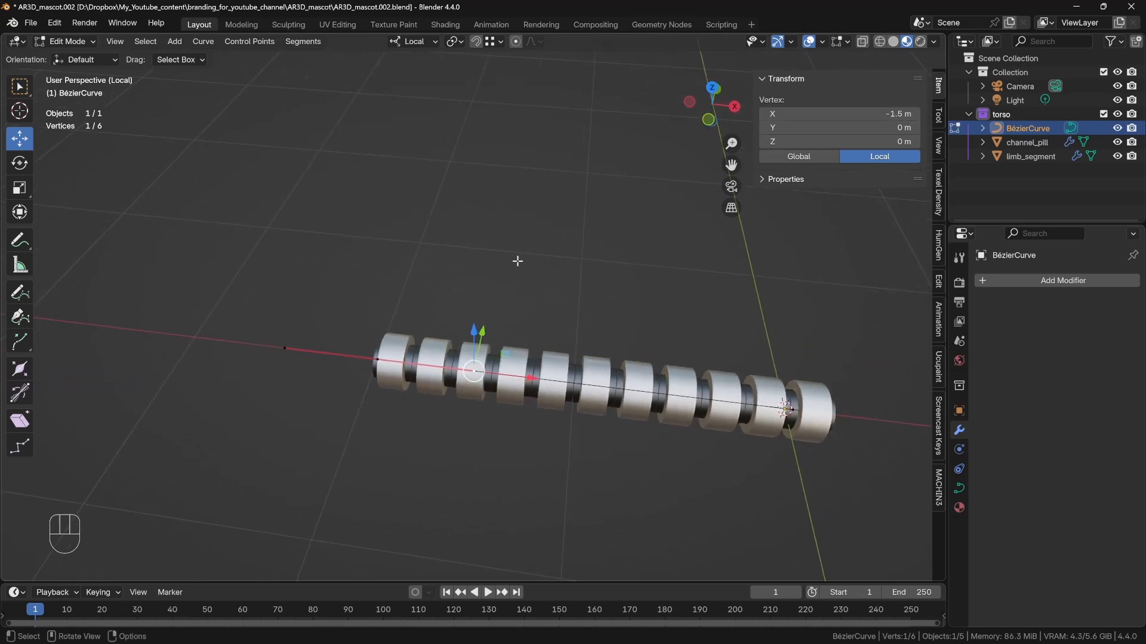
Subdivide the whole BézierCurve once to add a control point at its middle, then clear the selection.
{"action": "middle_click_drag", "start_coordinate": [586, 281], "coordinate": [506, 243], "text": "shift"}
{"action": "key", "text": "a"}
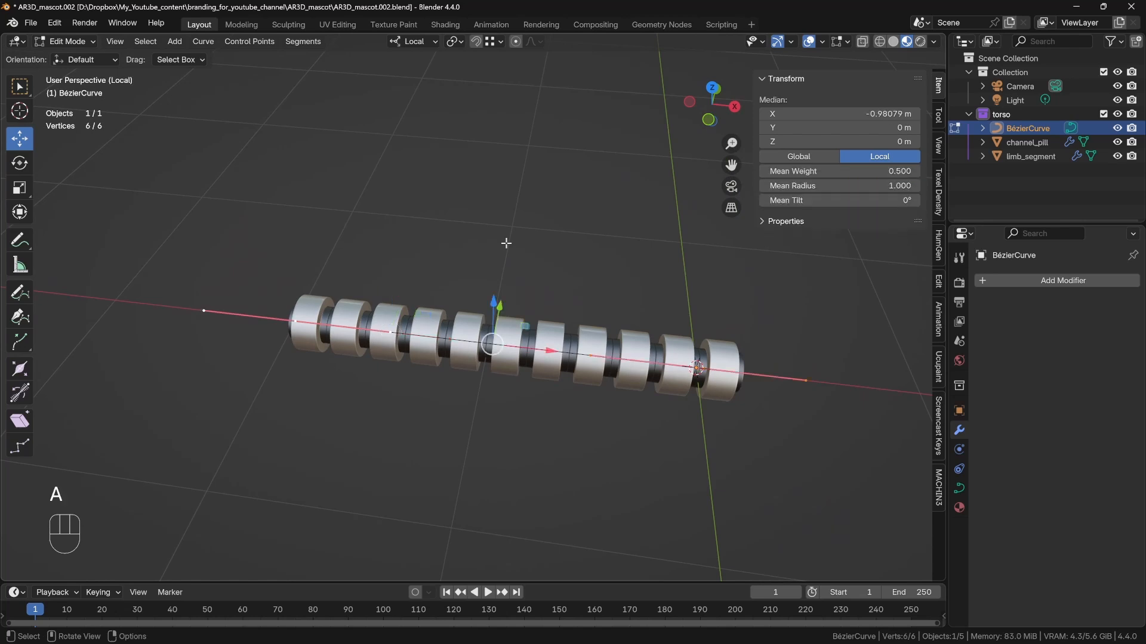
{"action": "right_click", "coordinate": [462, 346]}
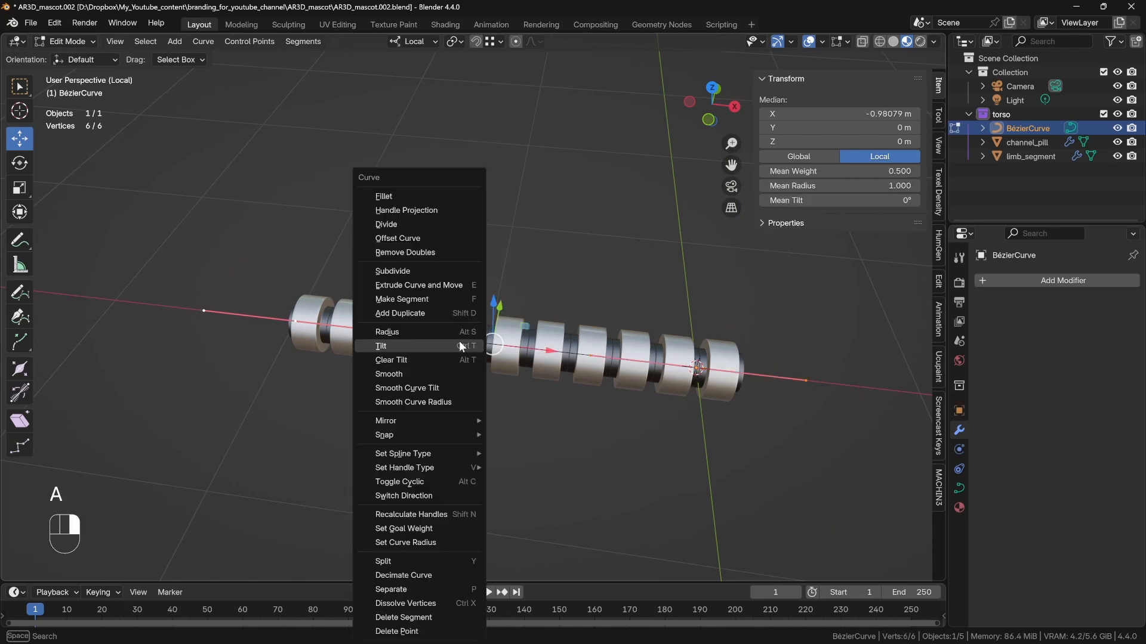
{"action": "left_click", "coordinate": [434, 270]}
{"action": "middle_click_drag", "start_coordinate": [583, 311], "coordinate": [567, 259]}
{"action": "left_click", "coordinate": [568, 259]}
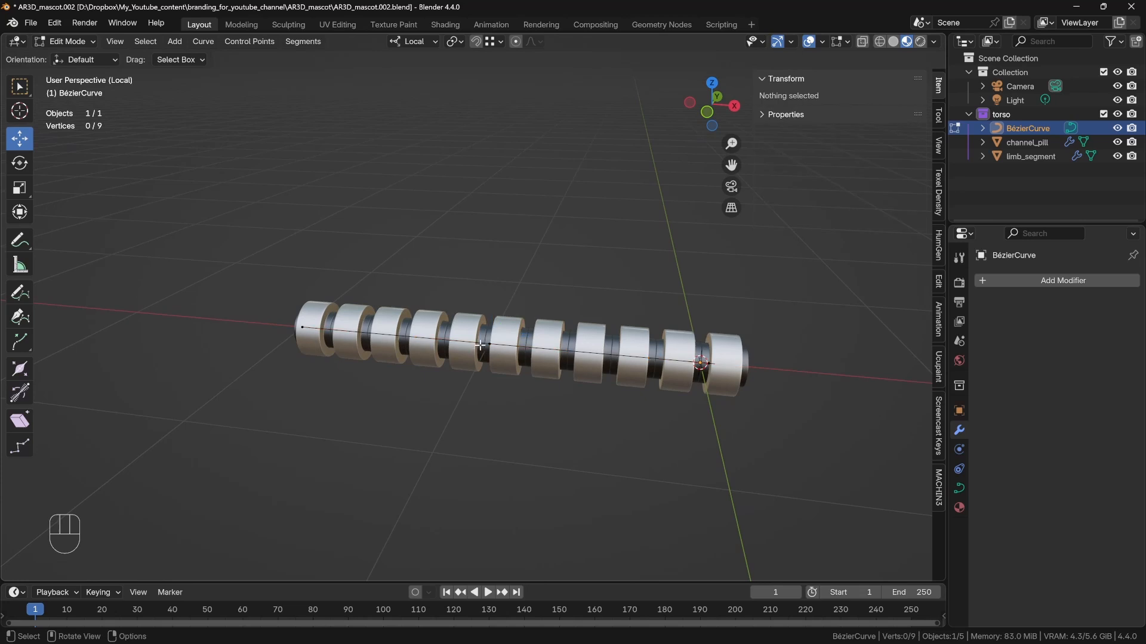
Try bending the limb by moving BézierCurve's middle control point upward and rotating it.
{"action": "left_click", "coordinate": [489, 344]}
{"action": "left_click_drag", "start_coordinate": [488, 296], "coordinate": [468, 284]}
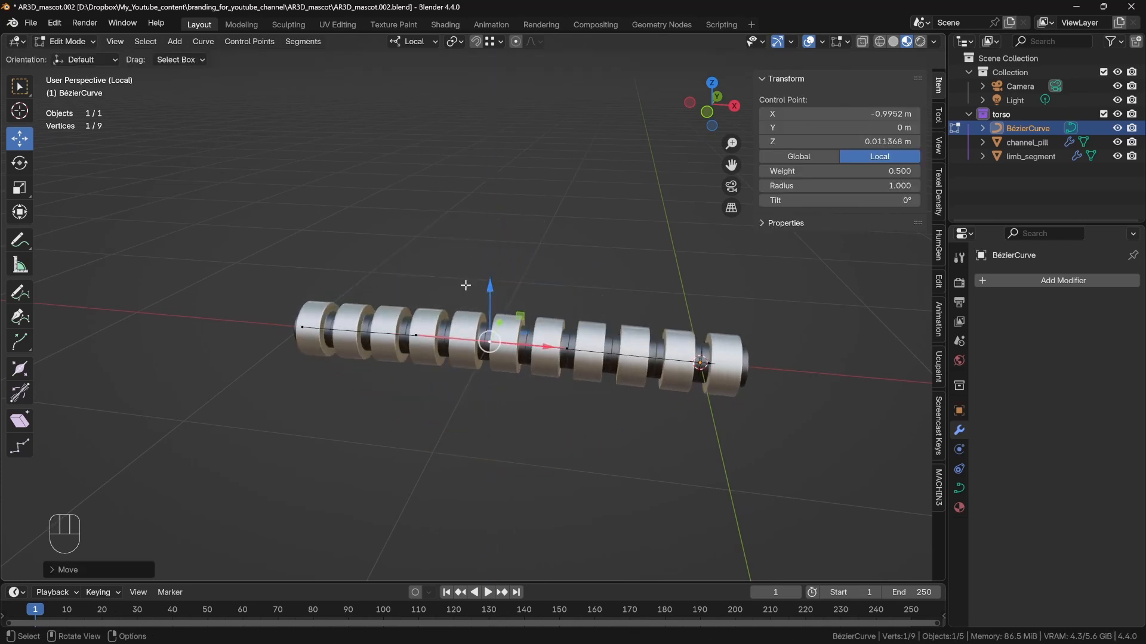
{"action": "key", "text": "g"}
{"action": "left_click", "coordinate": [486, 212]}
{"action": "key", "text": "r"}
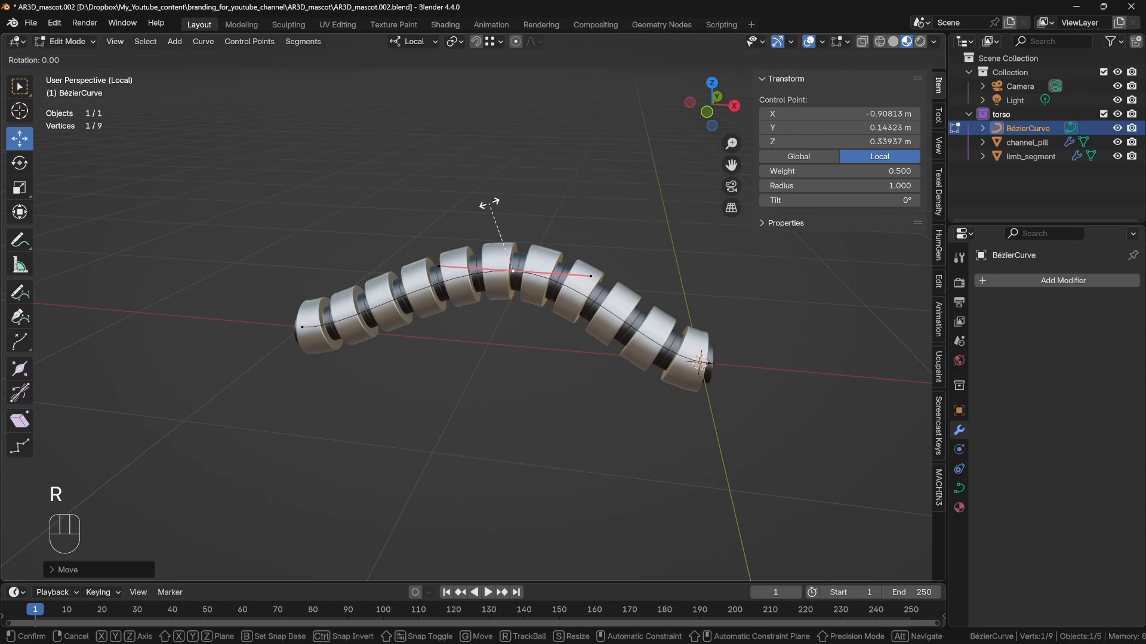
{"action": "left_click", "coordinate": [376, 196]}
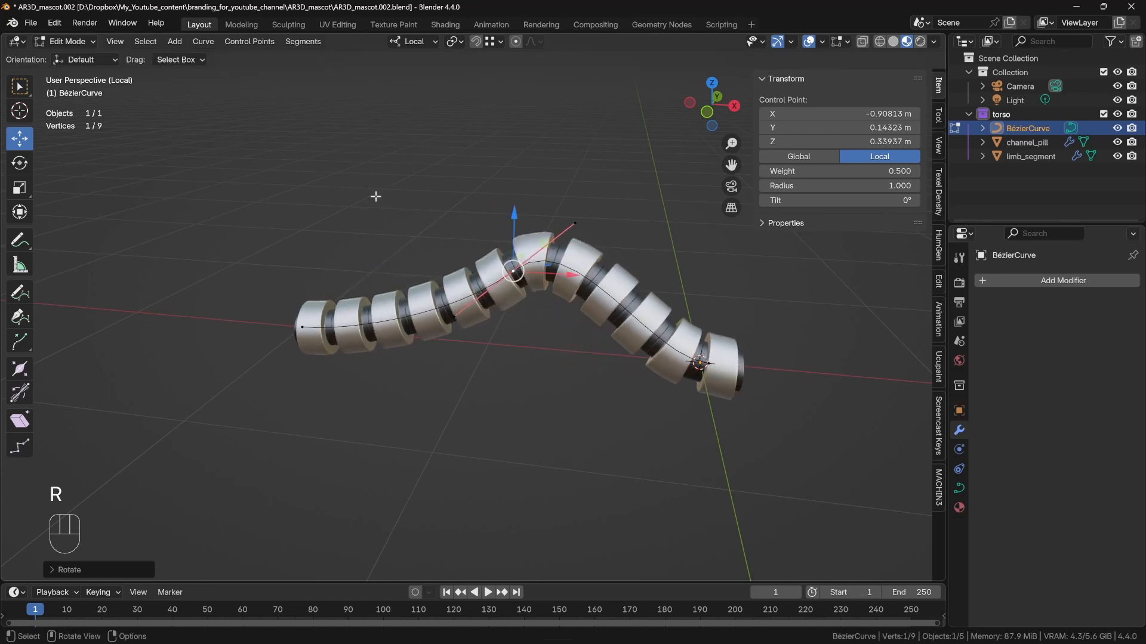
Undo the moves and the rotation of BézierCurve's middle control point.
{"action": "key", "text": "ctrl+z"}
{"action": "key", "text": "ctrl+z"}
{"action": "key", "text": "ctrl+z"}
{"action": "middle_click_drag", "start_coordinate": [375, 196], "coordinate": [389, 295]}
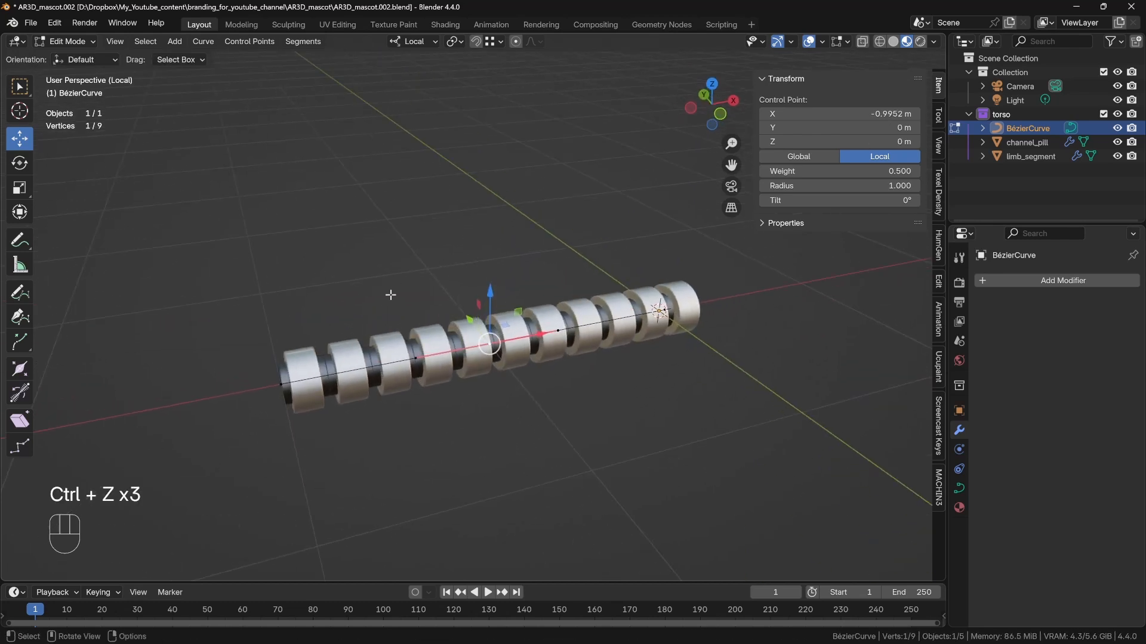
Try rotating the whole BézierCurve in Object Mode, cancel the rotation and return to editing its control points.
{"action": "left_click", "coordinate": [283, 380]}
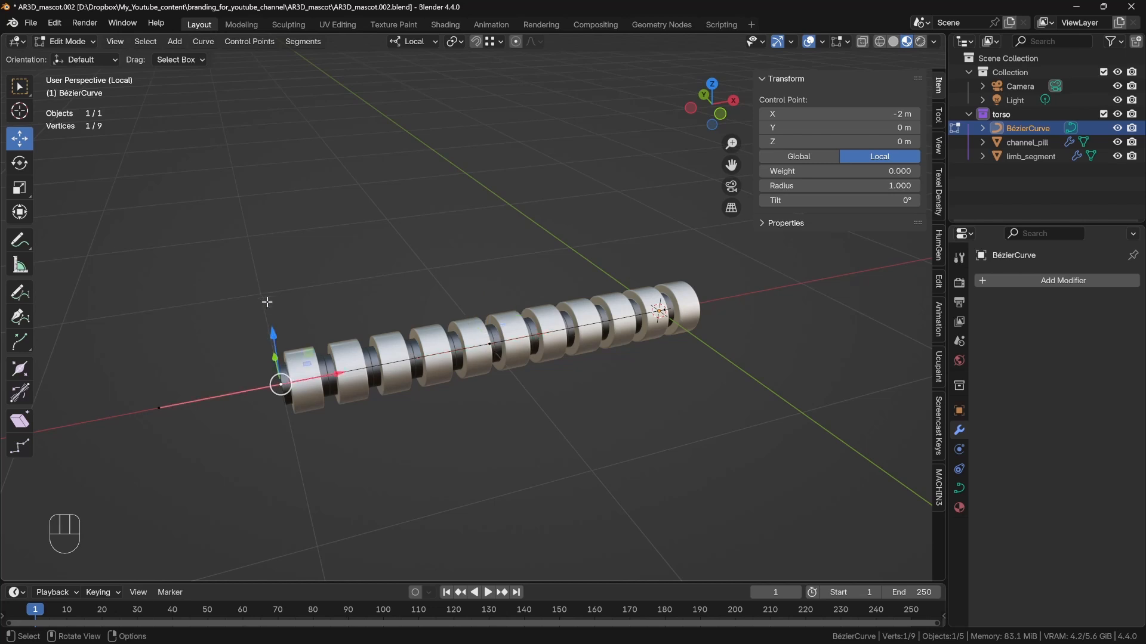
{"action": "key", "text": "Tab"}
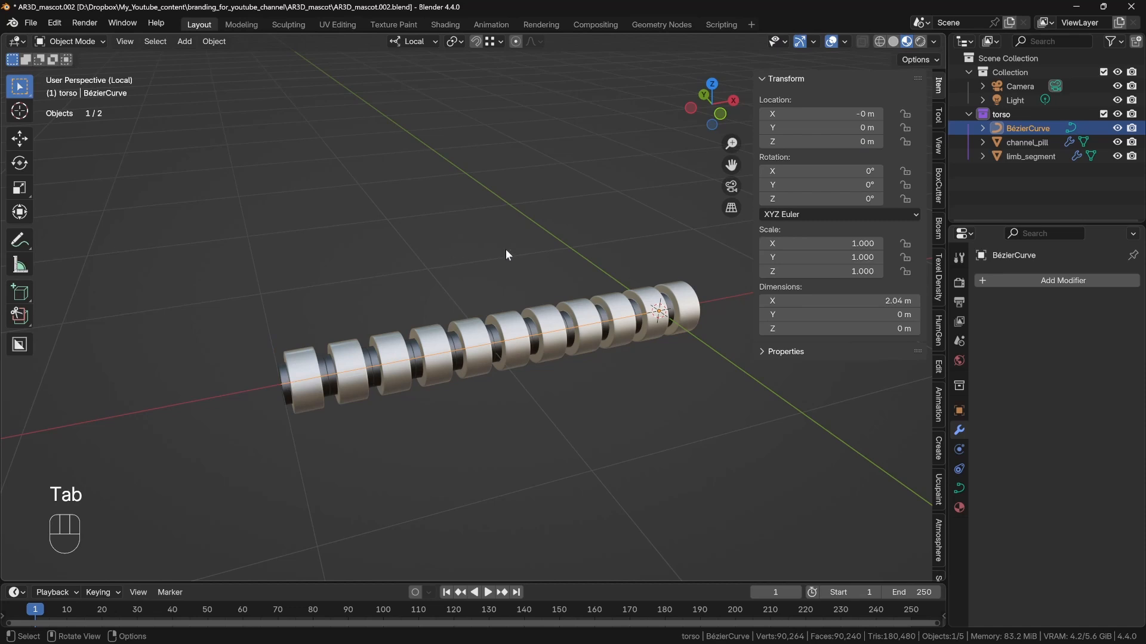
{"action": "key", "text": "r"}
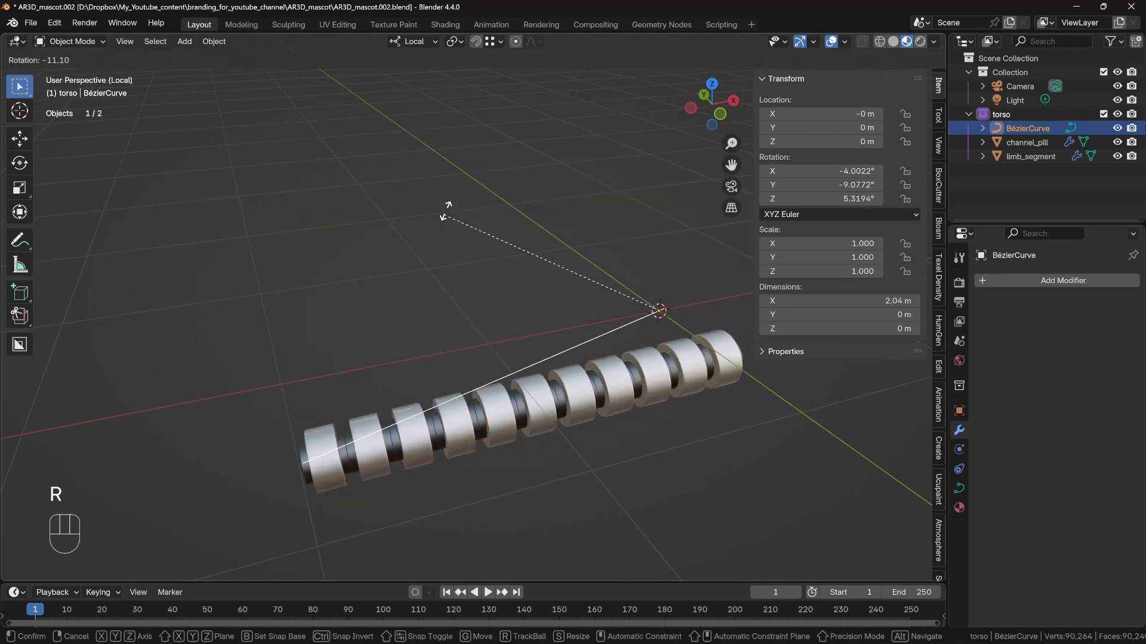
{"action": "right_click", "coordinate": [463, 188]}
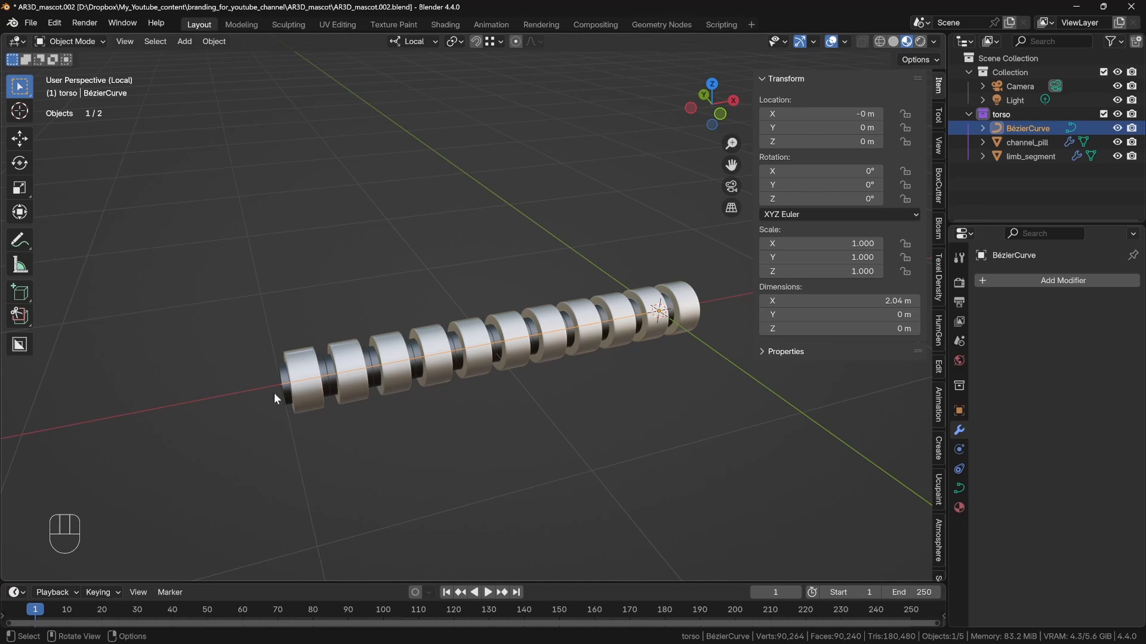
{"action": "key", "text": "Tab"}
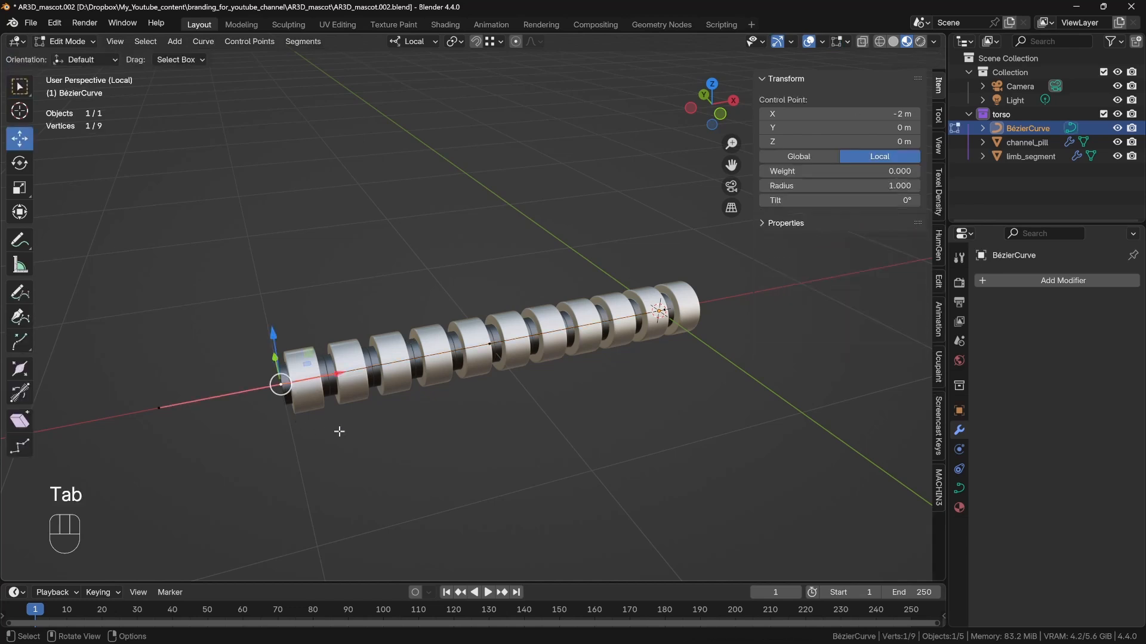
Select BézierCurve's far-end control point with its handles and isolate the curve alone in local view.
{"action": "middle_click_drag", "start_coordinate": [340, 429], "coordinate": [367, 453]}
{"action": "key", "text": "b"}
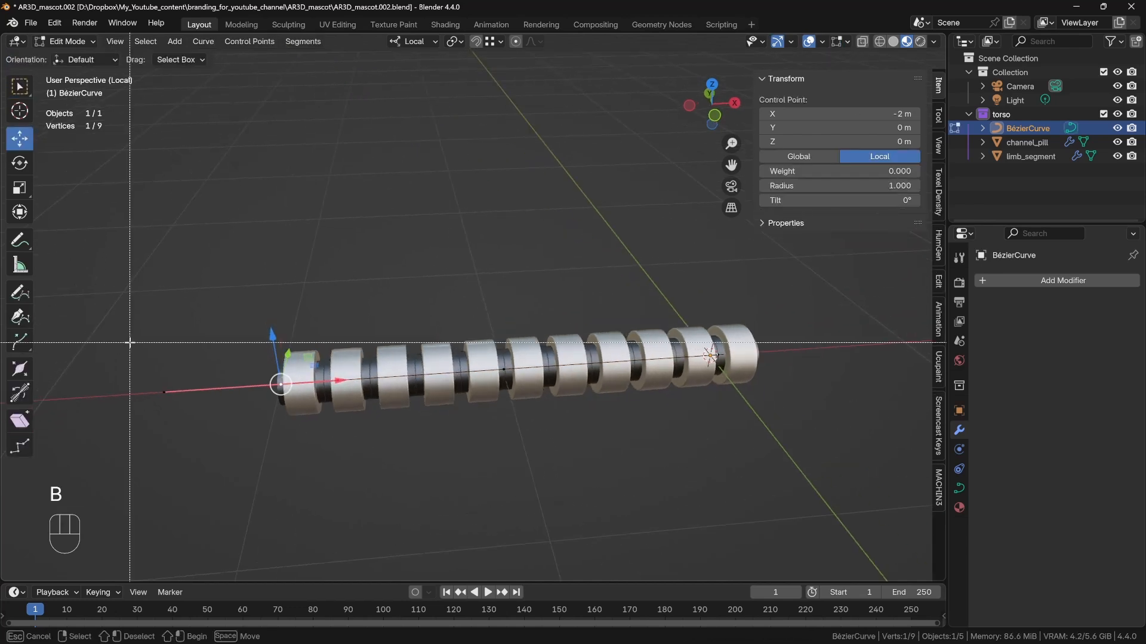
{"action": "left_click_drag", "start_coordinate": [129, 343], "coordinate": [432, 456]}
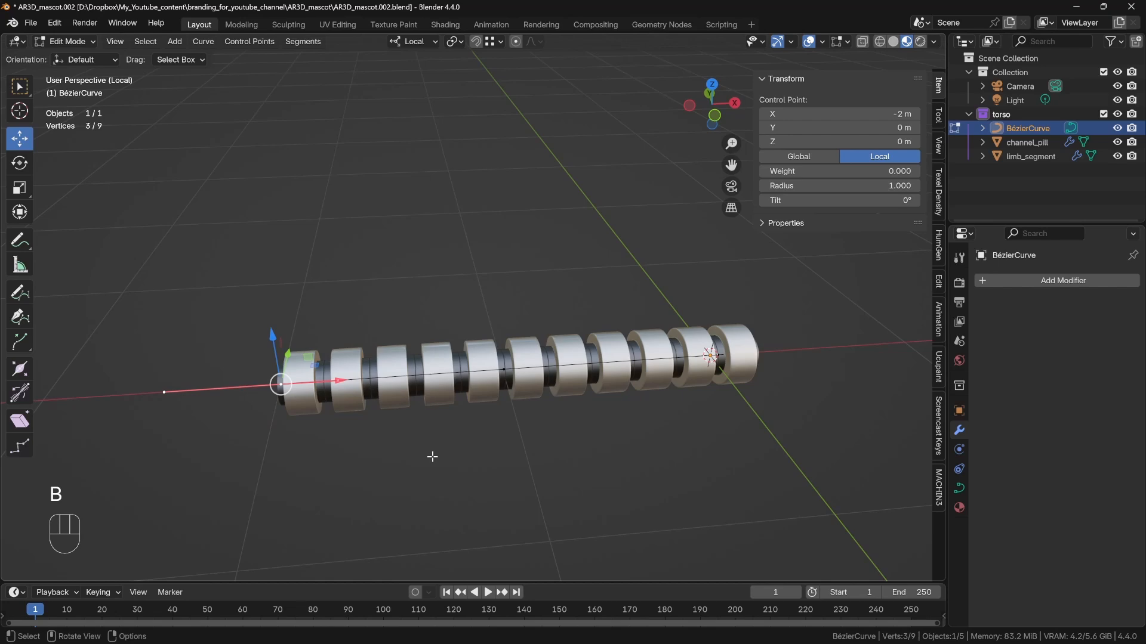
{"action": "key", "text": "KP_Divide"}
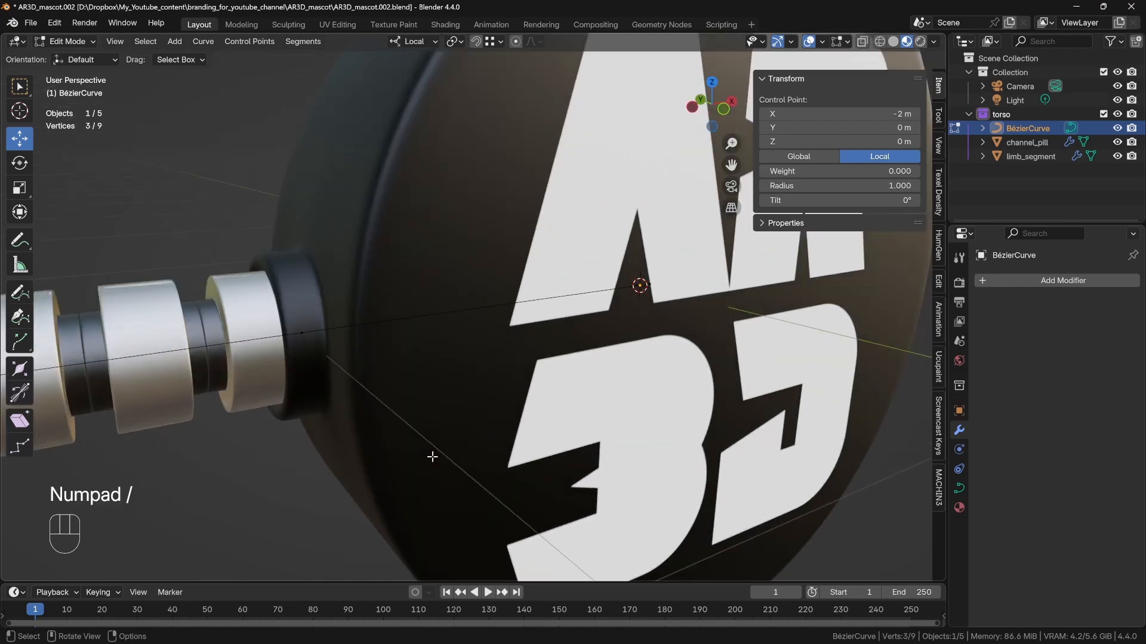
{"action": "key", "text": "KP_Divide"}
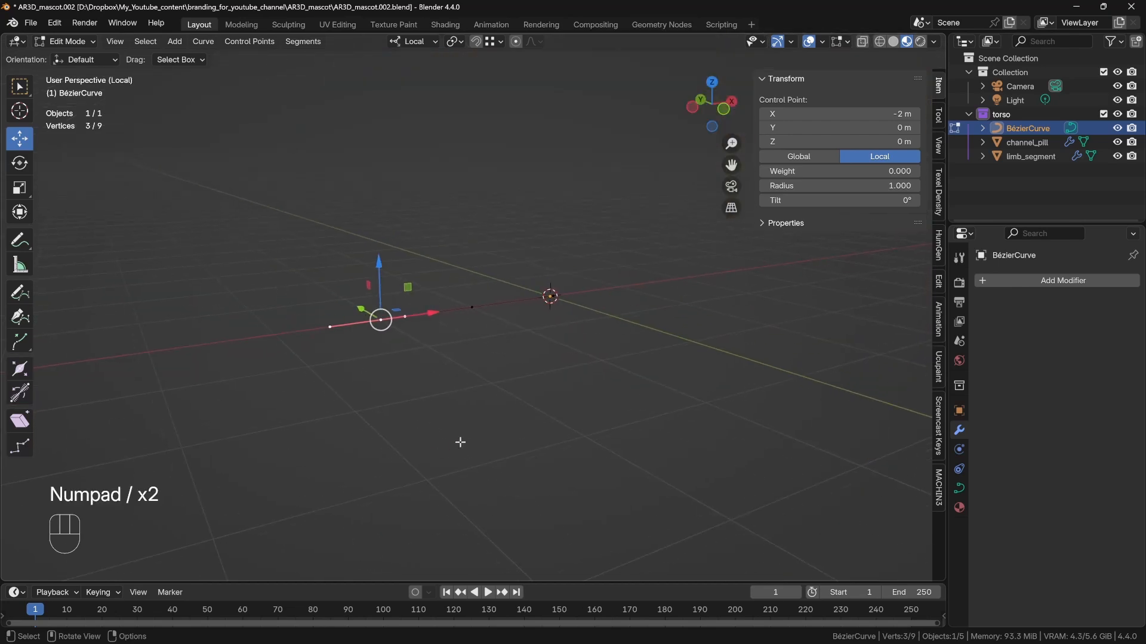
Hook BézierCurve's far-end control point and both its handles to a new empty object.
{"action": "middle_click_drag", "start_coordinate": [460, 442], "coordinate": [405, 470]}
{"action": "middle_click_drag", "start_coordinate": [399, 465], "coordinate": [511, 489], "text": "shift"}
{"action": "left_click", "coordinate": [399, 380]}
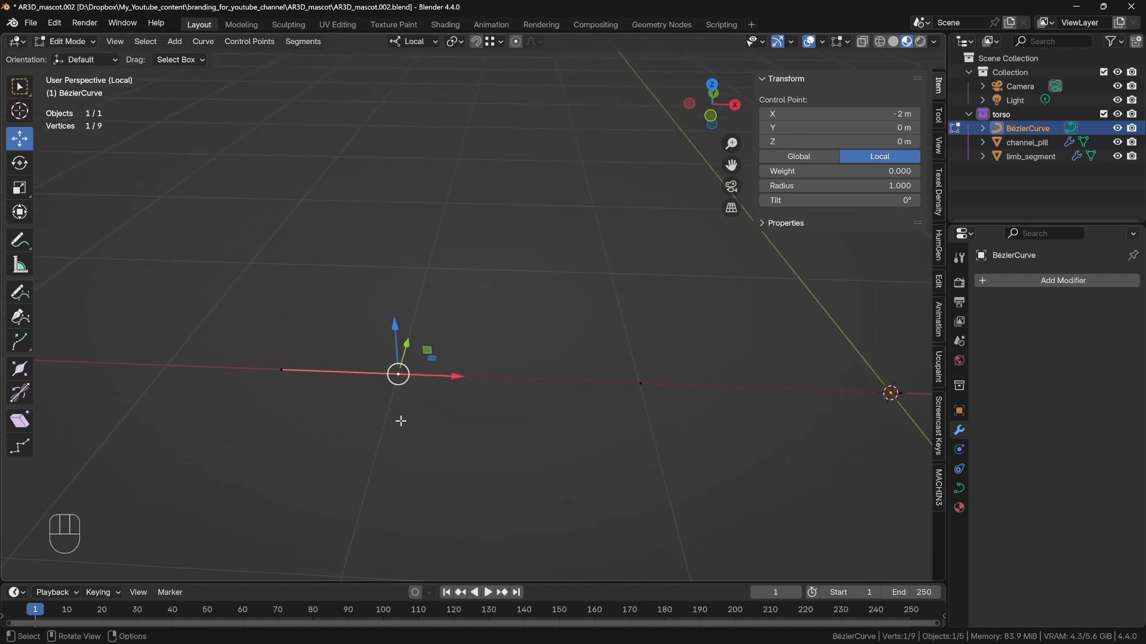
{"action": "scroll", "coordinate": [401, 421], "scroll_direction": "down", "scroll_amount": 2}
{"action": "middle_click_drag", "start_coordinate": [405, 421], "coordinate": [421, 451]}
{"action": "left_click_drag", "start_coordinate": [306, 306], "coordinate": [502, 400]}
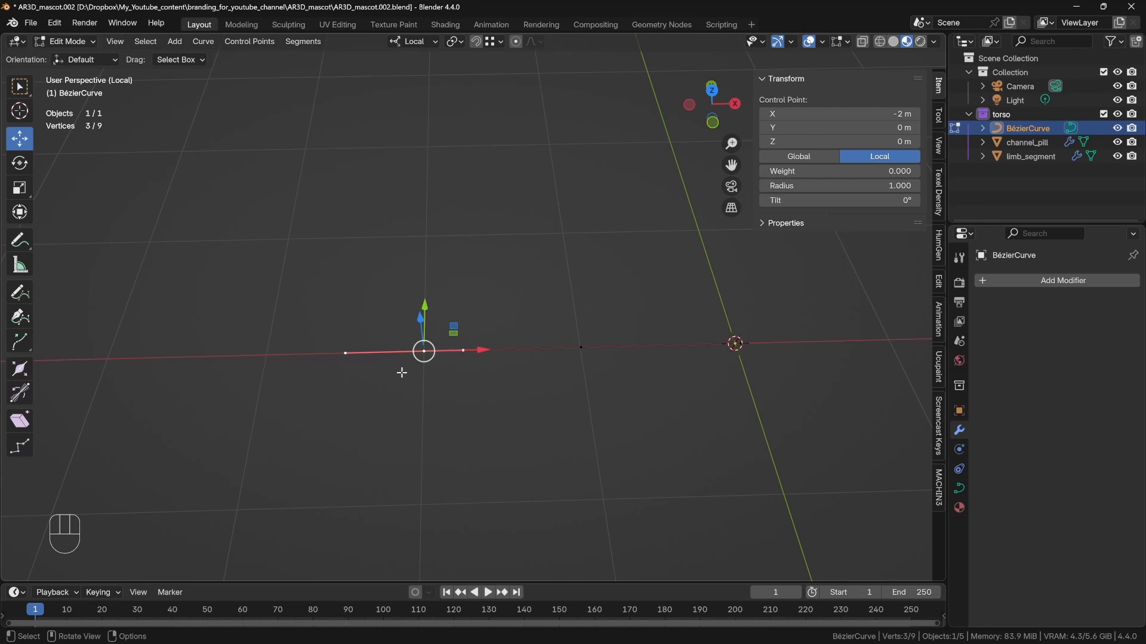
{"action": "key", "text": "ctrl"}
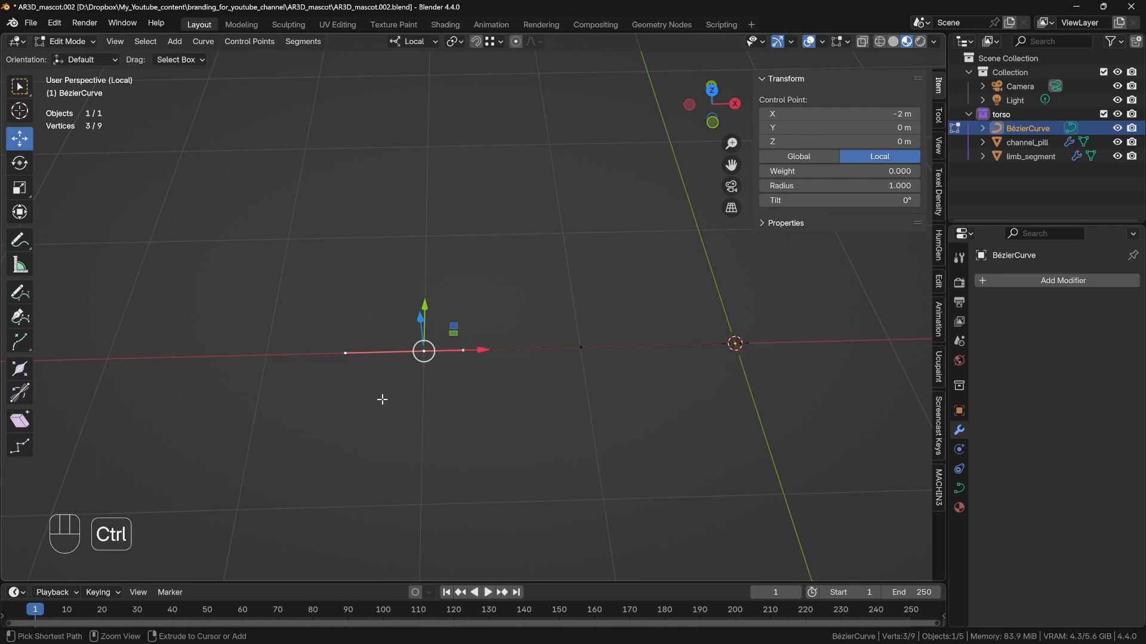
{"action": "key", "text": "ctrl+h"}
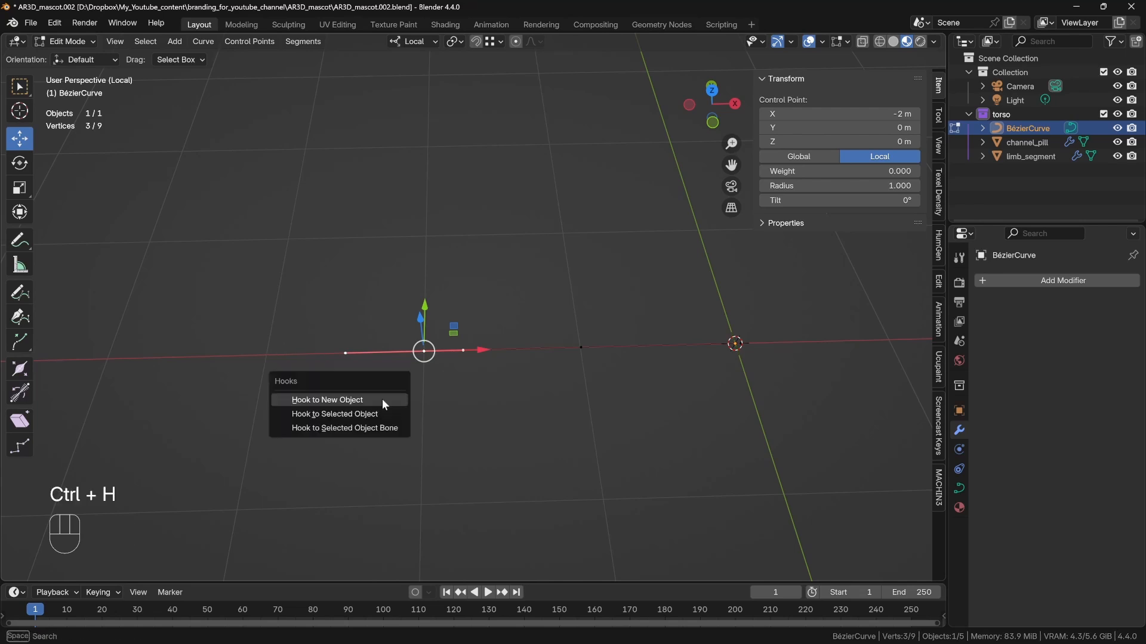
{"action": "left_click", "coordinate": [382, 399]}
Hook BézierCurve's middle control point and both its handles to another new empty object.
{"action": "left_click", "coordinate": [581, 348]}
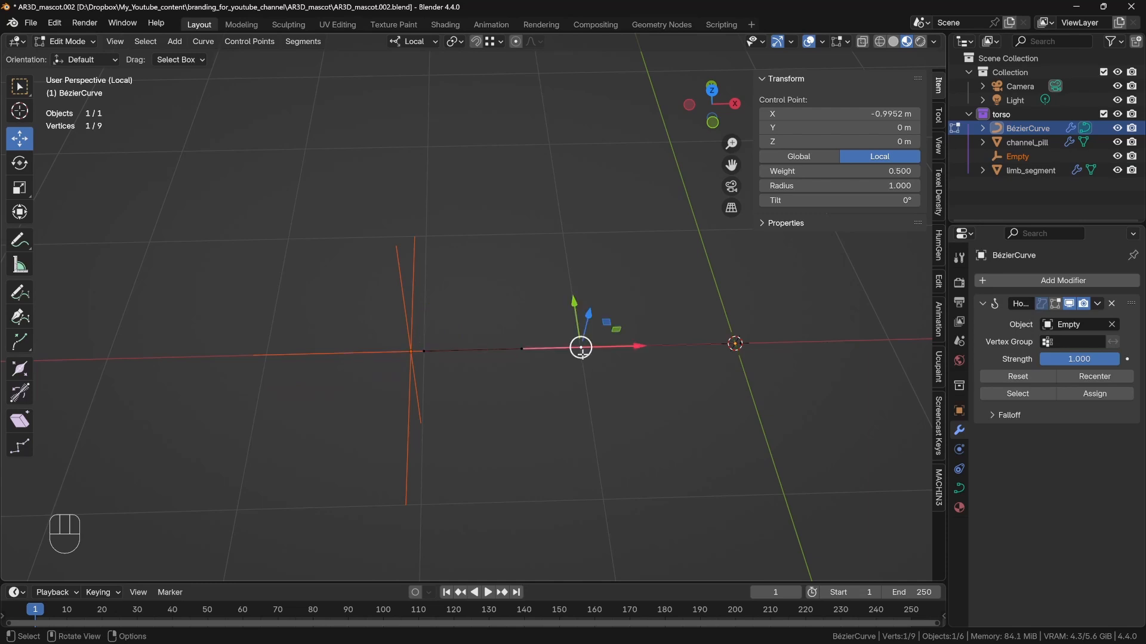
{"action": "left_click_drag", "start_coordinate": [508, 319], "coordinate": [660, 391]}
{"action": "middle_click_drag", "start_coordinate": [644, 420], "coordinate": [647, 404]}
{"action": "left_click", "coordinate": [21, 91]}
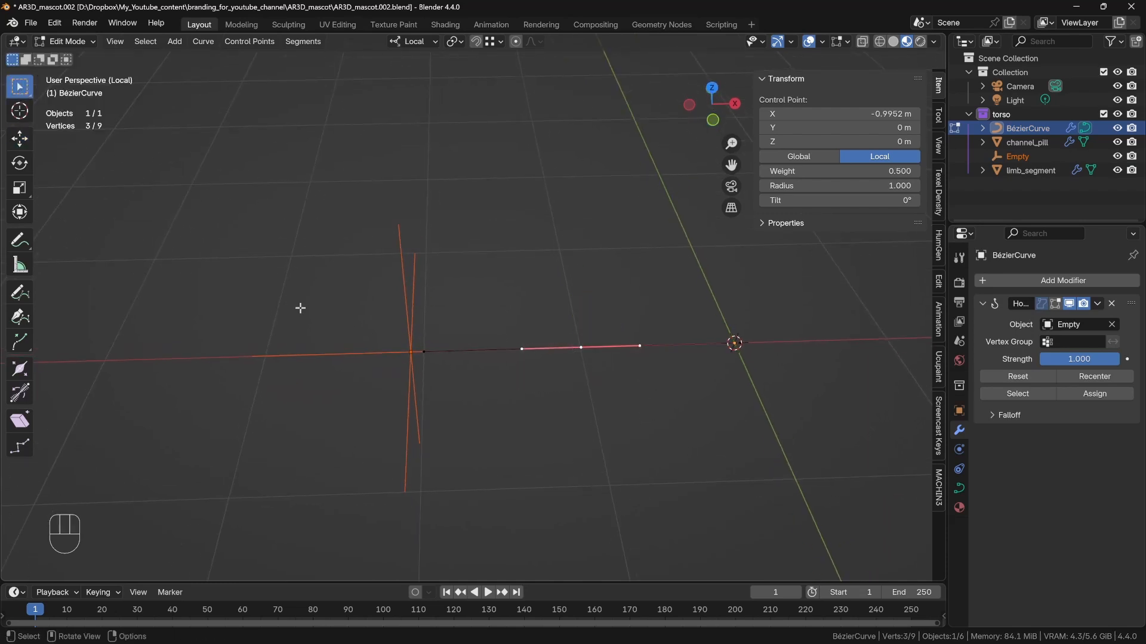
{"action": "middle_click_drag", "start_coordinate": [574, 379], "coordinate": [570, 391]}
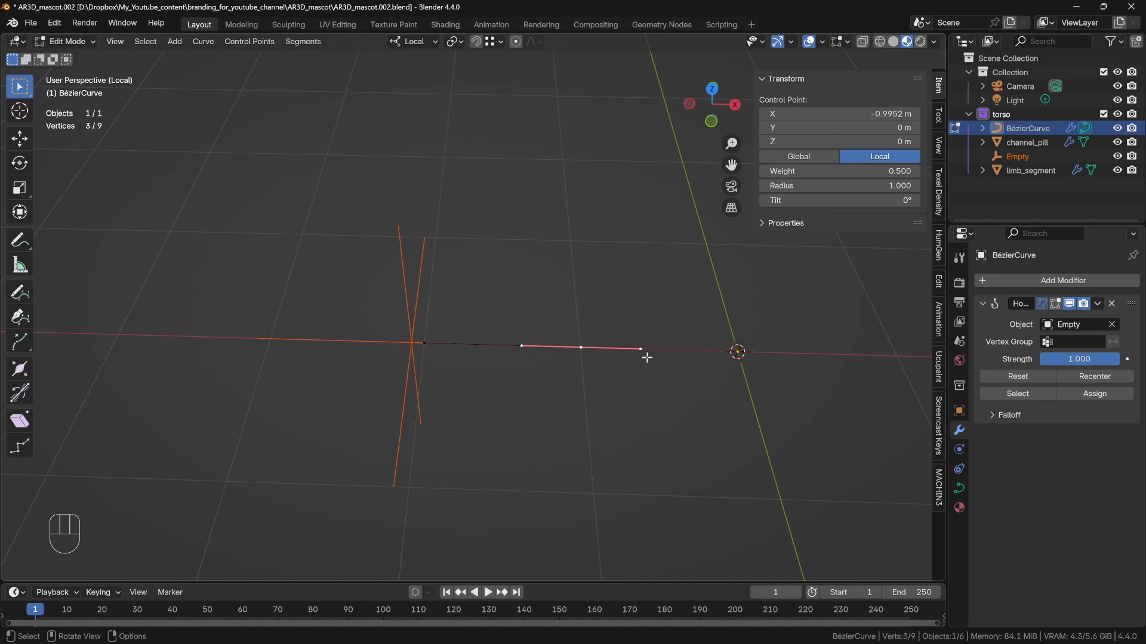
{"action": "key", "text": "ctrl+h"}
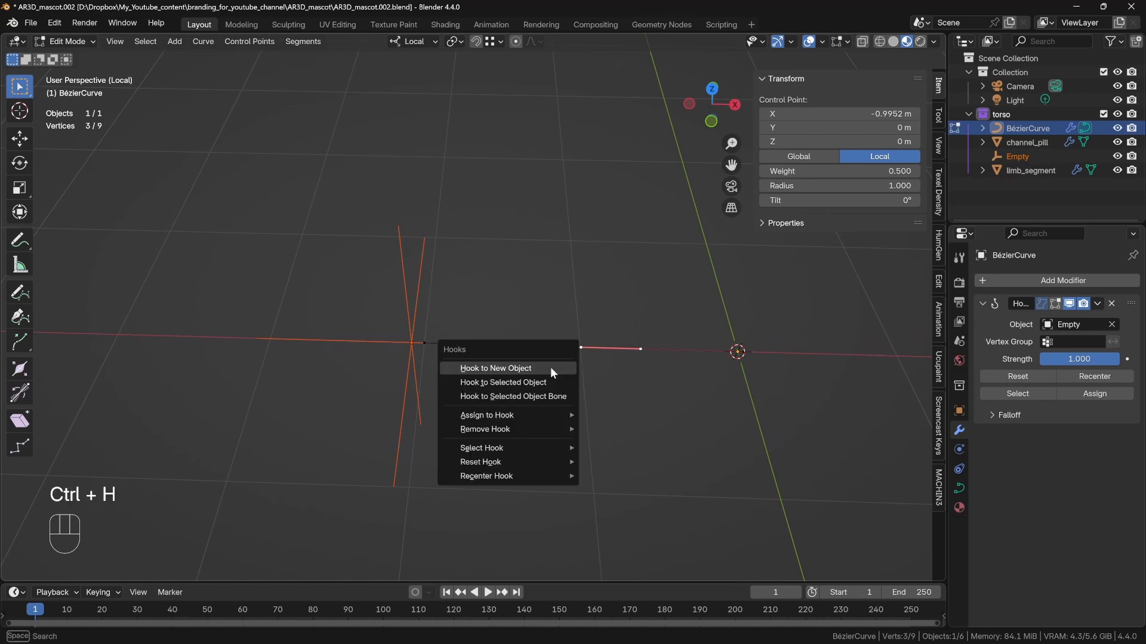
{"action": "left_click", "coordinate": [551, 368]}
Hook BézierCurve's near-origin control point and both its handles to a third new empty object.
{"action": "middle_click_drag", "start_coordinate": [693, 386], "coordinate": [522, 376], "text": "shift"}
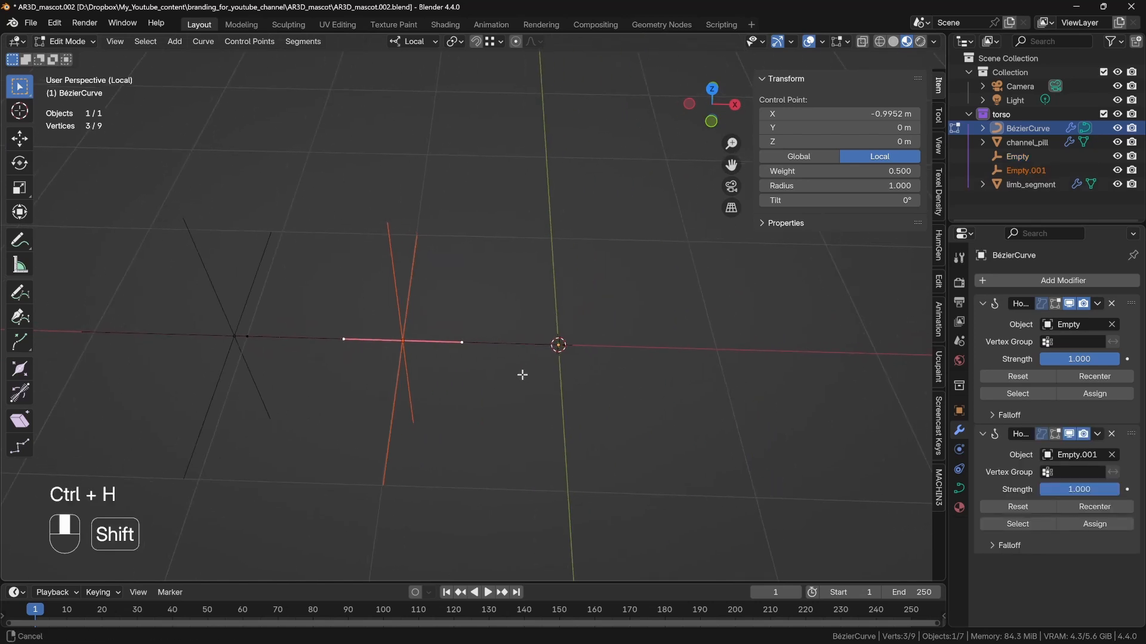
{"action": "left_click", "coordinate": [564, 353]}
{"action": "left_click_drag", "start_coordinate": [483, 300], "coordinate": [681, 408]}
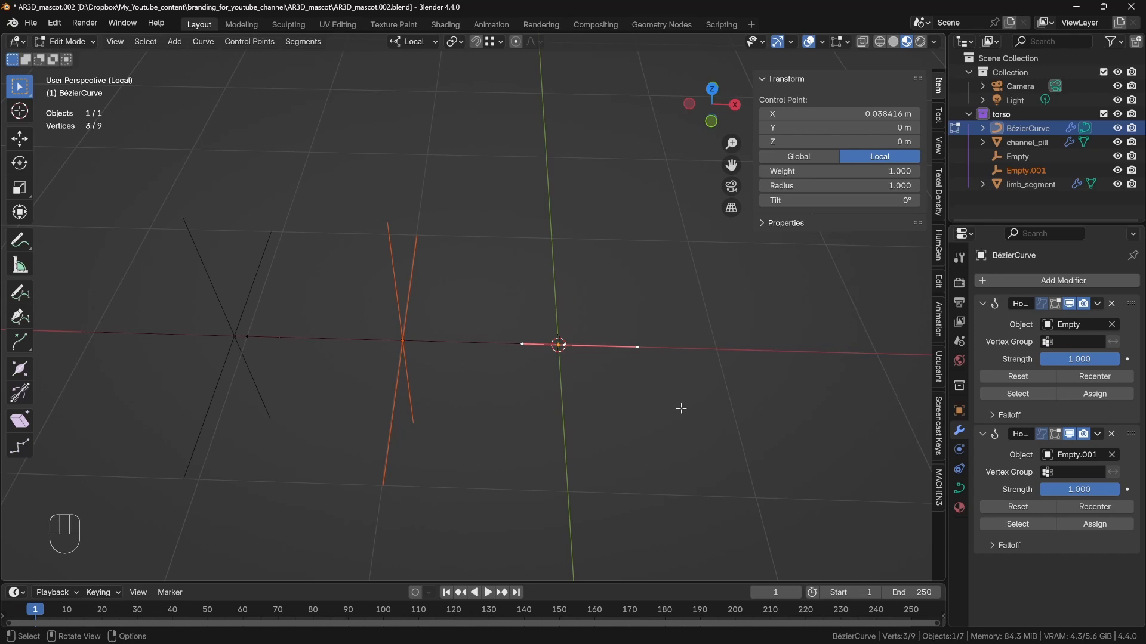
{"action": "key", "text": "ctrl"}
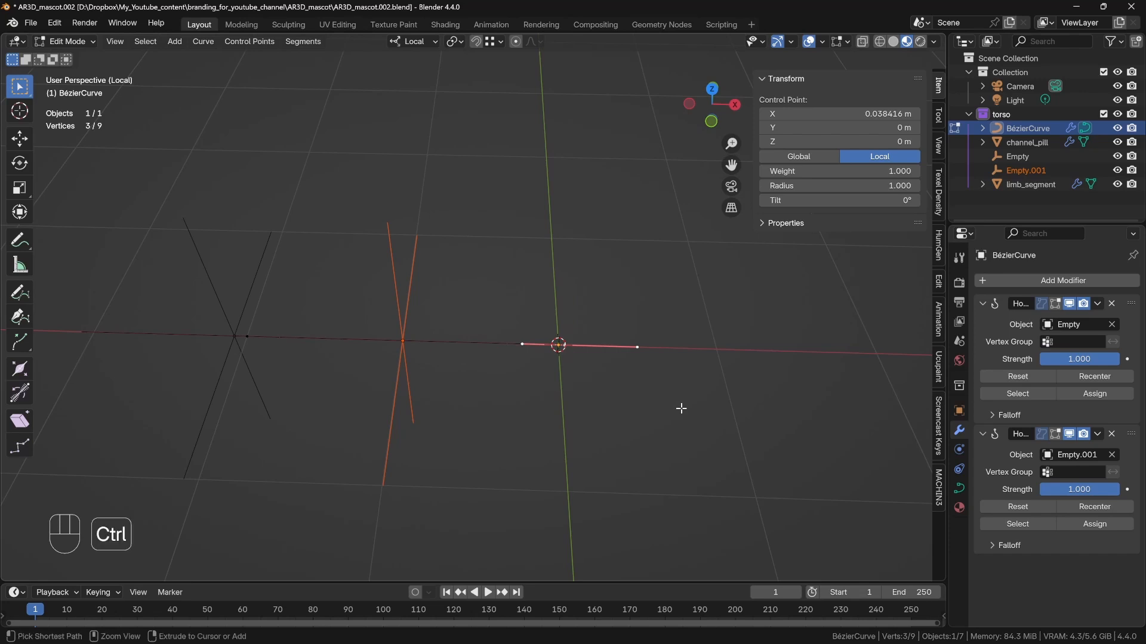
{"action": "key", "text": "ctrl+h"}
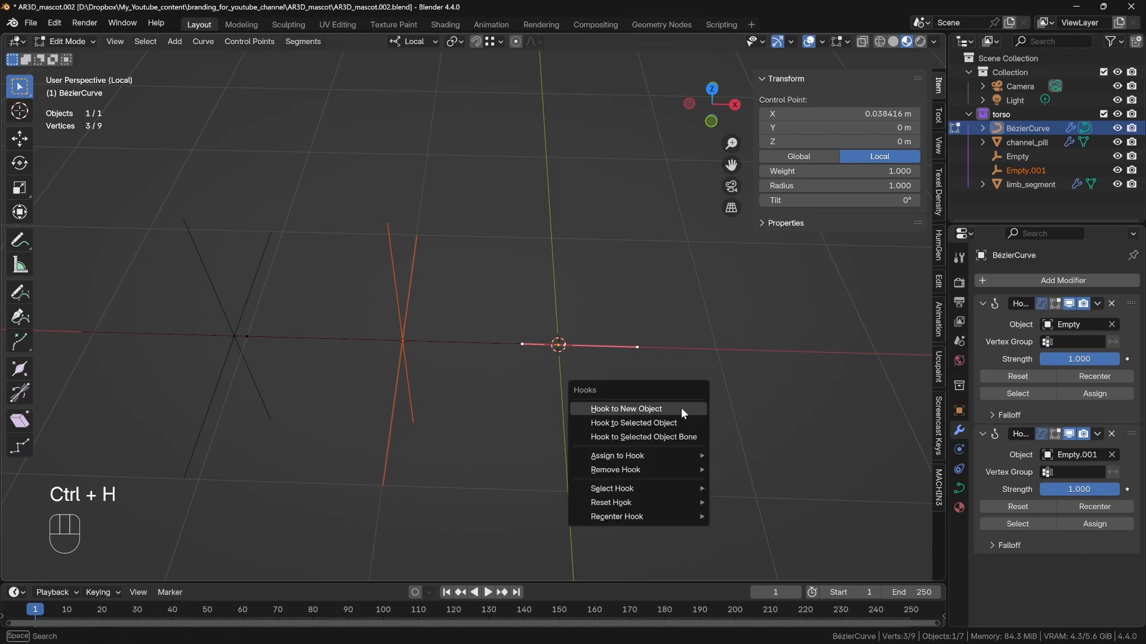
{"action": "key", "text": "Return"}
Leave local view to show the full mascot and select the channel_pill body in Object Mode.
{"action": "key", "text": "KP_Divide"}
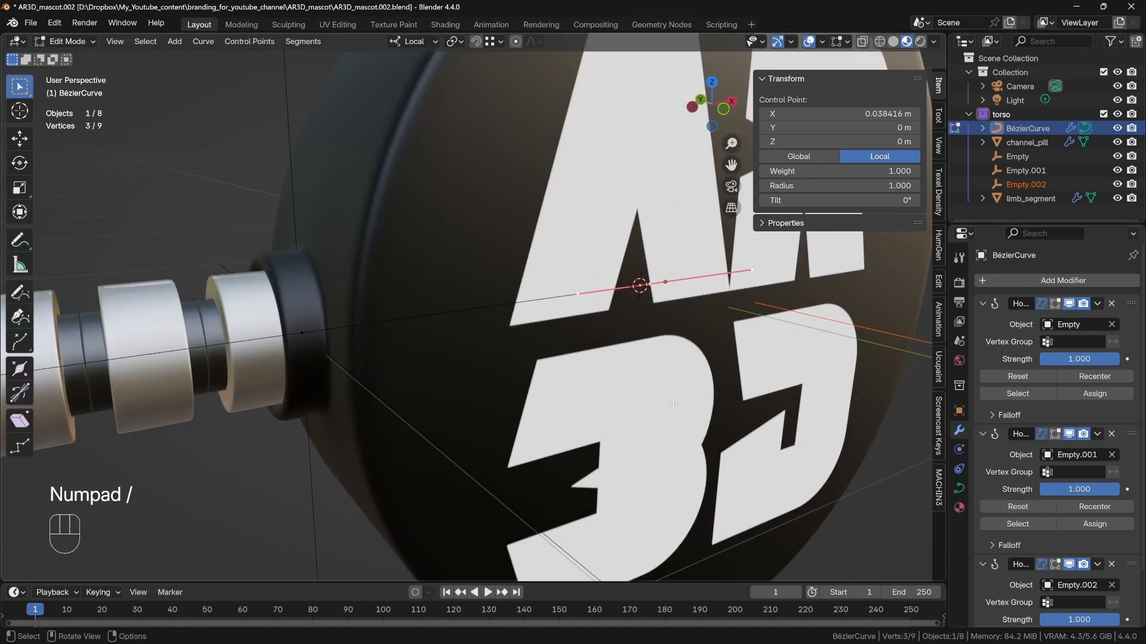
{"action": "scroll", "coordinate": [518, 360], "scroll_direction": "down", "scroll_amount": 3}
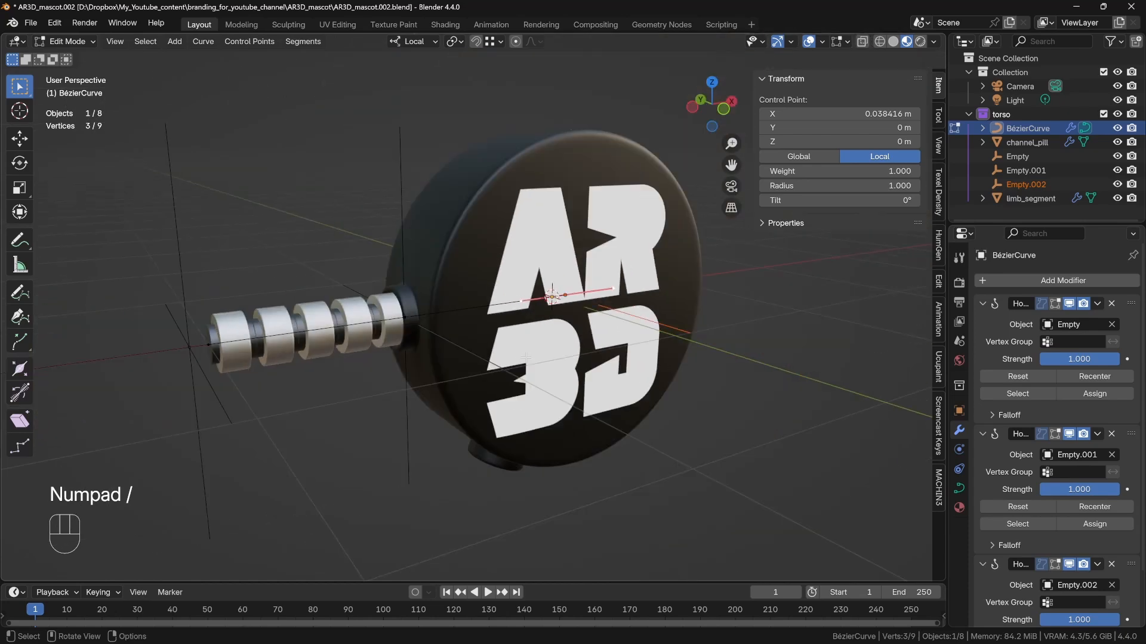
{"action": "middle_click_drag", "start_coordinate": [543, 355], "coordinate": [573, 407], "text": "shift"}
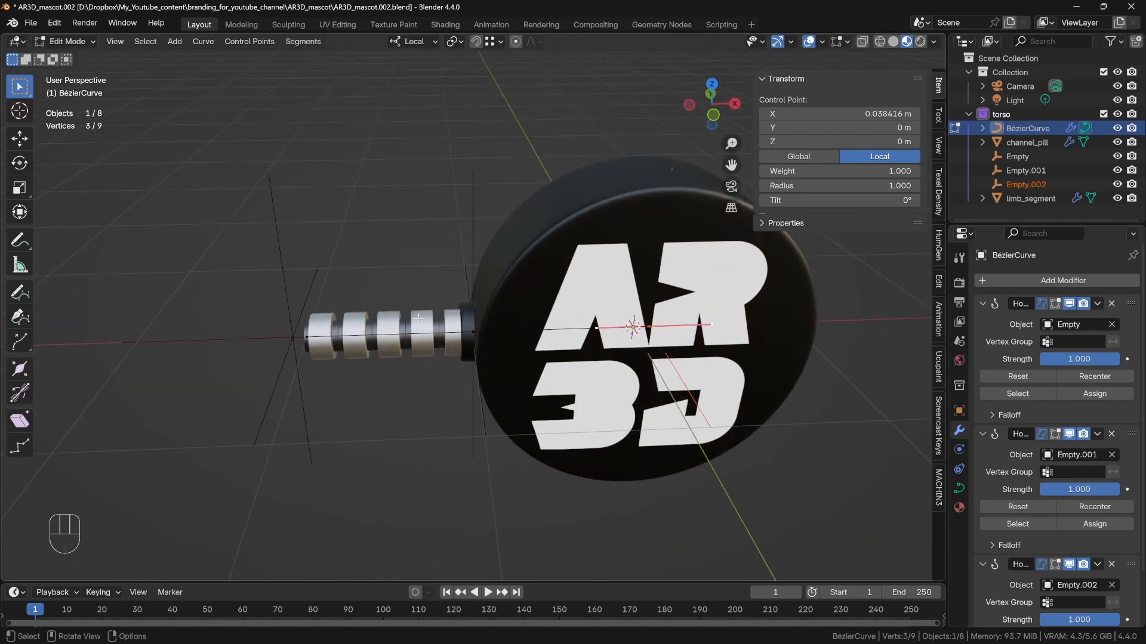
{"action": "key", "text": "Tab"}
{"action": "left_click", "coordinate": [556, 264]}
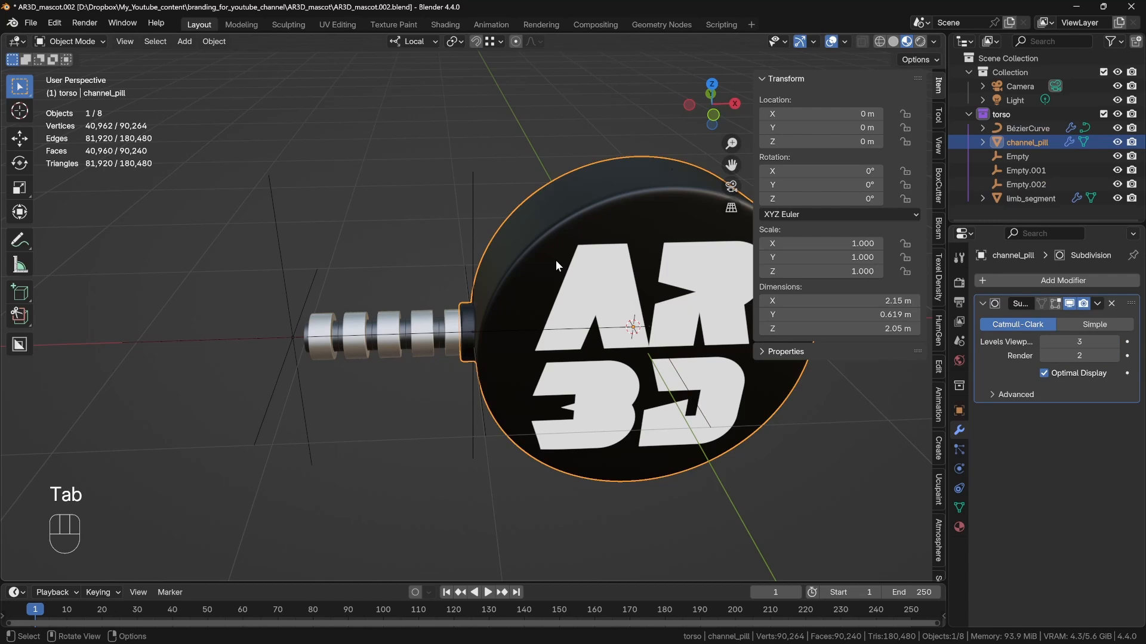
Hide the channel_pill body and move the limb's middle empty to about X -1.03, Y 0.19, Z 0.49 m.
{"action": "key", "text": "h"}
{"action": "left_click", "coordinate": [472, 249]}
{"action": "middle_click_drag", "start_coordinate": [472, 249], "coordinate": [611, 347]}
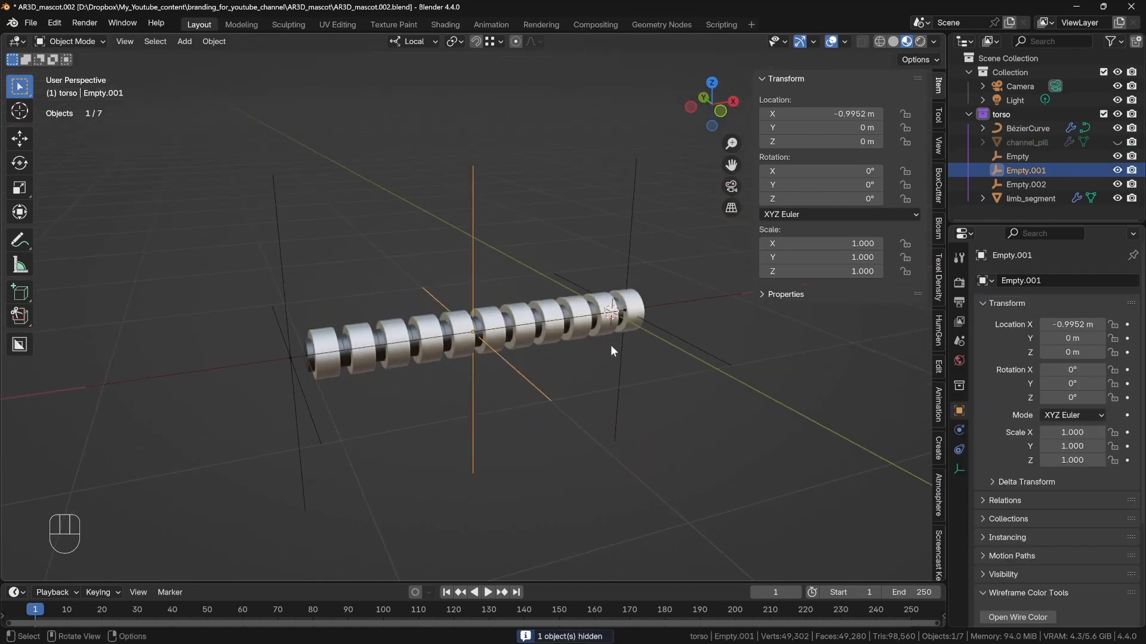
{"action": "key", "text": "g"}
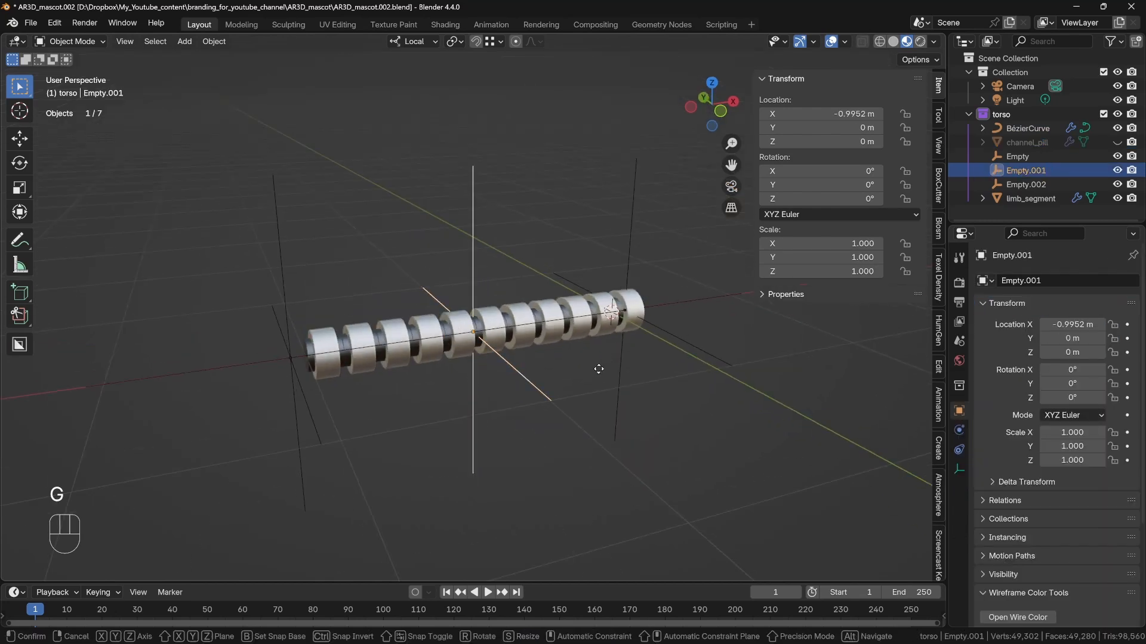
{"action": "left_click", "coordinate": [611, 385]}
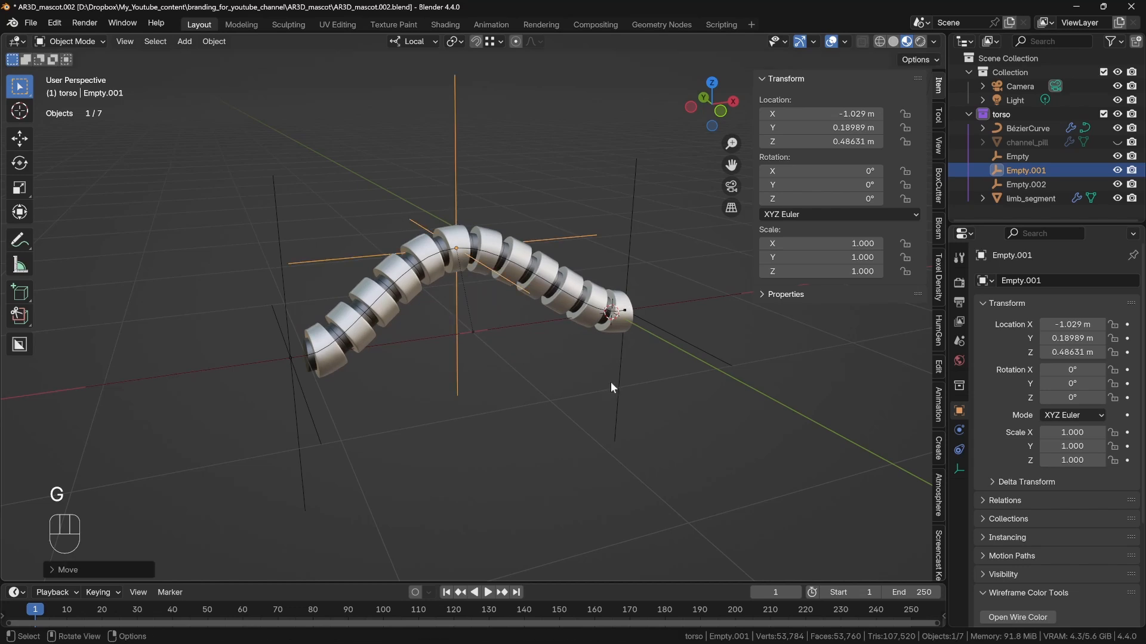
Move the near-origin empty to about X -0.02, Y -0.16, Z -0.58 m and rotate it to about 19°, 62°, -13°.
{"action": "left_click", "coordinate": [621, 375]}
{"action": "key", "text": "g"}
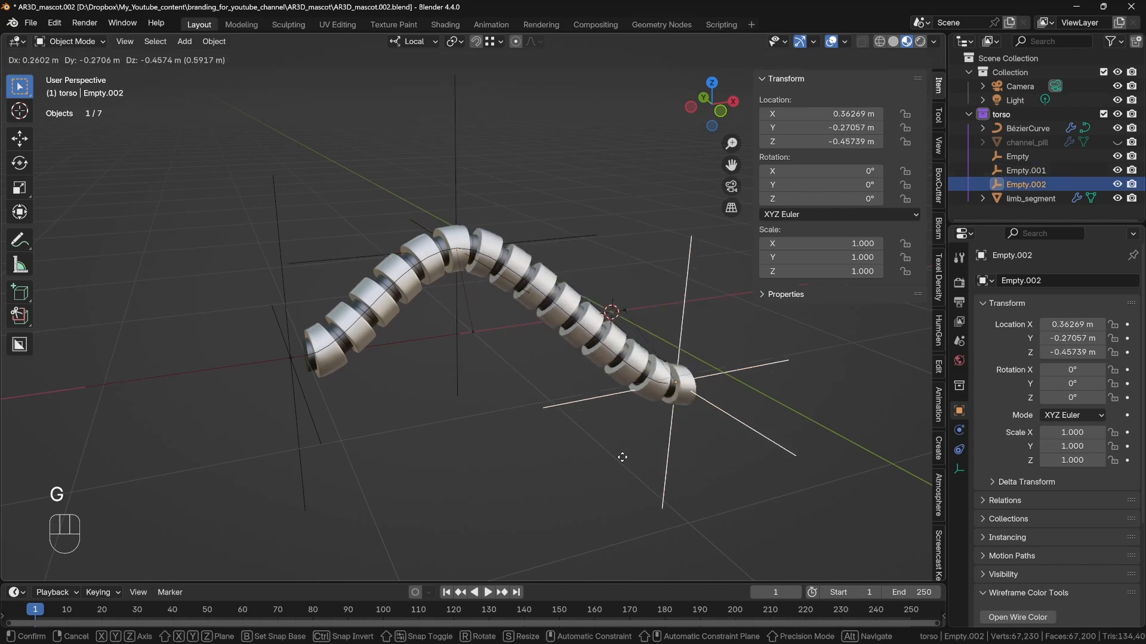
{"action": "left_click", "coordinate": [626, 466]}
{"action": "key", "text": "r"}
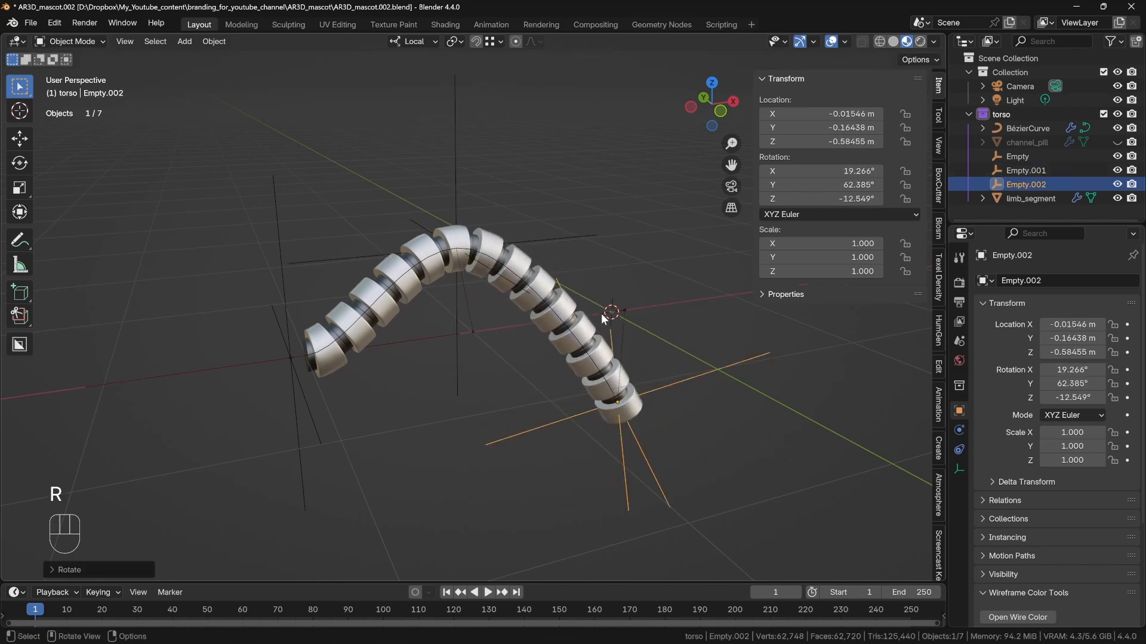
{"action": "left_click", "coordinate": [601, 313]}
Try scaling the near-origin empty, and scale the middle empty up to about twice its size.
{"action": "key", "text": "s"}
{"action": "right_click", "coordinate": [624, 316]}
{"action": "left_click", "coordinate": [551, 234]}
{"action": "key", "text": "s"}
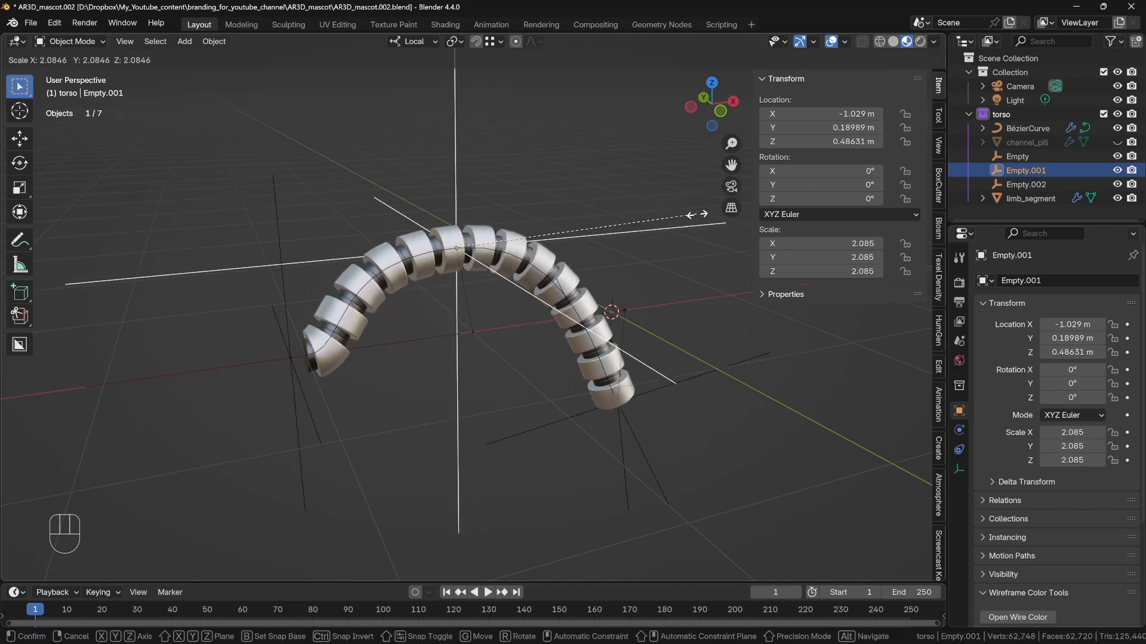
{"action": "left_click", "coordinate": [668, 217]}
Undo the test moves, rotation and scaling of the limb's empties.
{"action": "key", "text": "ctrl+z"}
{"action": "key", "text": "ctrl+z"}
{"action": "key", "text": "ctrl+z"}
{"action": "key", "text": "ctrl+z"}
{"action": "key", "text": "ctrl+z"}
{"action": "key", "text": "ctrl+z"}
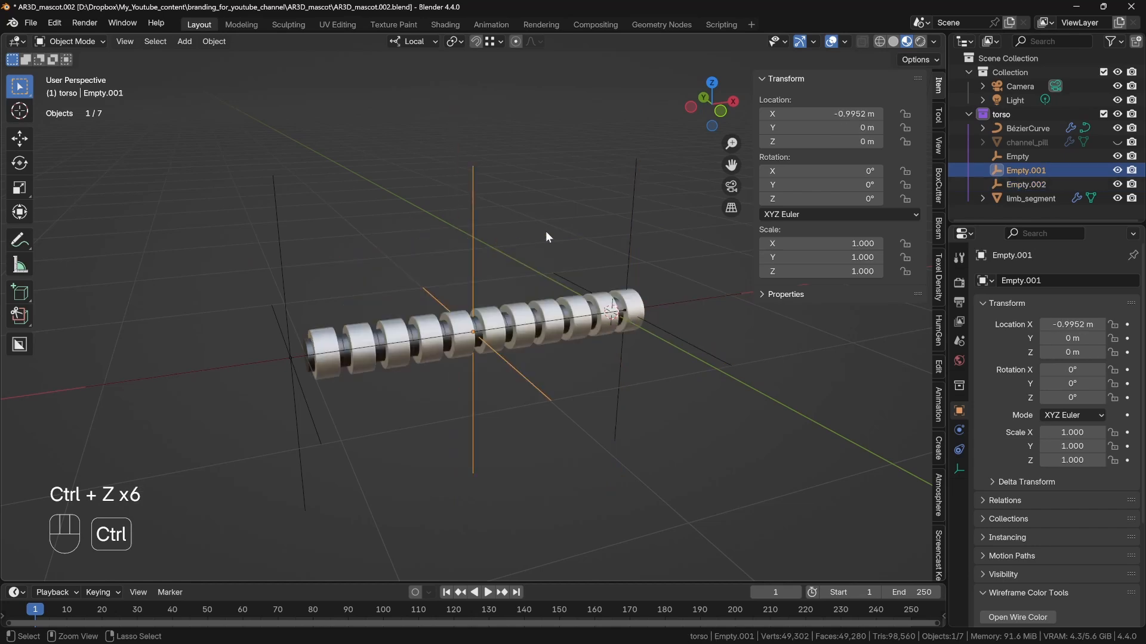
Try moving the limb's far-end empty, and undo the move.
{"action": "left_click_drag", "start_coordinate": [614, 335], "coordinate": [555, 354]}
{"action": "middle_click_drag", "start_coordinate": [556, 354], "coordinate": [579, 353]}
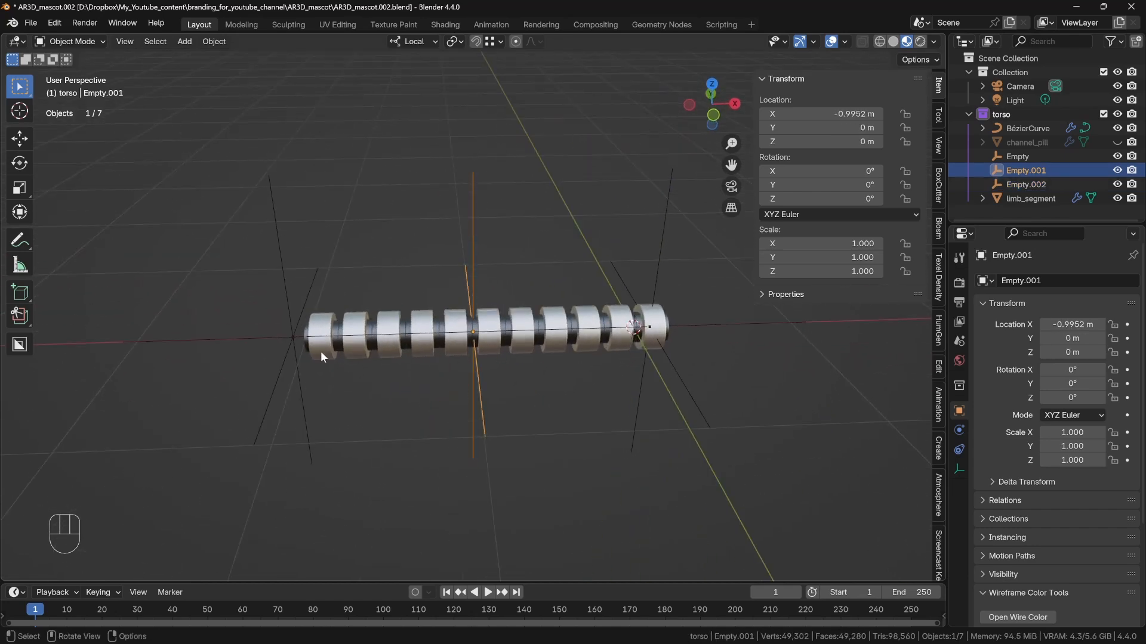
{"action": "scroll", "coordinate": [292, 311], "scroll_direction": "down", "scroll_amount": 3}
{"action": "left_click", "coordinate": [356, 287]}
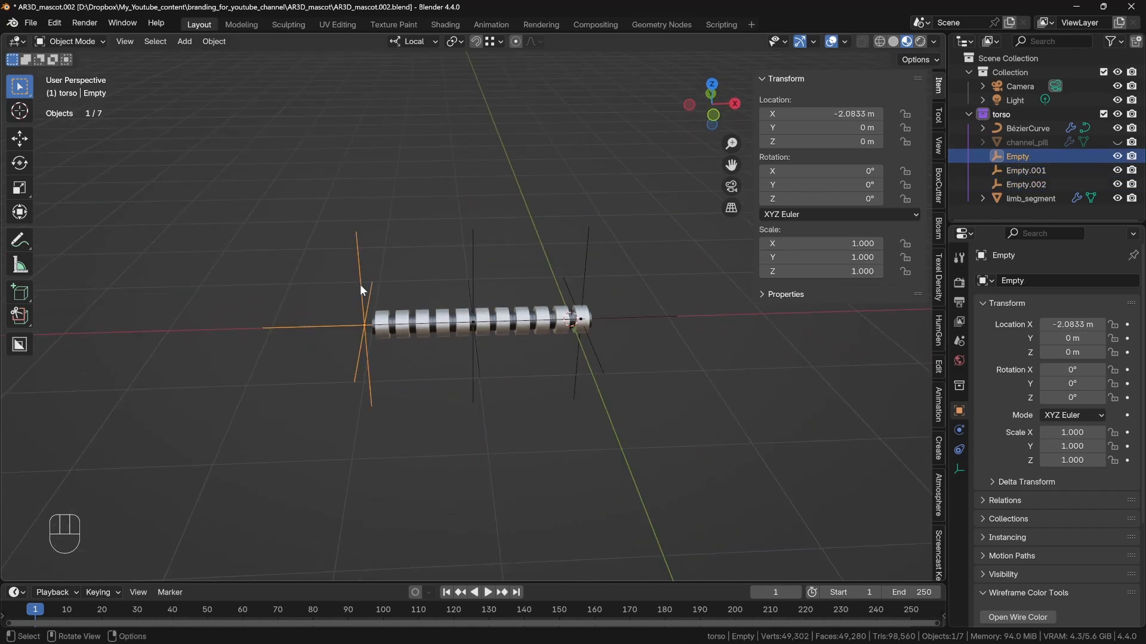
{"action": "key", "text": "g"}
{"action": "middle_click_drag", "start_coordinate": [360, 284], "coordinate": [327, 253]}
{"action": "key", "text": "ctrl+z"}
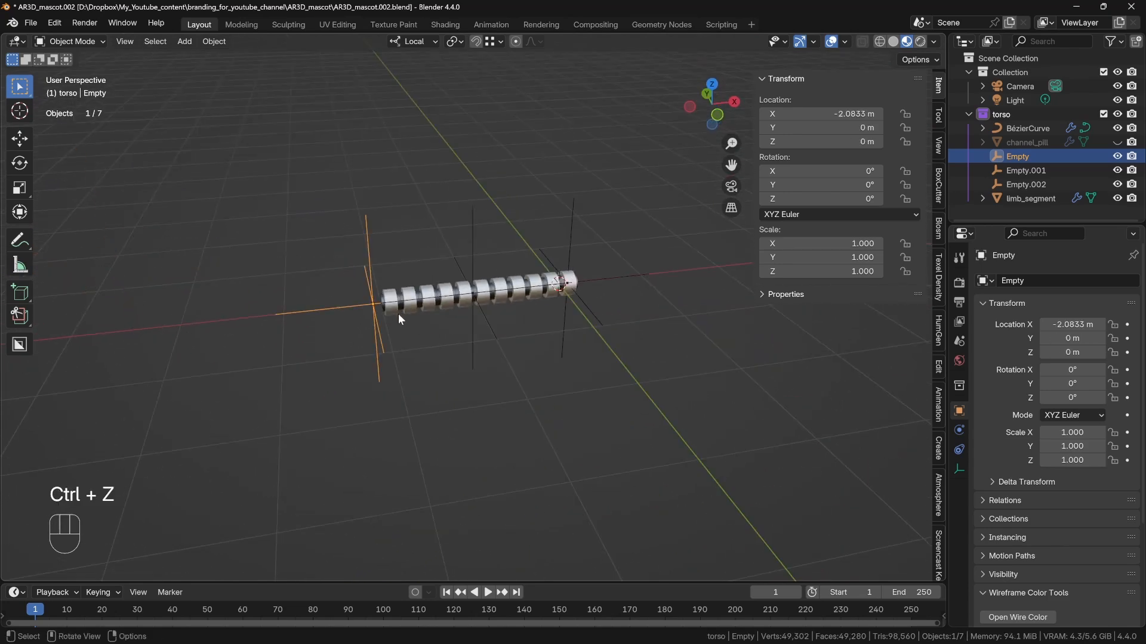
{"action": "scroll", "coordinate": [377, 319], "scroll_direction": "up", "scroll_amount": 2}
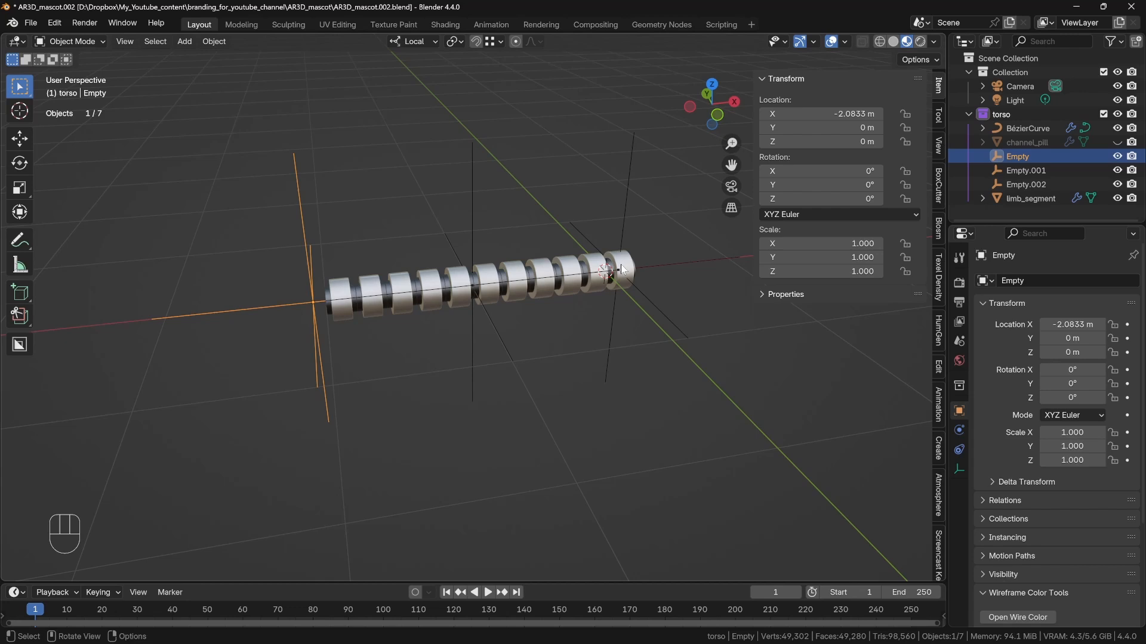
Switch the direction of the whole BézierCurve in Edit Mode and return to Object Mode.
{"action": "left_click", "coordinate": [410, 300]}
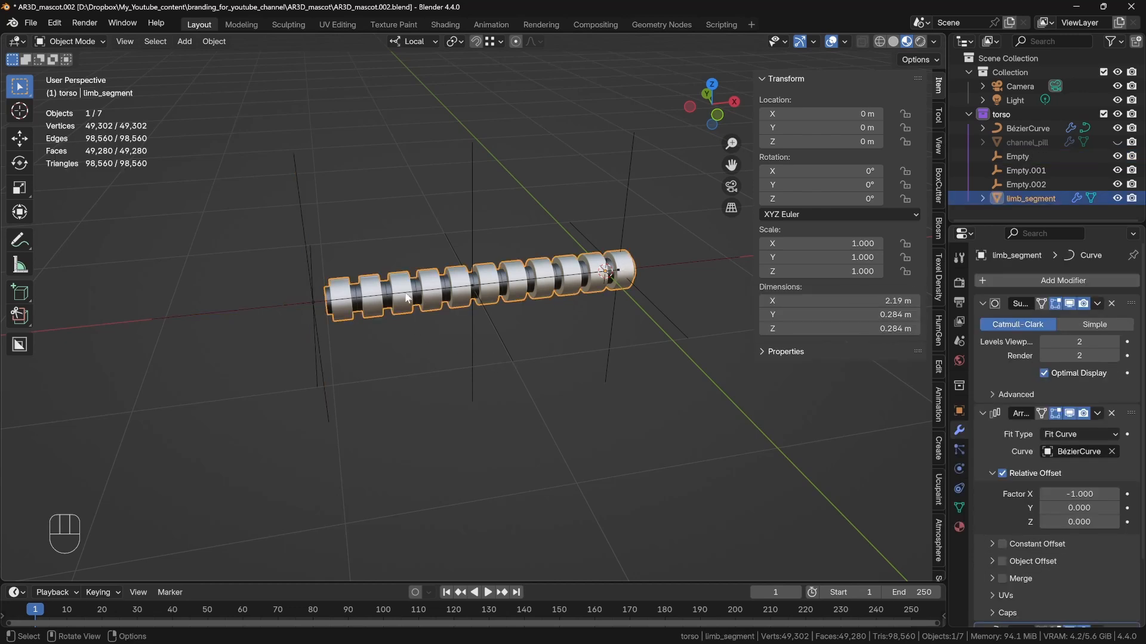
{"action": "left_click", "coordinate": [406, 297]}
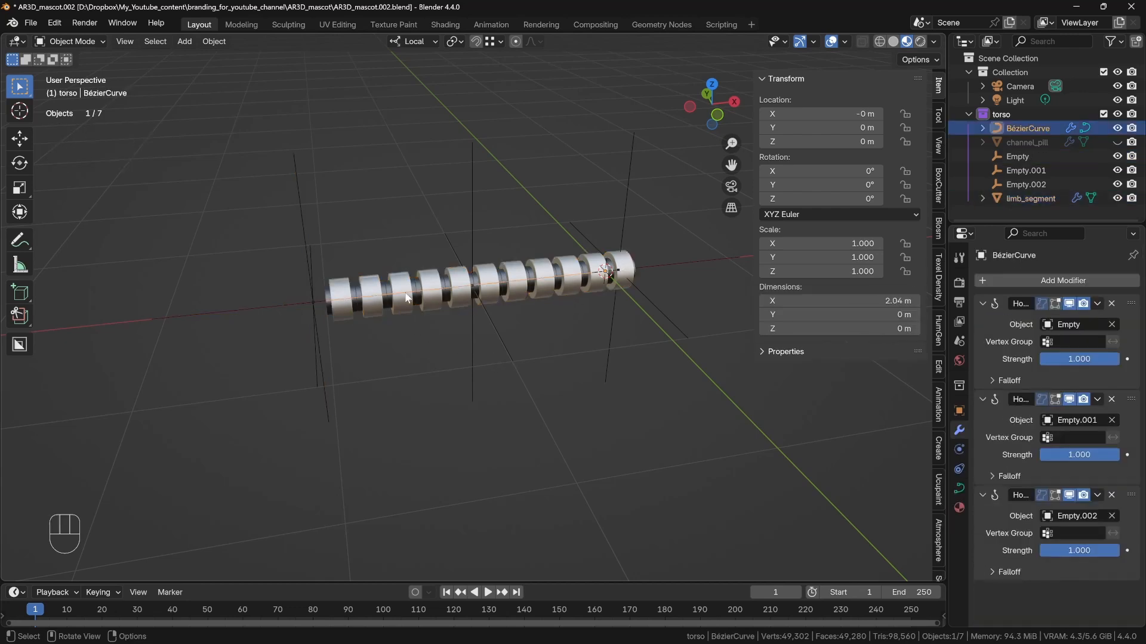
{"action": "key", "text": "Tab"}
{"action": "key", "text": "a"}
{"action": "right_click", "coordinate": [405, 297]}
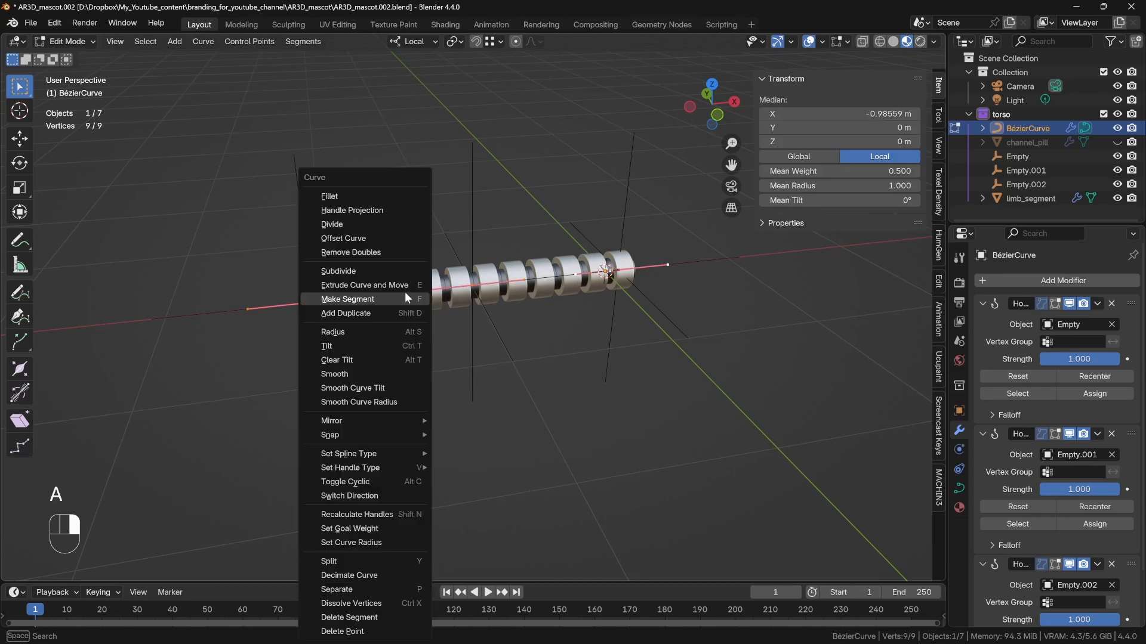
{"action": "left_click", "coordinate": [386, 500]}
{"action": "middle_click_drag", "start_coordinate": [386, 498], "coordinate": [517, 416]}
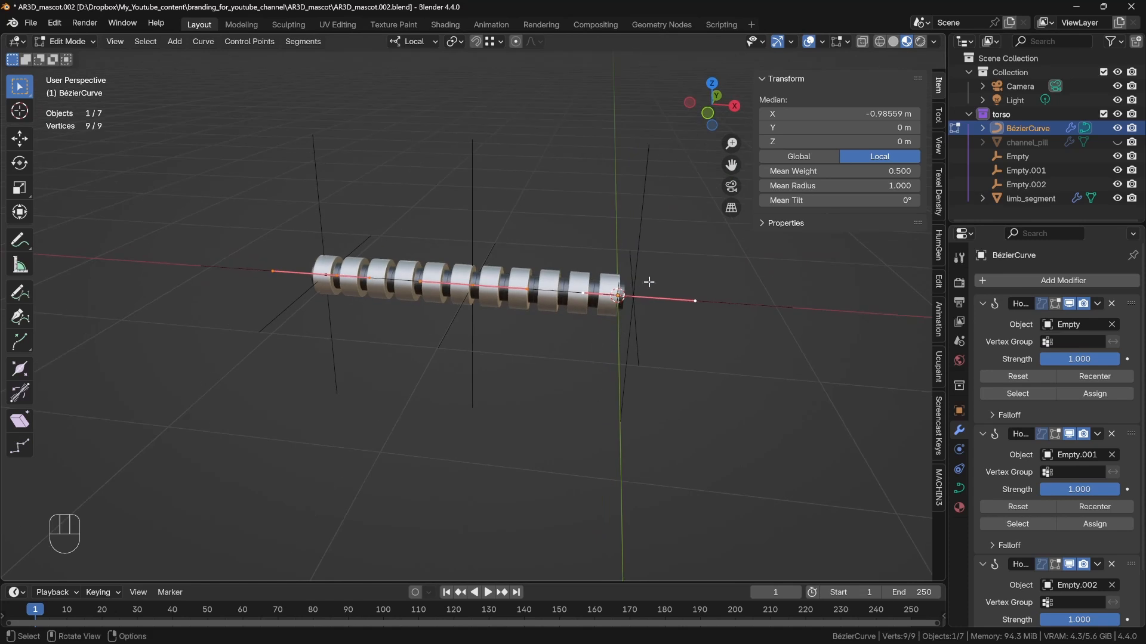
{"action": "middle_click_drag", "start_coordinate": [503, 418], "coordinate": [525, 394]}
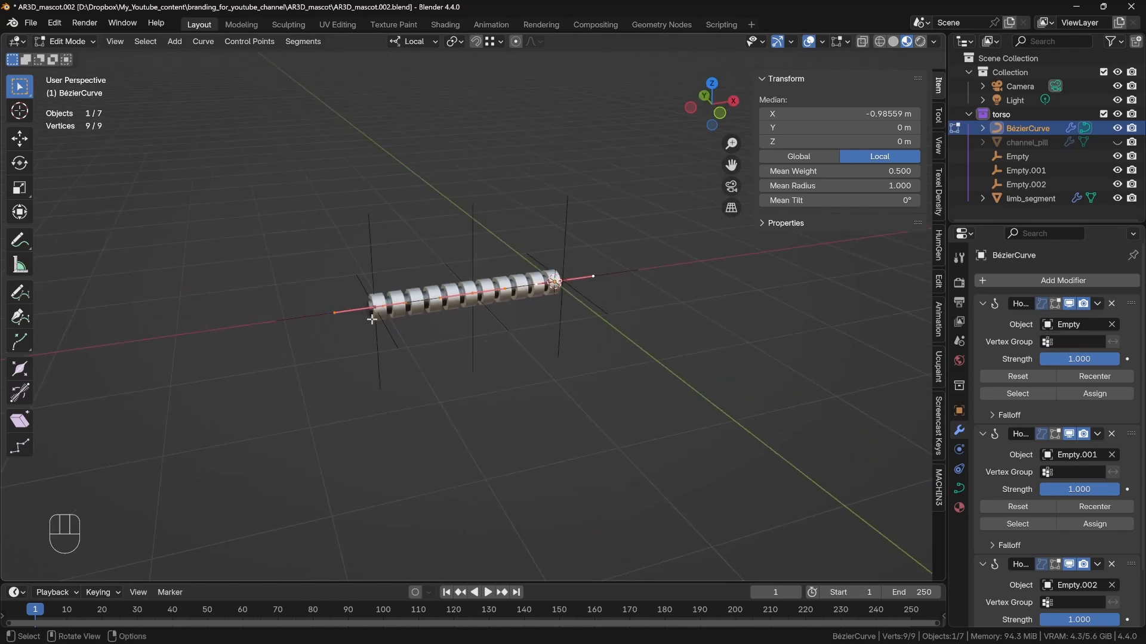
{"action": "key", "text": "Tab"}
Try moving the far-end empty away from the limb to test the reversed curve, and cancel the move.
{"action": "left_click", "coordinate": [371, 254]}
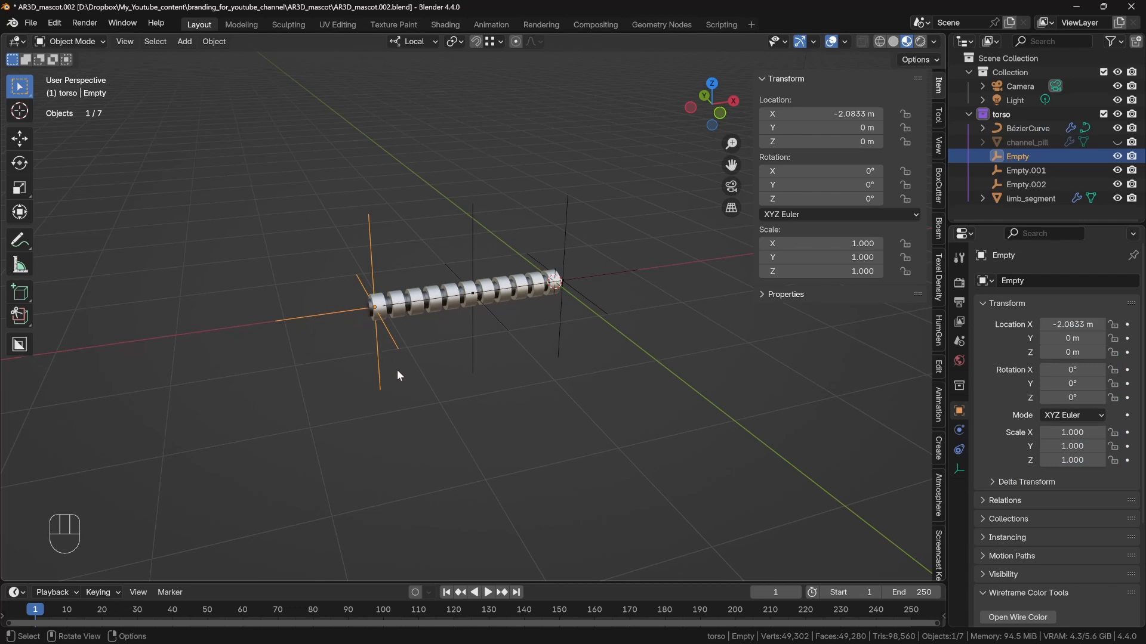
{"action": "key", "text": "g"}
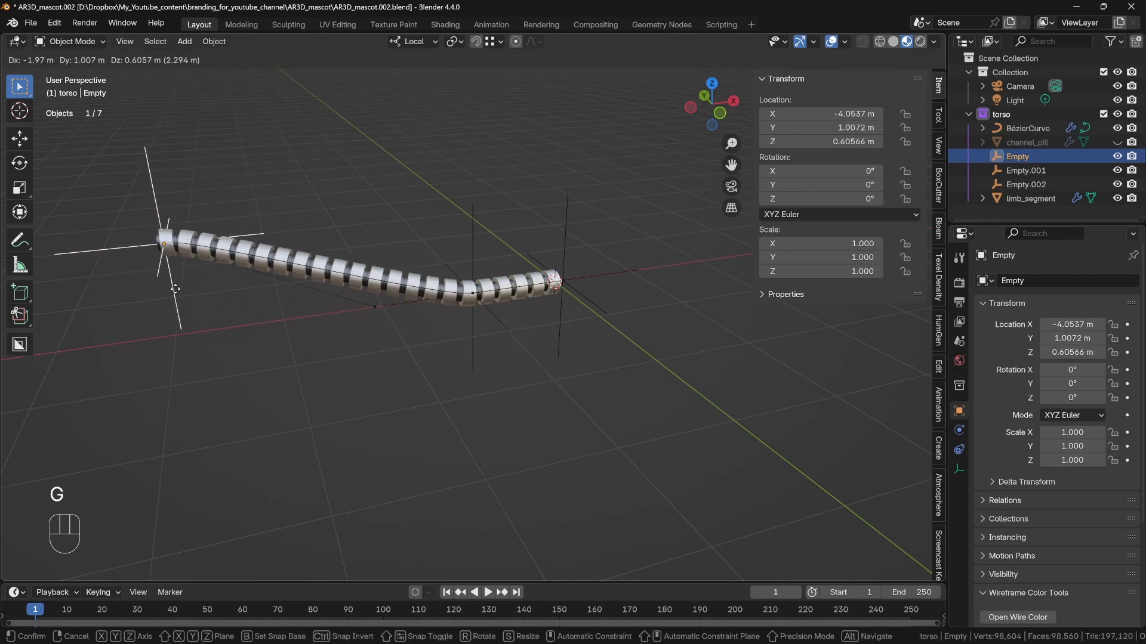
{"action": "right_click", "coordinate": [386, 359]}
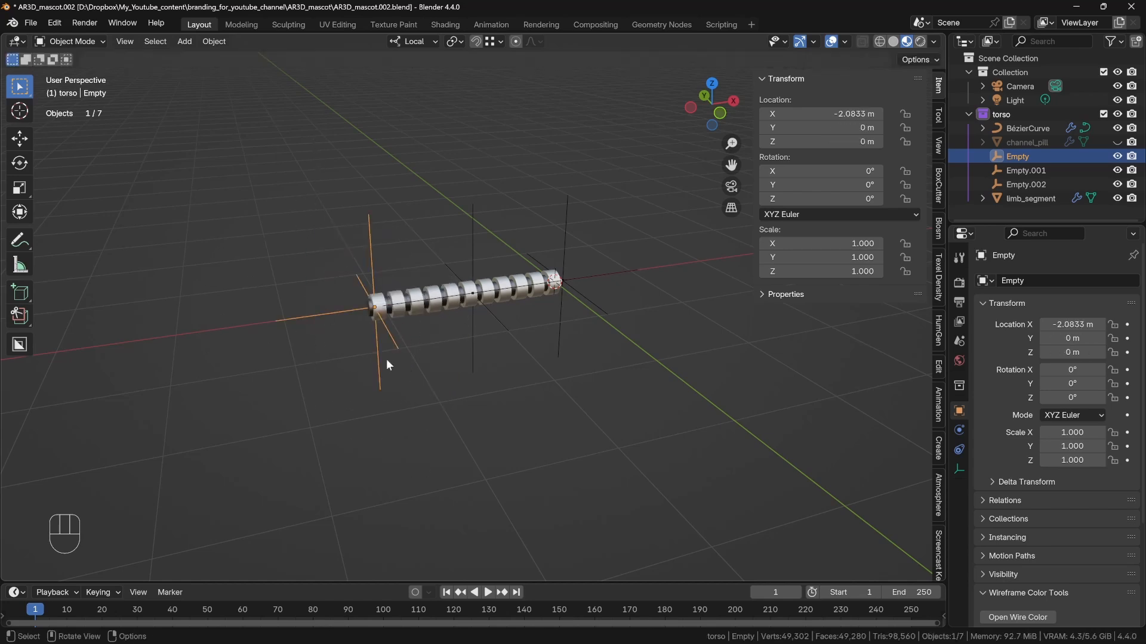
{"action": "middle_click_drag", "start_coordinate": [520, 368], "coordinate": [469, 416], "text": "shift"}
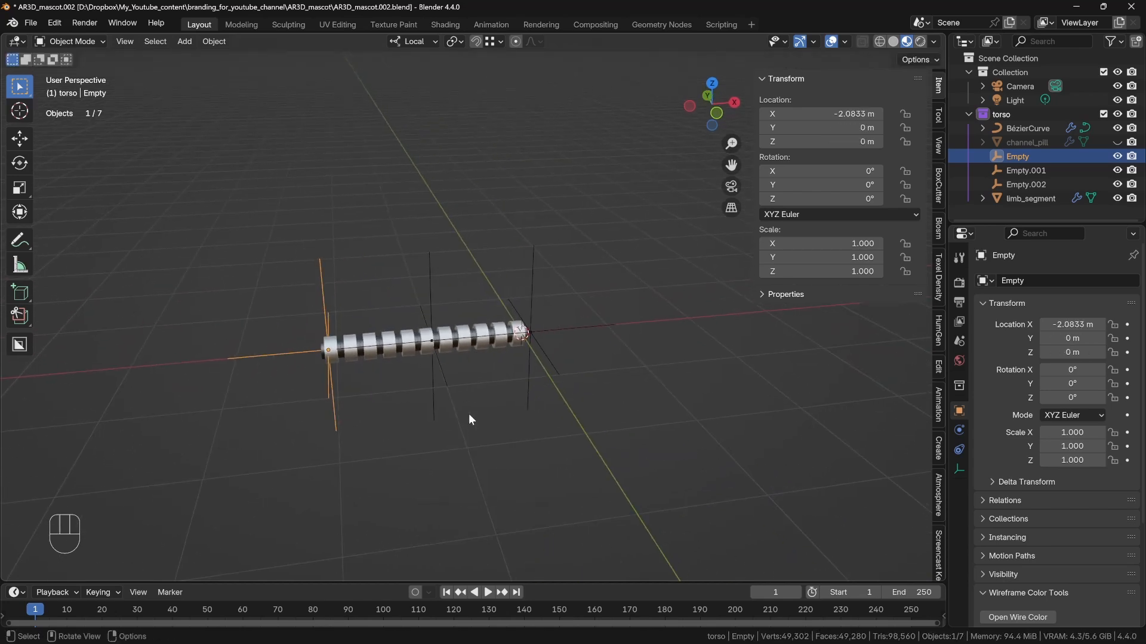
Unhide the channel_pill body and move all three limb empties along X, placing Empty.002 at about X -1.27 m.
{"action": "key", "text": "alt+h"}
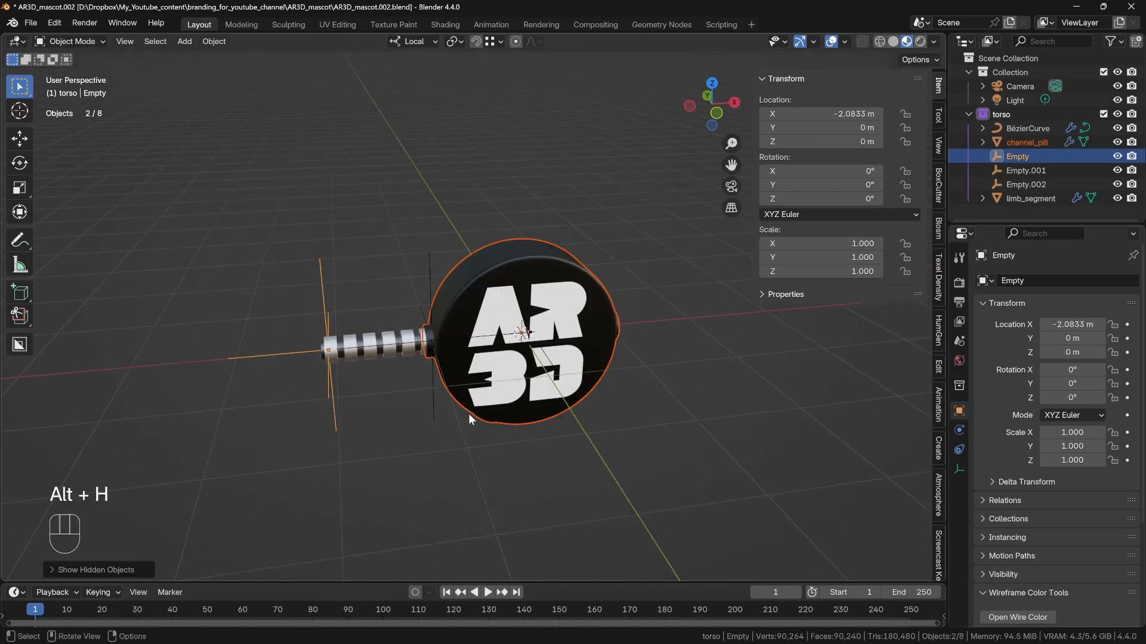
{"action": "left_click", "coordinate": [510, 261]}
{"action": "left_click", "coordinate": [325, 294]}
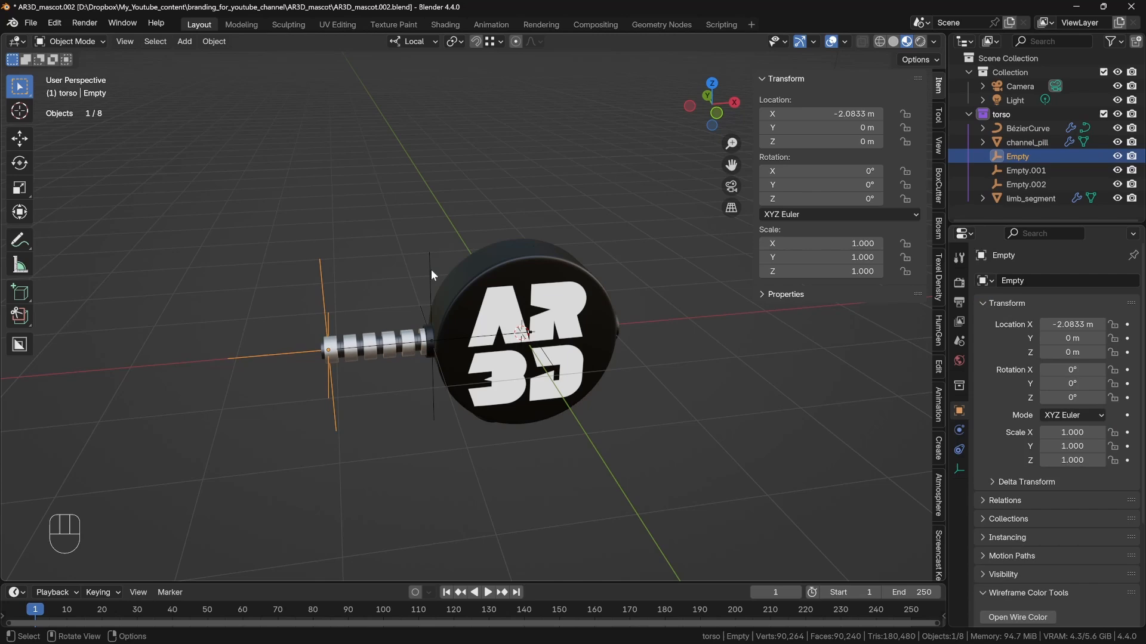
{"action": "left_click", "coordinate": [1026, 185], "text": "shift"}
{"action": "key", "text": "g"}
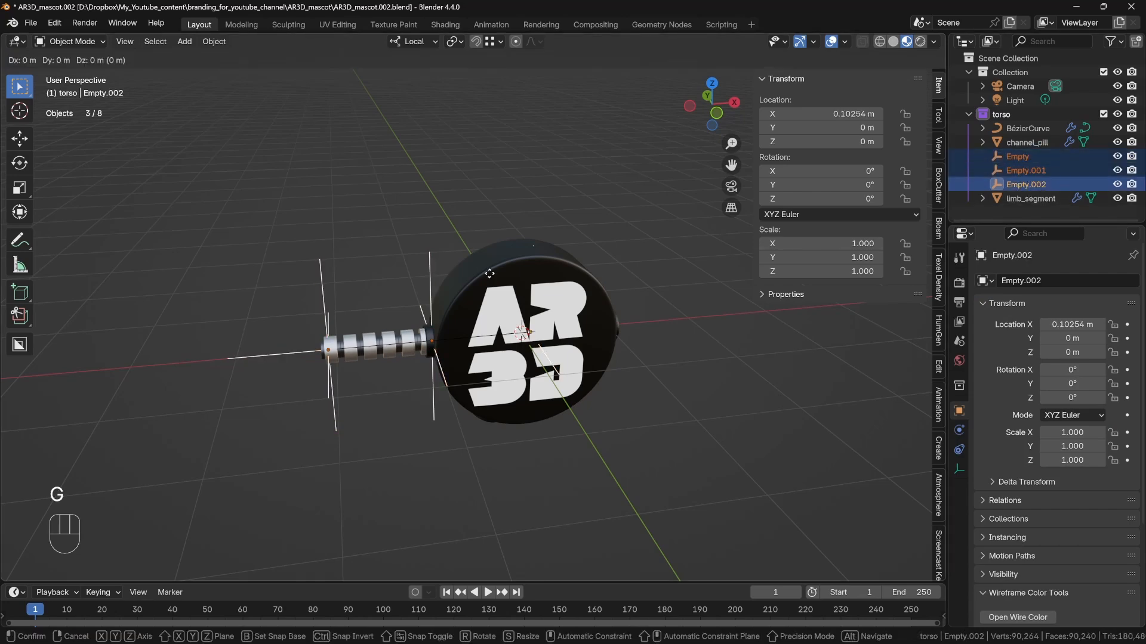
{"action": "key", "text": "x"}
{"action": "left_click", "coordinate": [358, 290]}
In front view, shift the three empties about 0.27 m along X so the limb meets the body's side socket.
{"action": "key", "text": "KP_7"}
{"action": "key", "text": "KP_1"}
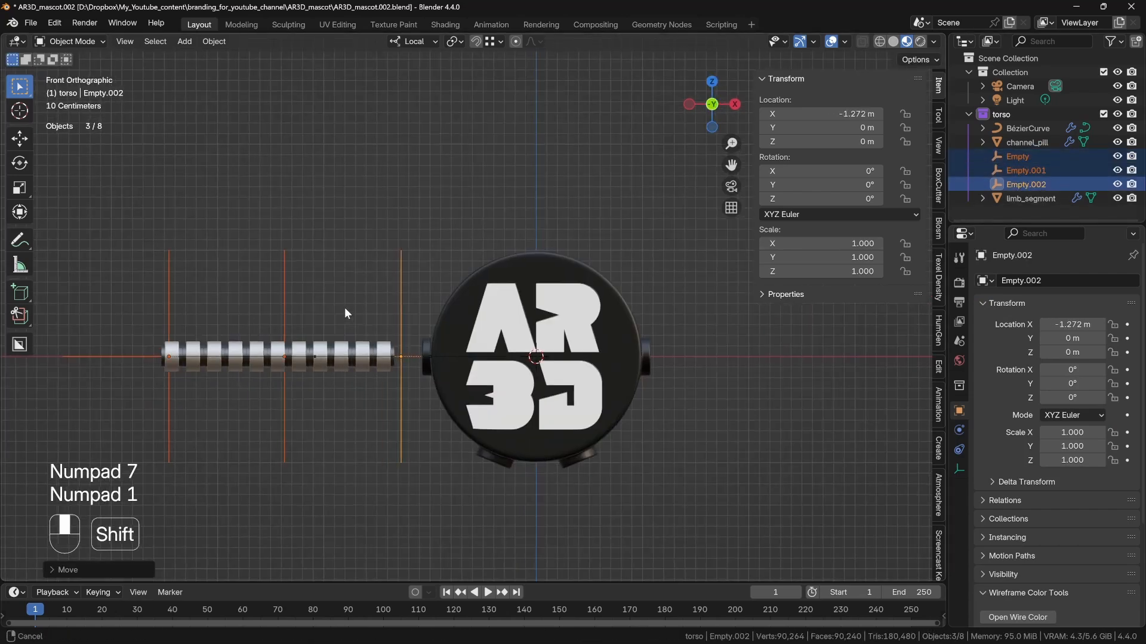
{"action": "middle_click_drag", "start_coordinate": [345, 306], "coordinate": [399, 261], "text": "shift"}
{"action": "scroll", "coordinate": [399, 260], "scroll_direction": "up", "scroll_amount": 3}
{"action": "key", "text": "g"}
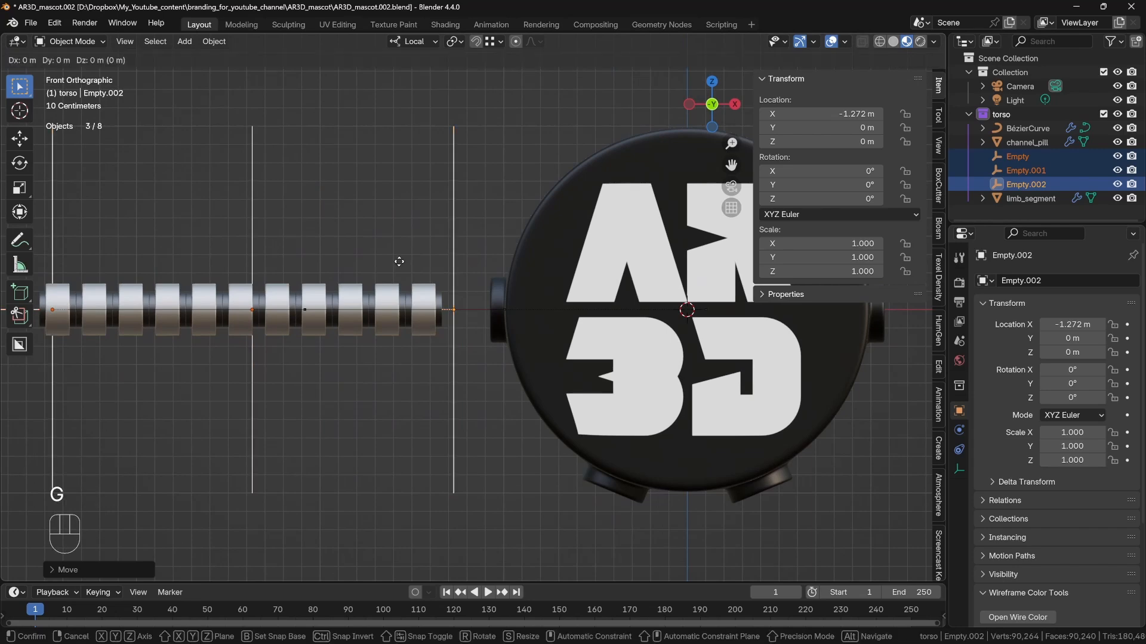
{"action": "key", "text": "x"}
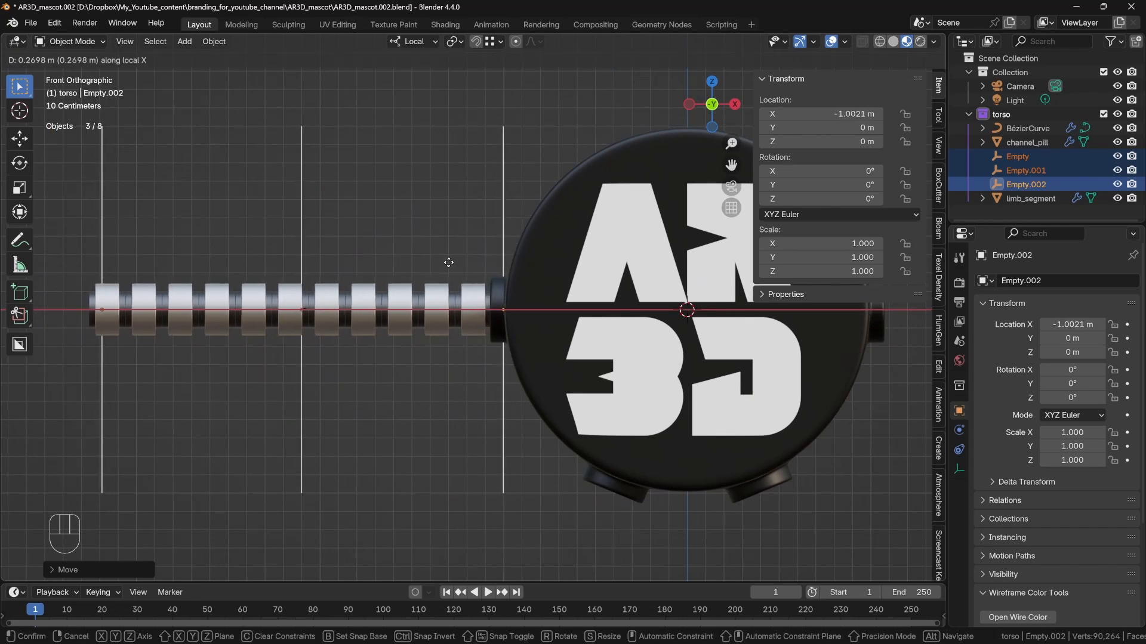
{"action": "left_click", "coordinate": [449, 263]}
{"action": "scroll", "coordinate": [531, 312], "scroll_direction": "down", "scroll_amount": 3}
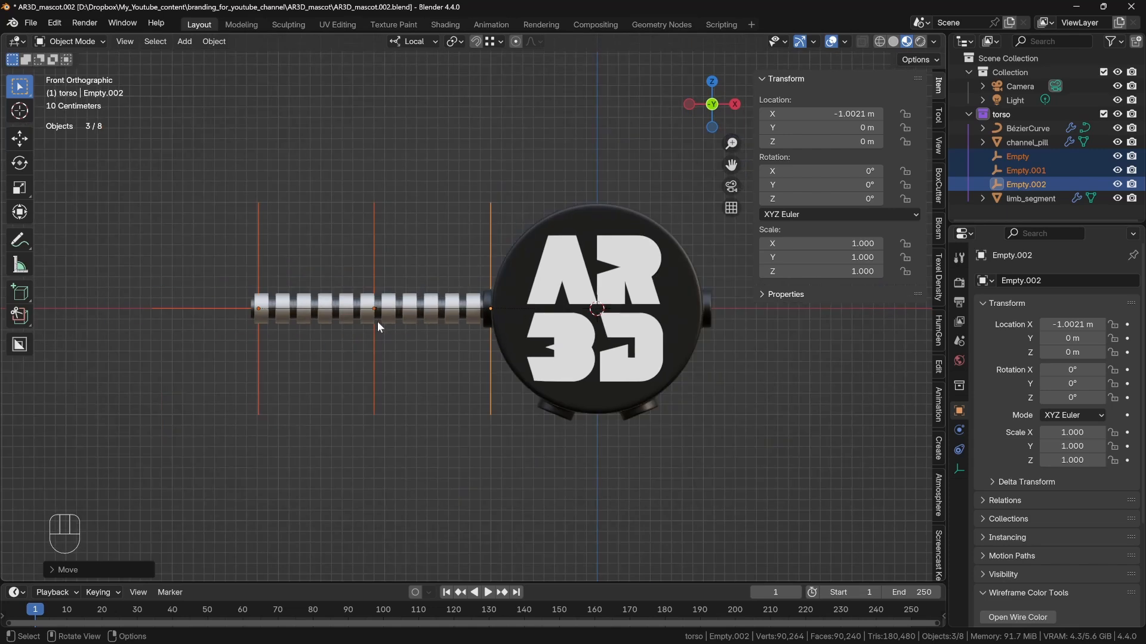
{"action": "middle_click_drag", "start_coordinate": [377, 321], "coordinate": [431, 364]}
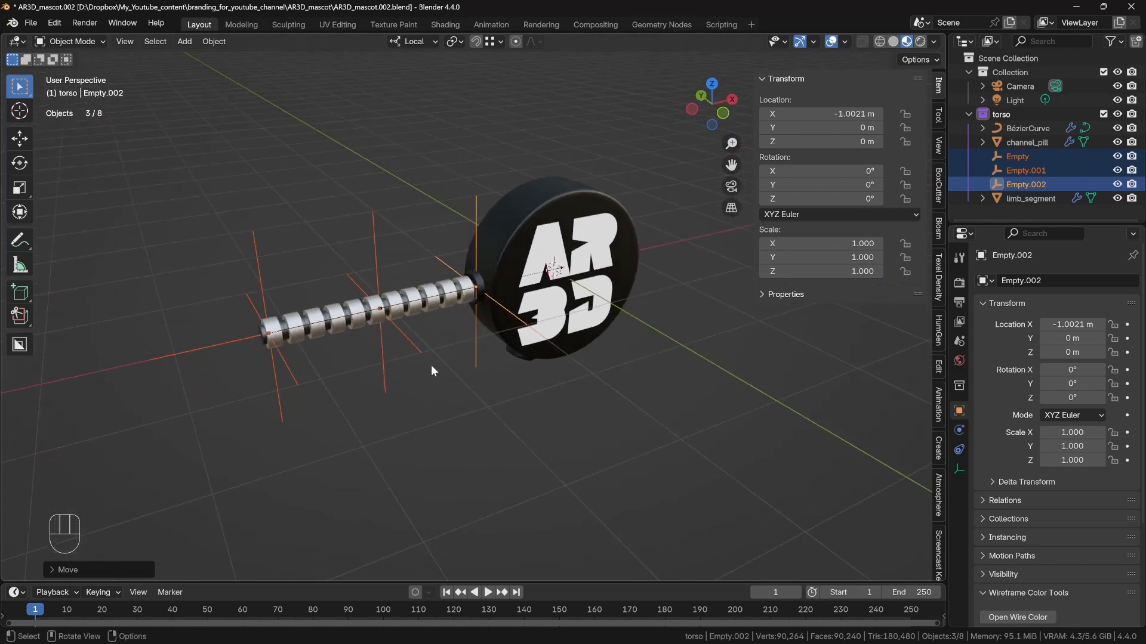
{"action": "mouse_move", "coordinate": [515, 399]}
{"action": "middle_mouse_down"}
{"action": "mouse_move", "coordinate": [506, 392]}
{"action": "mouse_move", "coordinate": [519, 396]}
{"action": "middle_mouse_up"}
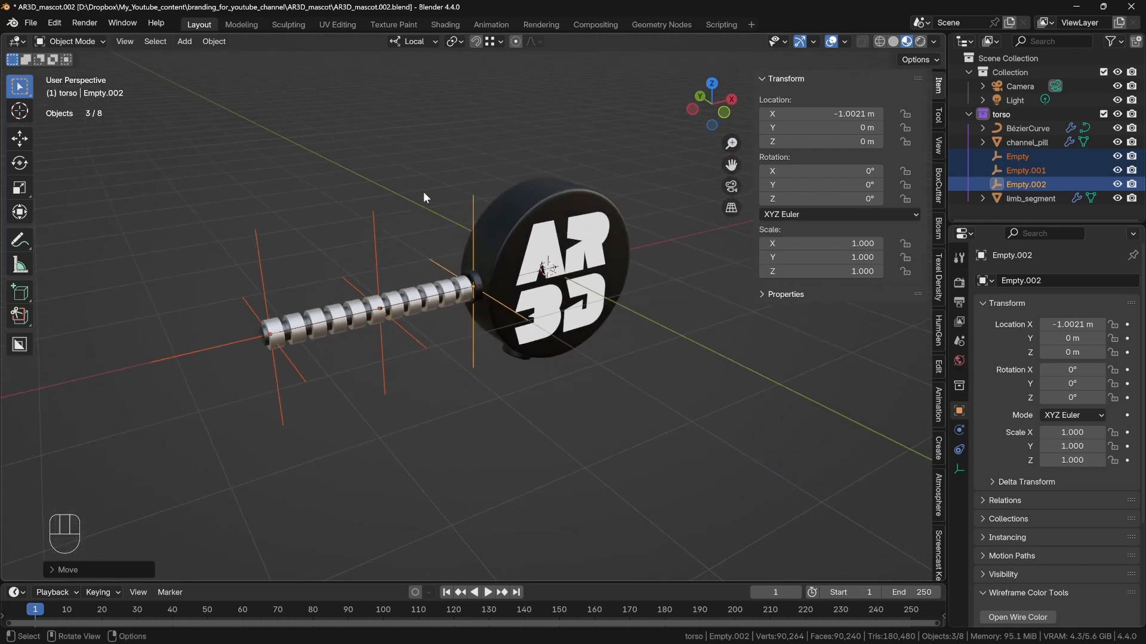
Display the empty nearest the body, Empty.002, as a Sphere with a size of 0.3 m.
{"action": "left_click", "coordinate": [473, 206]}
{"action": "scroll", "coordinate": [1065, 532], "scroll_direction": "down", "scroll_amount": 5}
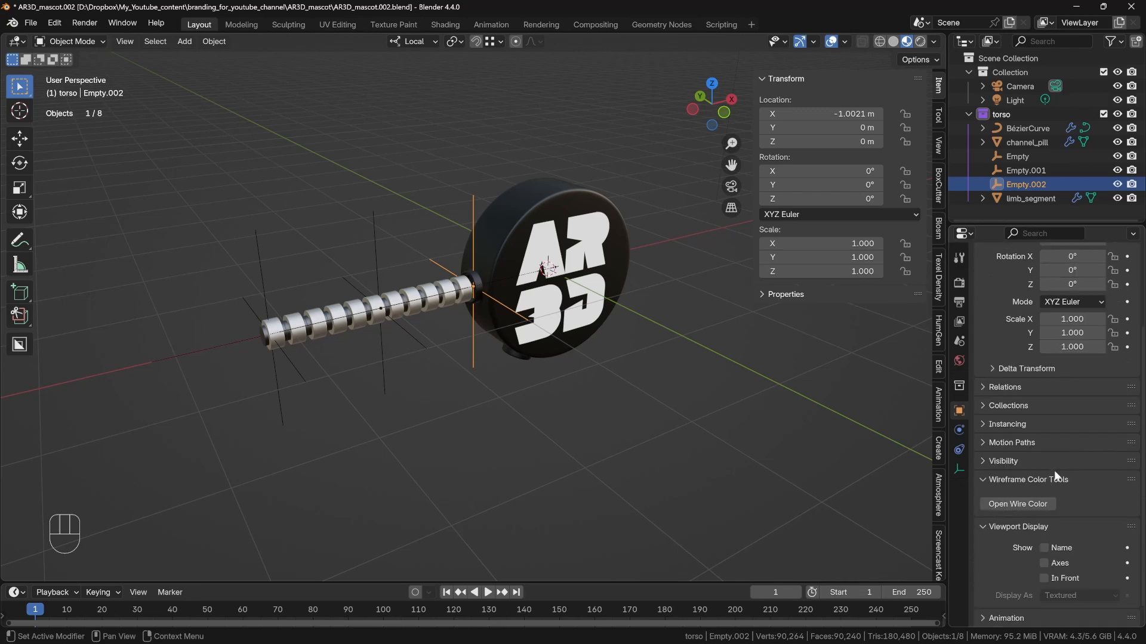
{"action": "left_click", "coordinate": [958, 472]}
{"action": "left_click", "coordinate": [1054, 297]}
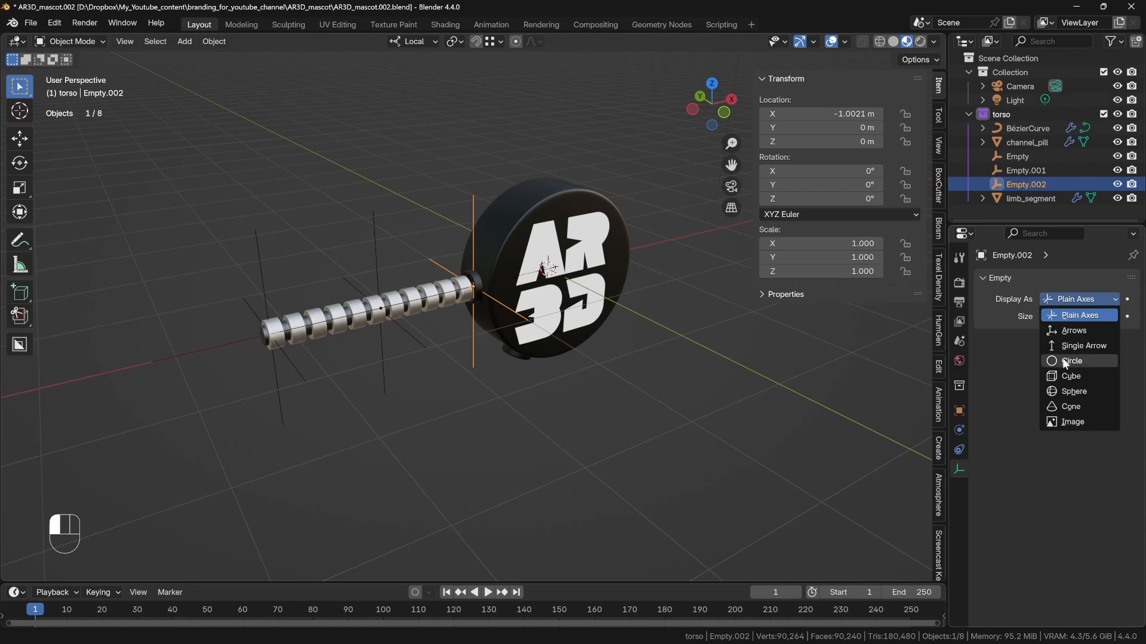
{"action": "left_click", "coordinate": [1065, 391]}
{"action": "left_click", "coordinate": [1071, 316]}
{"action": "key", "text": "BackSpace"}
{"action": "type", "text": "."}
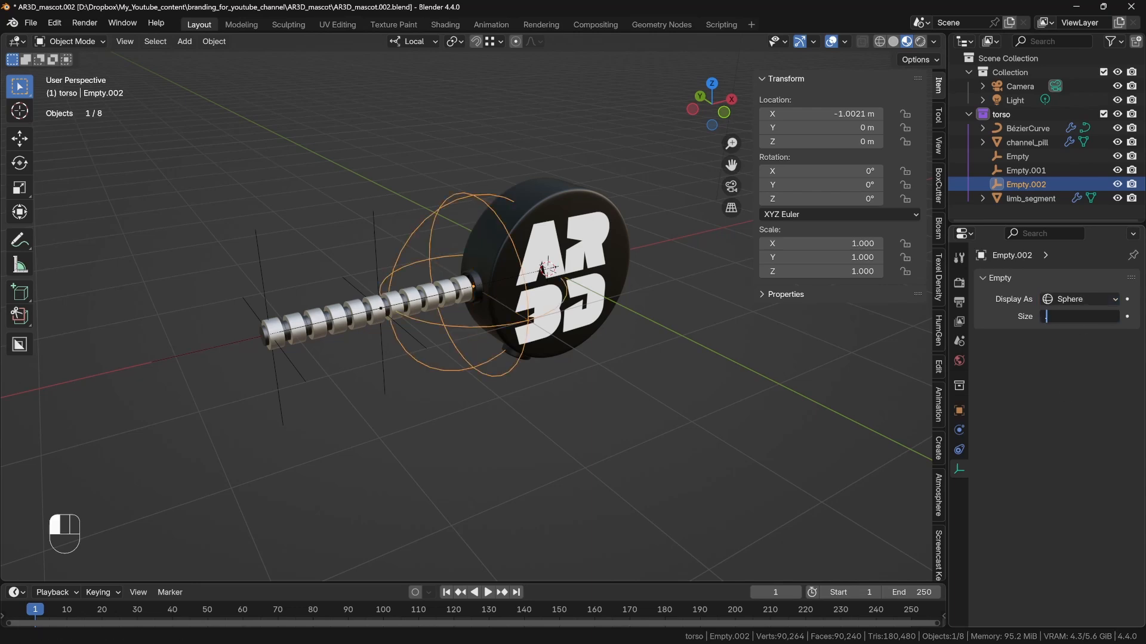
{"action": "type", "text": "3"}
{"action": "key", "text": "Return"}
Display the limb's middle empty, Empty.001, as a Sphere with a size of 0.3 m.
{"action": "left_click", "coordinate": [374, 246]}
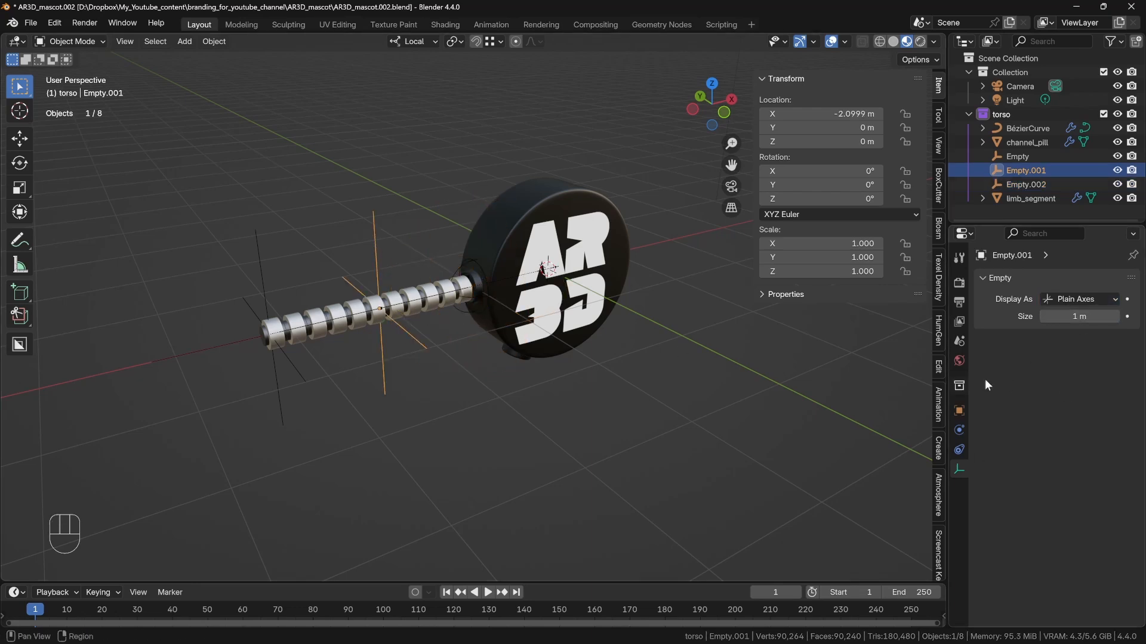
{"action": "left_click", "coordinate": [1079, 299]}
{"action": "left_click", "coordinate": [1065, 391]}
{"action": "left_click", "coordinate": [1079, 317]}
{"action": "type", "text": ".3"}
{"action": "key", "text": "Return"}
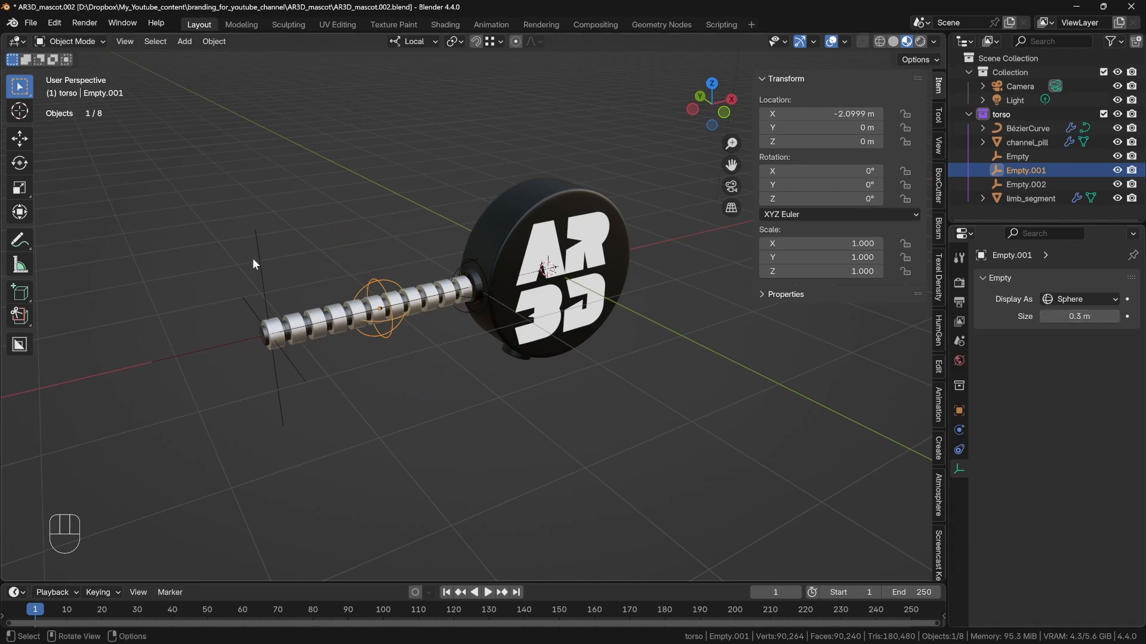
Display the limb's far-end empty as a Sphere and give it the same 0.3 m size.
{"action": "left_click", "coordinate": [253, 261]}
{"action": "left_click", "coordinate": [1078, 299]}
{"action": "left_click", "coordinate": [1064, 391]}
{"action": "key", "text": "ctrl+v"}
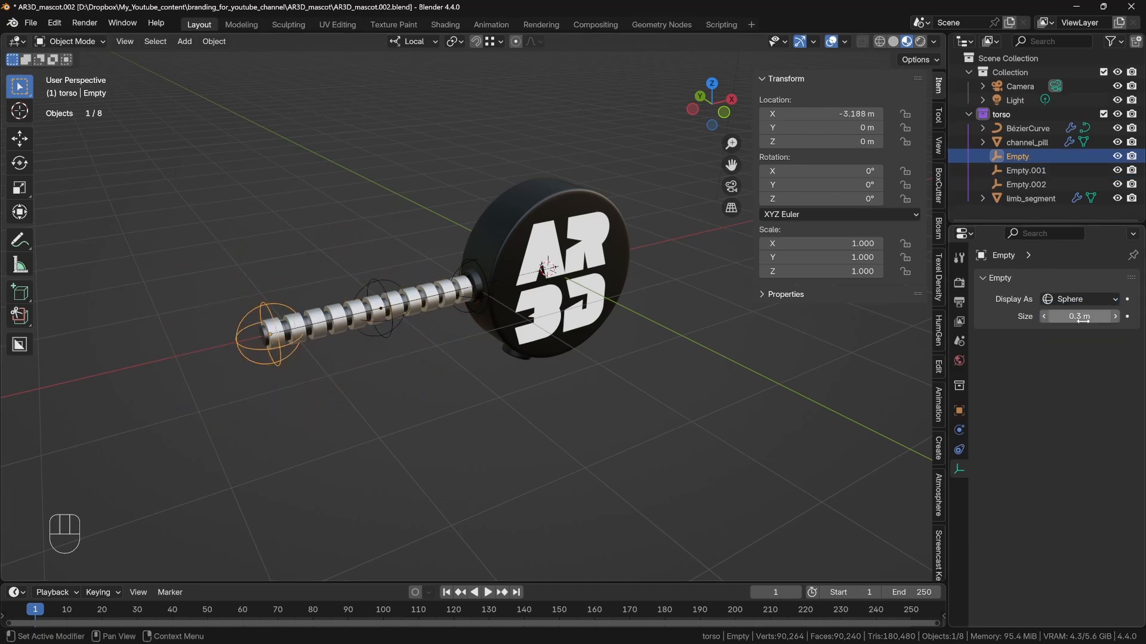
{"action": "middle_click_drag", "start_coordinate": [291, 374], "coordinate": [345, 389]}
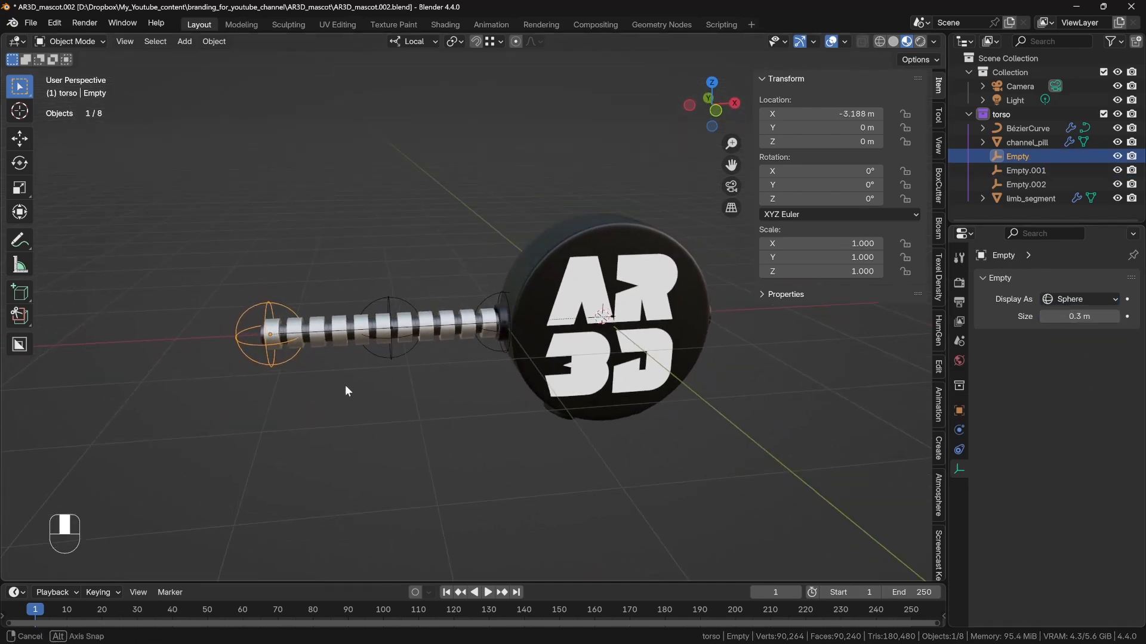
{"action": "key", "text": "g"}
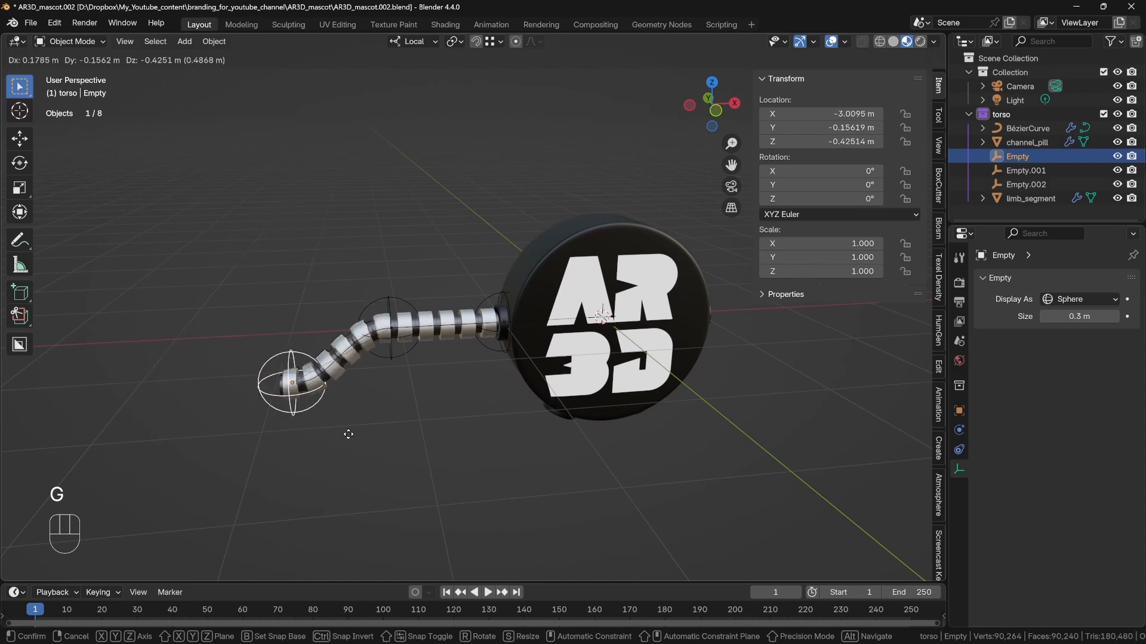
{"action": "right_click", "coordinate": [338, 384]}
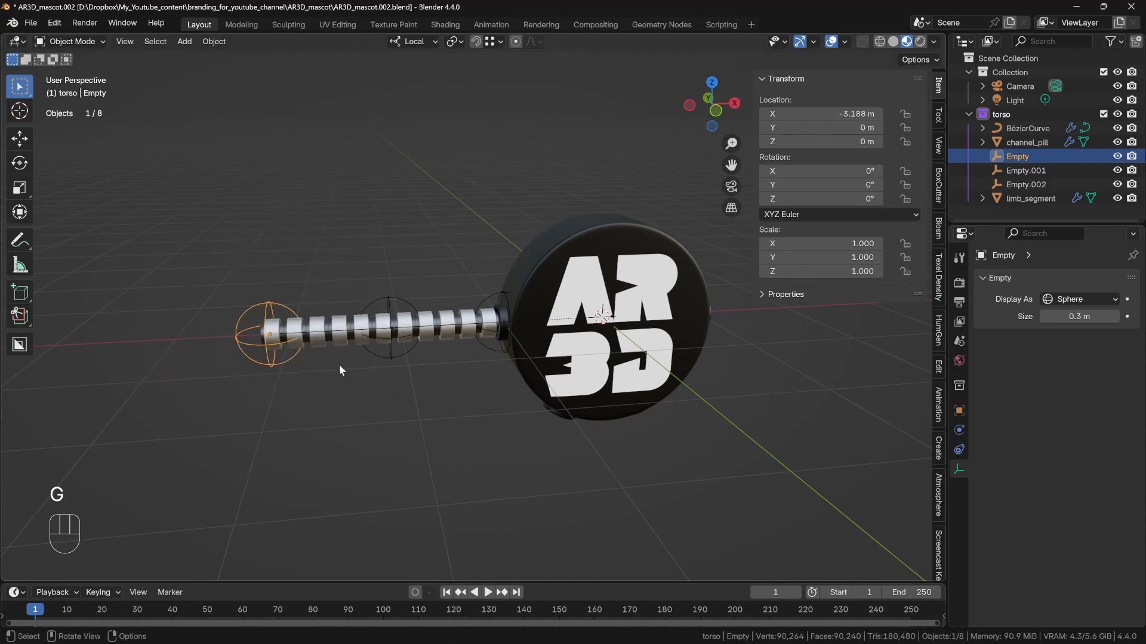
{"action": "mouse_move", "coordinate": [340, 369]}
{"action": "middle_mouse_down"}
{"action": "mouse_move", "coordinate": [496, 404]}
{"action": "mouse_move", "coordinate": [409, 441]}
{"action": "mouse_move", "coordinate": [361, 486]}
{"action": "mouse_move", "coordinate": [355, 351]}
{"action": "mouse_move", "coordinate": [354, 373]}
{"action": "mouse_move", "coordinate": [342, 371]}
{"action": "middle_mouse_up"}
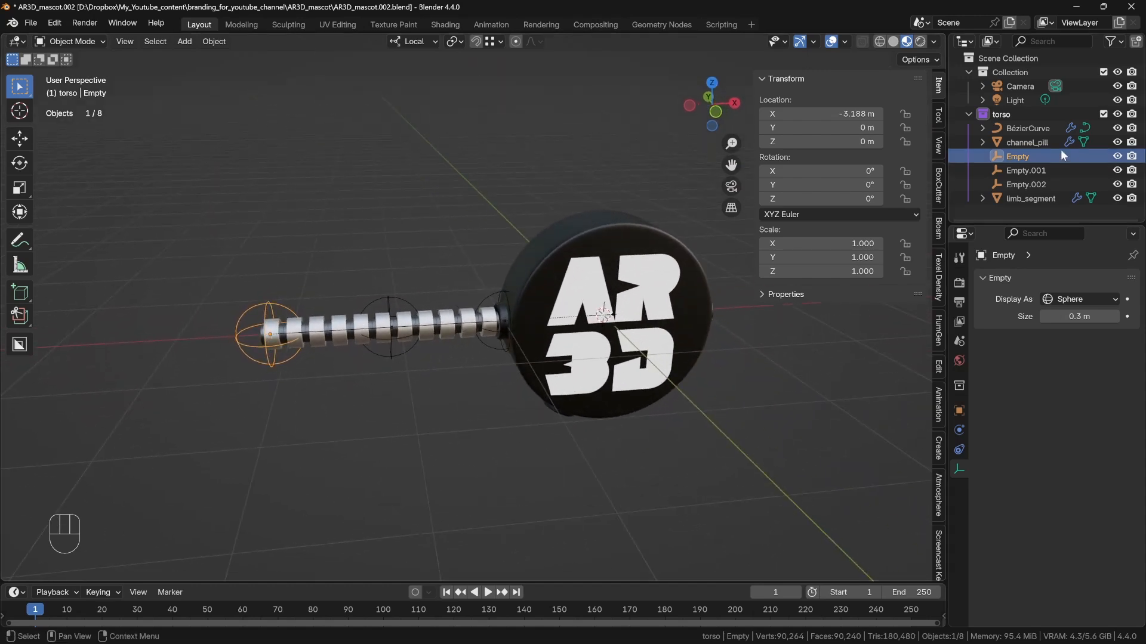
Rename the limb's far-end empty as joint_end and the middle empty, Empty.001, as joint_mid.
{"action": "double_click", "coordinate": [1012, 156]}
{"action": "key", "text": "BackSpace"}
{"action": "type", "text": "joint"}
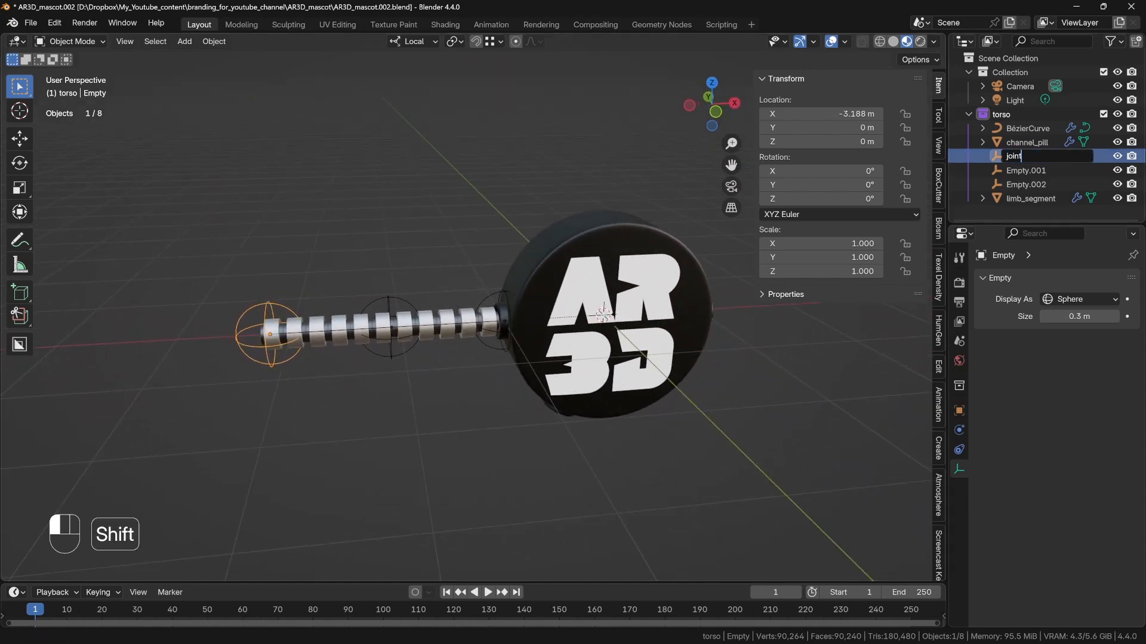
{"action": "type", "text": "_end"}
{"action": "key", "text": "Return"}
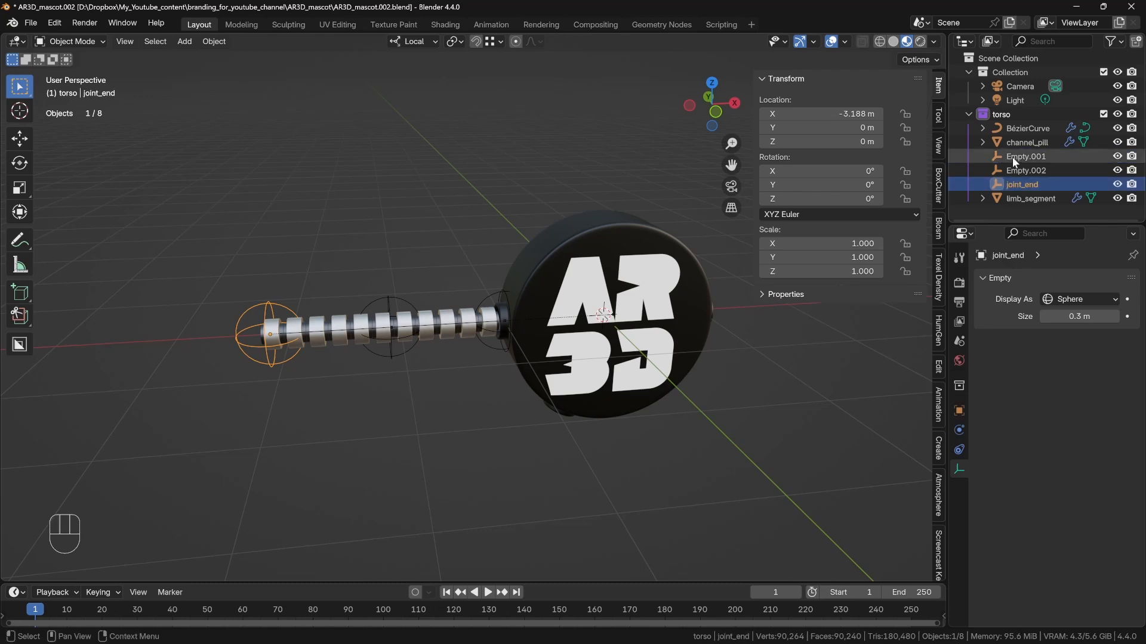
{"action": "double_click", "coordinate": [1015, 157]}
{"action": "type", "text": "joint_mid"}
{"action": "key", "text": "Return"}
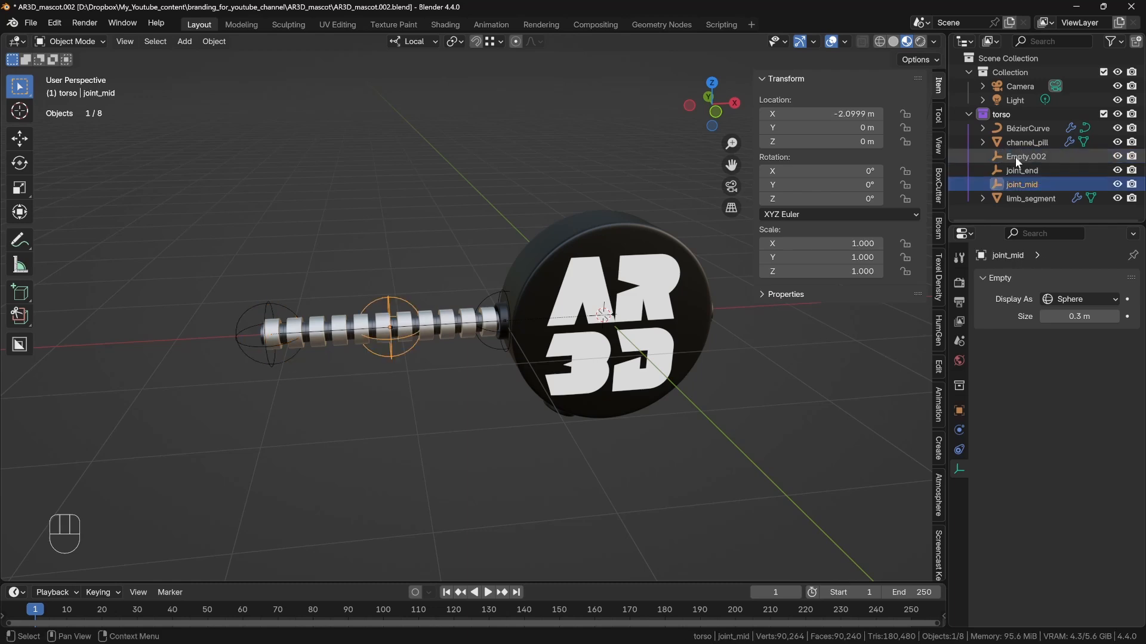
Rename the empty nearest the body, Empty.002, as joint_top.
{"action": "left_click", "coordinate": [496, 294]}
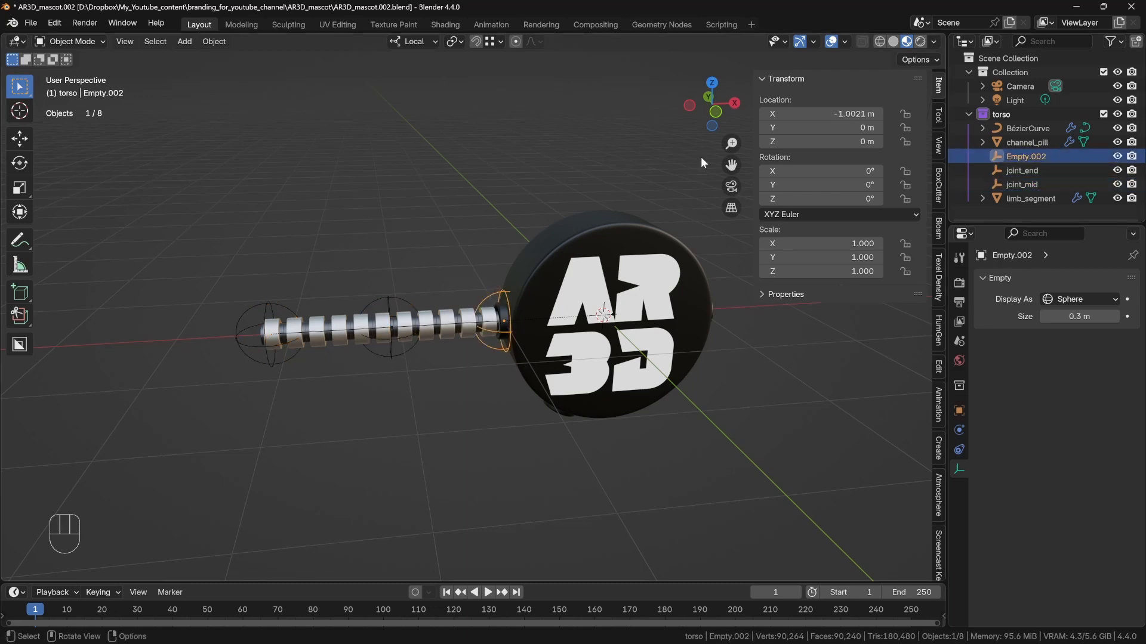
{"action": "double_click", "coordinate": [1023, 158]}
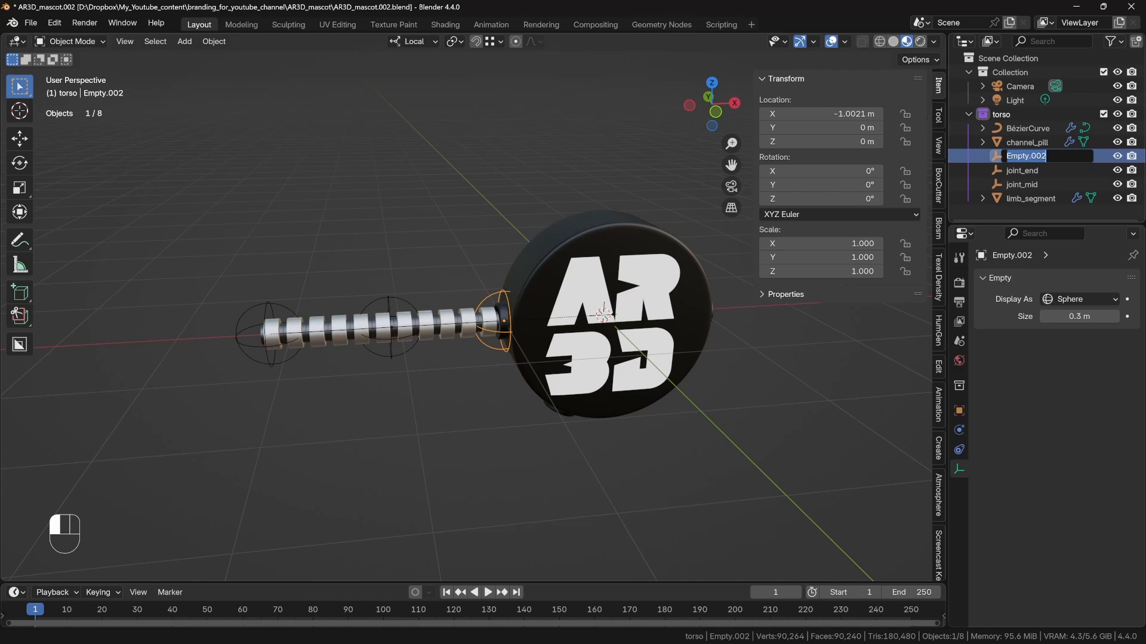
{"action": "type", "text": "joint_top"}
{"action": "key", "text": "Return"}
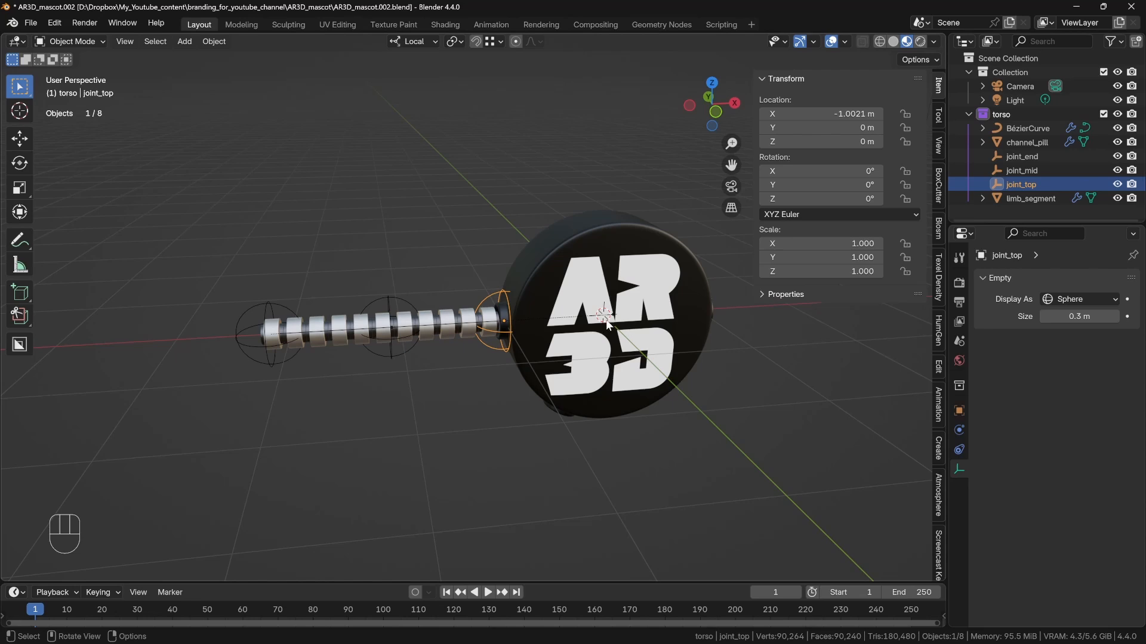
Snap the 3D cursor to the joint_top empty and add a Cube empty there.
{"action": "left_click", "coordinate": [1025, 128]}
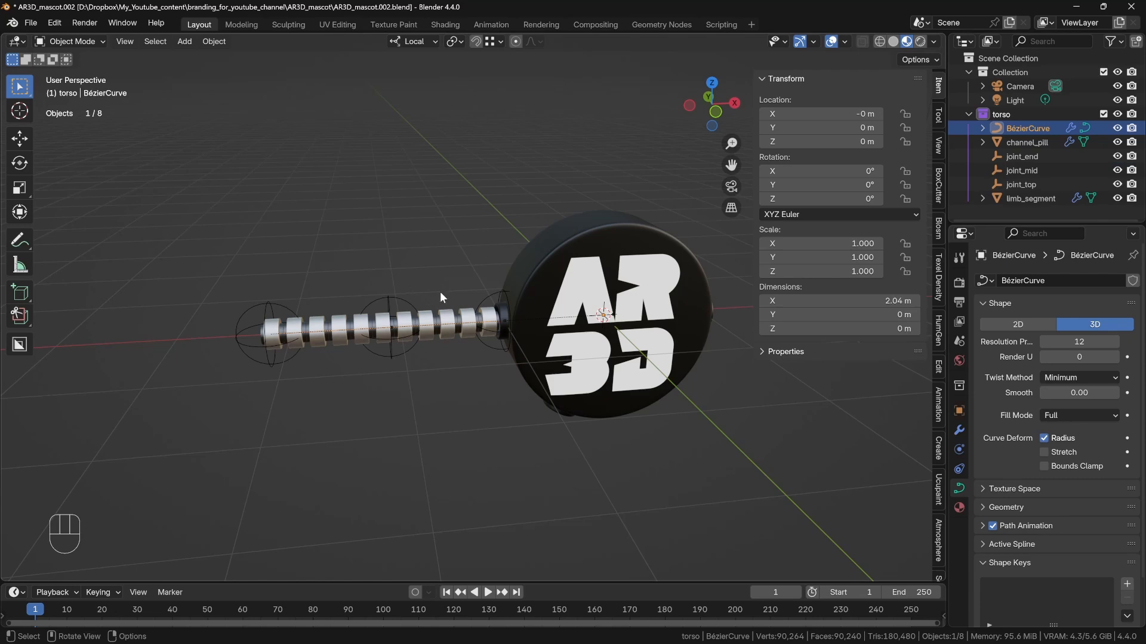
{"action": "left_click", "coordinate": [487, 296]}
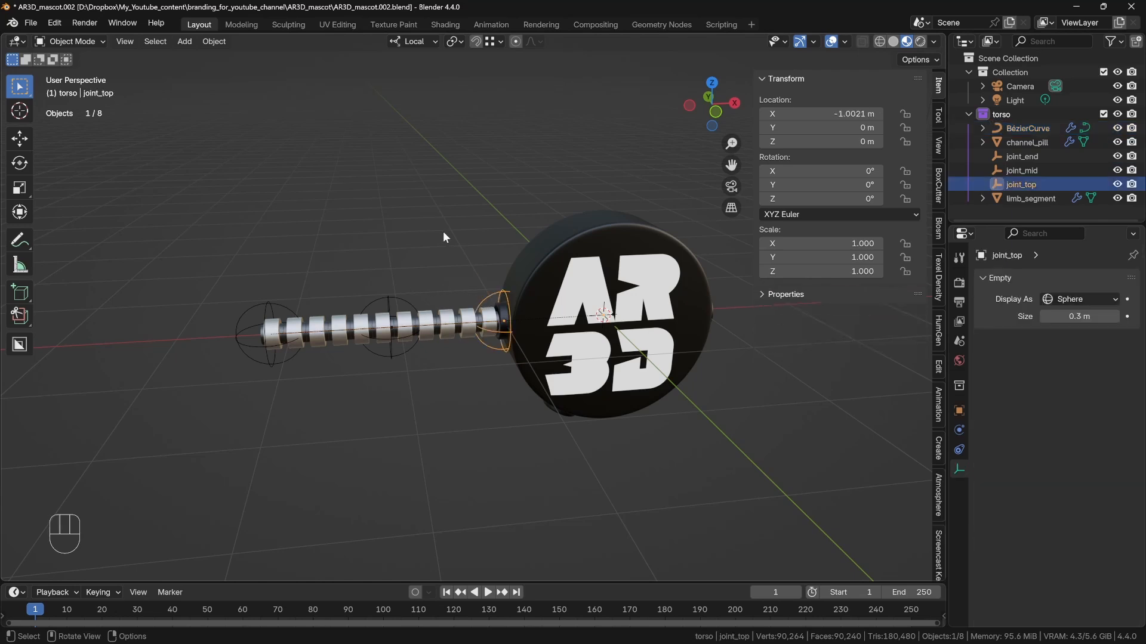
{"action": "key", "text": "shift+s"}
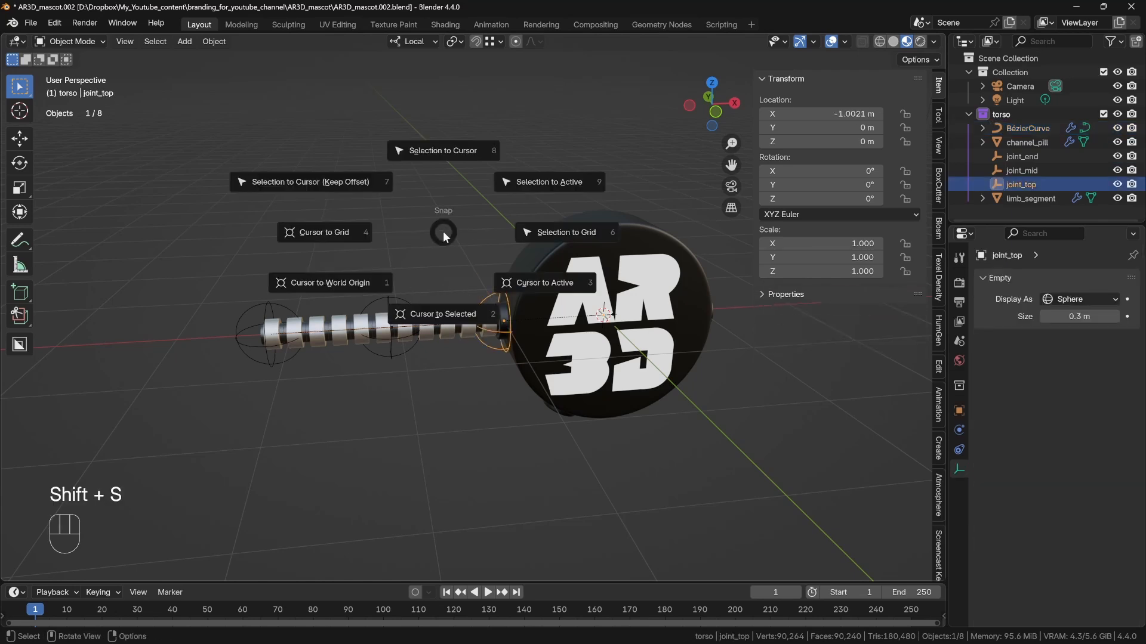
{"action": "left_click", "coordinate": [441, 311]}
{"action": "key", "text": "shift+a"}
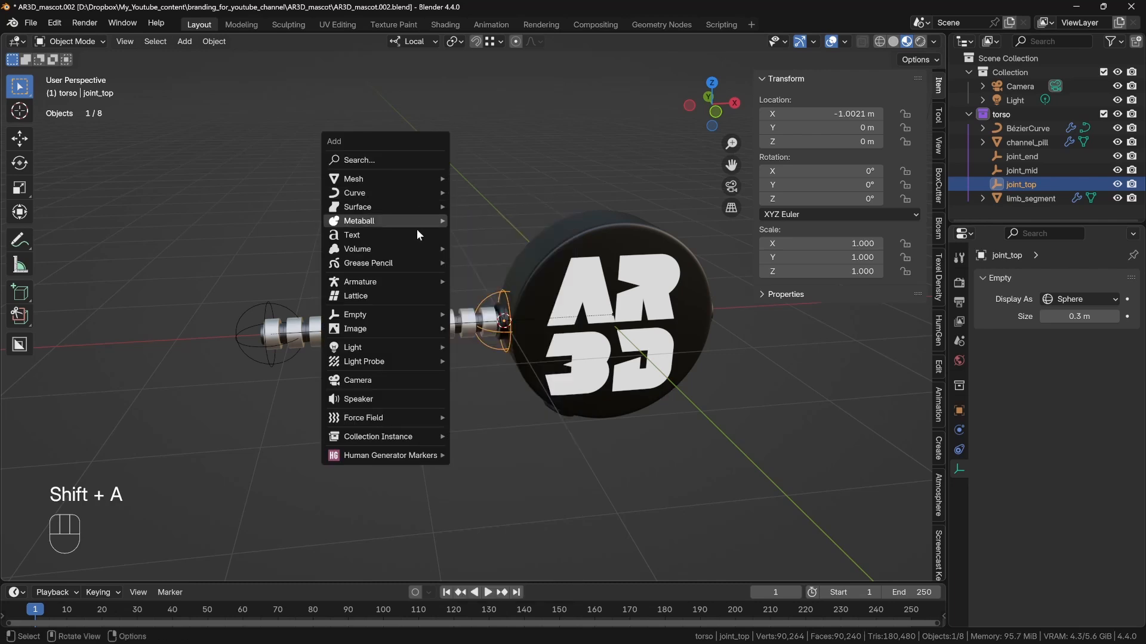
{"action": "mouse_move", "coordinate": [414, 315]}
{"action": "left_click", "coordinate": [503, 374]}
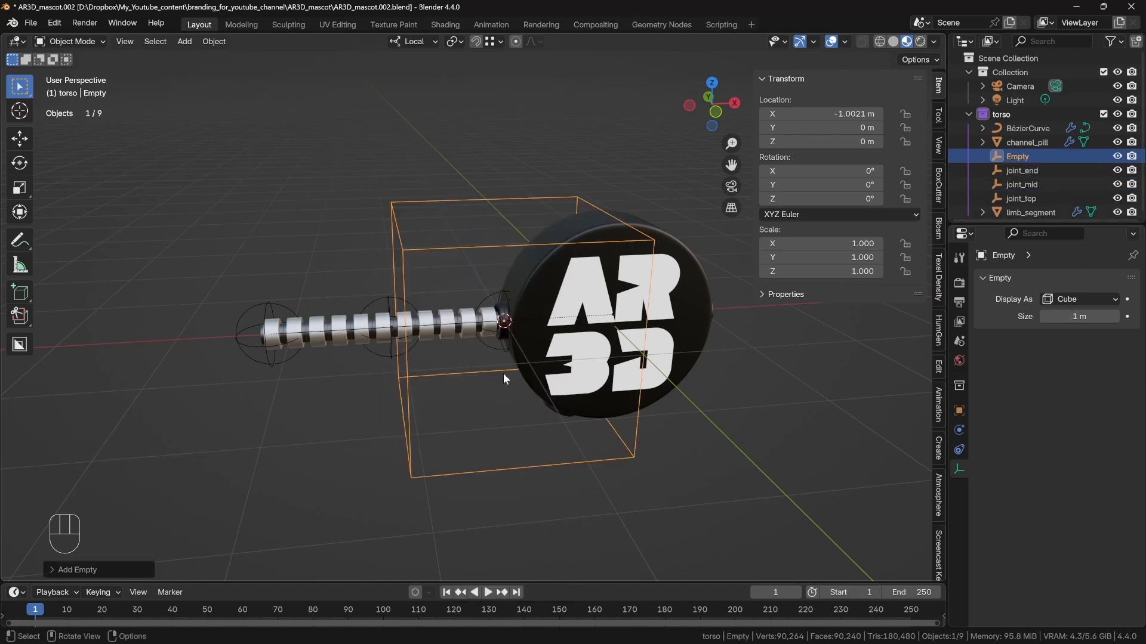
Set the new cube empty's display size to 0.2 m.
{"action": "left_click", "coordinate": [1078, 316]}
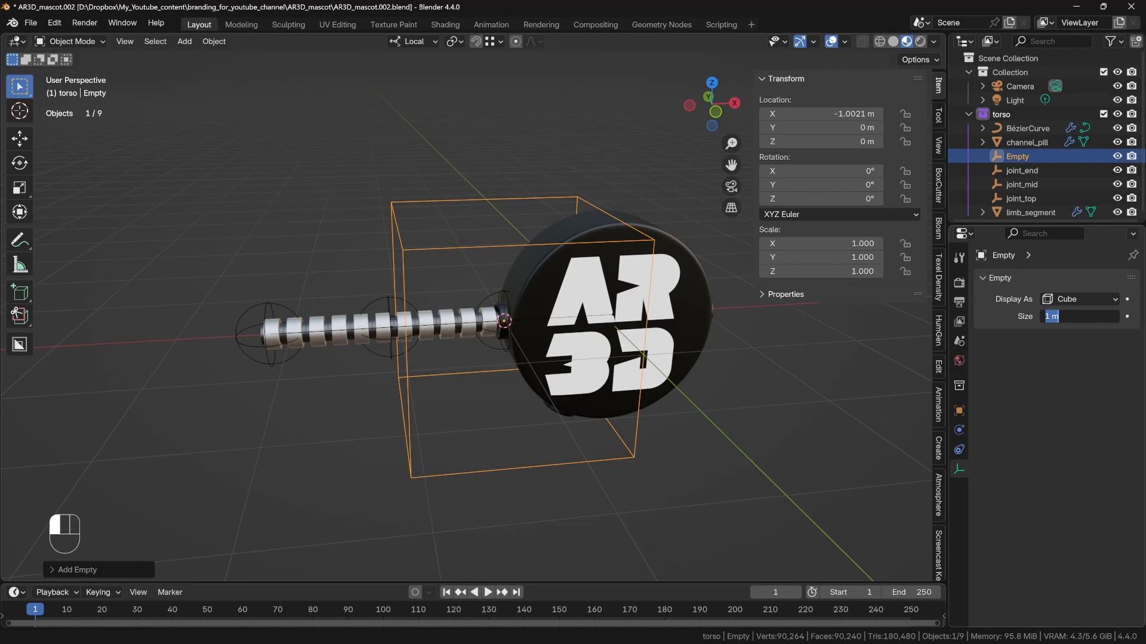
{"action": "type", "text": "0.3"}
{"action": "key", "text": "Return"}
{"action": "left_click", "coordinate": [1097, 318]}
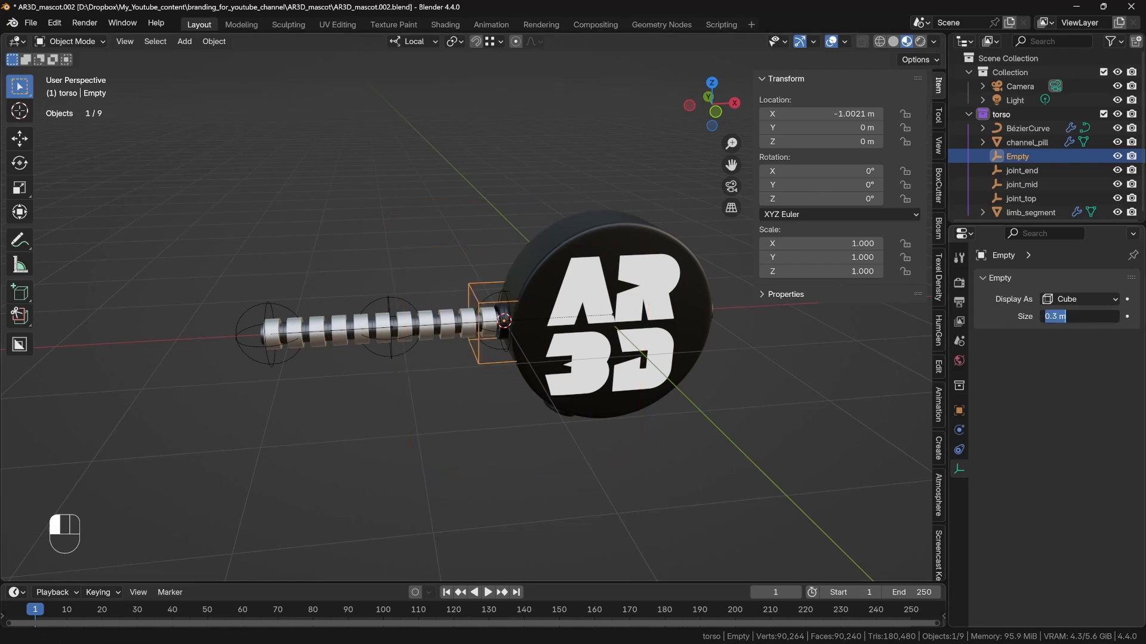
{"action": "type", "text": "0.2"}
{"action": "key", "text": "Return"}
Rename the cube empty at the arm socket as PARENT_arm_right.
{"action": "scroll", "coordinate": [539, 367], "scroll_direction": "up", "scroll_amount": 4}
{"action": "middle_click_drag", "start_coordinate": [539, 366], "coordinate": [579, 391]}
{"action": "double_click", "coordinate": [1014, 159]}
{"action": "type", "text": "P"}
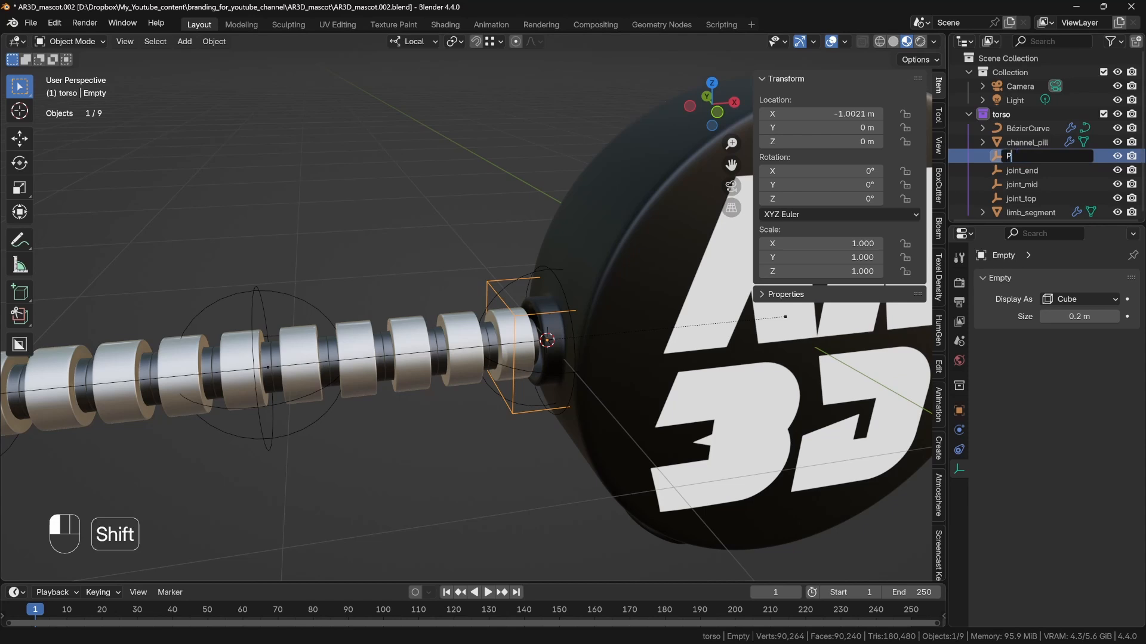
{"action": "type", "text": "ARENT_a"}
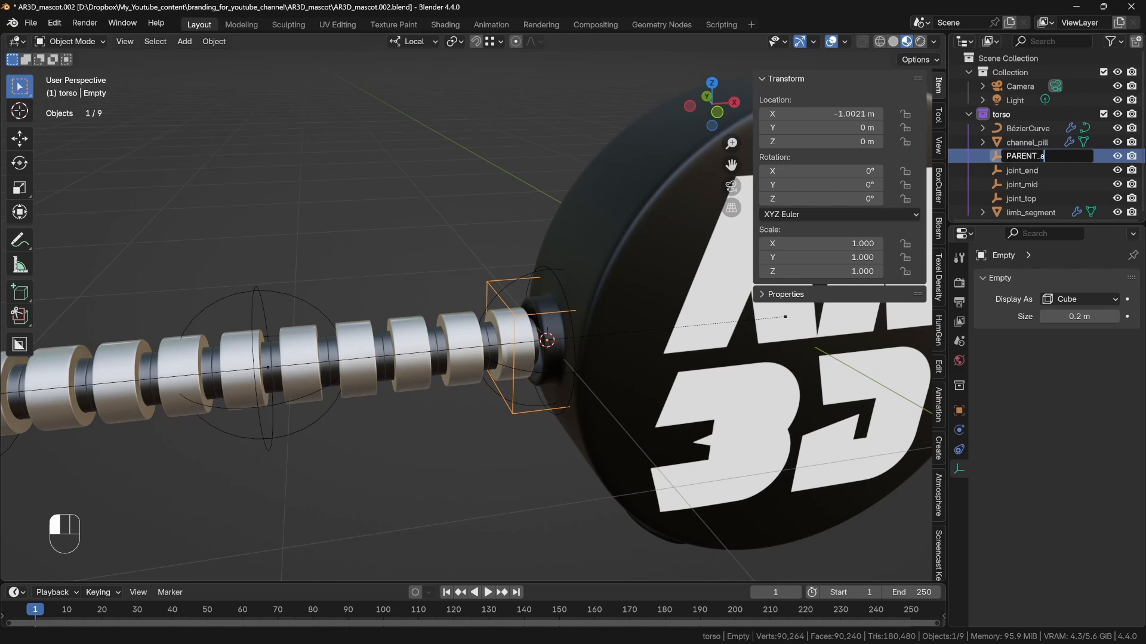
{"action": "type", "text": "rm_right"}
{"action": "key", "text": "Return"}
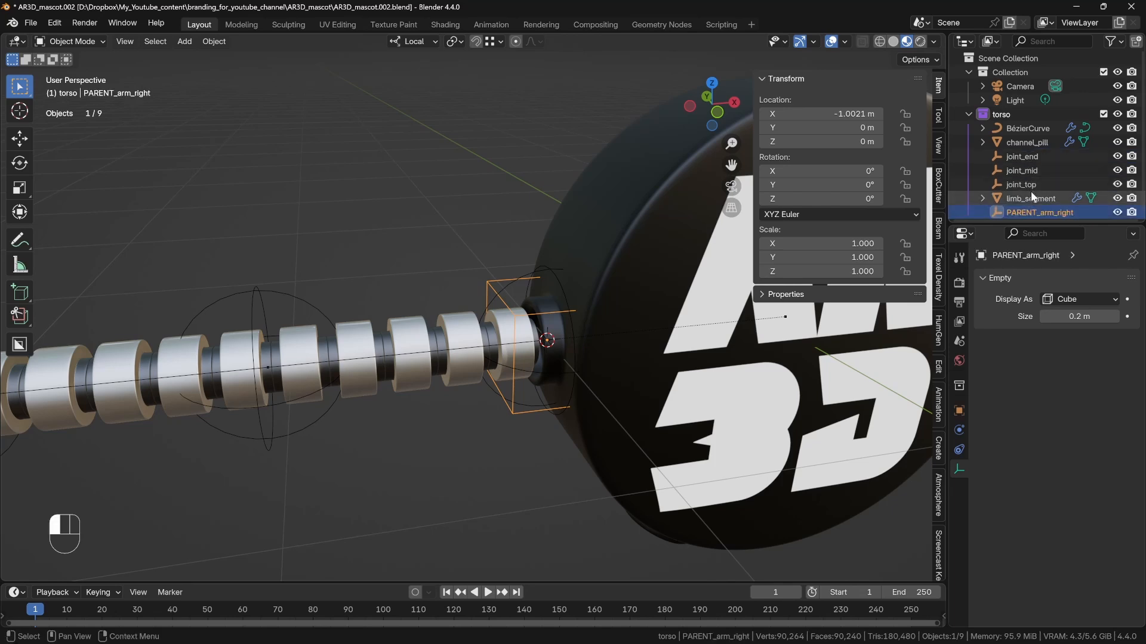
Parent the three joint empties, the Bézier curve and the limb segments to PARENT_arm_right using Object (Keep Transform).
{"action": "left_click_drag", "start_coordinate": [1030, 191], "coordinate": [1021, 130], "text": "shift"}
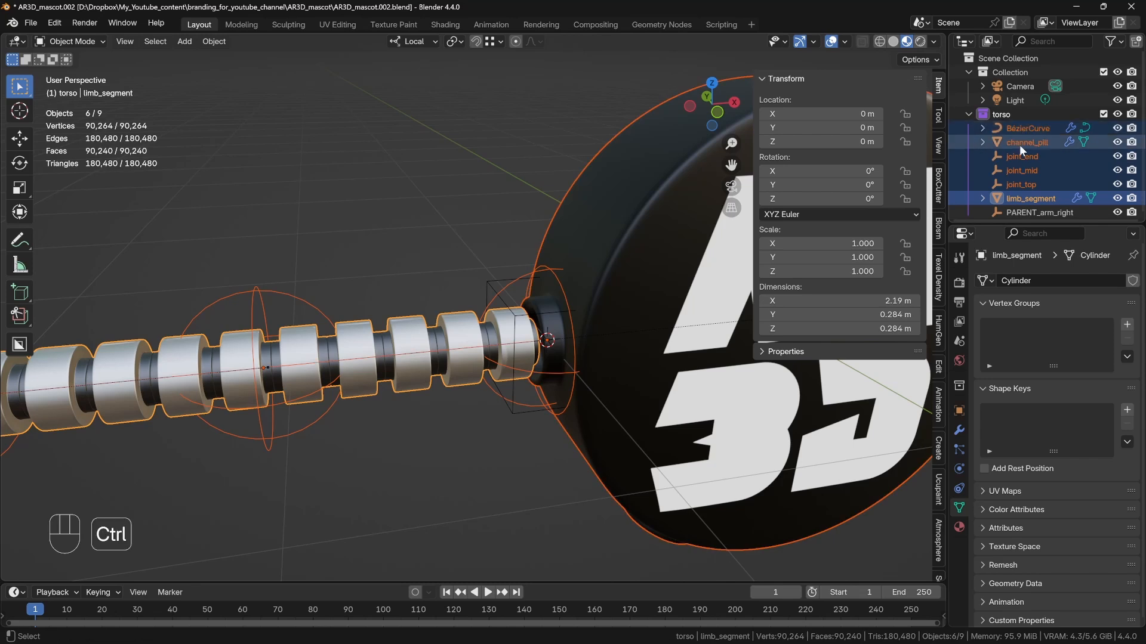
{"action": "left_click", "coordinate": [1032, 212]}
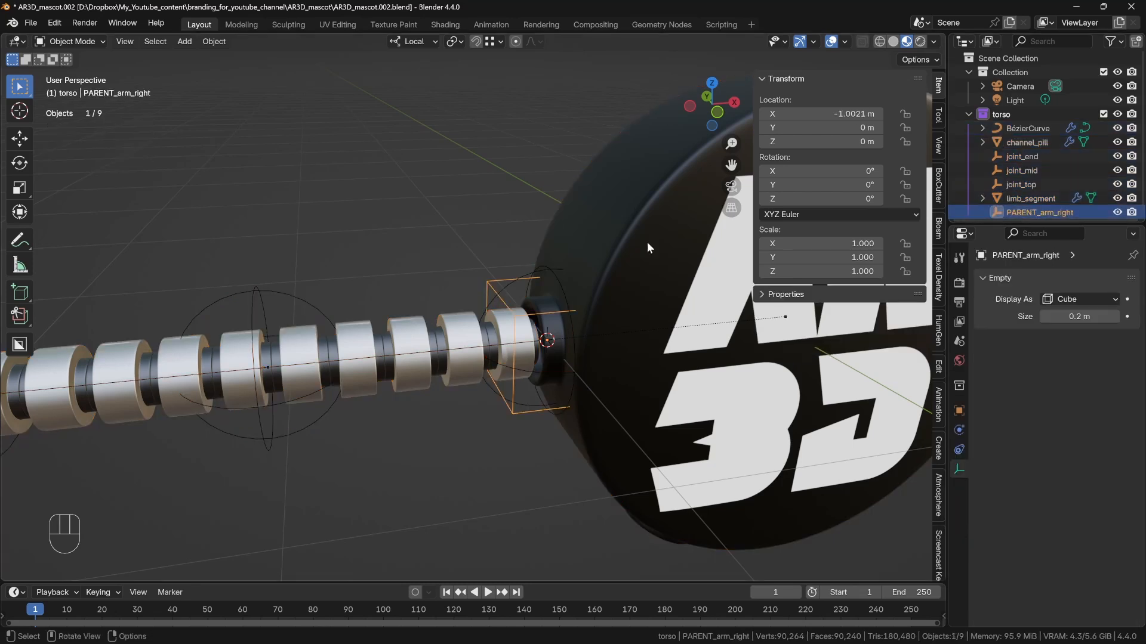
{"action": "middle_click_drag", "start_coordinate": [327, 306], "coordinate": [330, 296]}
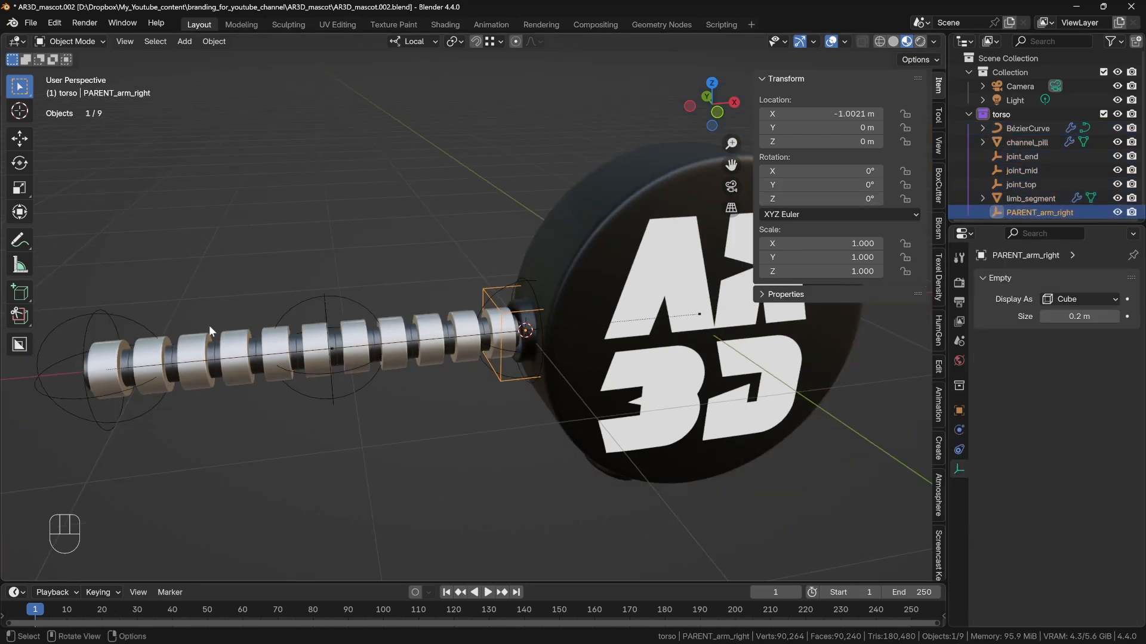
{"action": "left_click", "coordinate": [129, 323]}
{"action": "left_click", "coordinate": [302, 300], "text": "shift"}
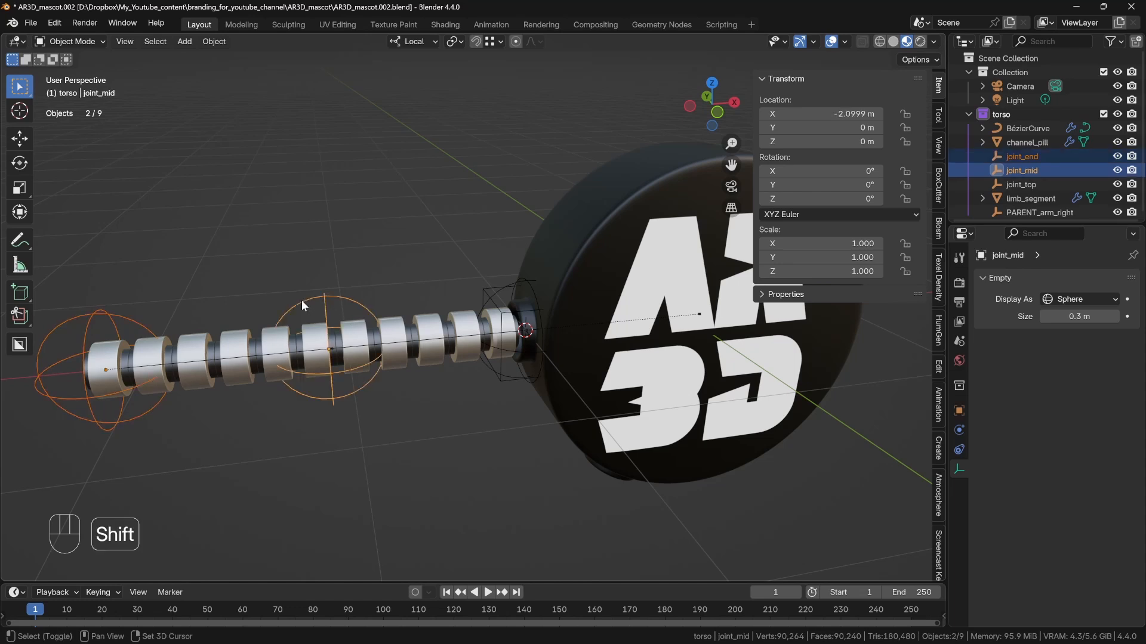
{"action": "left_click", "coordinate": [225, 342], "text": "shift"}
{"action": "left_click", "coordinate": [234, 359], "text": "shift"}
{"action": "left_click", "coordinate": [510, 281], "text": "shift"}
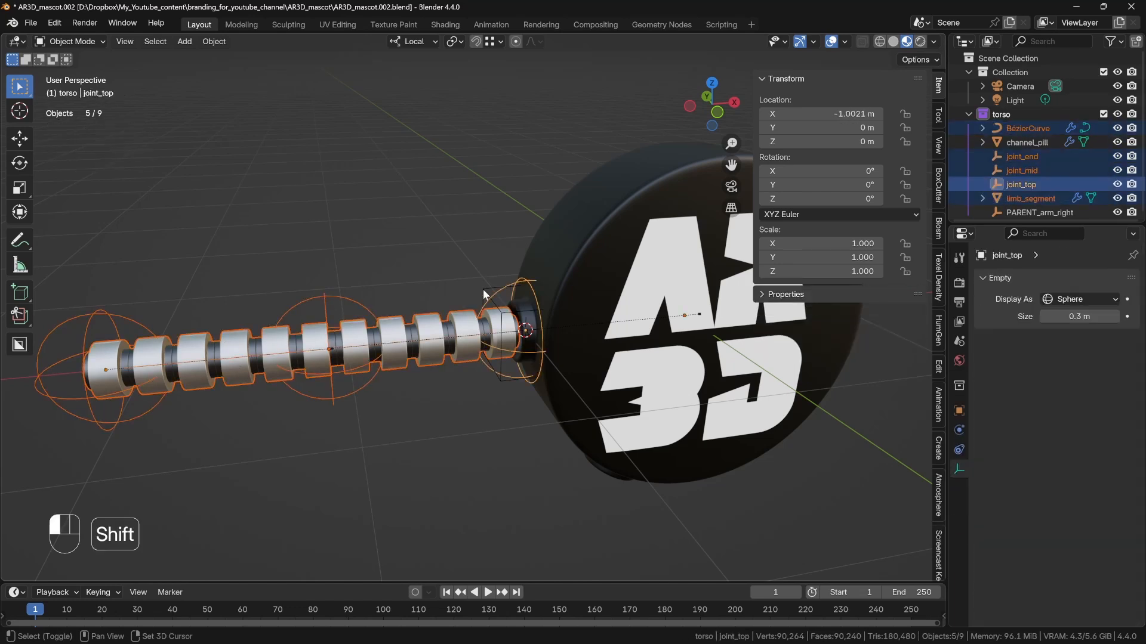
{"action": "left_click", "coordinate": [482, 289], "text": "shift"}
{"action": "key", "text": "ctrl+p"}
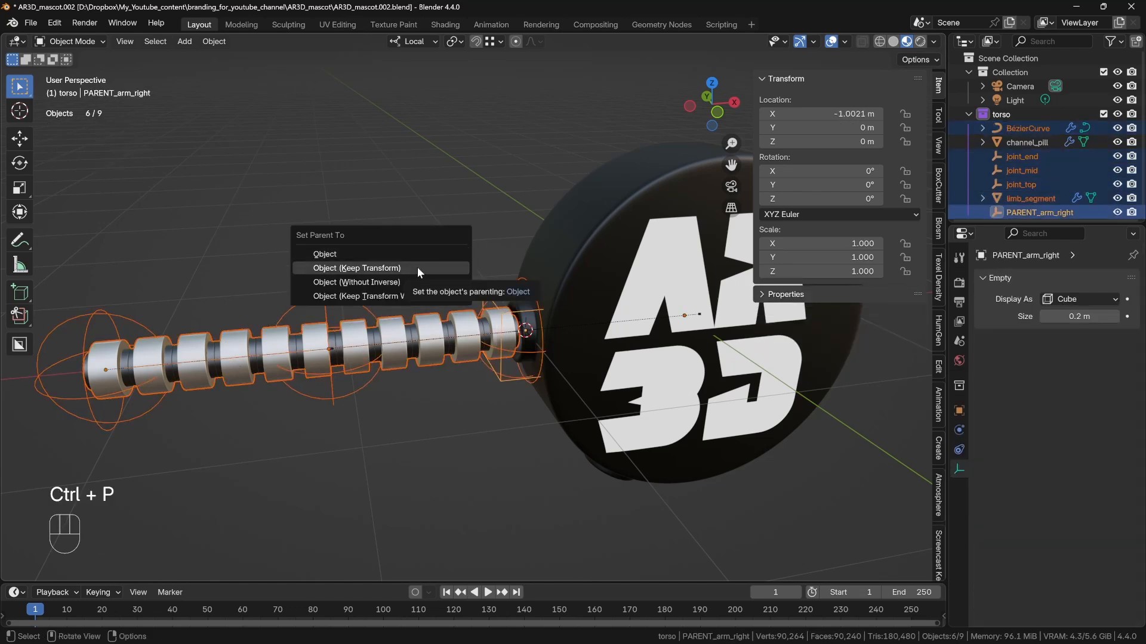
{"action": "left_click", "coordinate": [417, 268]}
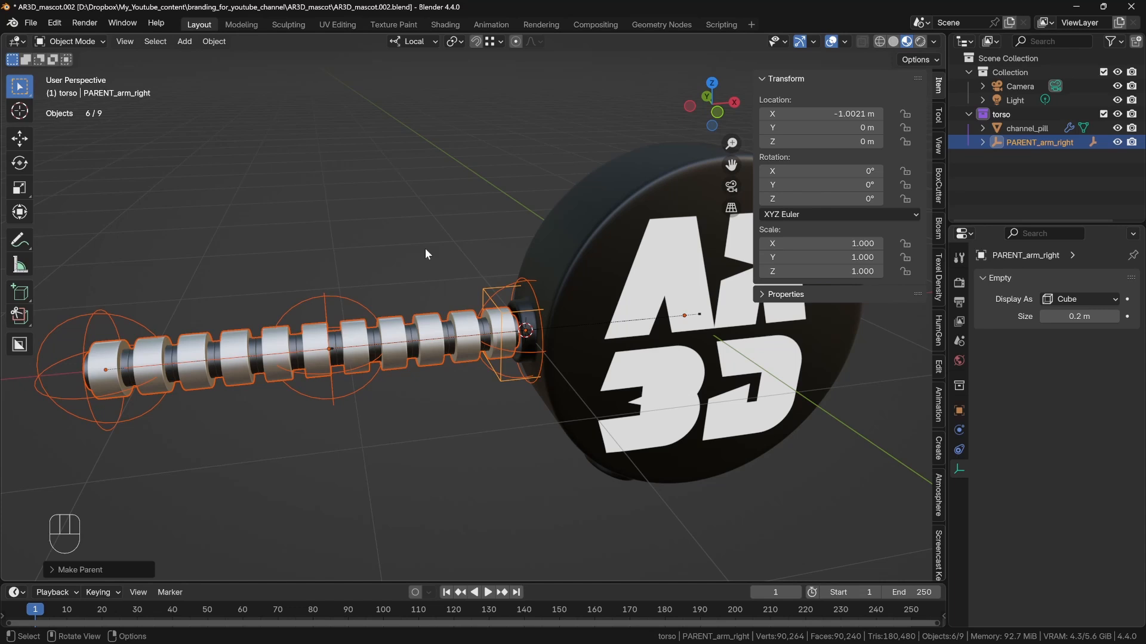
Duplicate the whole PARENT_arm_right hierarchy and place the copy above the body, its parent at about X 0.08, Y 0.39, Z 1.65 m.
{"action": "left_click", "coordinate": [1019, 145]}
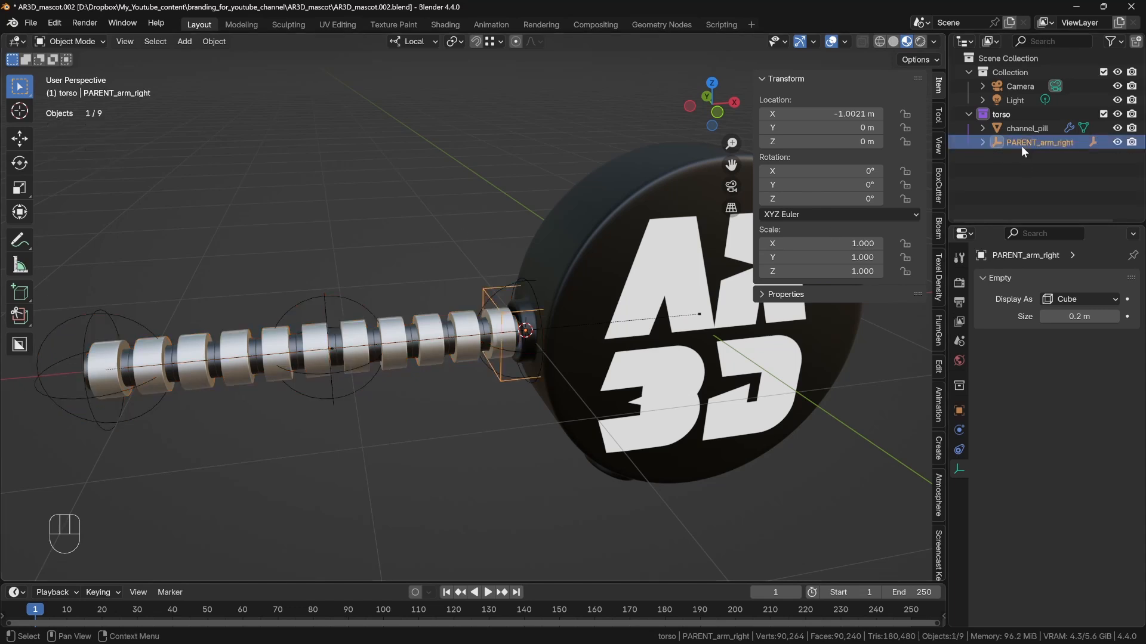
{"action": "right_click", "coordinate": [1021, 145]}
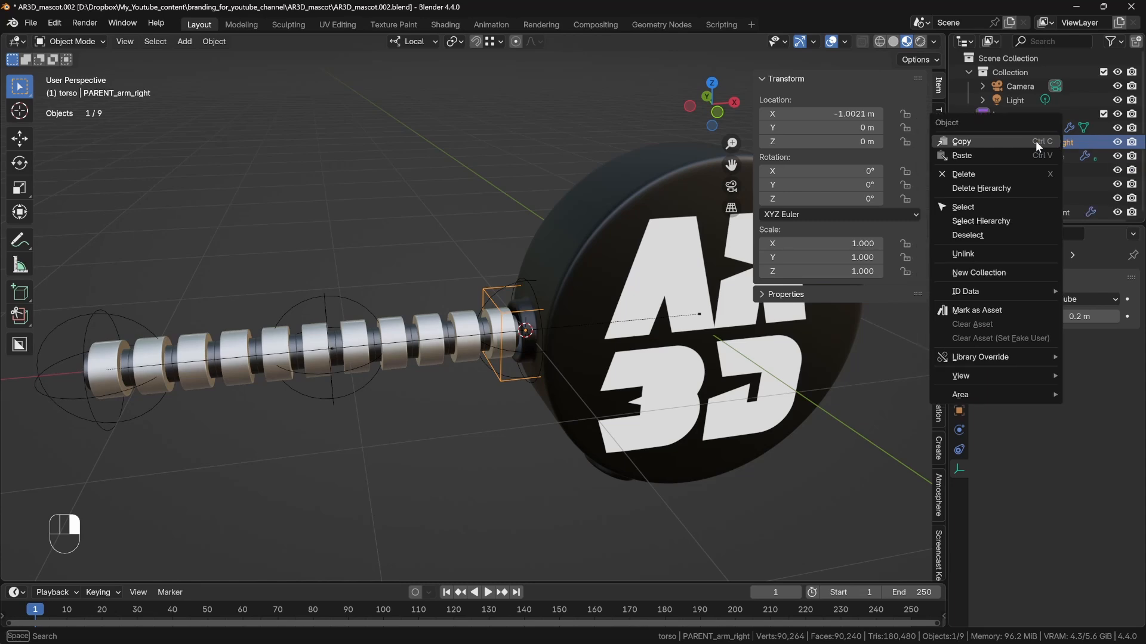
{"action": "left_click", "coordinate": [940, 224]}
{"action": "scroll", "coordinate": [408, 217], "scroll_direction": "down", "scroll_amount": 4}
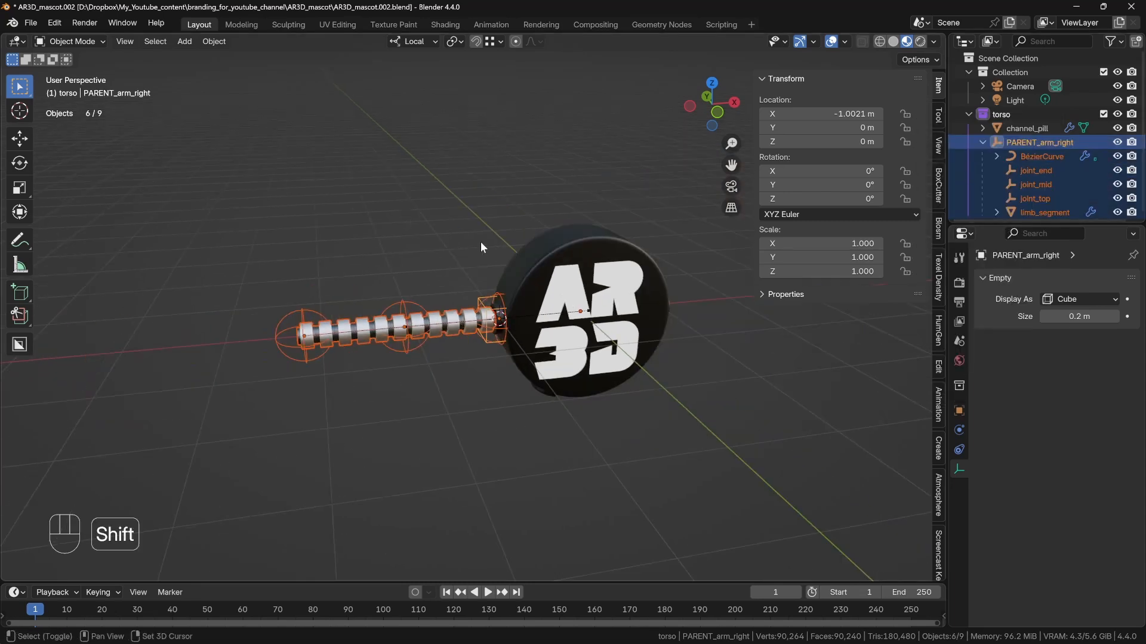
{"action": "middle_click_drag", "start_coordinate": [481, 242], "coordinate": [360, 261], "text": "shift"}
{"action": "key", "text": "shift+d"}
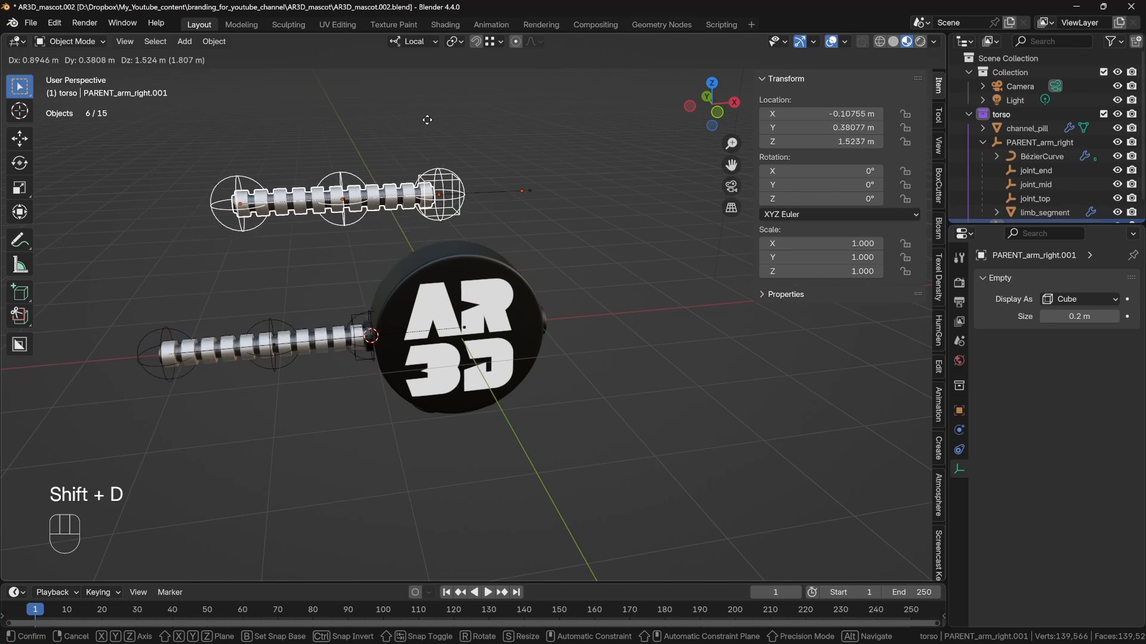
{"action": "left_click", "coordinate": [459, 113]}
Rename the duplicated arm's parent empty as PARENT_arm_left.
{"action": "scroll", "coordinate": [1078, 149], "scroll_direction": "down", "scroll_amount": 1}
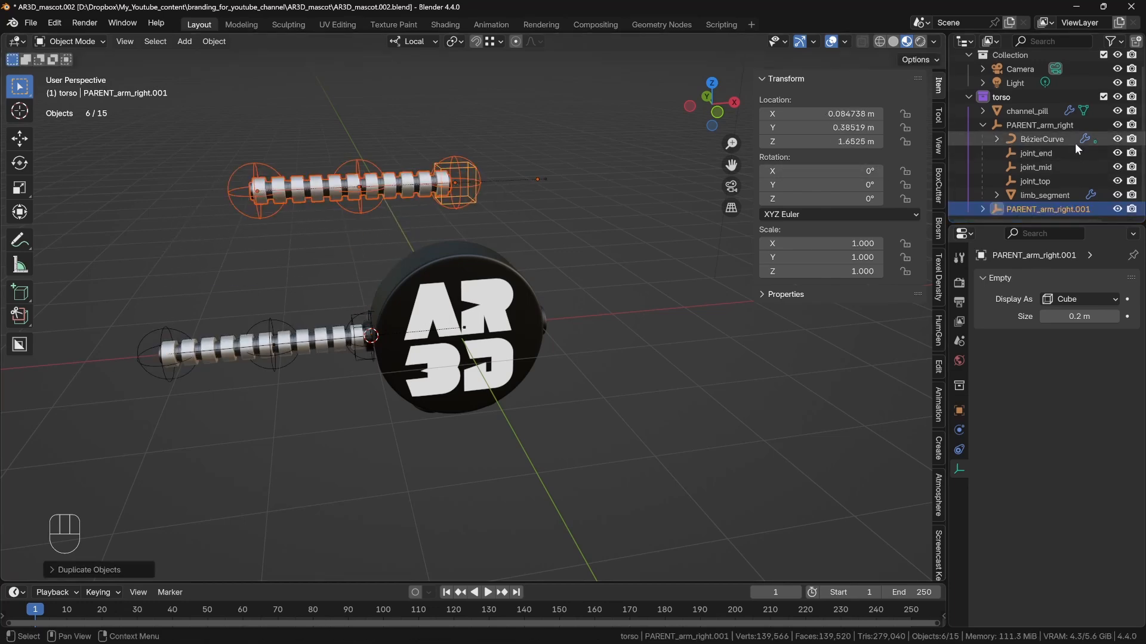
{"action": "left_click", "coordinate": [1032, 210]}
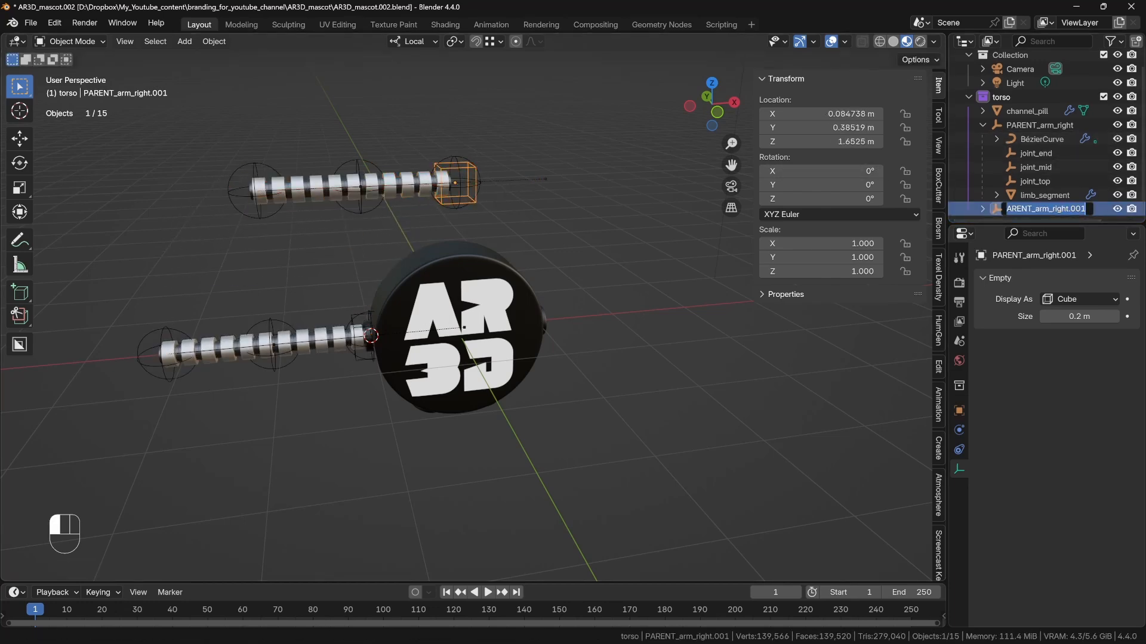
{"action": "double_click", "coordinate": [1031, 210]}
{"action": "key", "text": "BackSpace"}
{"action": "key", "text": "BackSpace"}
{"action": "key", "text": "BackSpace"}
{"action": "key", "text": "BackSpace"}
{"action": "type", "text": "left"}
{"action": "key", "text": "Return"}
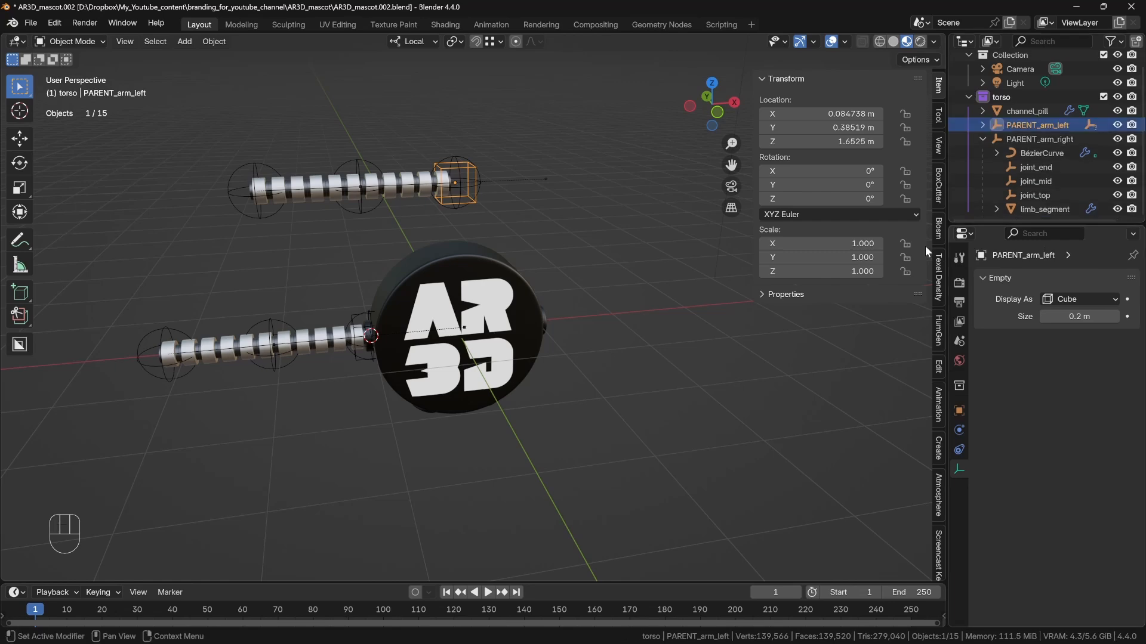
{"action": "middle_click_drag", "start_coordinate": [488, 248], "coordinate": [520, 239]}
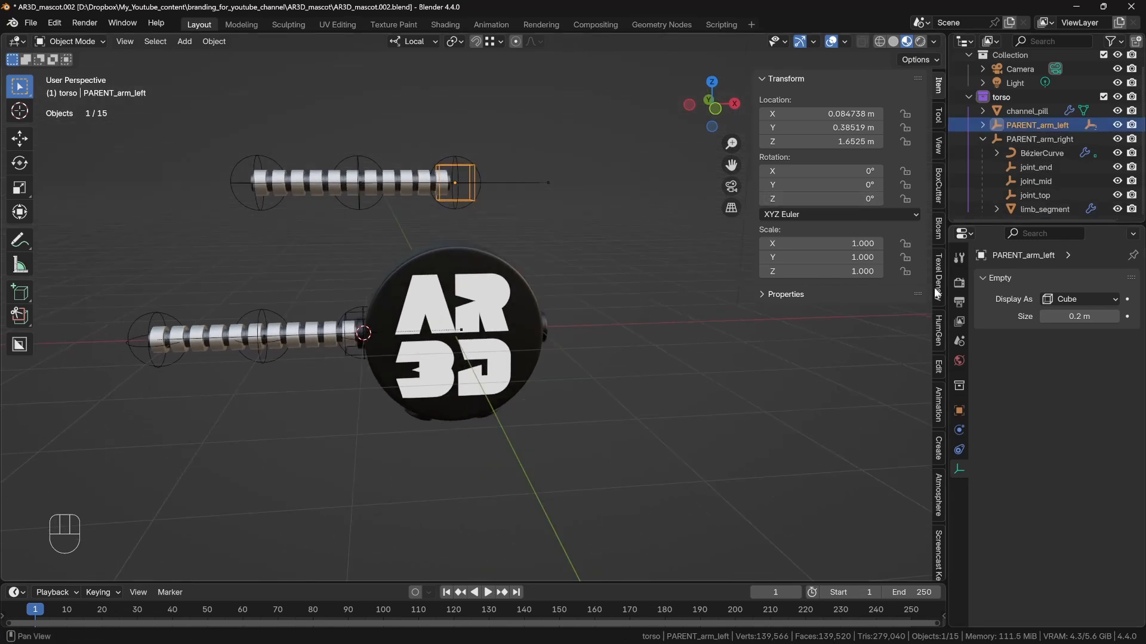
Set the 3D cursor's X location to 1.002 m and snap PARENT_arm_left to the cursor.
{"action": "left_click", "coordinate": [938, 147]}
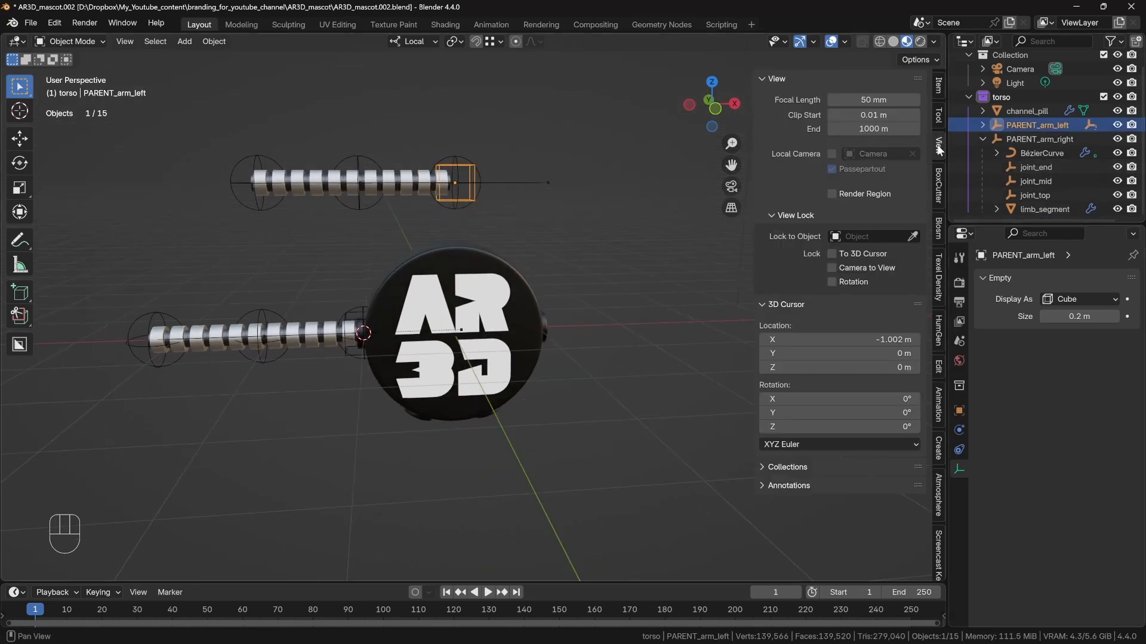
{"action": "left_click", "coordinate": [838, 340]}
{"action": "left_click", "coordinate": [836, 340]}
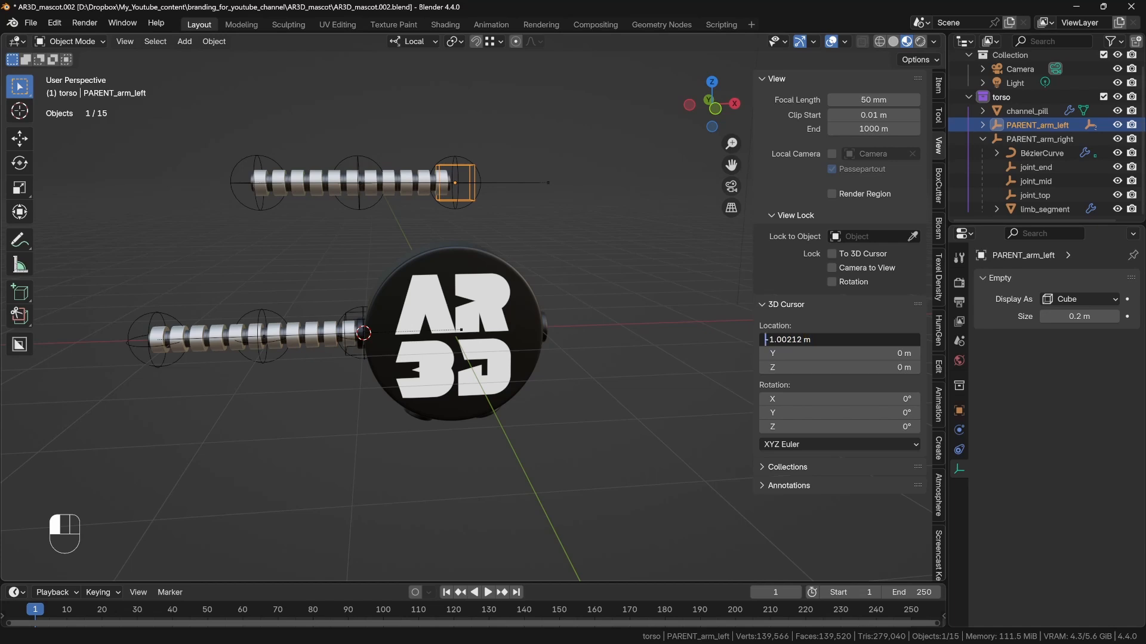
{"action": "key", "text": "Delete"}
{"action": "key", "text": "Return"}
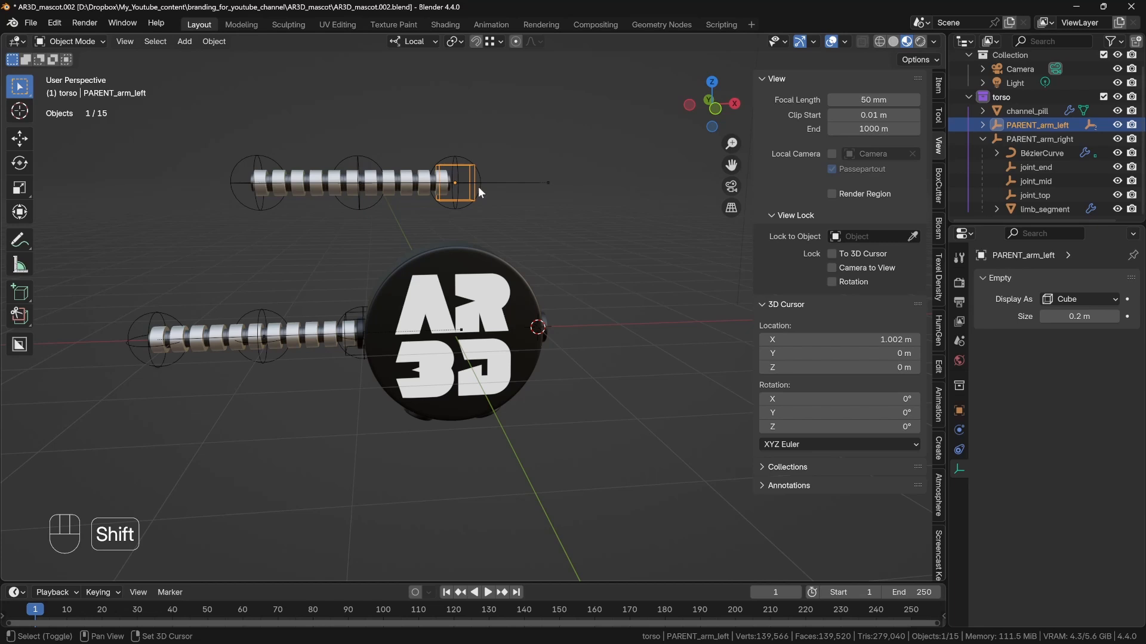
{"action": "key", "text": "shift+s"}
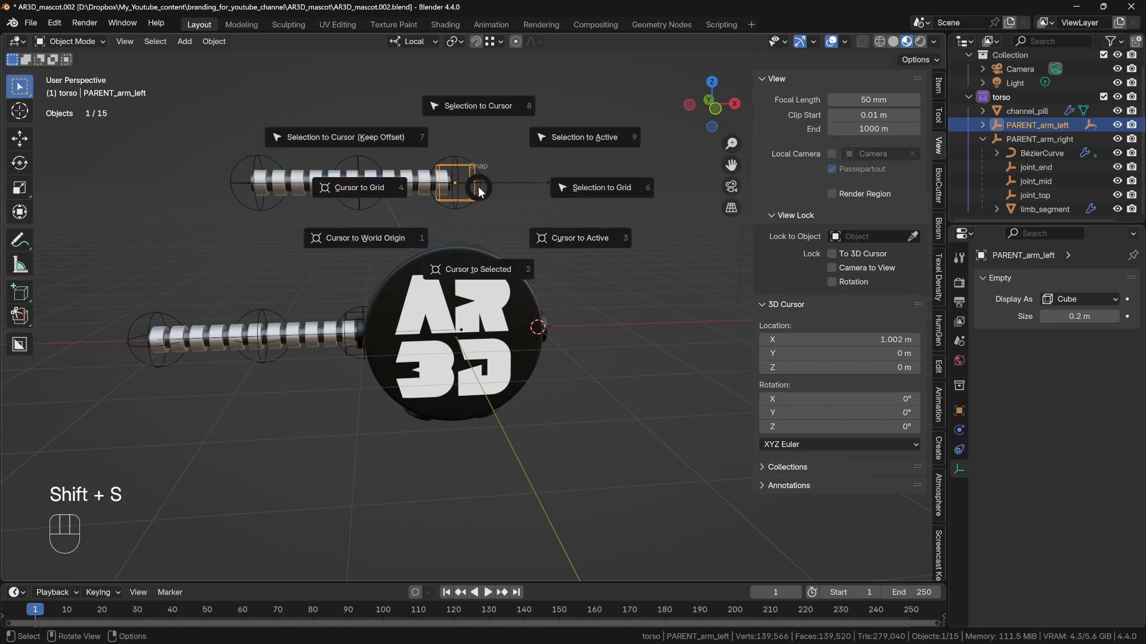
{"action": "left_click", "coordinate": [471, 105]}
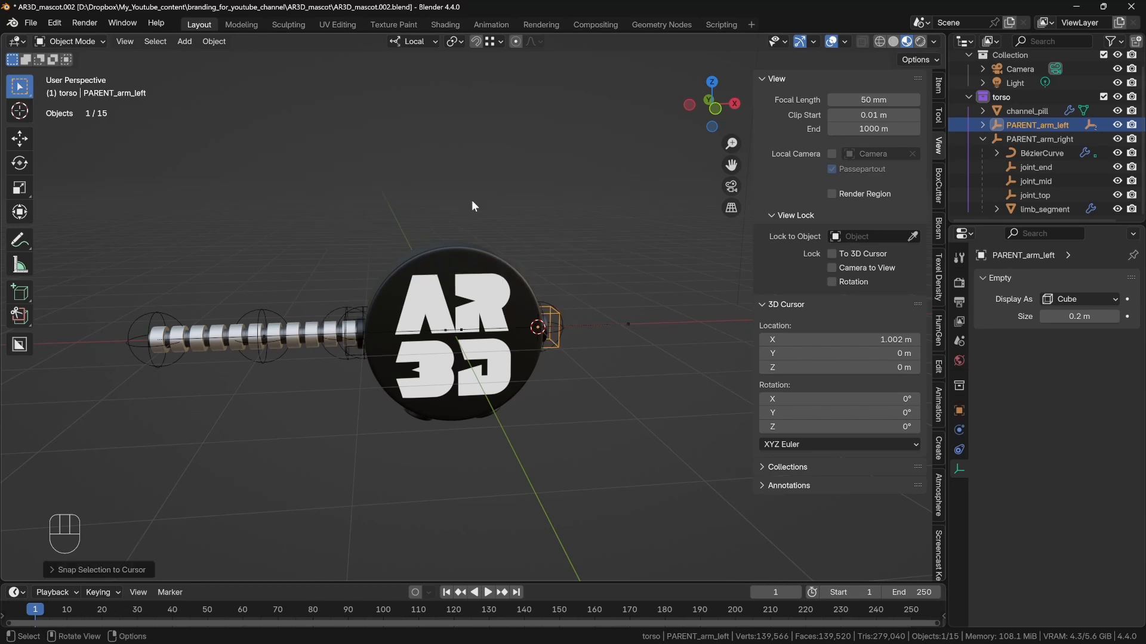
Set the Y rotation of PARENT_arm_left to 180° so the arm points away from the body.
{"action": "middle_click_drag", "start_coordinate": [472, 199], "coordinate": [490, 264]}
{"action": "key", "text": "shift+z"}
{"action": "key", "text": "shift+z"}
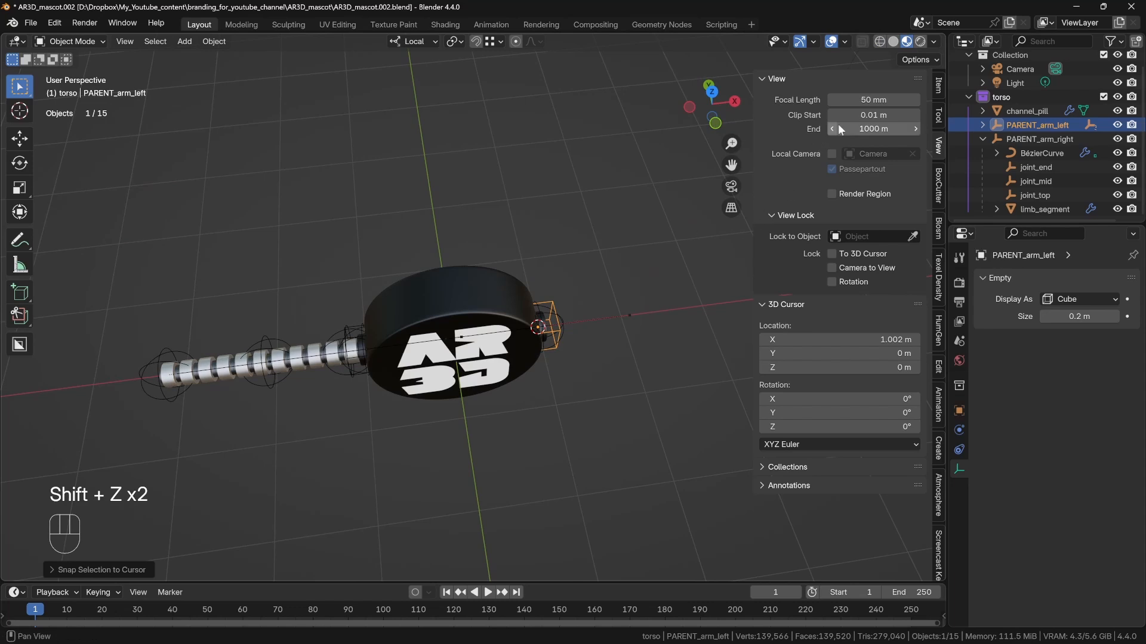
{"action": "left_click", "coordinate": [938, 86]}
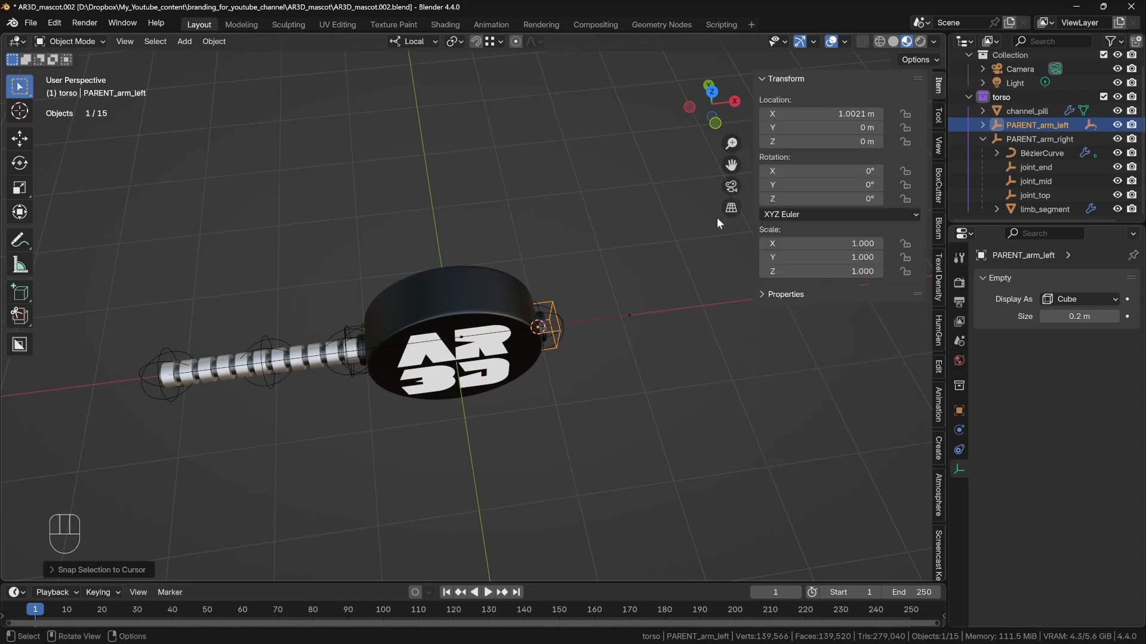
{"action": "left_click", "coordinate": [820, 199]}
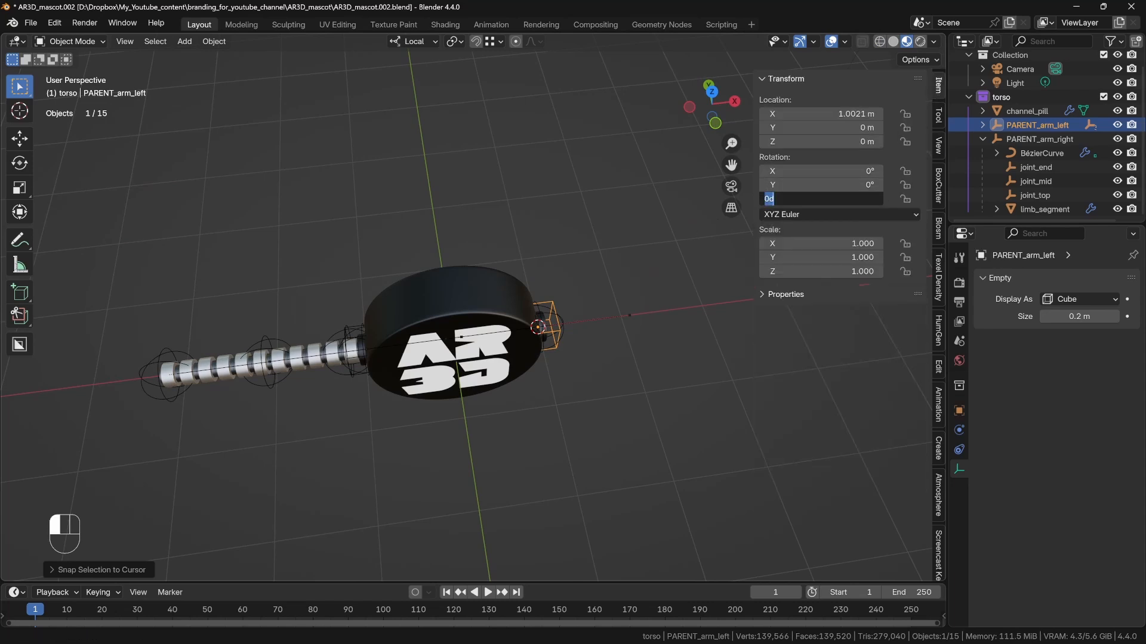
{"action": "key", "text": "shift+Tab"}
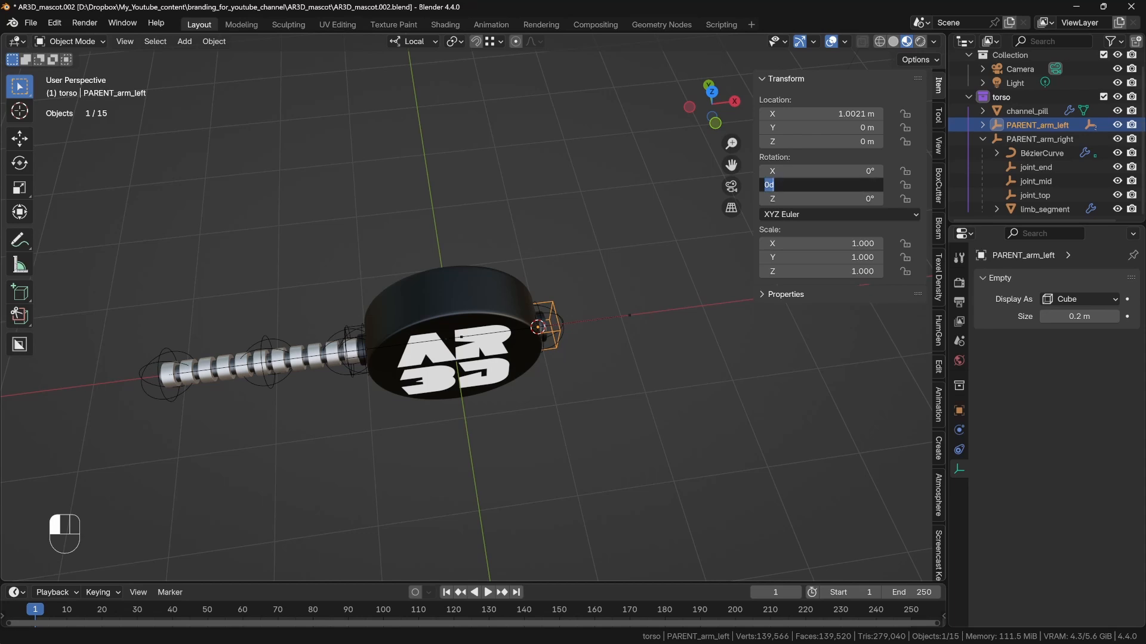
{"action": "type", "text": "180"}
{"action": "key", "text": "Return"}
{"action": "middle_click_drag", "start_coordinate": [525, 281], "coordinate": [516, 301]}
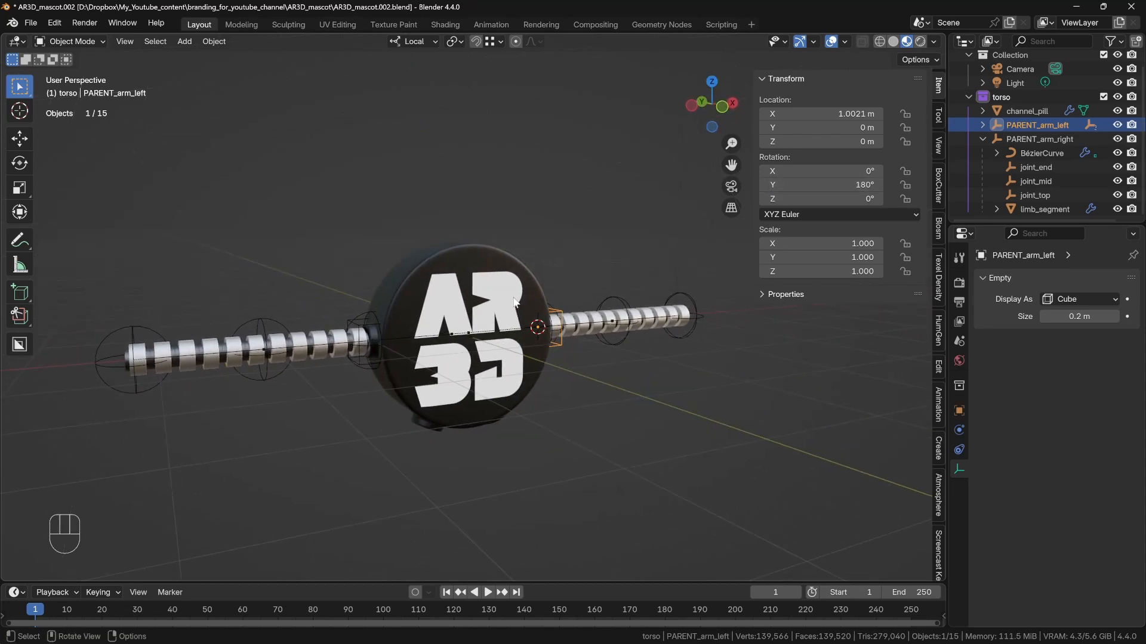
Test-bend the left arm by moving its end joint upward, and undo the move.
{"action": "left_click", "coordinate": [677, 301]}
{"action": "key", "text": "g"}
{"action": "left_click", "coordinate": [642, 224]}
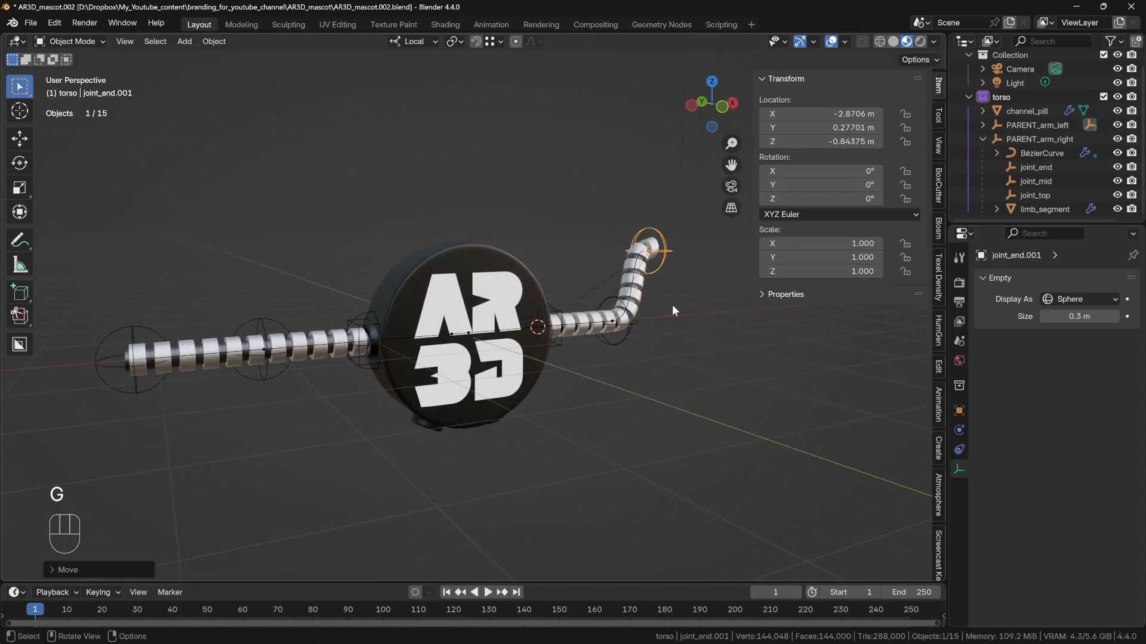
{"action": "key", "text": "ctrl+z"}
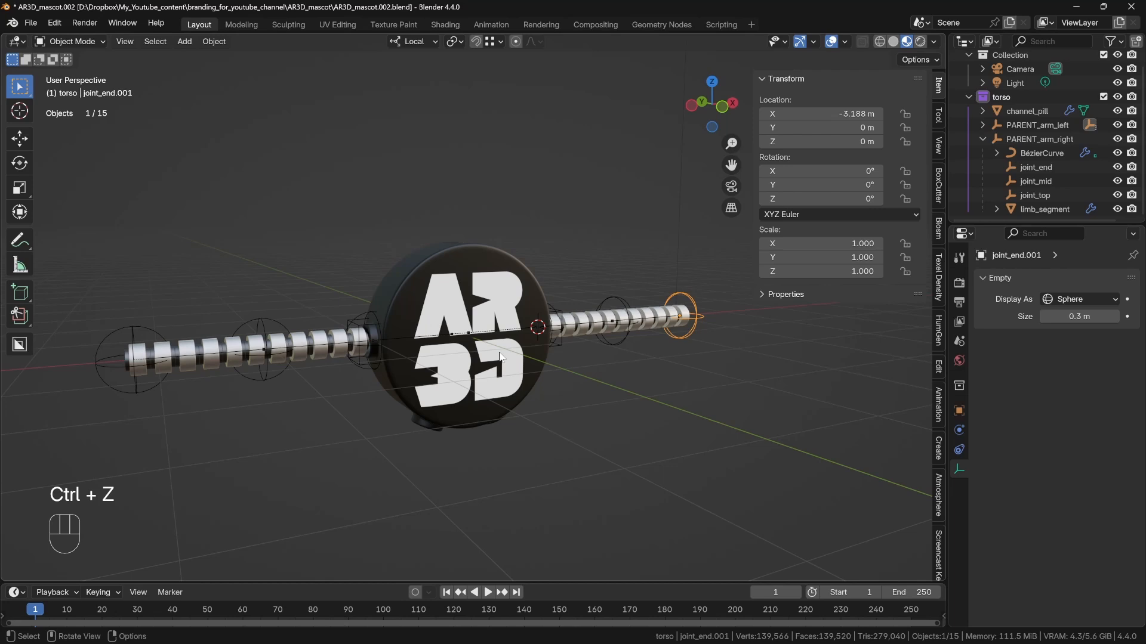
Duplicate the whole PARENT_arm_left hierarchy and place the copy below the body, its parent at about X 1.02, Y 0.17, Z -1.37 m.
{"action": "middle_click_drag", "start_coordinate": [518, 361], "coordinate": [471, 324], "text": "shift"}
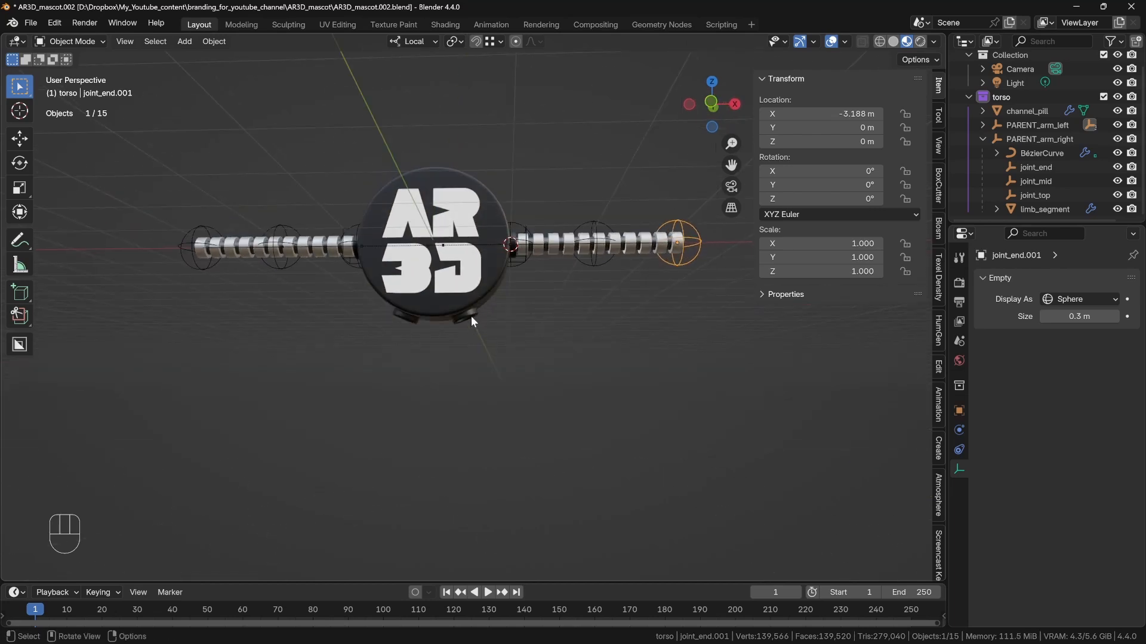
{"action": "left_click", "coordinate": [521, 262]}
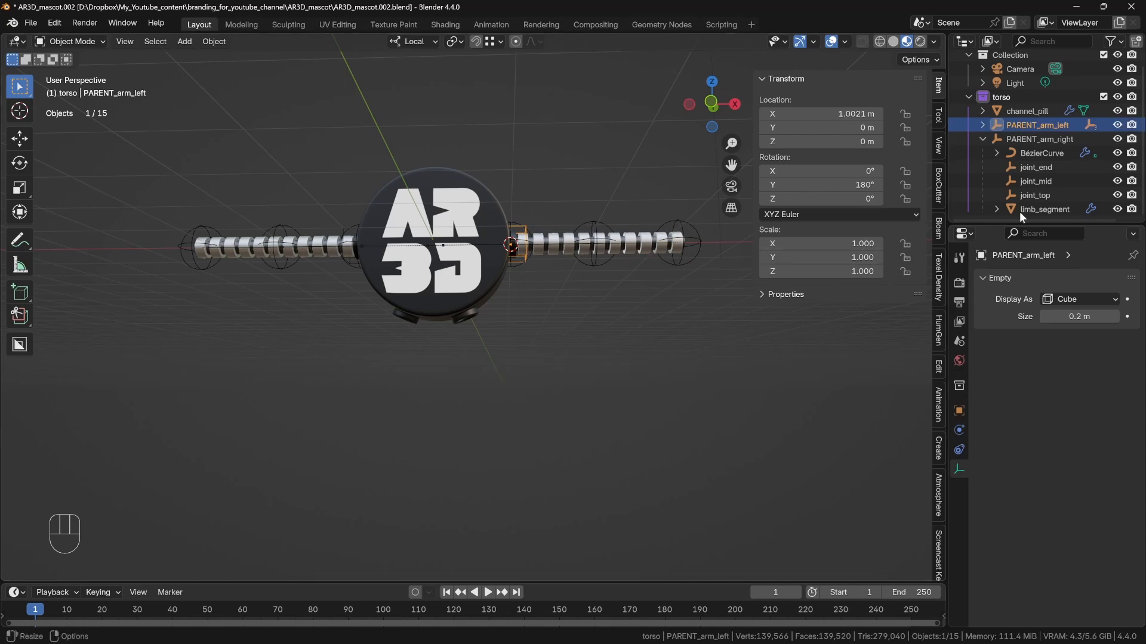
{"action": "right_click", "coordinate": [1006, 123]}
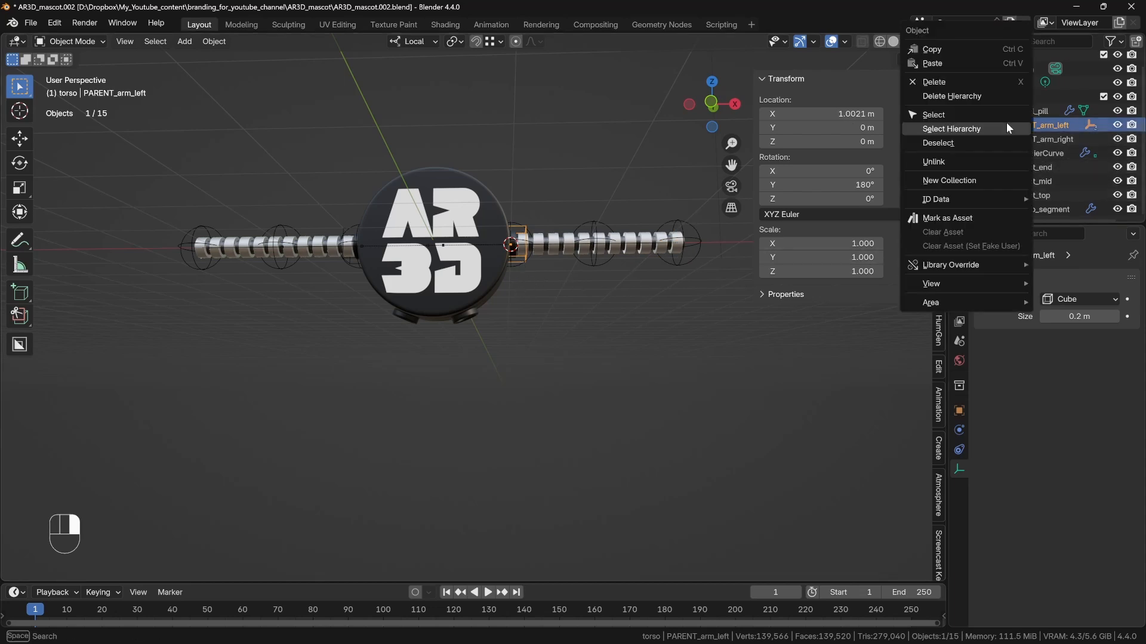
{"action": "left_click", "coordinate": [1003, 124]}
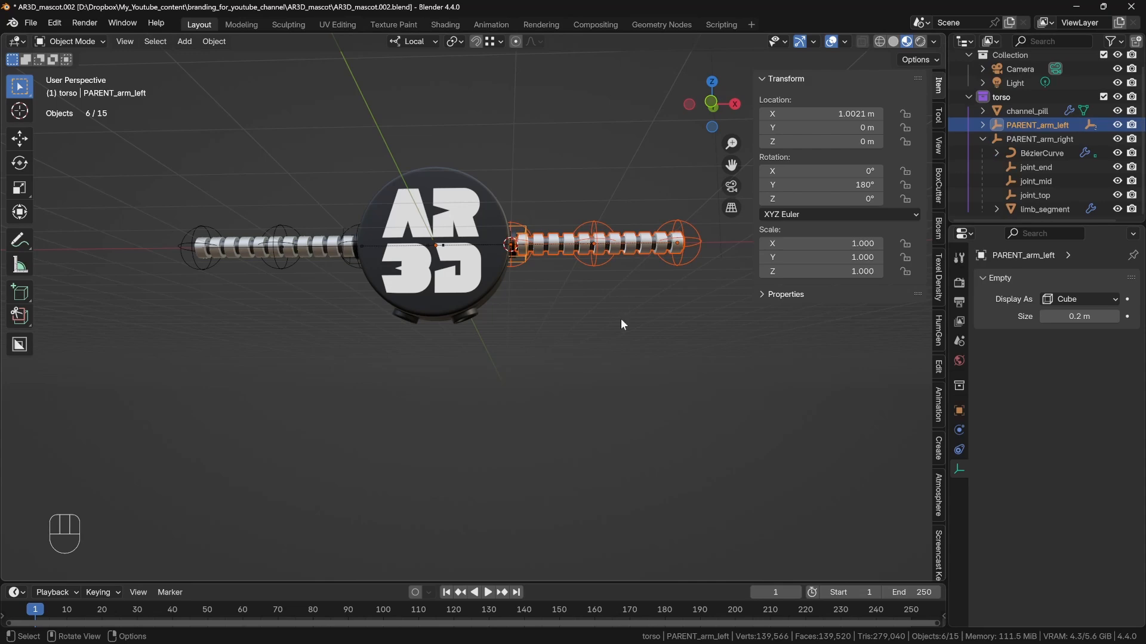
{"action": "key", "text": "shift+d"}
{"action": "left_click", "coordinate": [622, 422]}
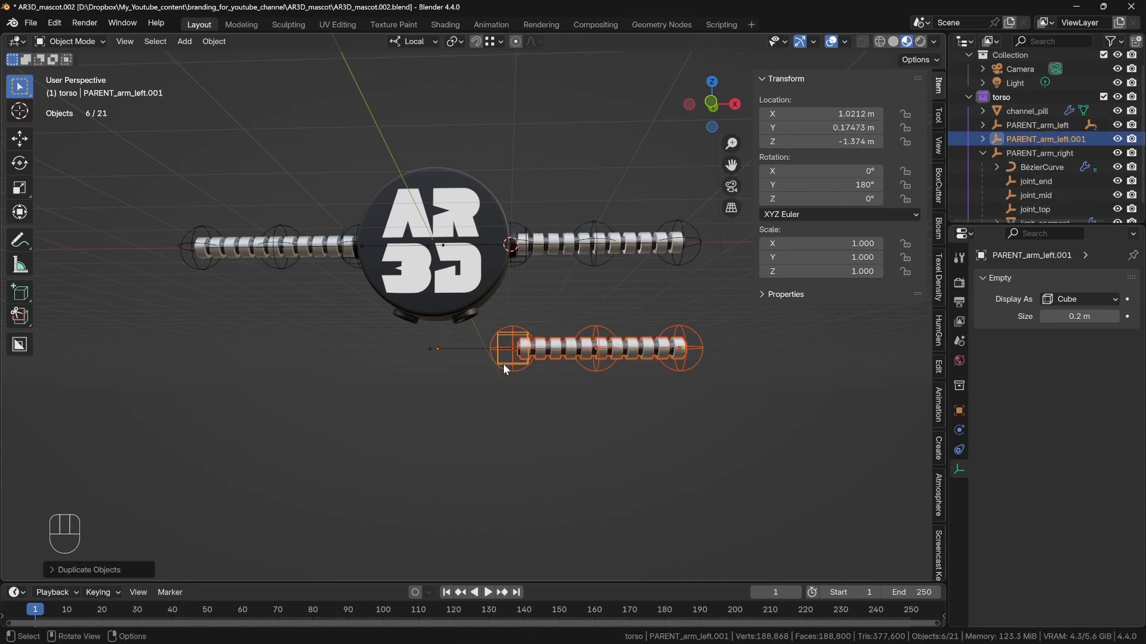
Snap the 3D cursor to the centre vertex of channel_pill's leg socket on the positive X side.
{"action": "middle_click_drag", "start_coordinate": [503, 364], "coordinate": [473, 303]}
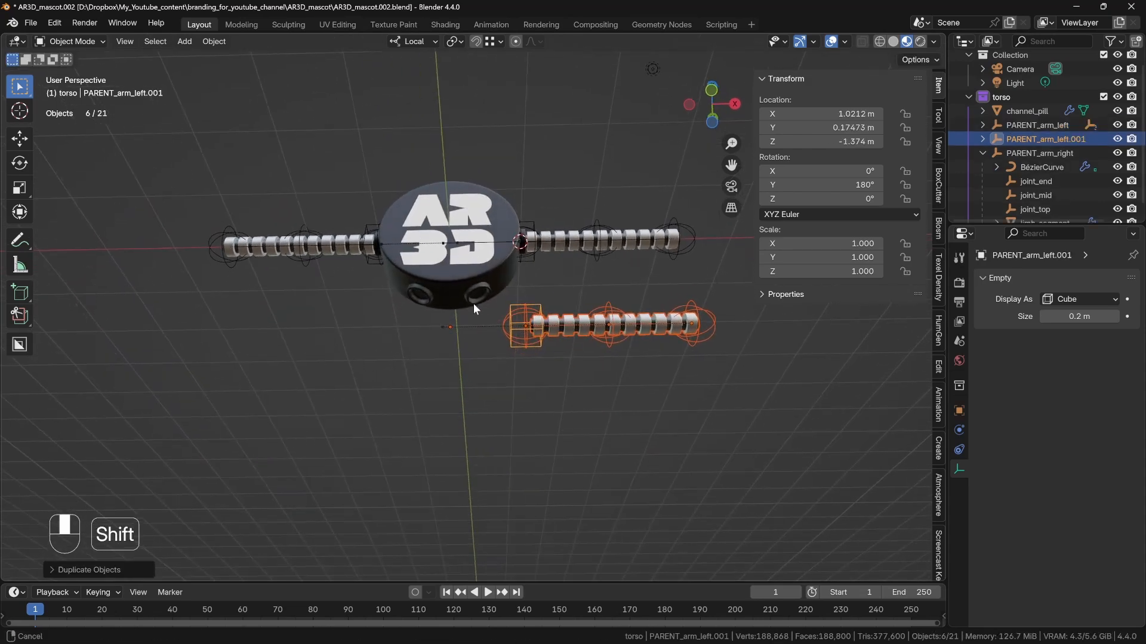
{"action": "left_click", "coordinate": [473, 377]}
{"action": "scroll", "coordinate": [483, 298], "scroll_direction": "up", "scroll_amount": 4}
{"action": "left_click", "coordinate": [487, 270]}
{"action": "key", "text": "Tab"}
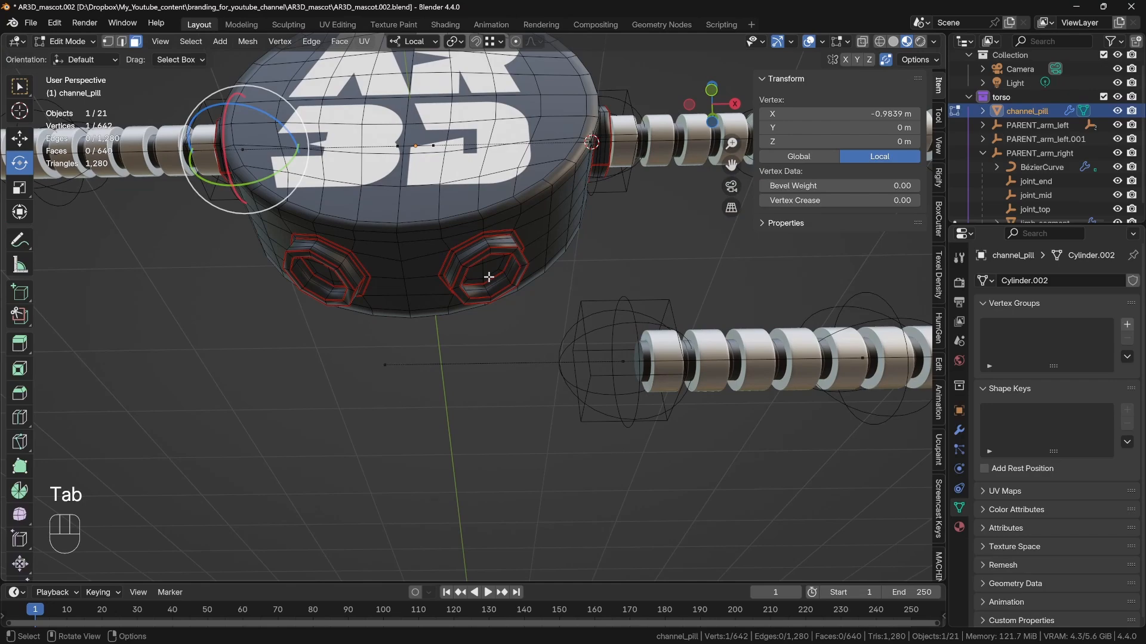
{"action": "key", "text": "1"}
{"action": "left_click", "coordinate": [489, 266]}
{"action": "middle_click_drag", "start_coordinate": [500, 310], "coordinate": [480, 297]}
{"action": "key", "text": "shift+s"}
{"action": "left_click", "coordinate": [486, 387]}
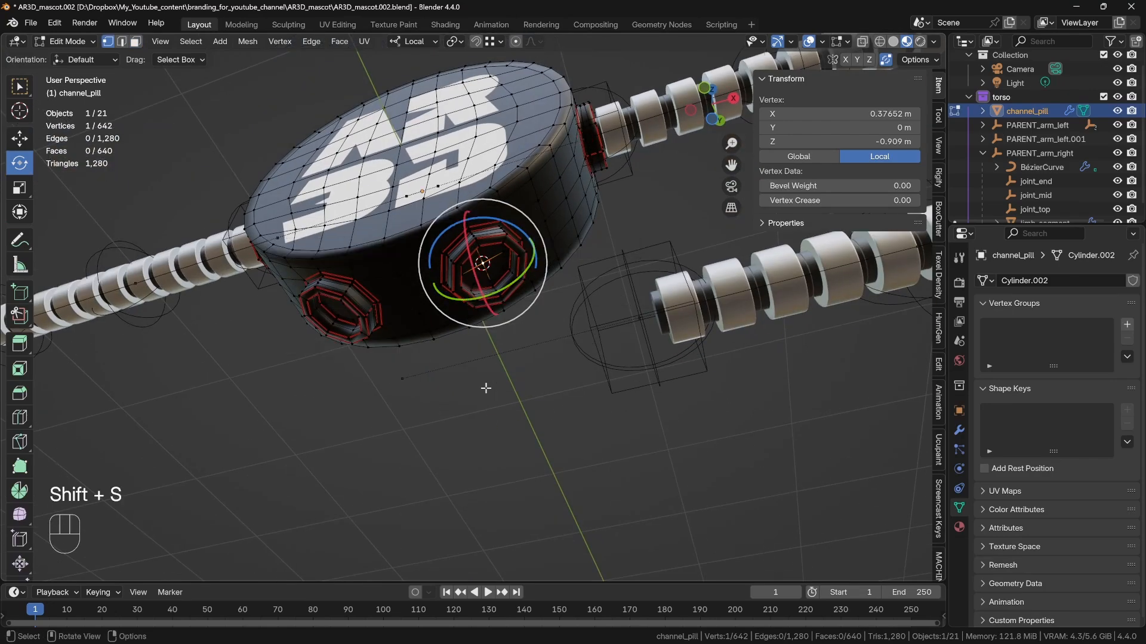
{"action": "middle_click_drag", "start_coordinate": [486, 388], "coordinate": [530, 357]}
{"action": "key", "text": "Tab"}
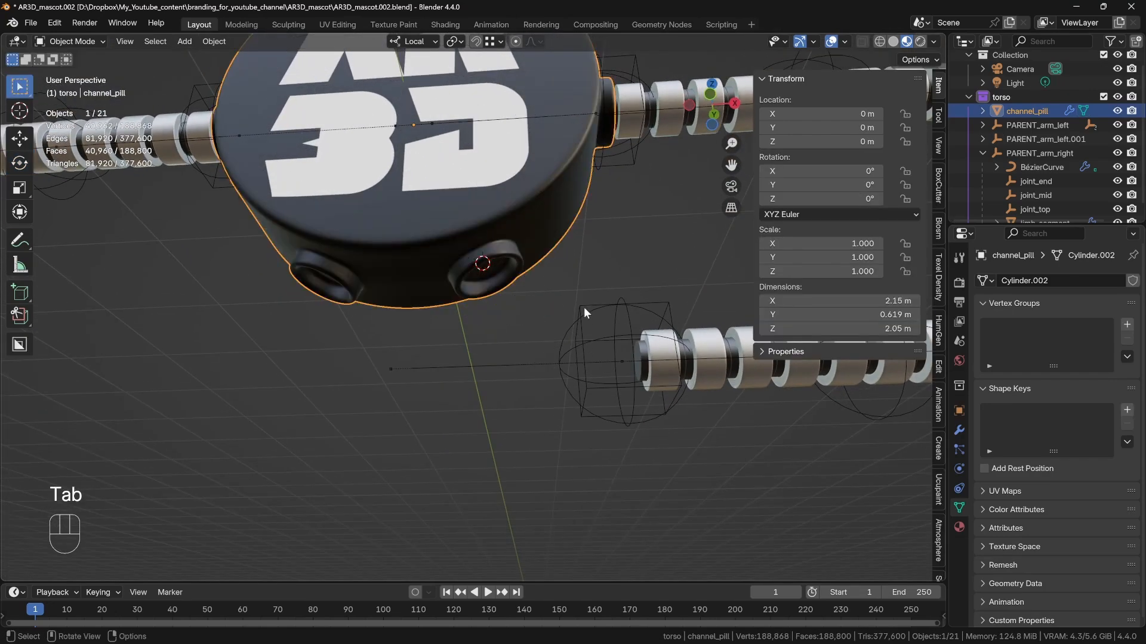
Snap the duplicated limb's parent empty, PARENT_arm_left.001, to the 3D cursor in the leg socket.
{"action": "left_click", "coordinate": [581, 305]}
{"action": "key", "text": "shift+s"}
{"action": "left_click", "coordinate": [575, 235]}
{"action": "scroll", "coordinate": [574, 289], "scroll_direction": "down", "scroll_amount": 3}
{"action": "middle_click_drag", "start_coordinate": [574, 291], "coordinate": [571, 376], "text": "shift"}
{"action": "middle_click_drag", "start_coordinate": [558, 334], "coordinate": [560, 368]}
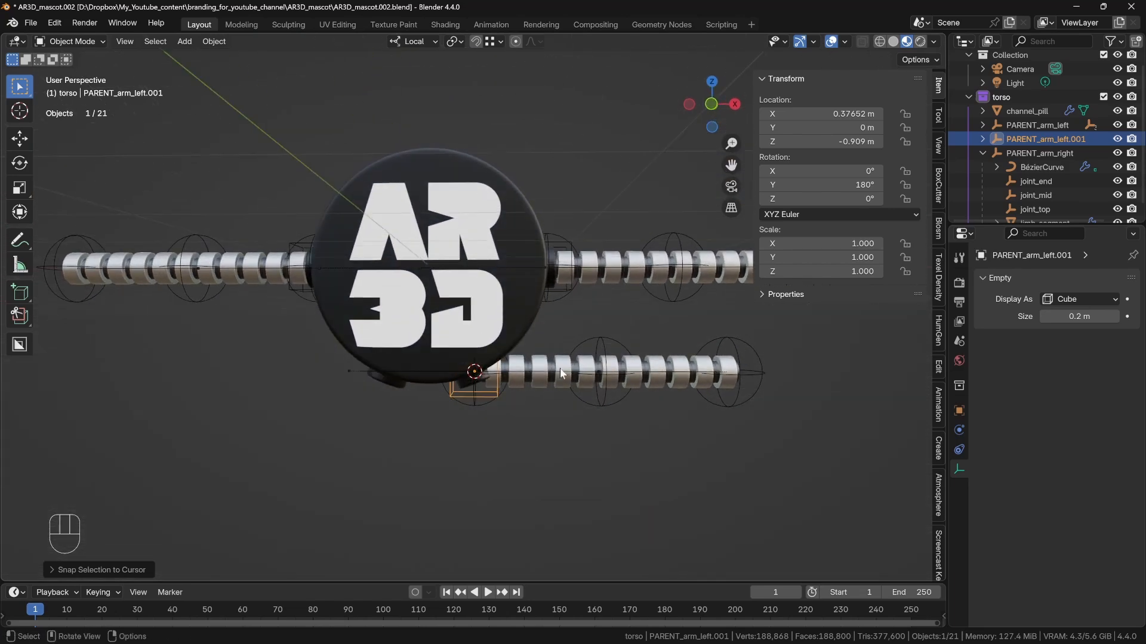
Reset PARENT_arm_left.001's Y rotation to 0° and rotate it about Y to about -113.26° so the limb points down out of the socket.
{"action": "left_click", "coordinate": [804, 185]}
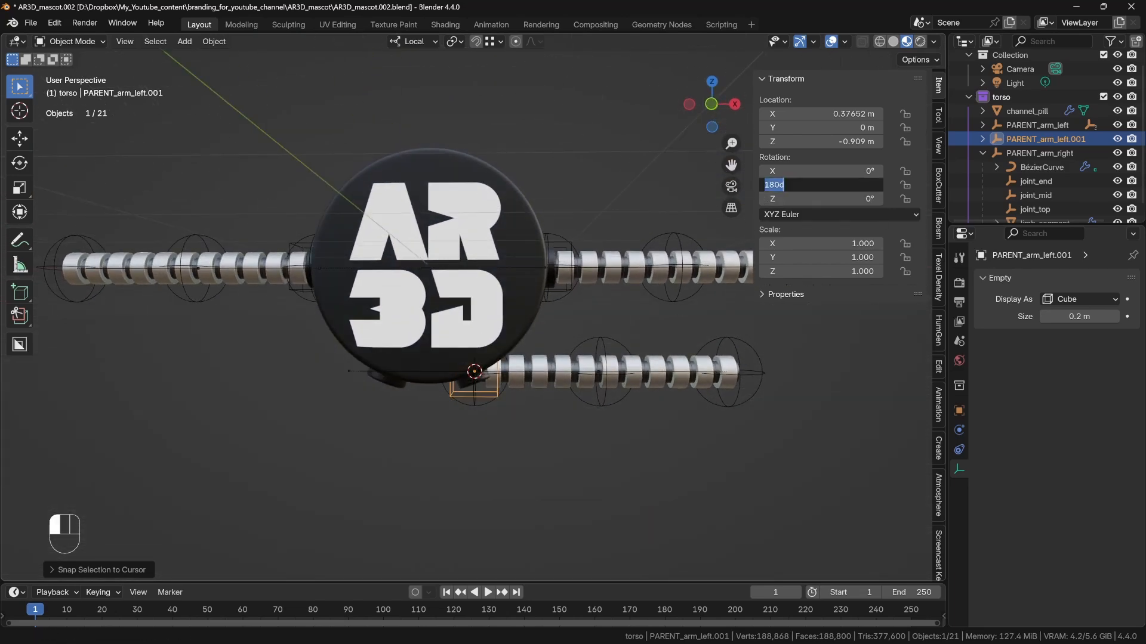
{"action": "type", "text": "0"}
{"action": "key", "text": "Return"}
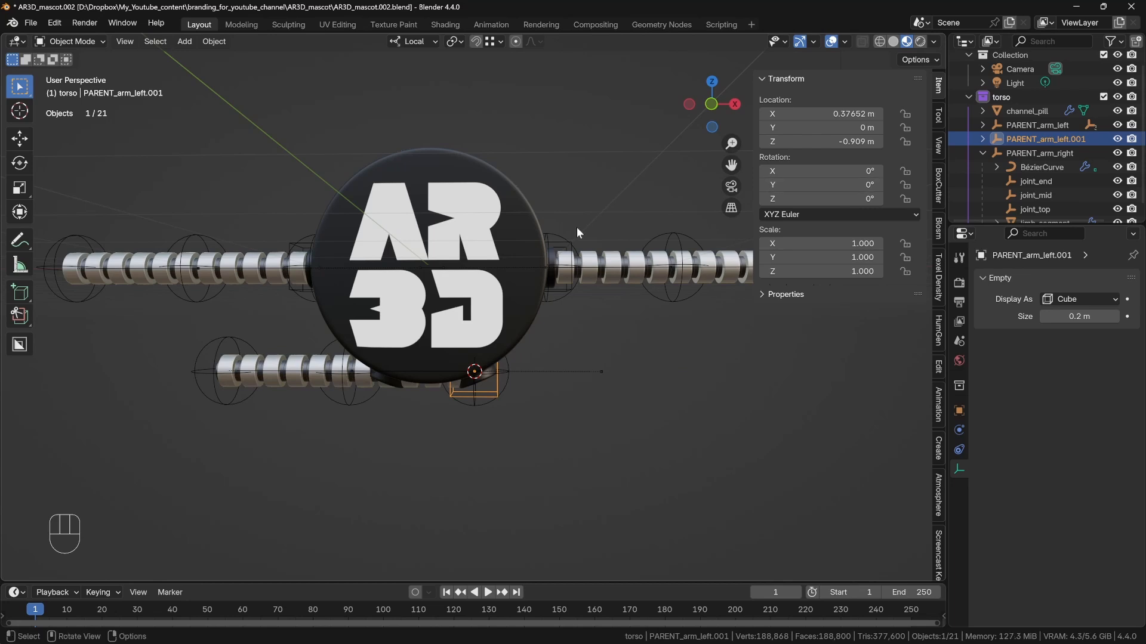
{"action": "key", "text": "r"}
{"action": "key", "text": "y"}
{"action": "left_click", "coordinate": [421, 360]}
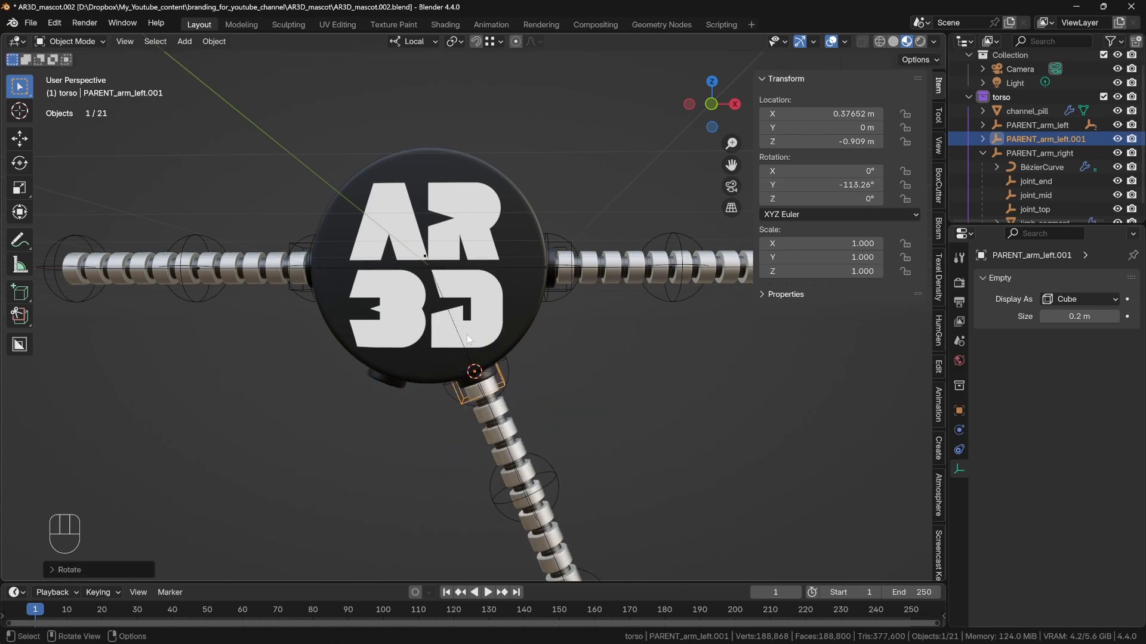
In Calculator, subtract 11.25 from 180 six times in a row to work out the leg socket's angle.
{"action": "key", "text": "XF86Calculator"}
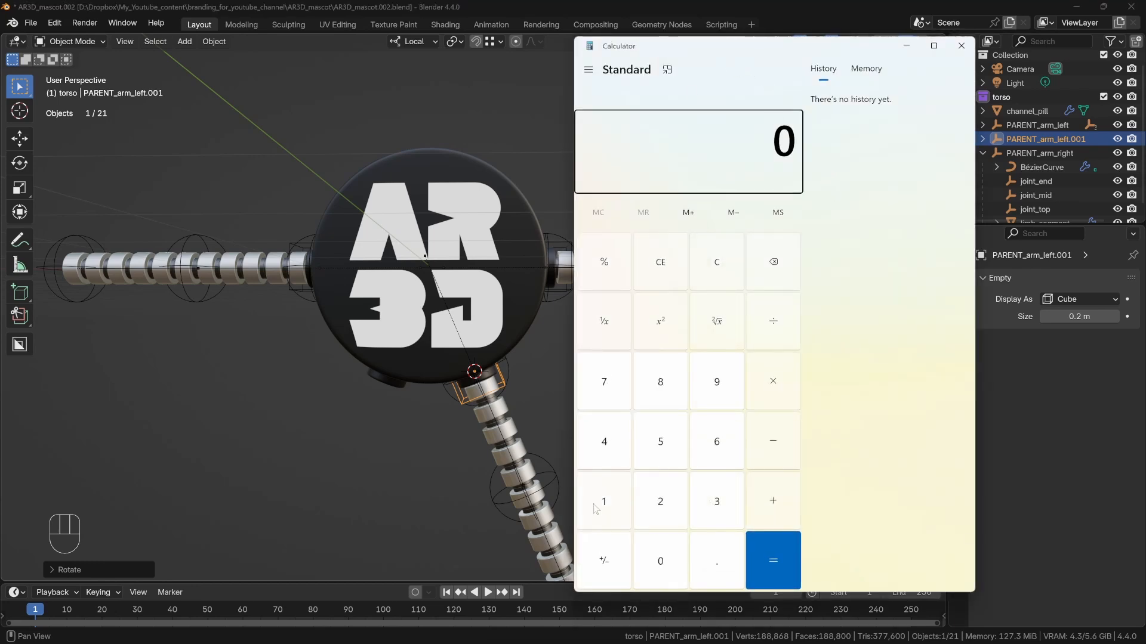
{"action": "type", "text": "180 - 11.25"}
{"action": "left_click", "coordinate": [770, 563]}
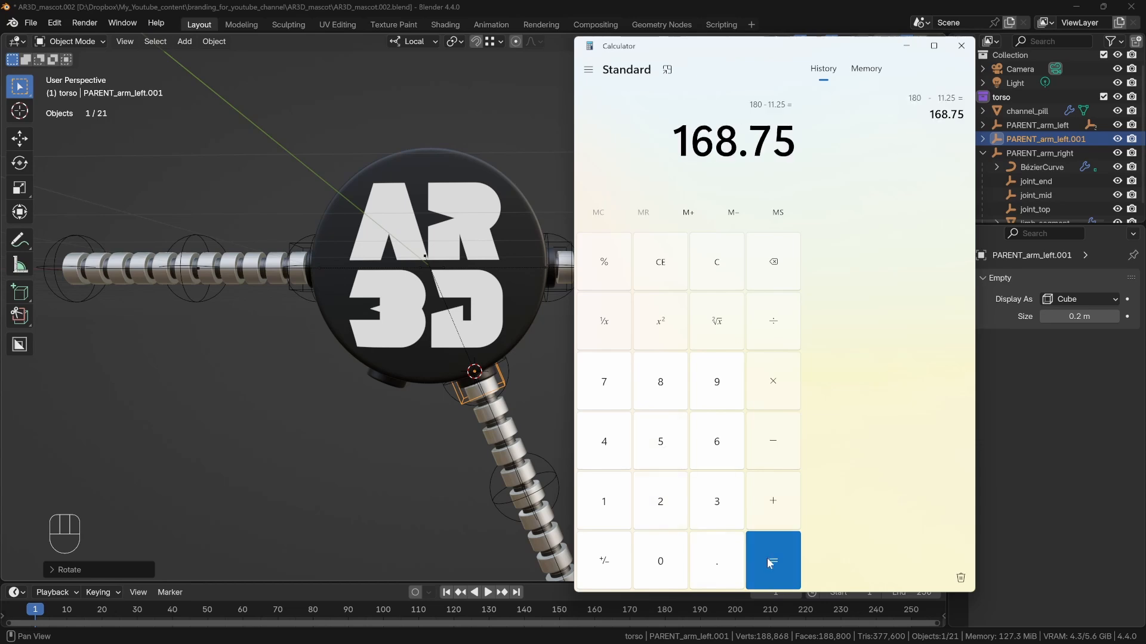
{"action": "left_click", "coordinate": [770, 563]}
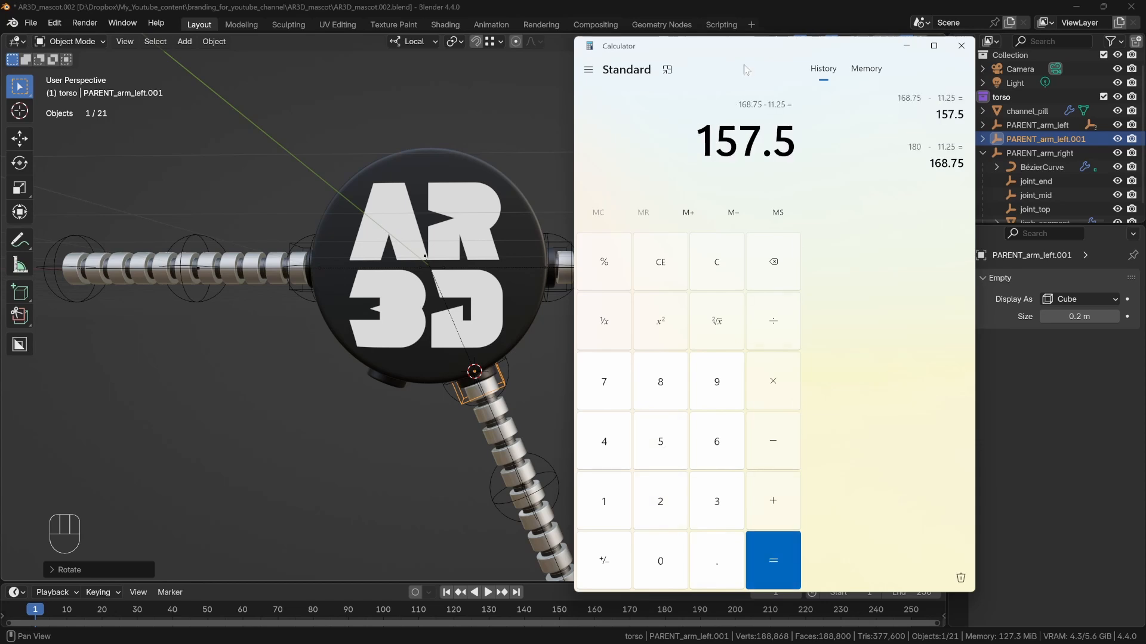
{"action": "left_click_drag", "start_coordinate": [724, 50], "coordinate": [212, 51]}
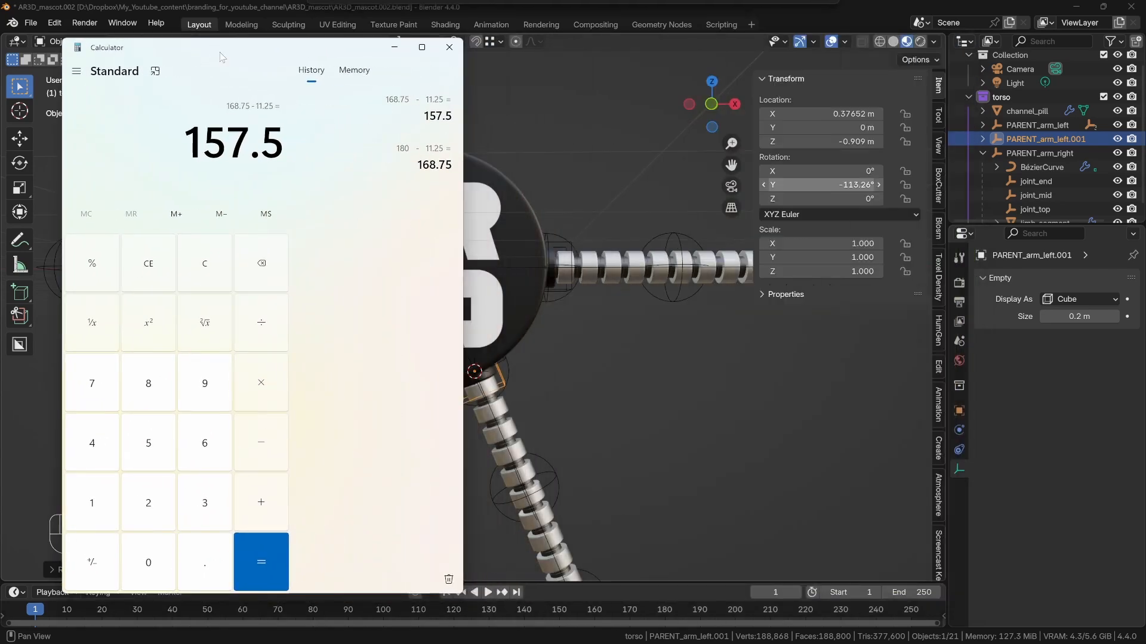
{"action": "left_click", "coordinate": [256, 553]}
{"action": "left_click", "coordinate": [255, 552]}
{"action": "left_click", "coordinate": [255, 552]}
{"action": "left_click", "coordinate": [255, 553]}
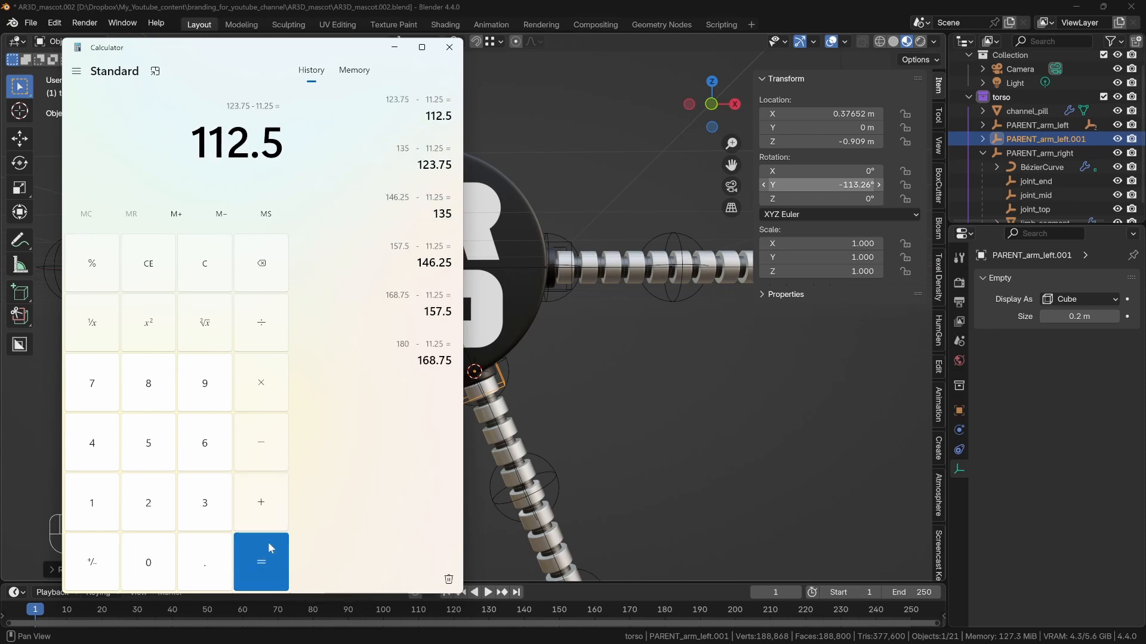
Set PARENT_arm_left.001's Y rotation to -112.5° and check the limb's alignment with the leg socket from the front.
{"action": "left_click", "coordinate": [821, 185]}
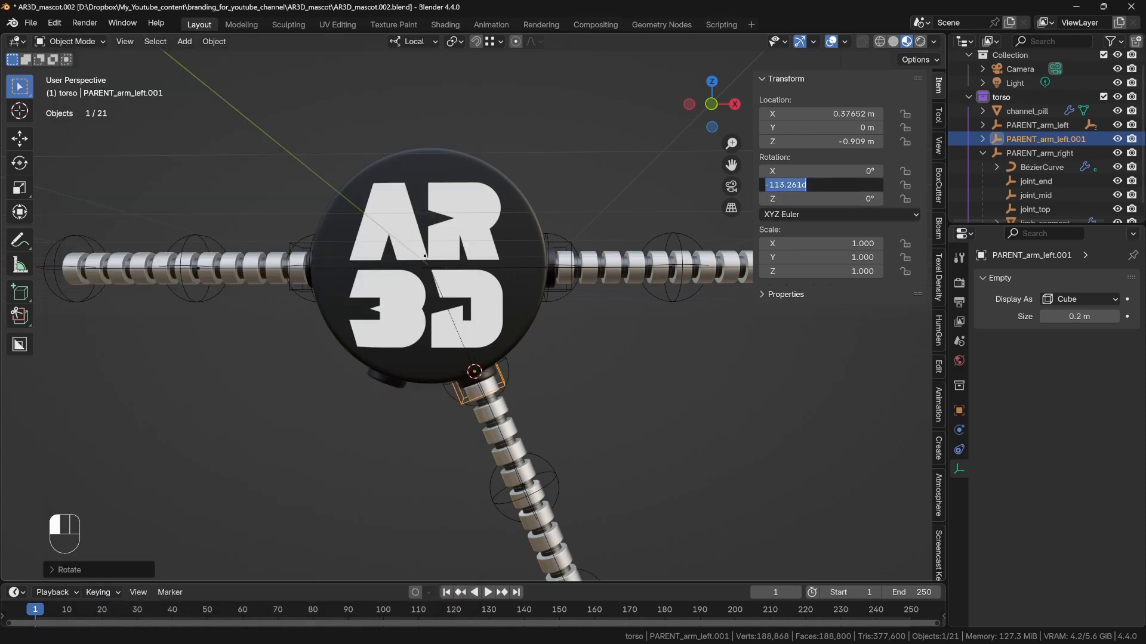
{"action": "key", "text": "End"}
{"action": "key", "text": "BackSpace"}
{"action": "key", "text": "BackSpace"}
{"action": "key", "text": "BackSpace"}
{"action": "key", "text": "BackSpace"}
{"action": "key", "text": "BackSpace"}
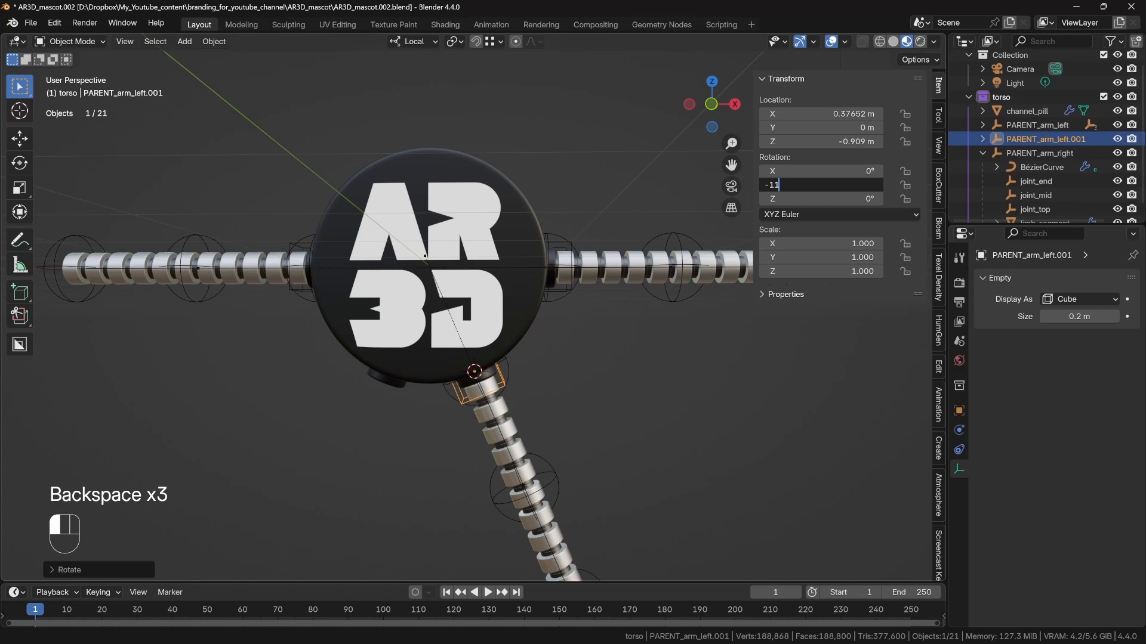
{"action": "type", "text": "2.5"}
{"action": "key", "text": "Return"}
{"action": "key", "text": "KP_1"}
{"action": "scroll", "coordinate": [489, 356], "scroll_direction": "up", "scroll_amount": 5}
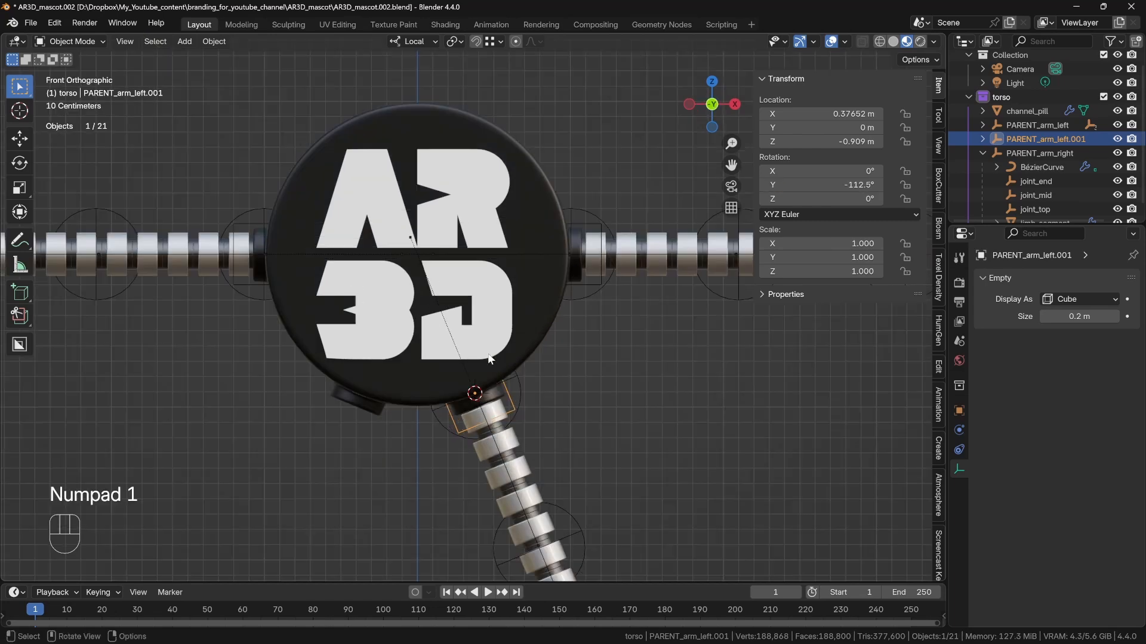
{"action": "middle_click_drag", "start_coordinate": [493, 406], "coordinate": [484, 202], "text": "shift"}
{"action": "scroll", "coordinate": [481, 227], "scroll_direction": "up", "scroll_amount": 5}
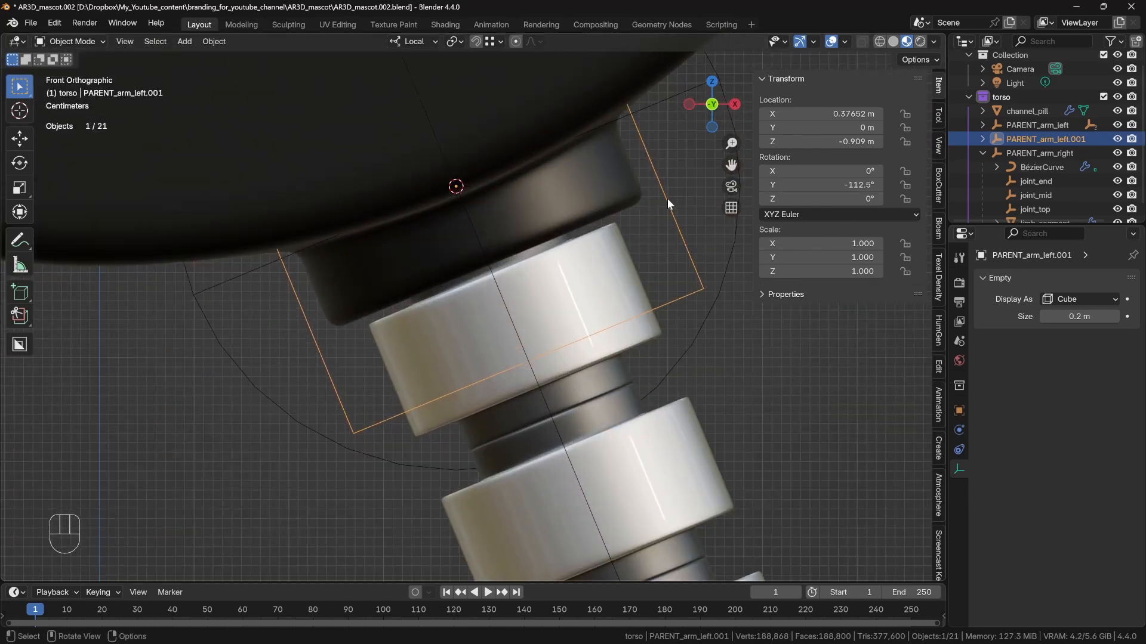
{"action": "scroll", "coordinate": [471, 245], "scroll_direction": "down", "scroll_amount": 8}
{"action": "middle_click_drag", "start_coordinate": [471, 245], "coordinate": [596, 328]}
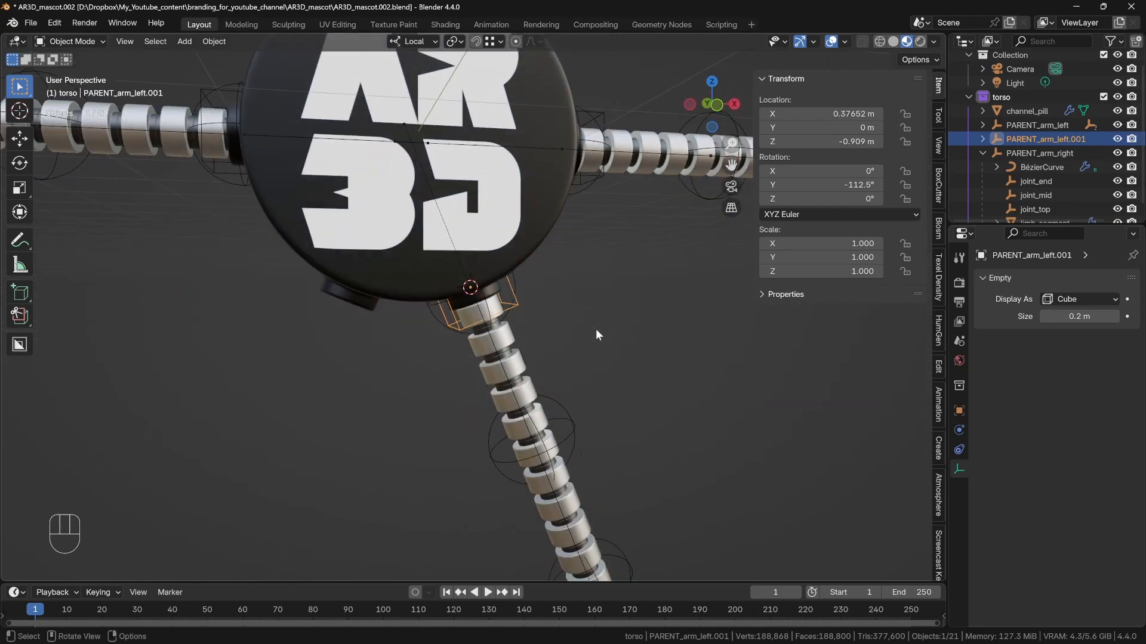
Rename the duplicated limb's parent empty, PARENT_arm_left.001, as PARENT_leg_left.
{"action": "scroll", "coordinate": [595, 329], "scroll_direction": "down", "scroll_amount": 5}
{"action": "key", "text": "KP_1"}
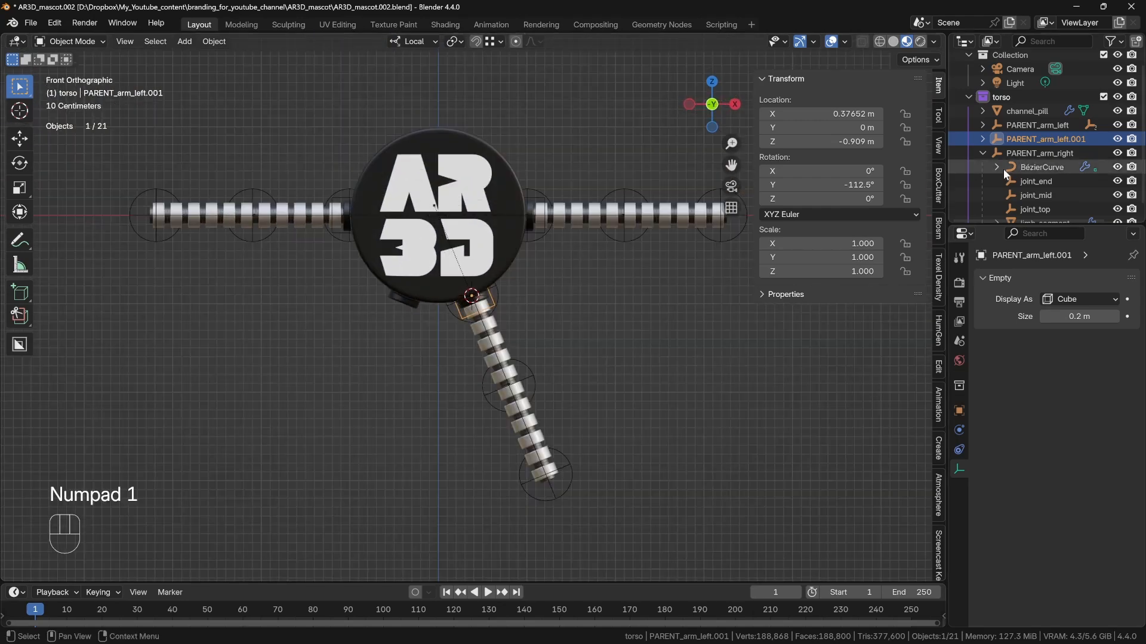
{"action": "scroll", "coordinate": [1012, 139], "scroll_direction": "down", "scroll_amount": 1}
{"action": "double_click", "coordinate": [1038, 132]}
{"action": "key", "text": "BackSpace"}
{"action": "key", "text": "BackSpace"}
{"action": "key", "text": "BackSpace"}
{"action": "key", "text": "BackSpace"}
{"action": "key", "text": "Left"}
{"action": "key", "text": "Left"}
{"action": "key", "text": "Left"}
{"action": "key", "text": "Left"}
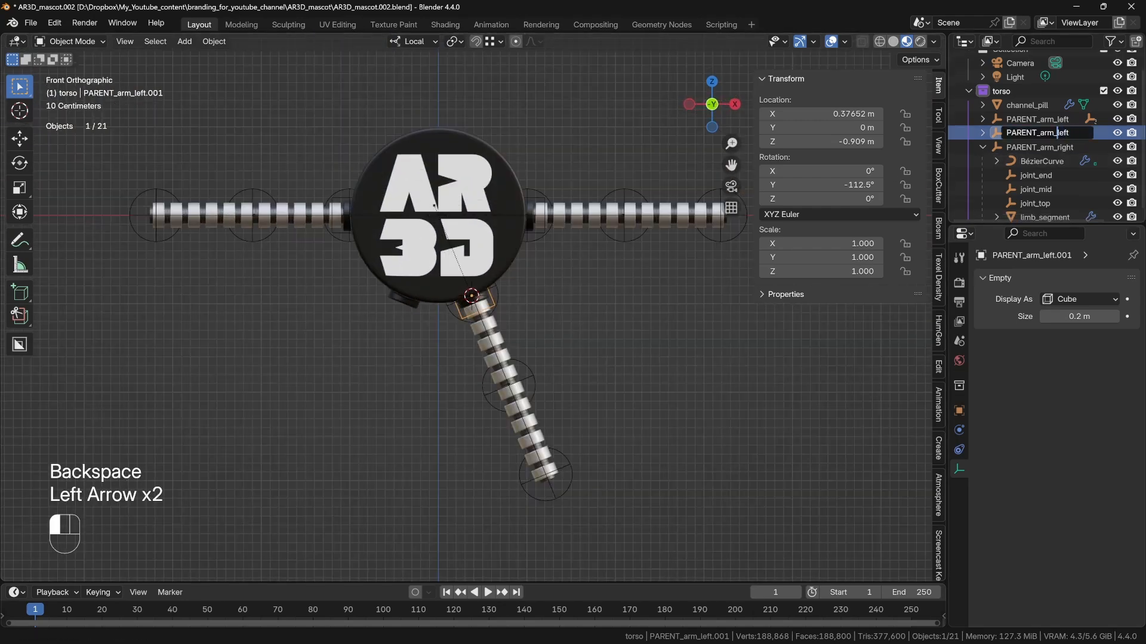
{"action": "key", "text": "BackSpace"}
{"action": "key", "text": "BackSpace"}
{"action": "key", "text": "BackSpace"}
{"action": "key", "text": "BackSpace"}
{"action": "type", "text": "leg_"}
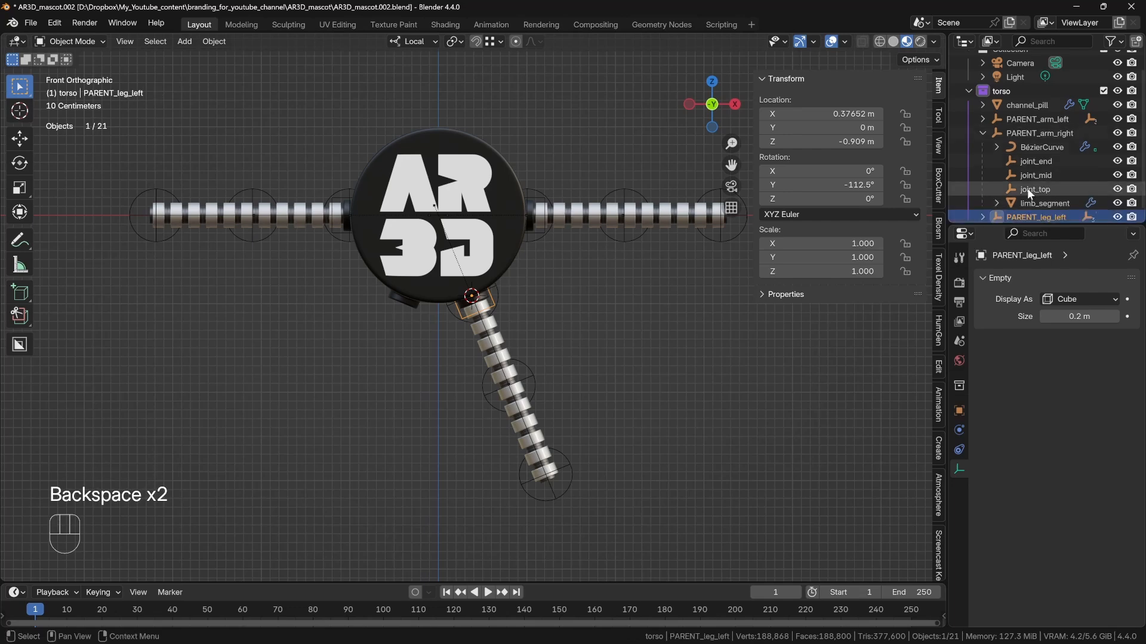
{"action": "key", "text": "Return"}
Collapse the PARENT_arm_right hierarchy and rename the torso collection as channel_mascot.
{"action": "left_click", "coordinate": [983, 133]}
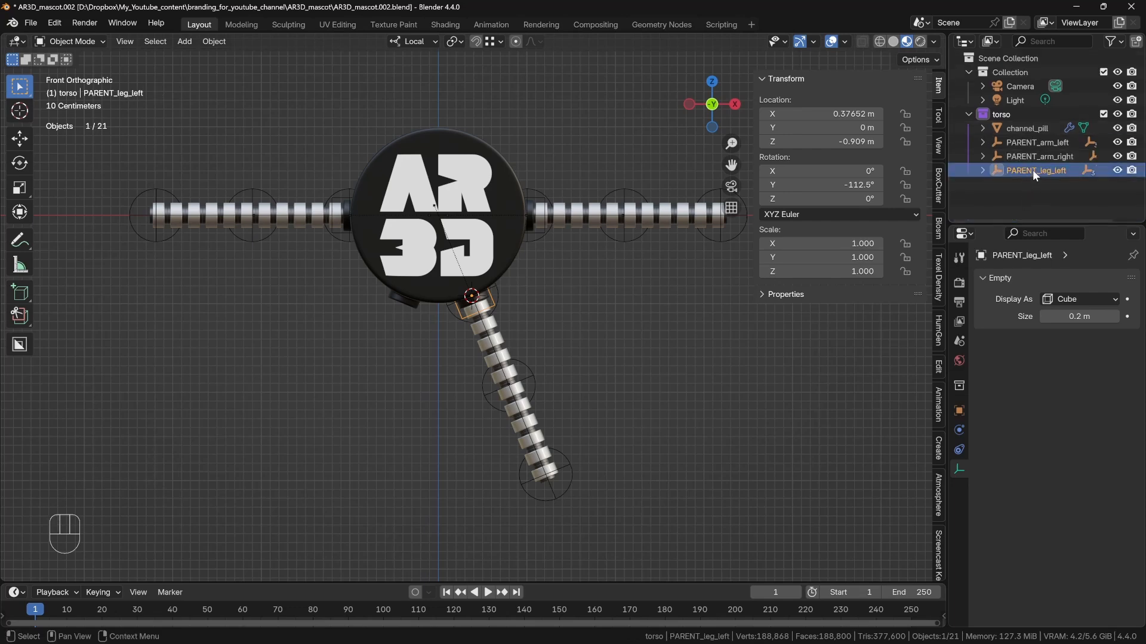
{"action": "double_click", "coordinate": [1000, 114]}
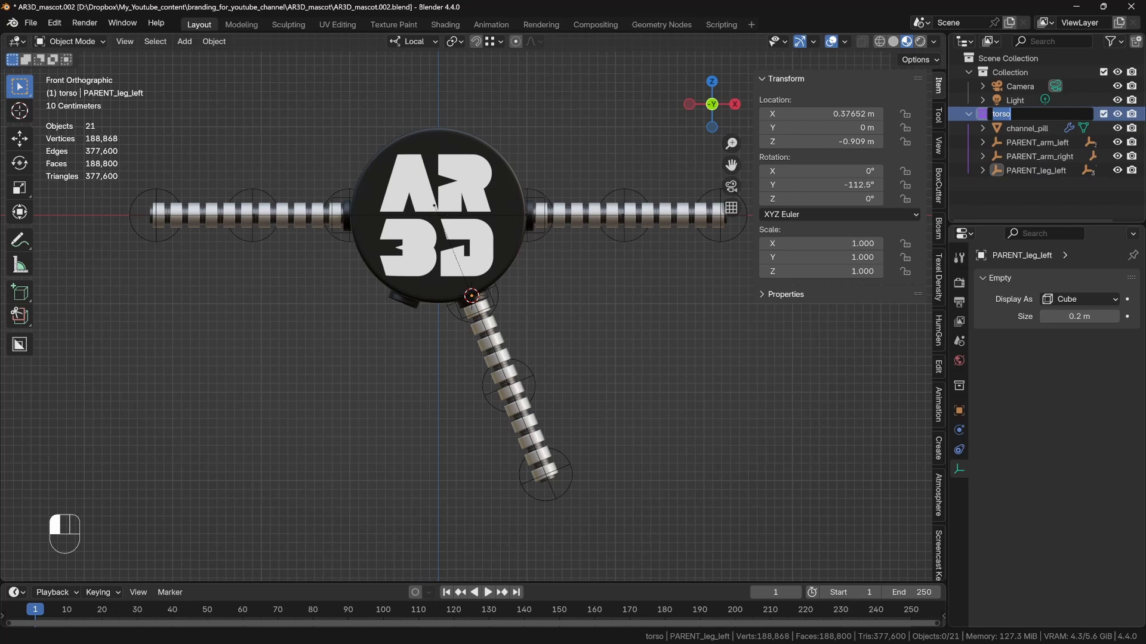
{"action": "type", "text": "channel_mascot"}
{"action": "key", "text": "Return"}
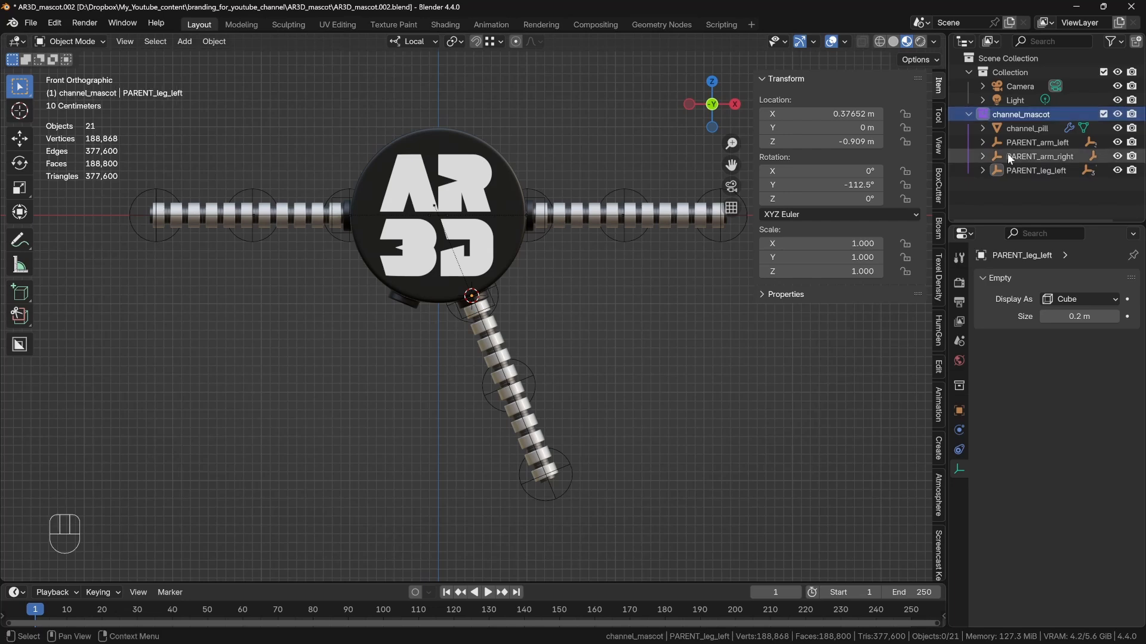
Select the whole PARENT_leg_left hierarchy and duplicate it, placing the copy at about X -1.69 m, Z -1.36 m.
{"action": "left_click", "coordinate": [1025, 127]}
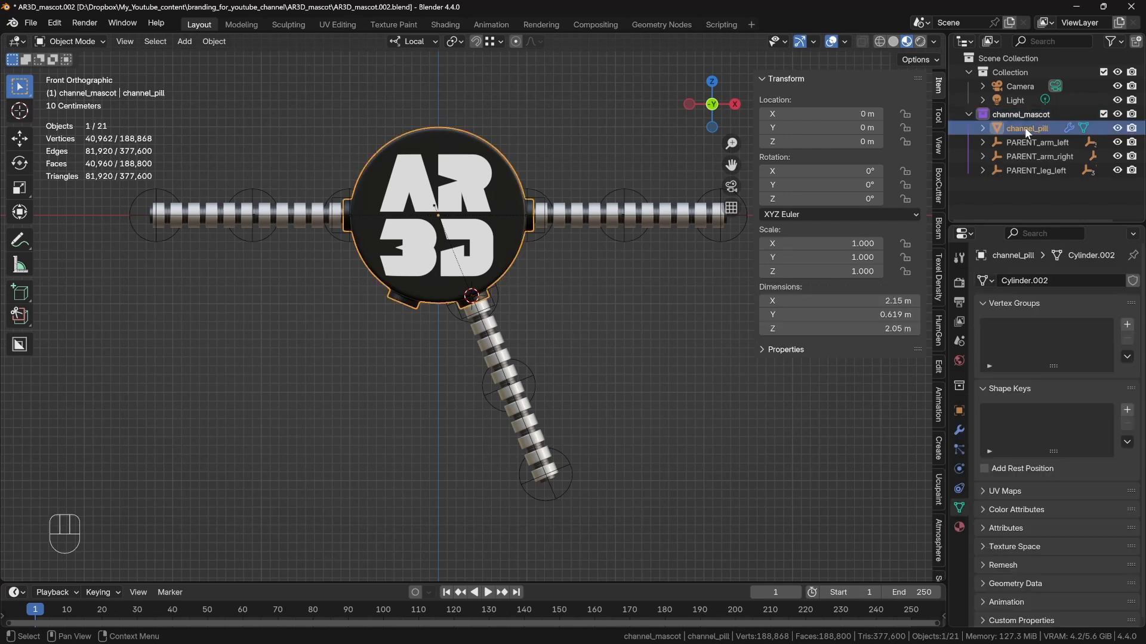
{"action": "left_click", "coordinate": [1037, 170]}
{"action": "right_click", "coordinate": [1030, 169]}
{"action": "left_click", "coordinate": [1014, 171]}
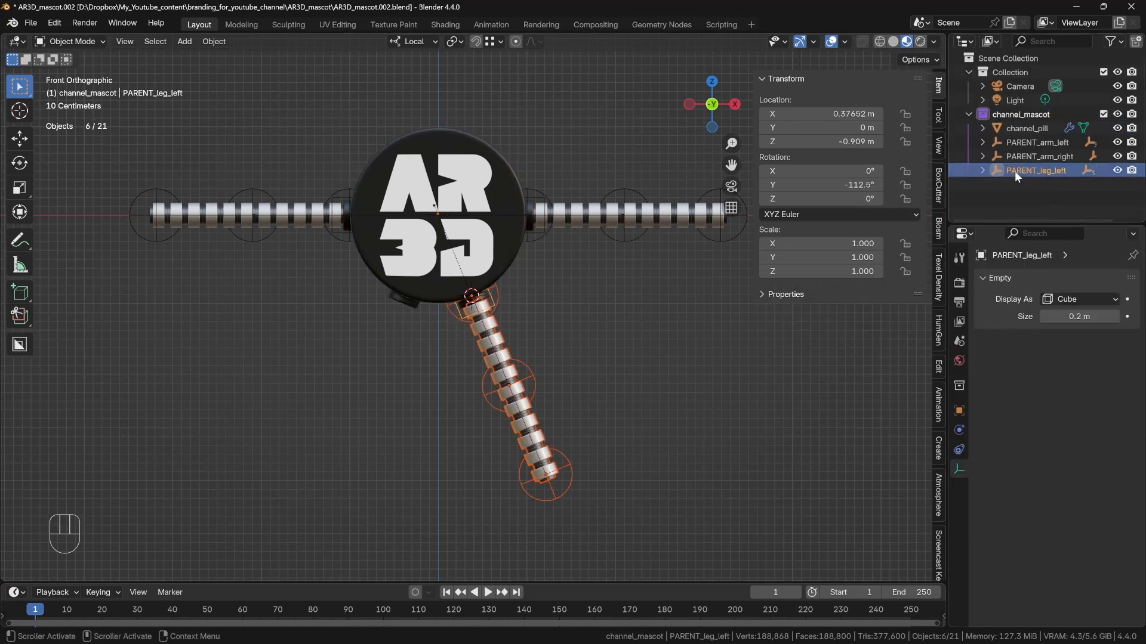
{"action": "key", "text": "shift+d"}
{"action": "left_click", "coordinate": [401, 357]}
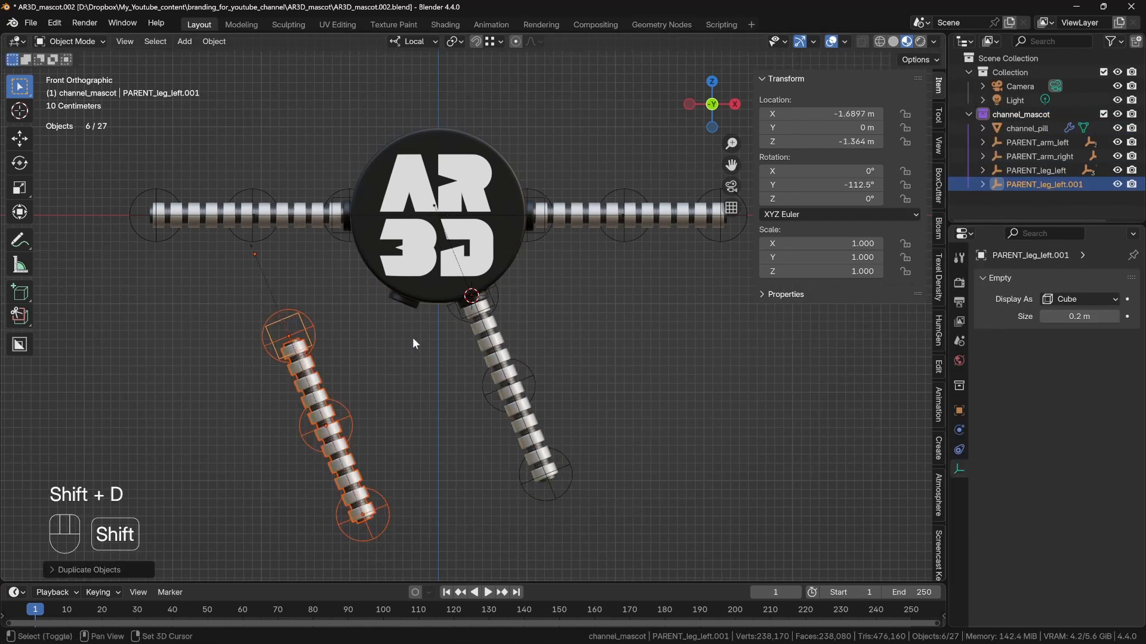
Mirror the 3D cursor to the empty leg socket by setting its X location to -0.3765 m.
{"action": "middle_click_drag", "start_coordinate": [413, 339], "coordinate": [450, 388]}
{"action": "scroll", "coordinate": [450, 389], "scroll_direction": "up", "scroll_amount": 3}
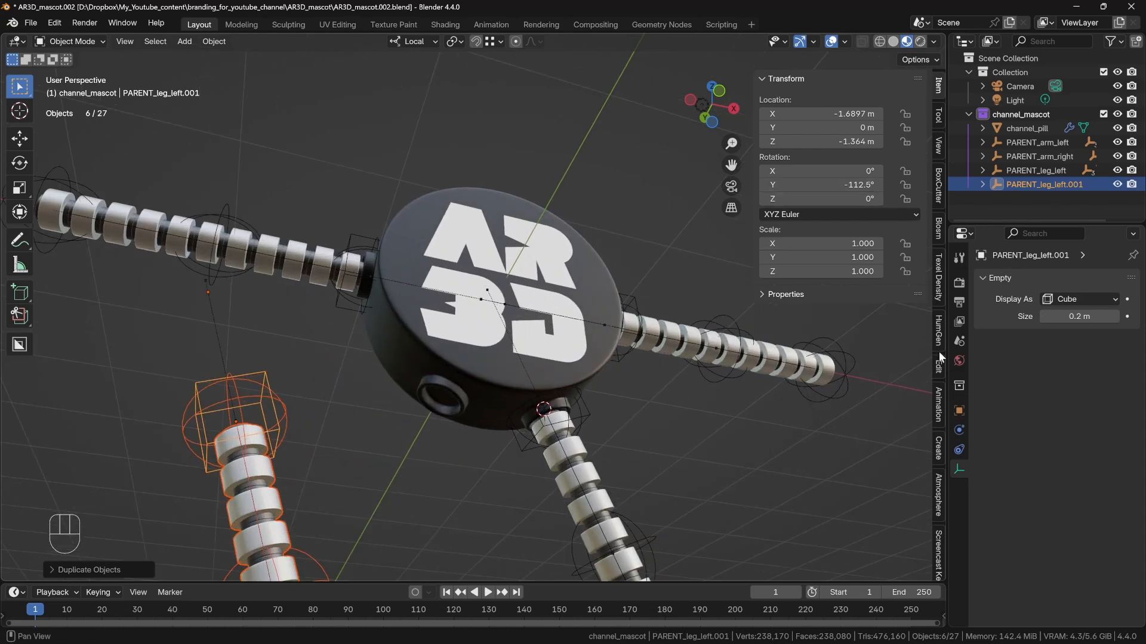
{"action": "left_click", "coordinate": [938, 145]}
{"action": "left_click", "coordinate": [847, 339]}
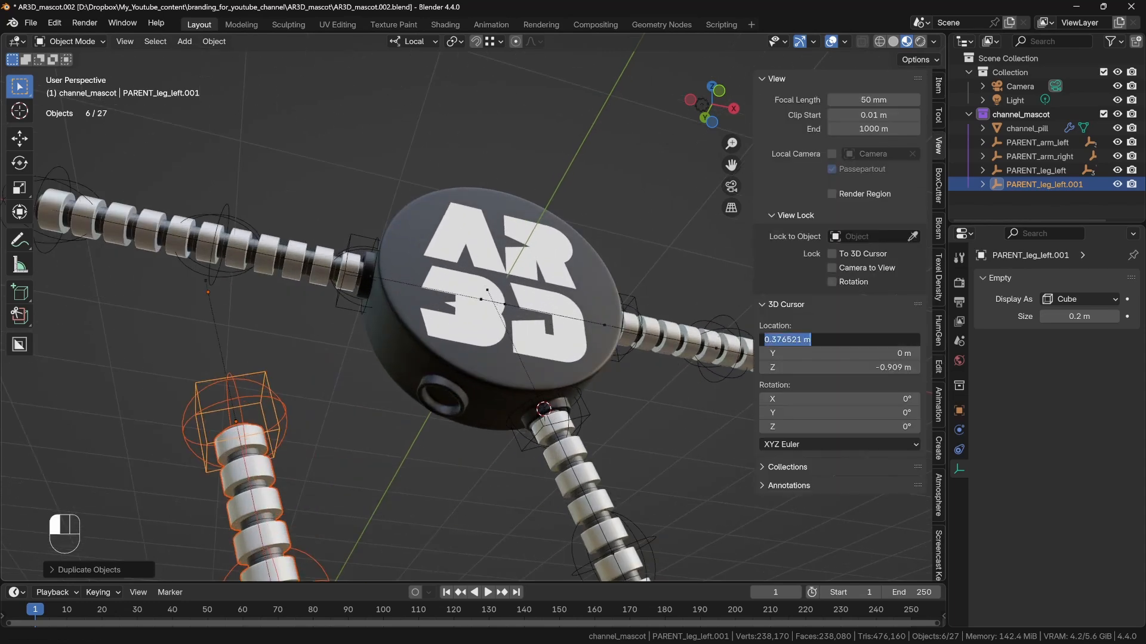
{"action": "left_click", "coordinate": [797, 340]}
{"action": "type", "text": "-"}
{"action": "key", "text": "Return"}
Select only the duplicated leg's parent empty, PARENT_leg_left.001, and snap it to the 3D cursor.
{"action": "middle_click_drag", "start_coordinate": [499, 467], "coordinate": [259, 389]}
{"action": "left_click", "coordinate": [162, 389]}
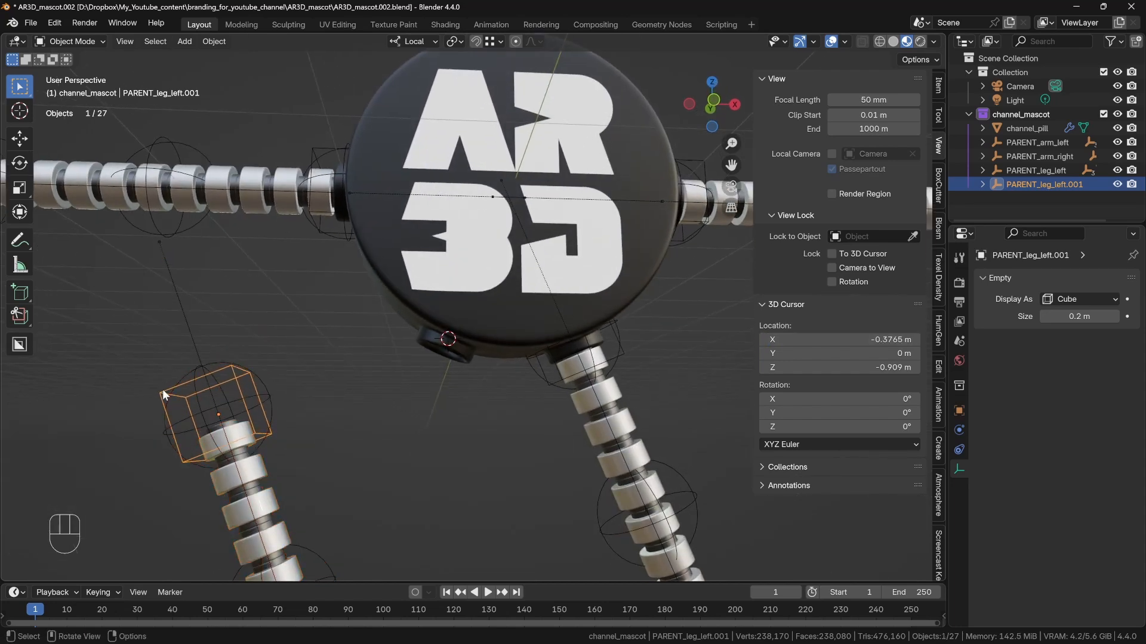
{"action": "key", "text": "shift+s"}
{"action": "left_click", "coordinate": [196, 316]}
Set PARENT_leg_left.001's Y rotation to 112.5°.
{"action": "left_click", "coordinate": [938, 86]}
{"action": "double_click", "coordinate": [835, 184]}
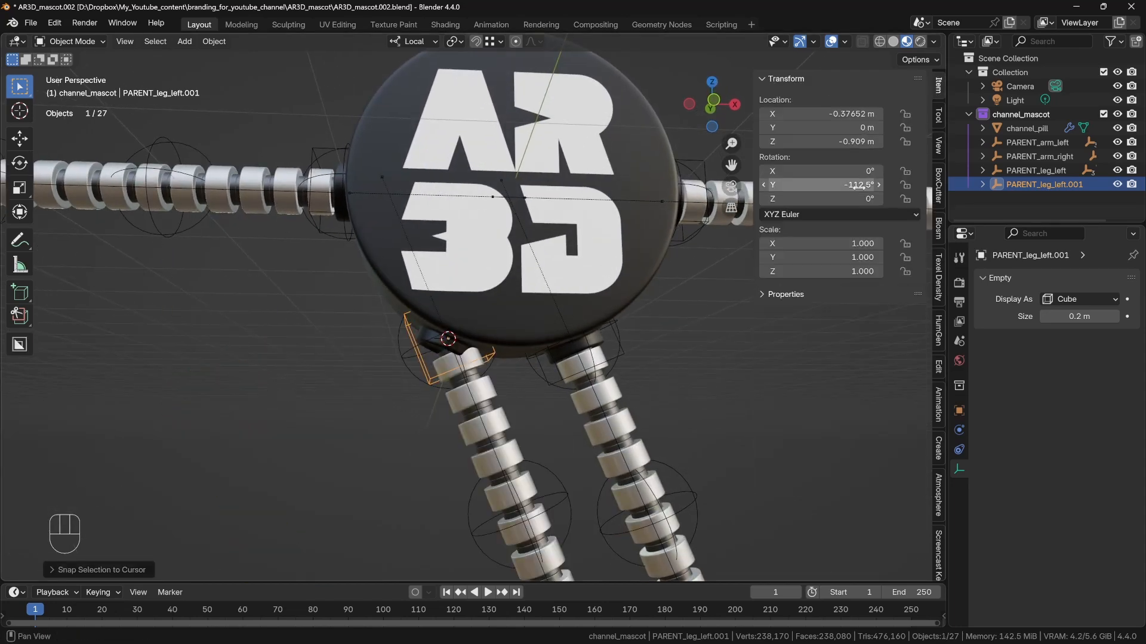
{"action": "type", "text": "112.5"}
{"action": "key", "text": "Return"}
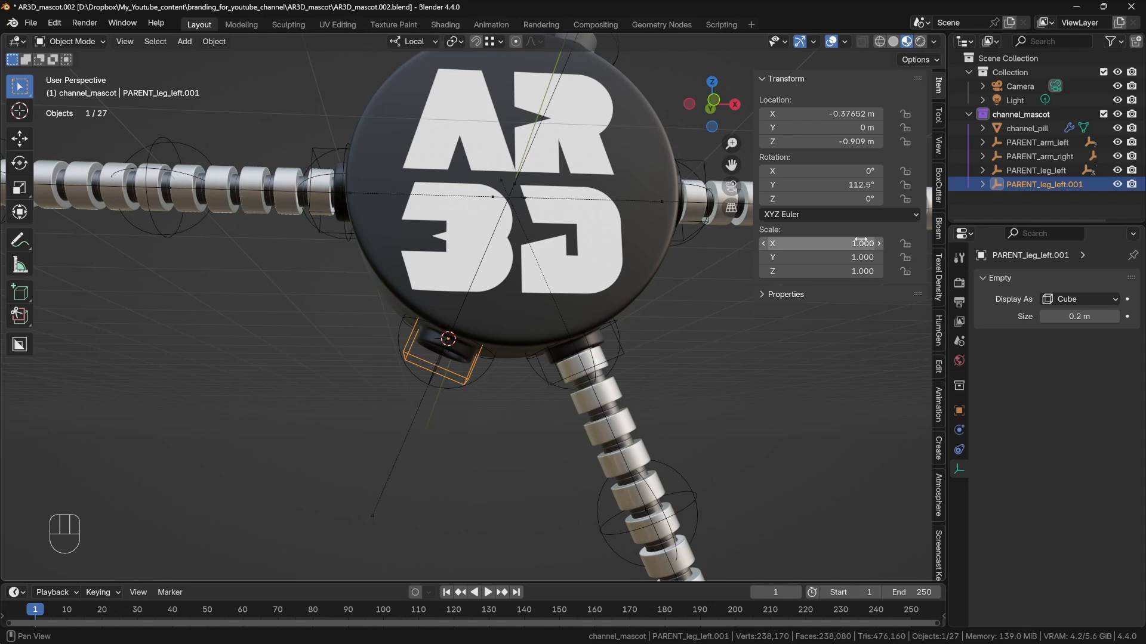
Add 180° to PARENT_leg_left.001's Y rotation and subtract 360° to express it as -67.5°.
{"action": "left_click", "coordinate": [836, 185]}
{"action": "key", "text": "End"}
{"action": "type", "text": "+180"}
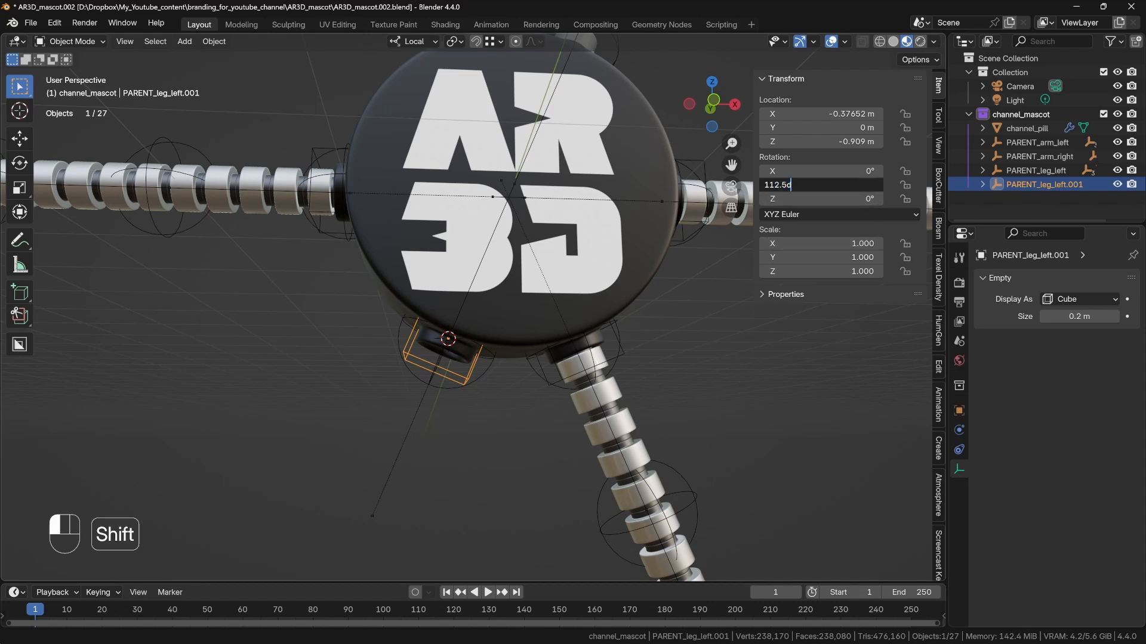
{"action": "key", "text": "Return"}
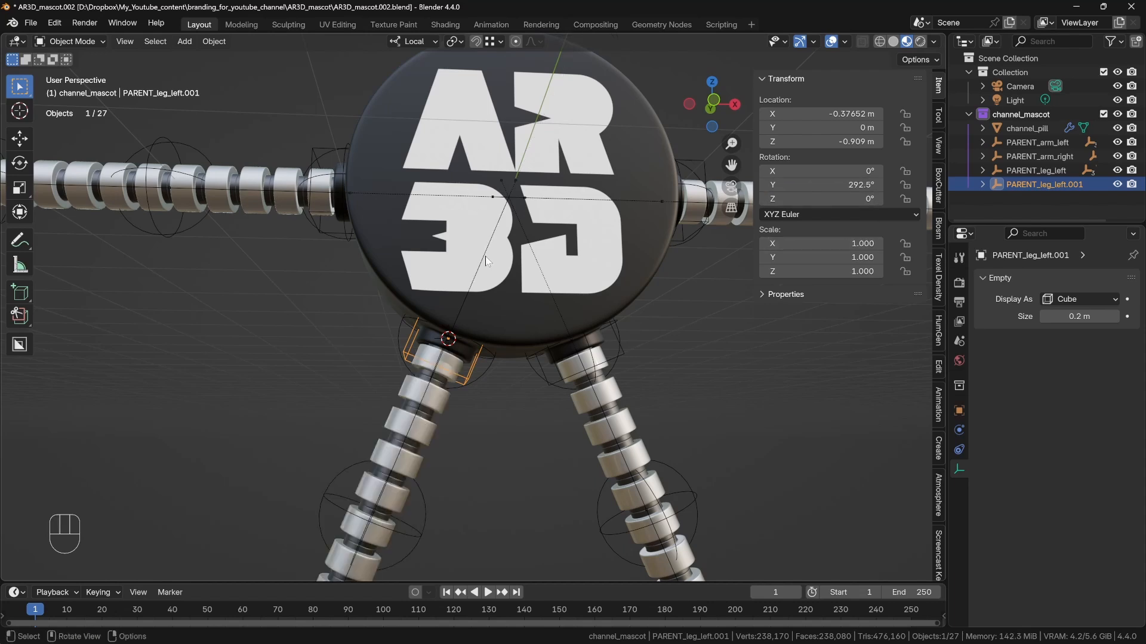
{"action": "left_click", "coordinate": [835, 184]}
{"action": "key", "text": "End"}
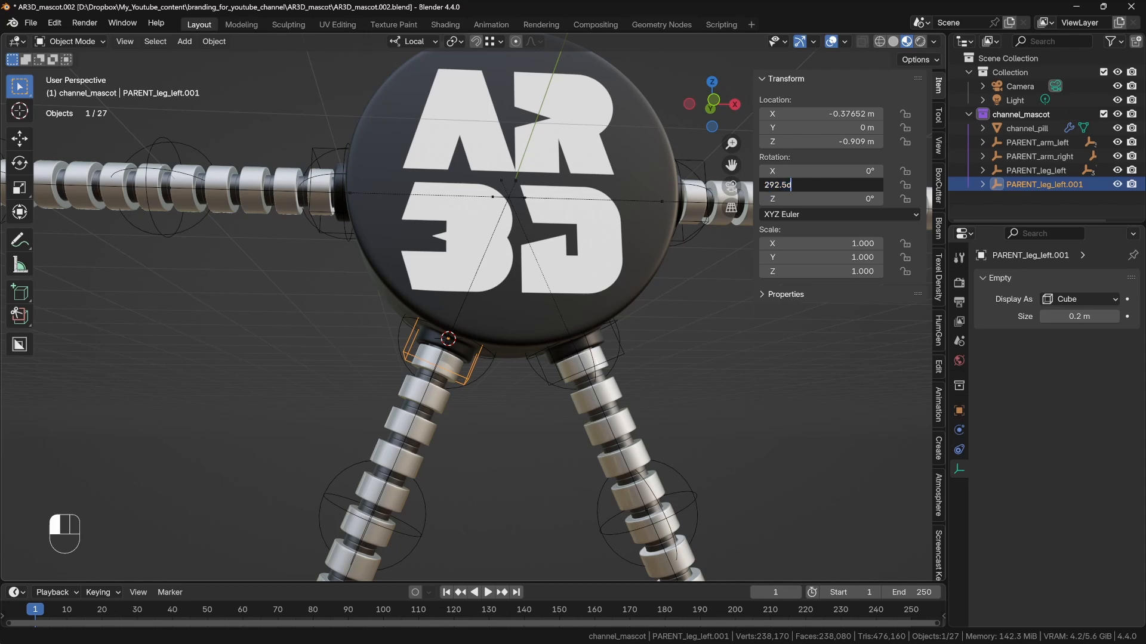
{"action": "type", "text": "-360"}
{"action": "key", "text": "Return"}
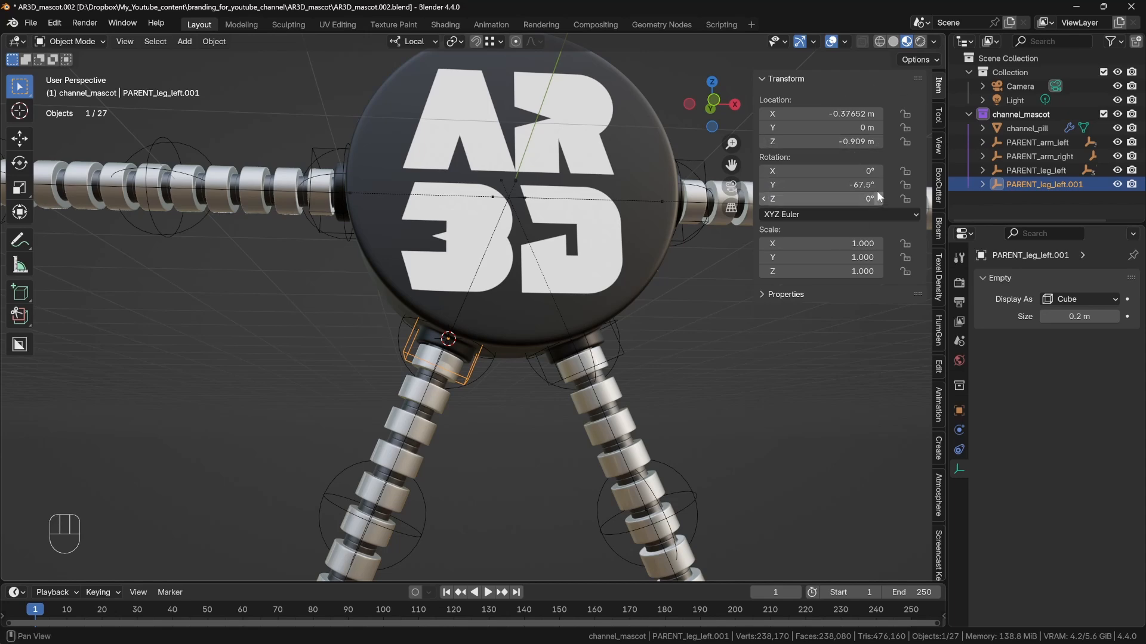
Check the placement of both legs from the front and save the mascot file.
{"action": "scroll", "coordinate": [499, 354], "scroll_direction": "down", "scroll_amount": 5}
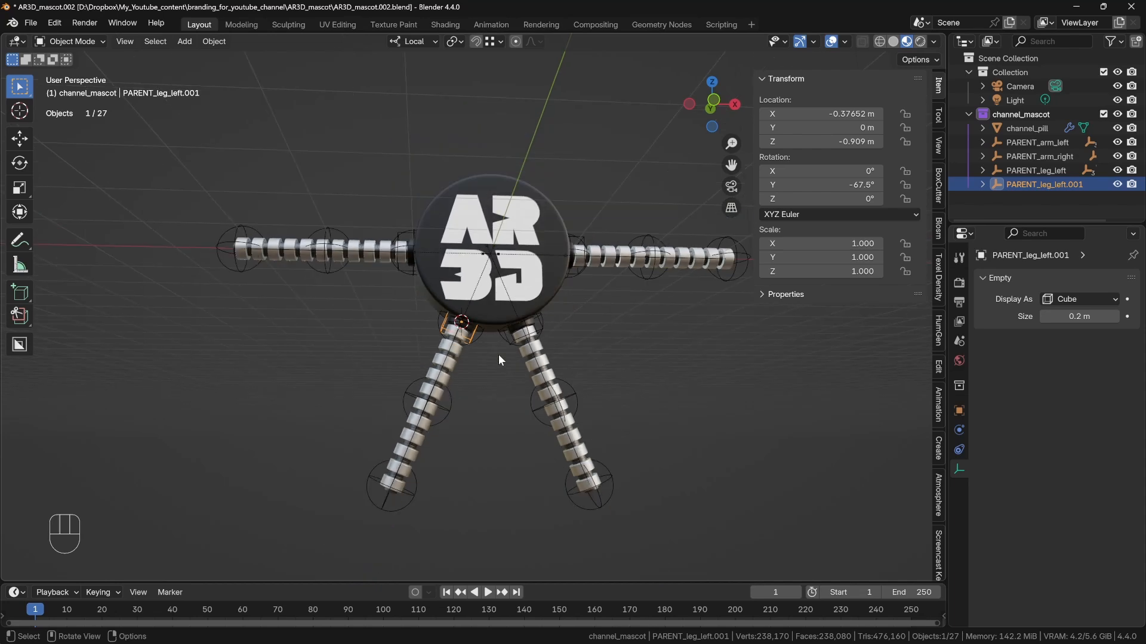
{"action": "middle_click_drag", "start_coordinate": [499, 355], "coordinate": [504, 387]}
{"action": "key", "text": "KP_1"}
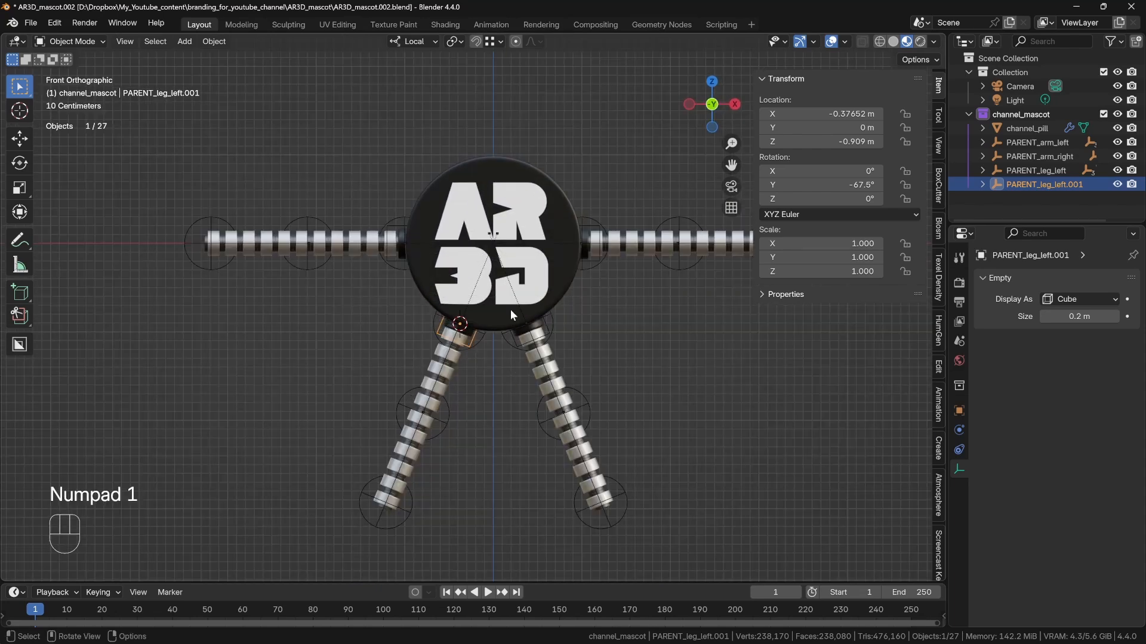
{"action": "middle_click_drag", "start_coordinate": [512, 303], "coordinate": [427, 320], "text": "shift"}
{"action": "key", "text": "ctrl+s"}
{"action": "left_click", "coordinate": [539, 320]}
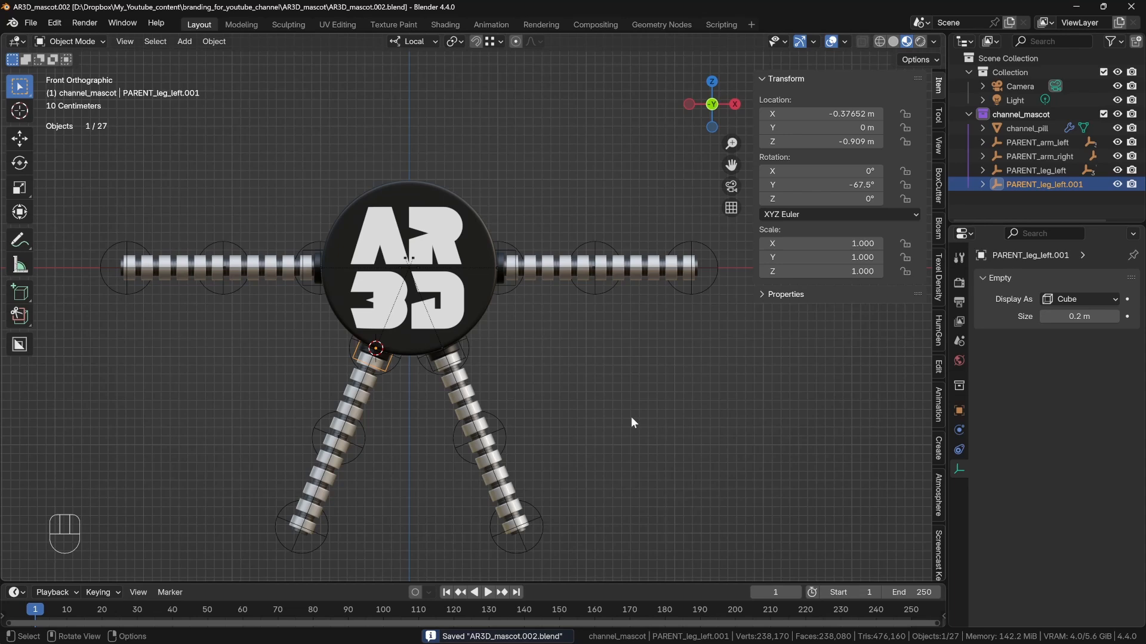